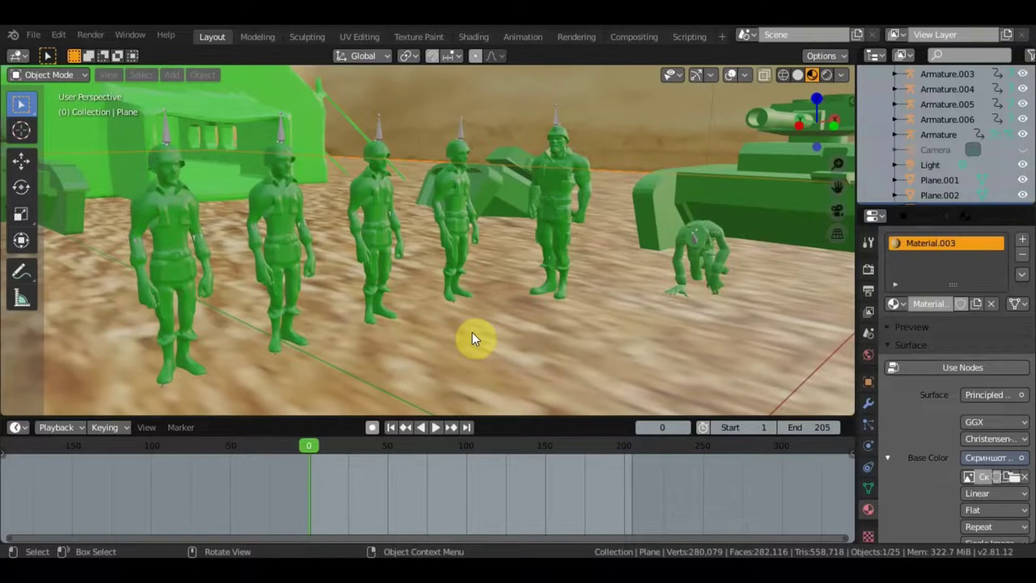
Enlarge the 3D view, frame the diorama and unhide the Camera in the Outliner.
drag(545, 418, 551, 488)
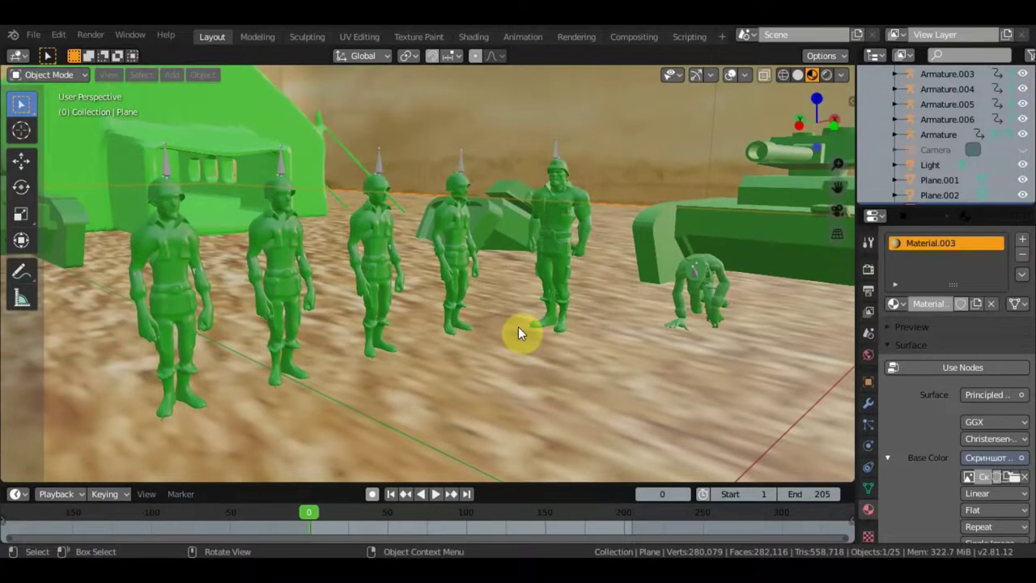
scroll(534, 332, down, 4)
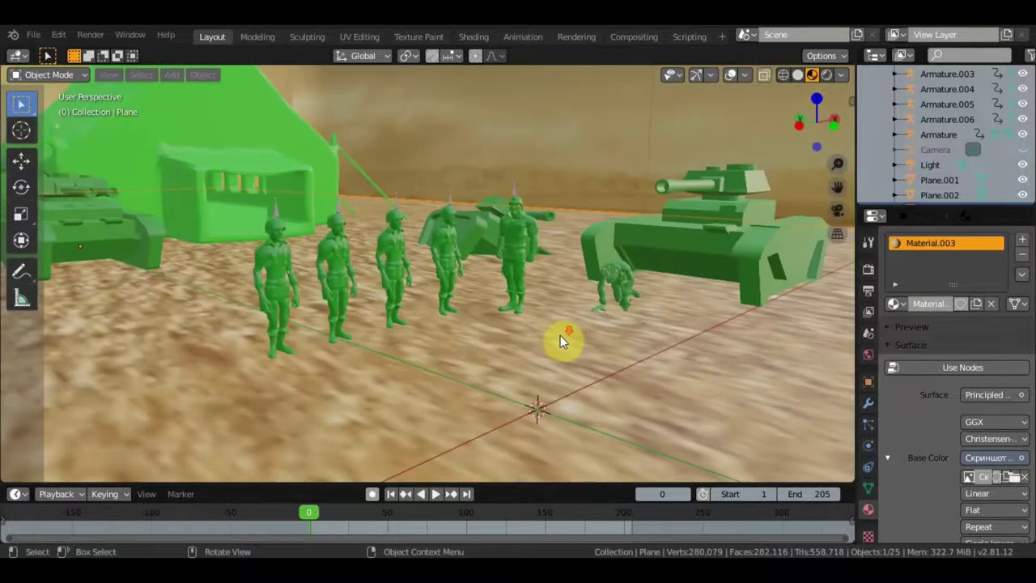
scroll(559, 334, down, 2)
scroll(557, 339, up, 2)
scroll(549, 345, up, 1)
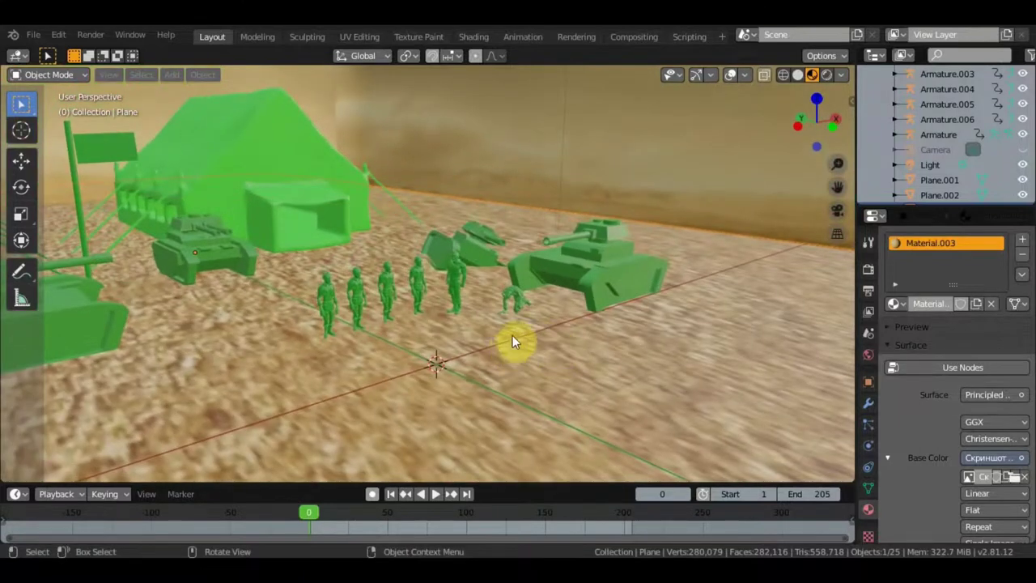
shift+middle_drag(516, 334, 534, 321)
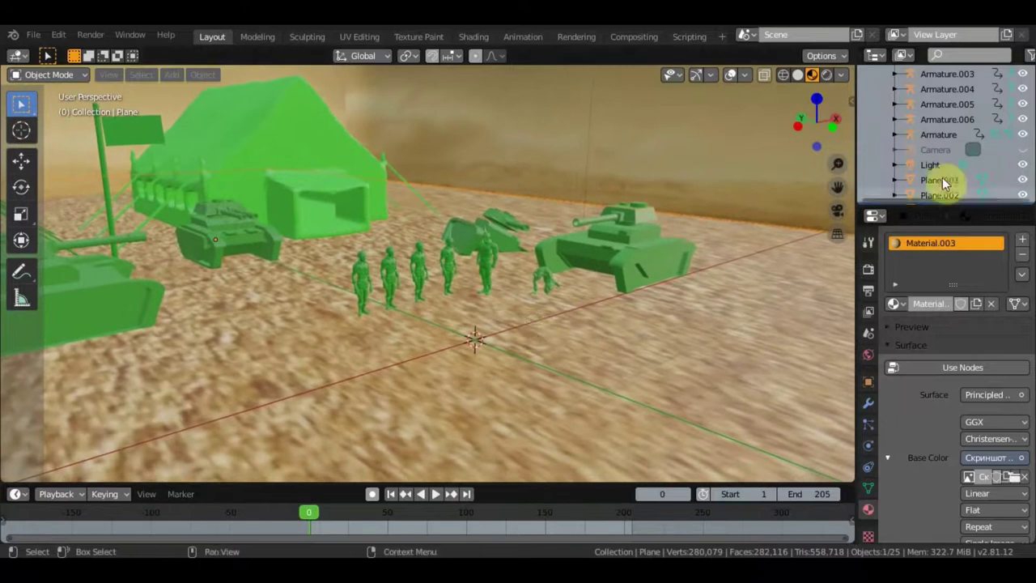
click(1022, 149)
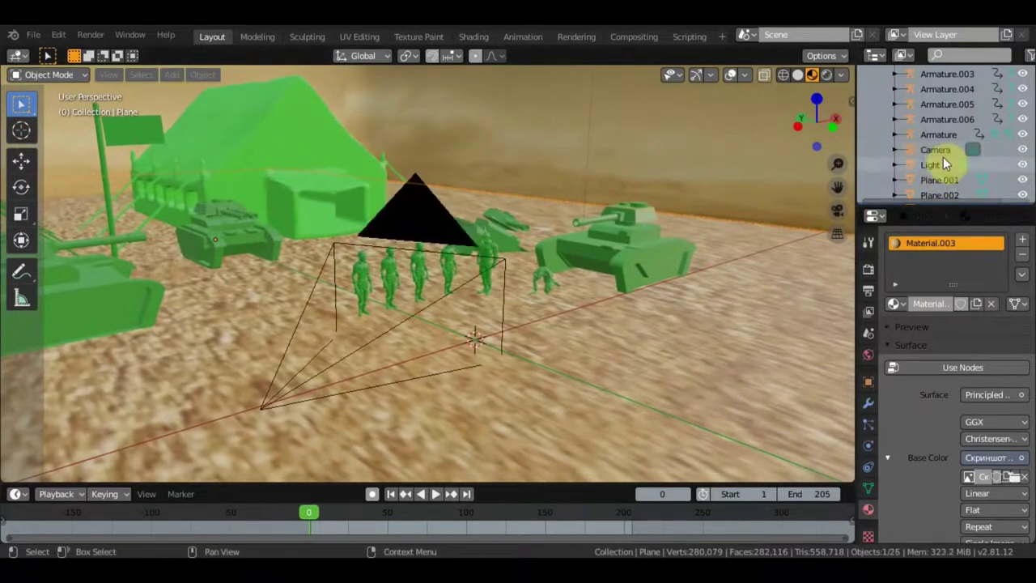
Move the camera, then refine its framing of the soldiers beside a tank through camera view.
click(939, 150)
mouse_move(442, 285)
middle_down()
mouse_move(428, 305)
mouse_move(593, 300)
mouse_move(509, 315)
middle_up()
key(g)
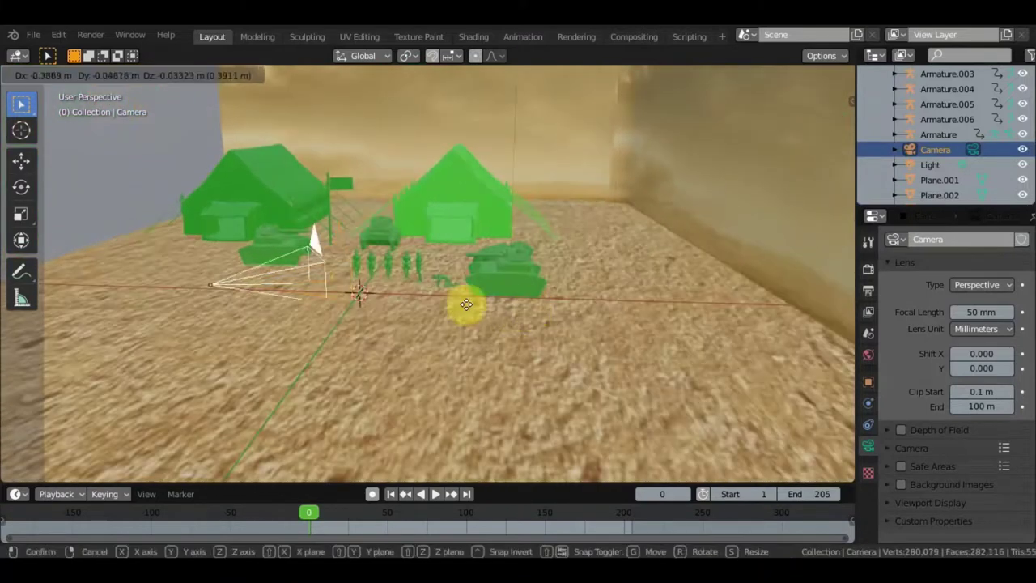
click(236, 291)
key(KP_0)
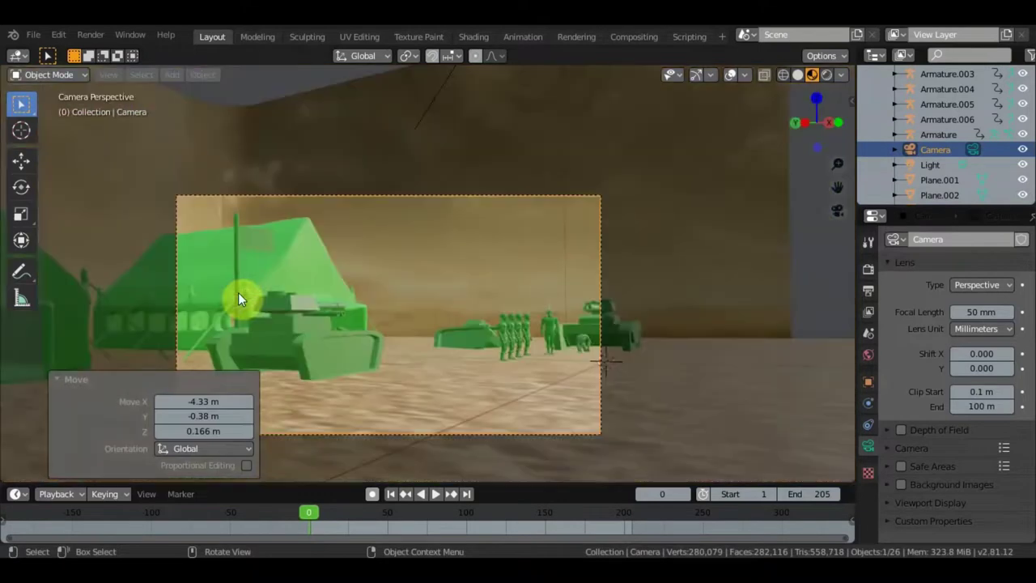
key(g)
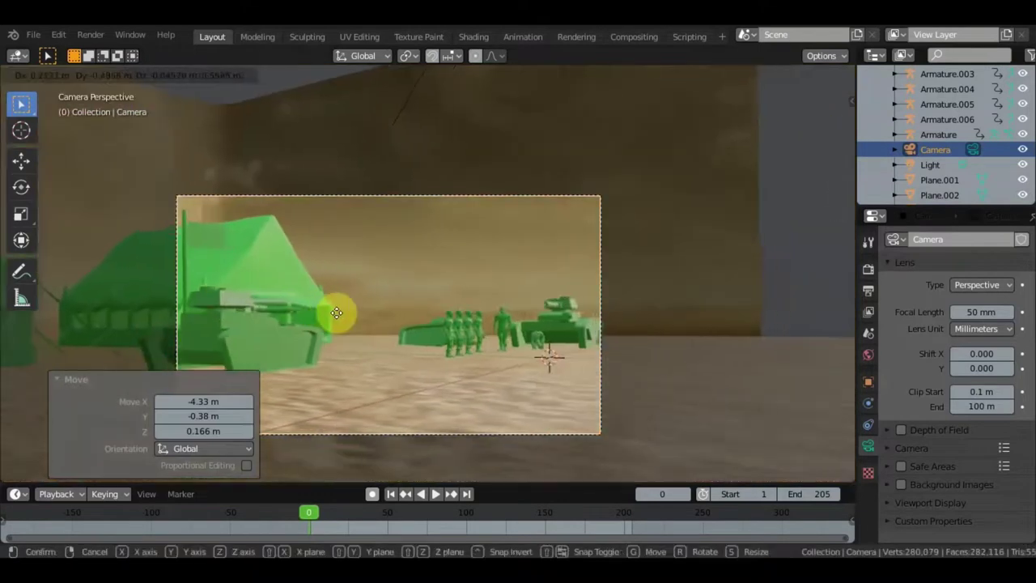
click(439, 308)
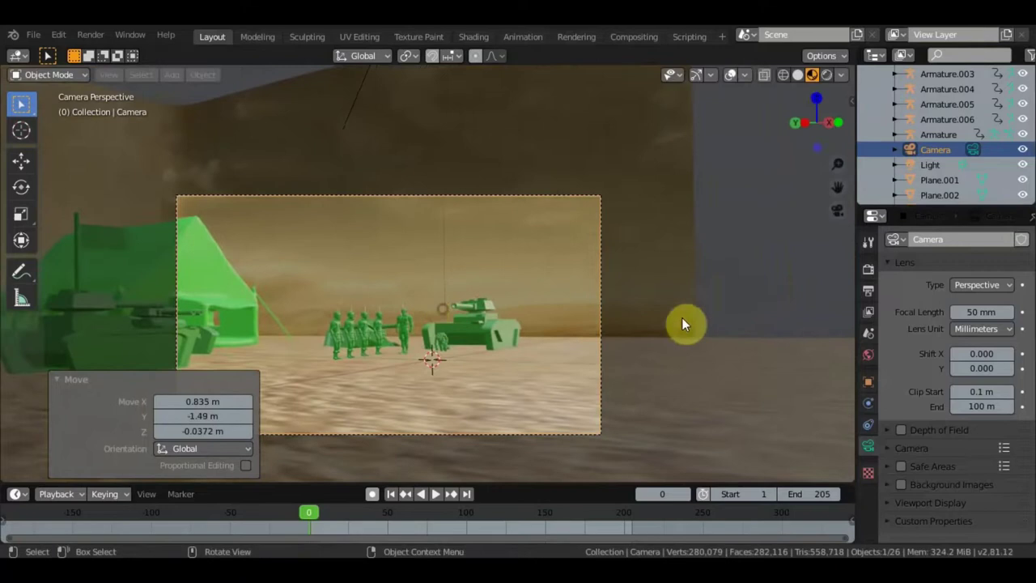
Deselect everything, reselect the camera and return to the free User Perspective view.
click(678, 402)
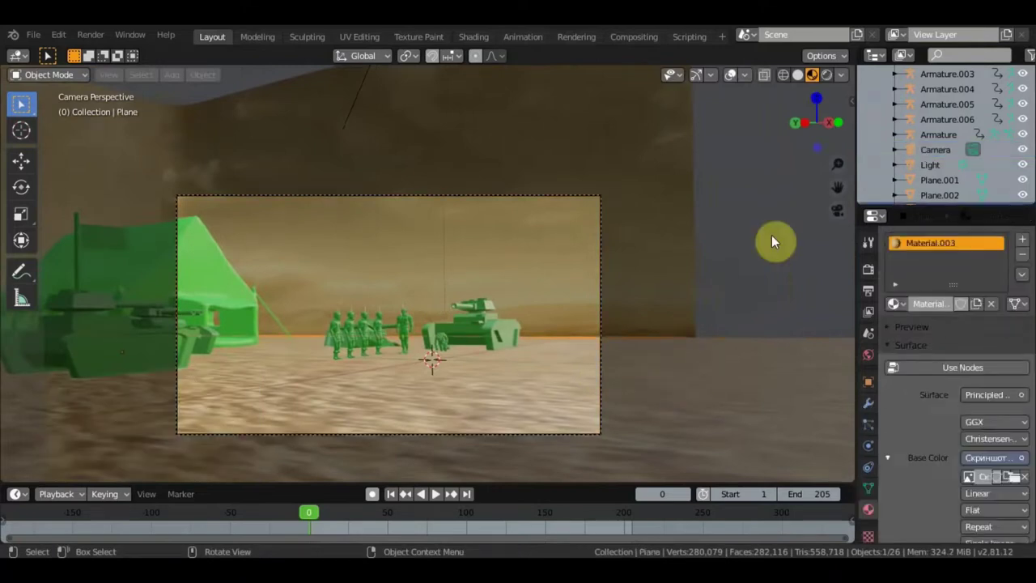
key(alt+a)
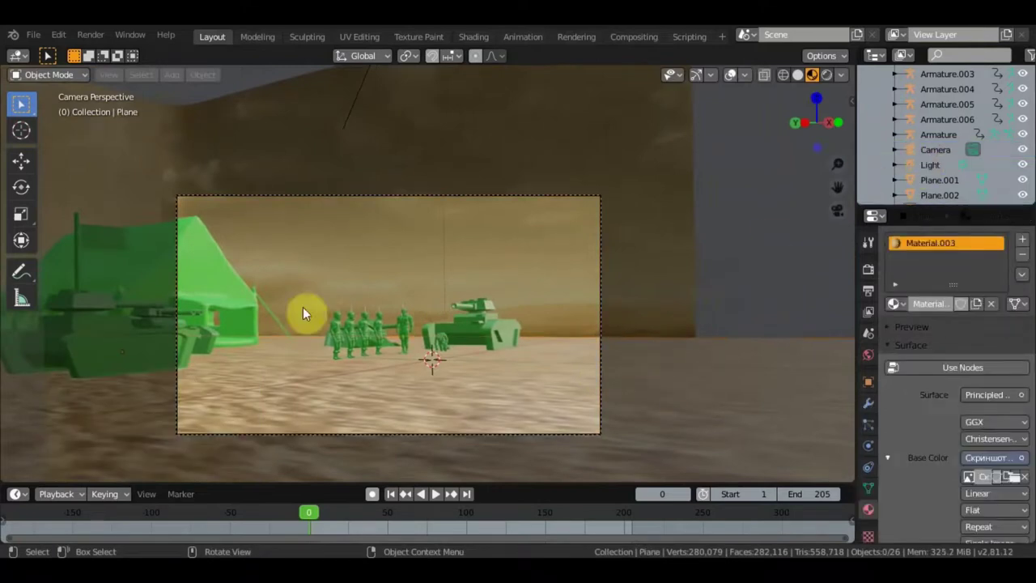
click(945, 150)
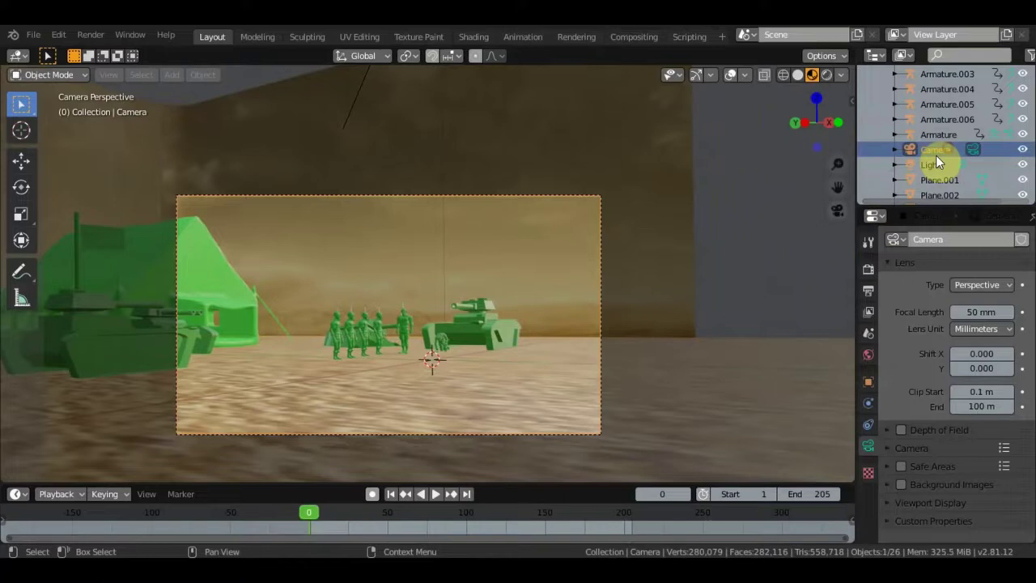
key(KP_0)
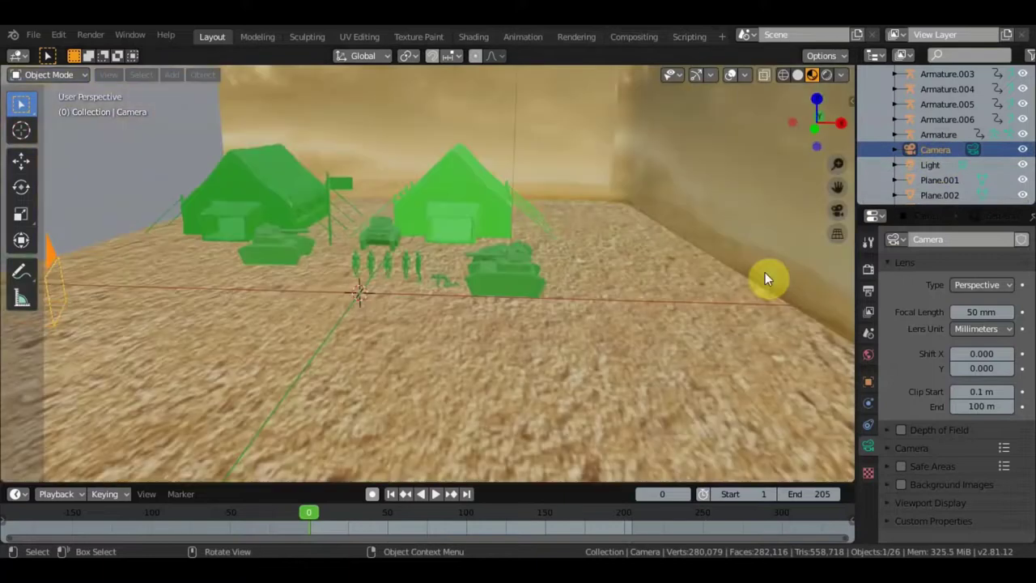
Enlarge the timeline, insert a camera keyframe at frame 0 and start playback.
drag(572, 483, 562, 396)
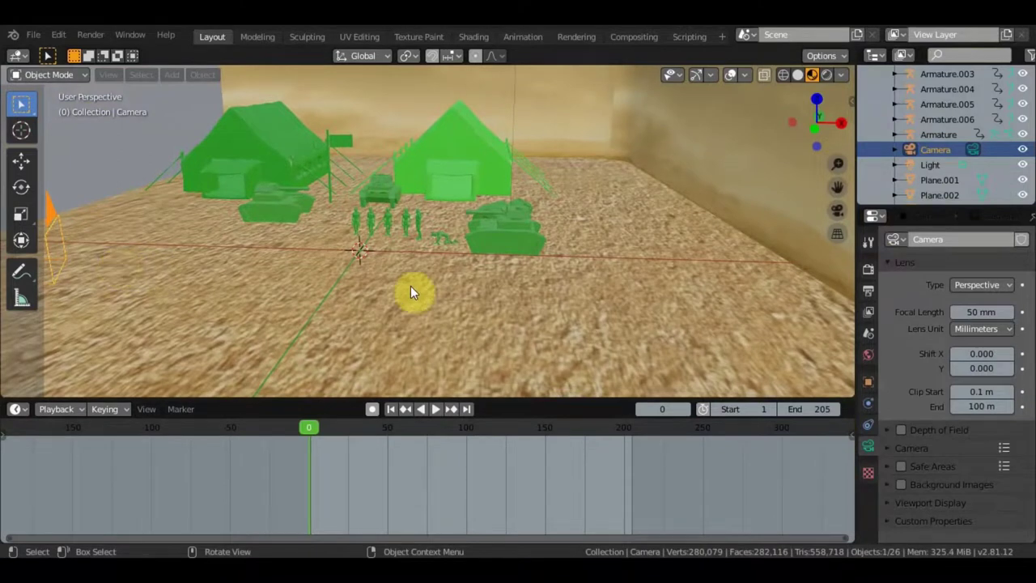
key(i)
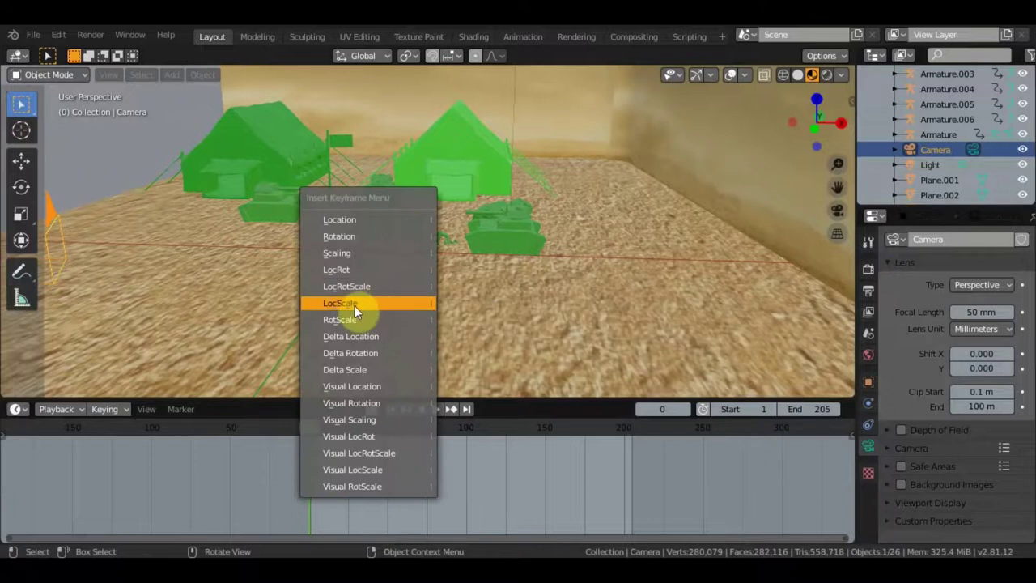
click(356, 302)
key(space)
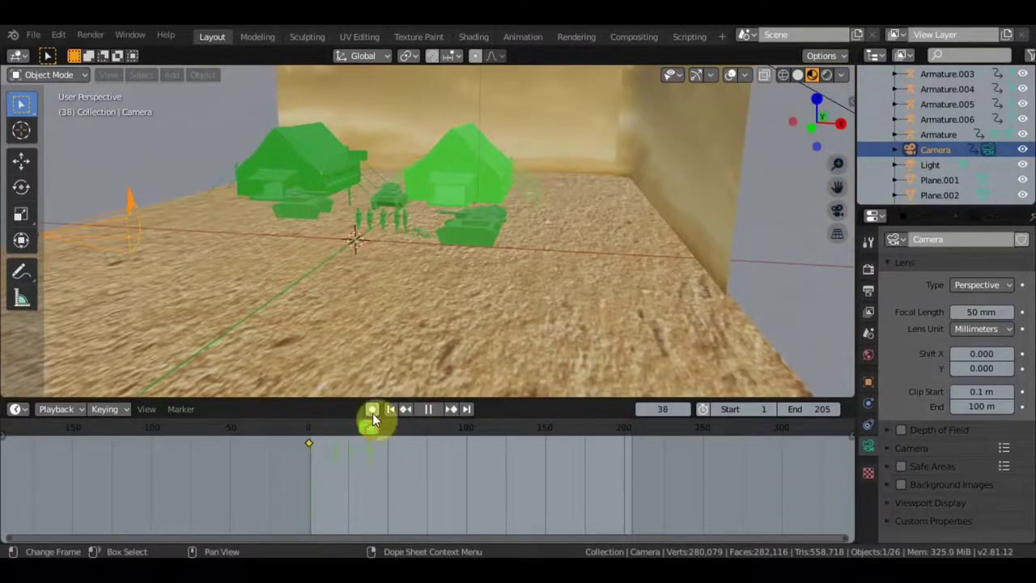
Stop playback at frame 40 and orbit the view to face the soldiers from a low angle.
key(space)
scroll(398, 229, up, 6)
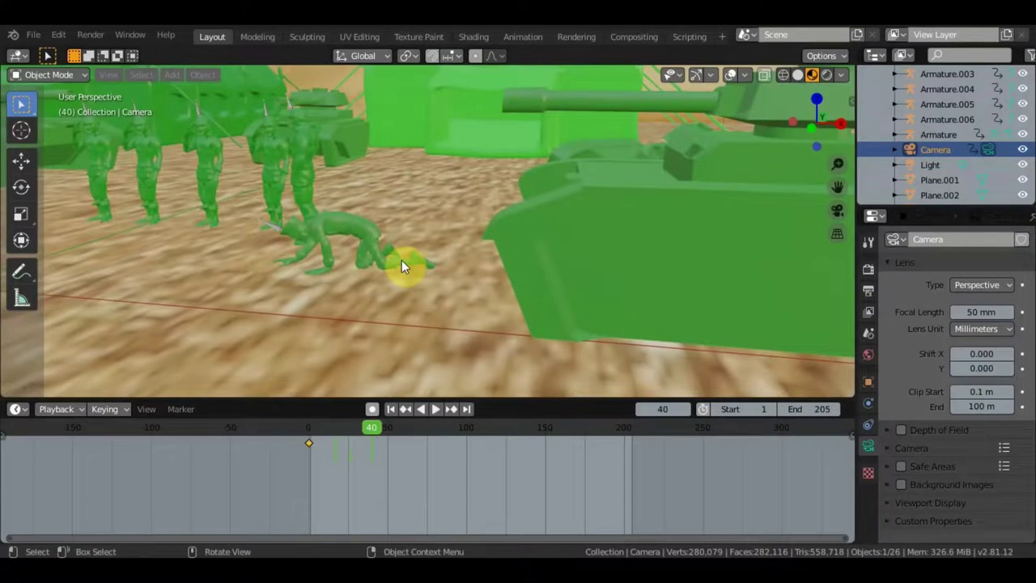
middle_drag(410, 256, 564, 271)
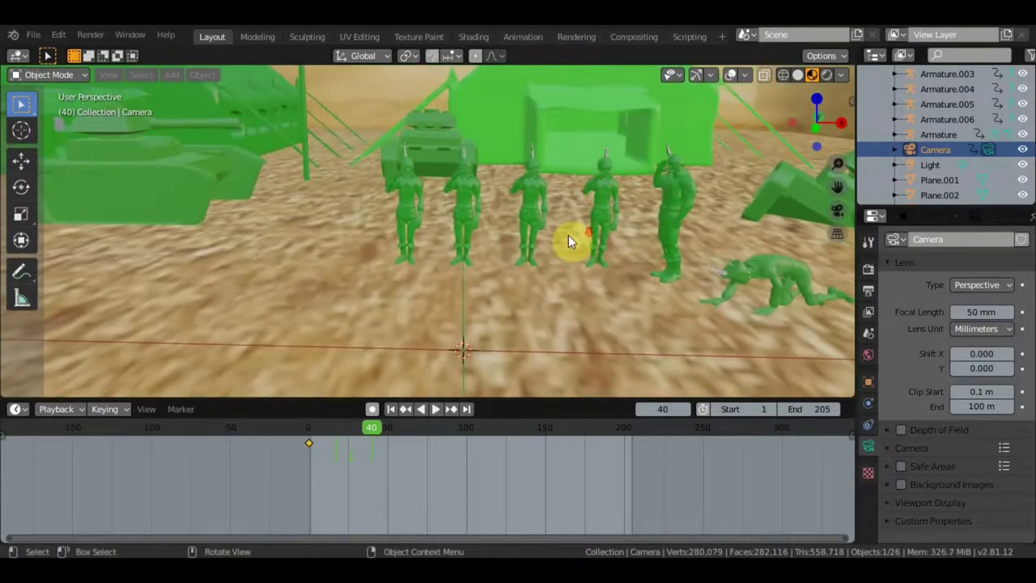
scroll(568, 235, down, 5)
scroll(492, 254, down, 3)
scroll(471, 254, down, 2)
middle_drag(472, 254, 444, 281)
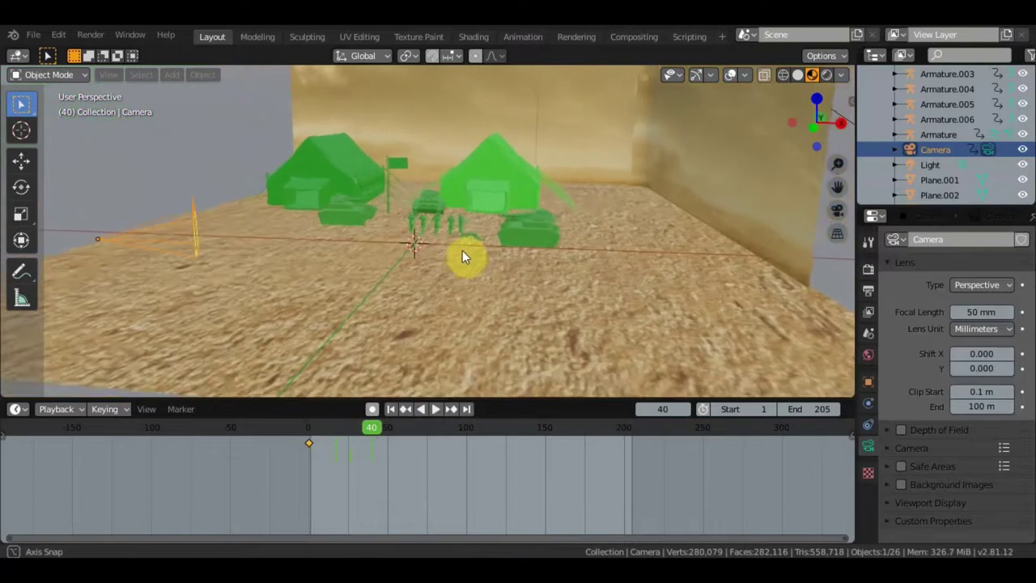
middle_drag(406, 357, 373, 292)
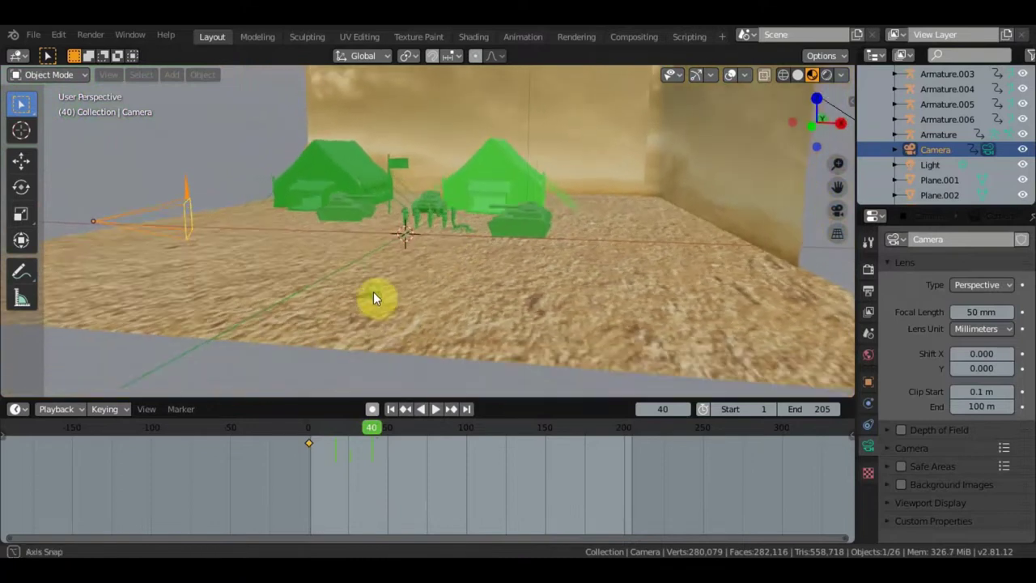
Move the camera along X, then rotate it toward the soldiers and bring it closer in top view.
click(21, 160)
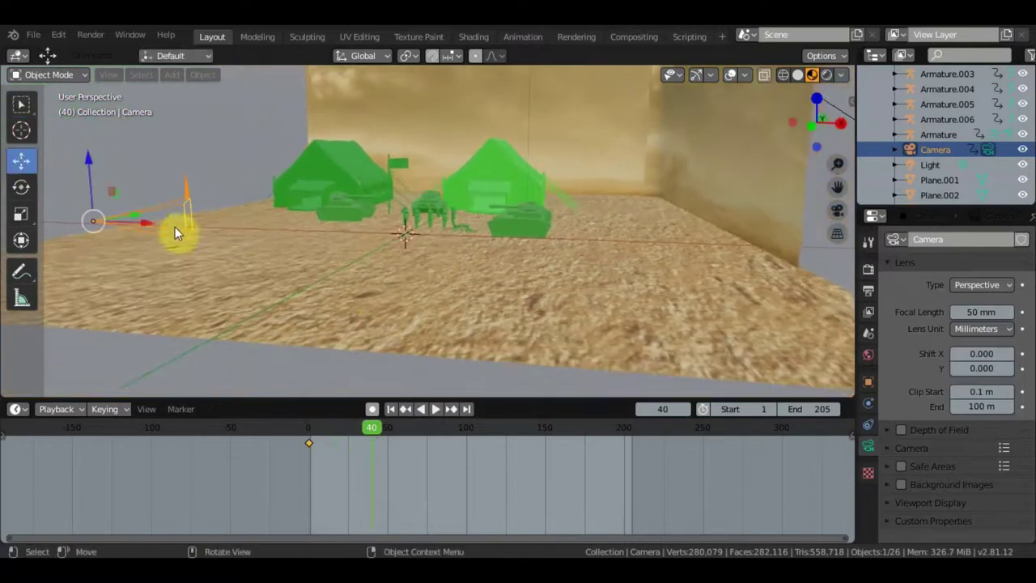
mouse_move(152, 223)
mouse_down()
mouse_move(329, 232)
mouse_move(509, 263)
mouse_up()
middle_drag(509, 263, 514, 308)
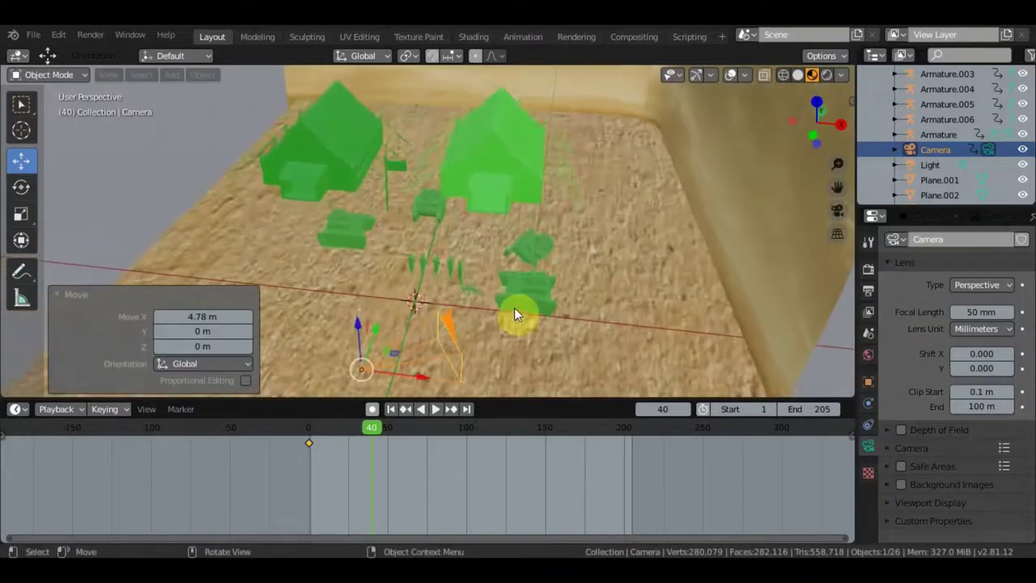
key(KP_7)
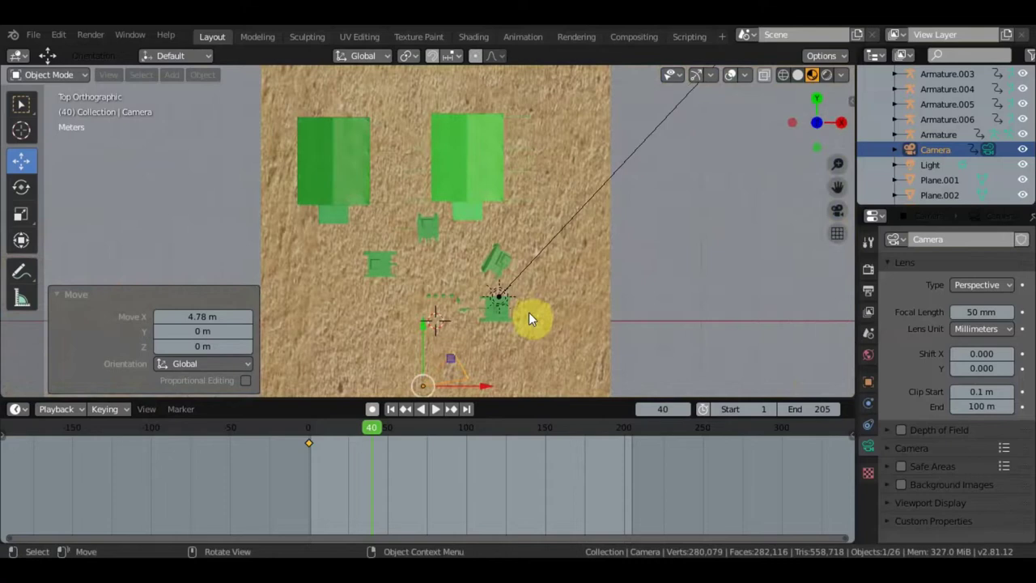
key(r)
click(501, 259)
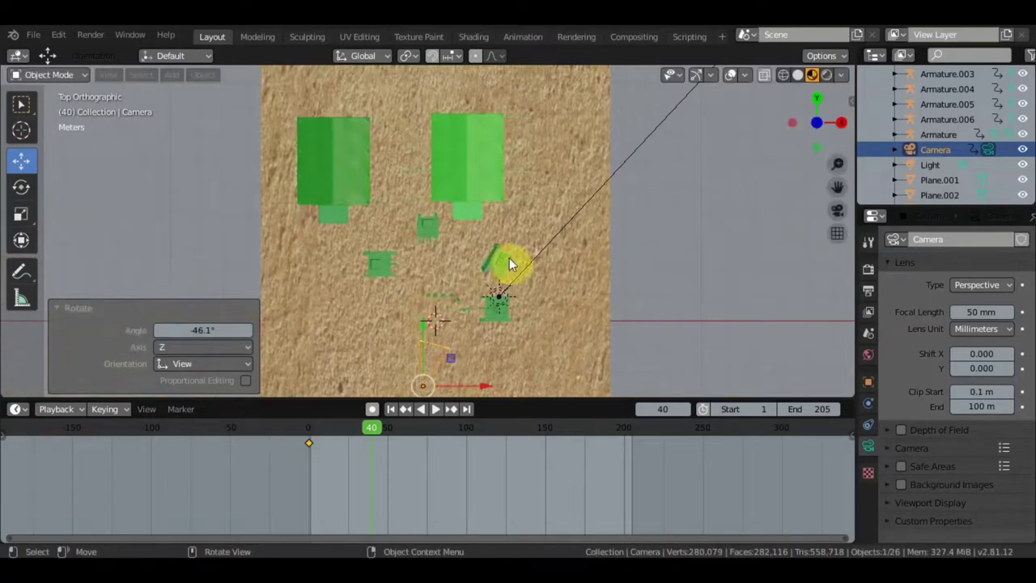
key(g)
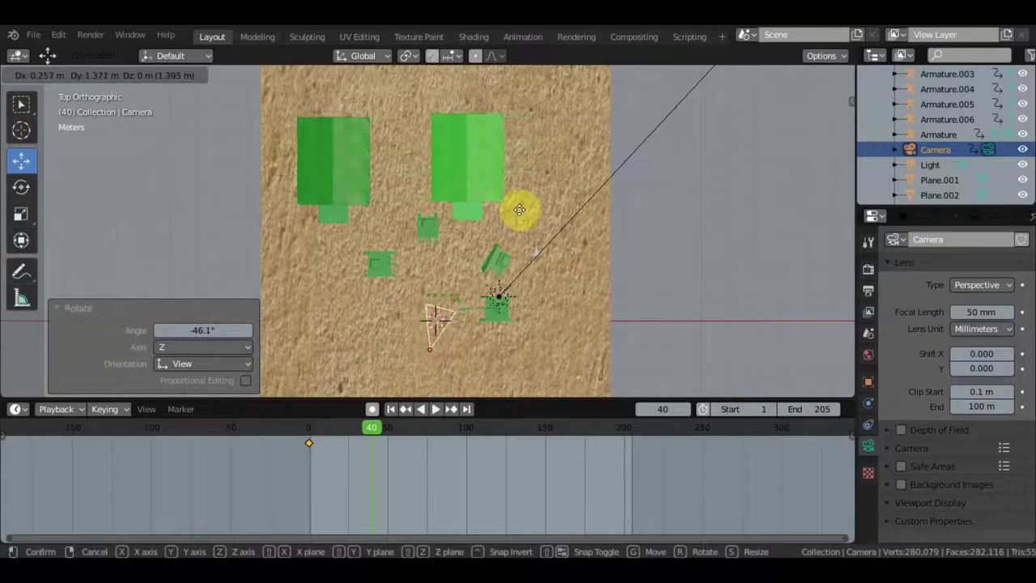
click(519, 210)
Refine the framing through the camera and insert a LocRot keyframe at frame 40.
key(KP_0)
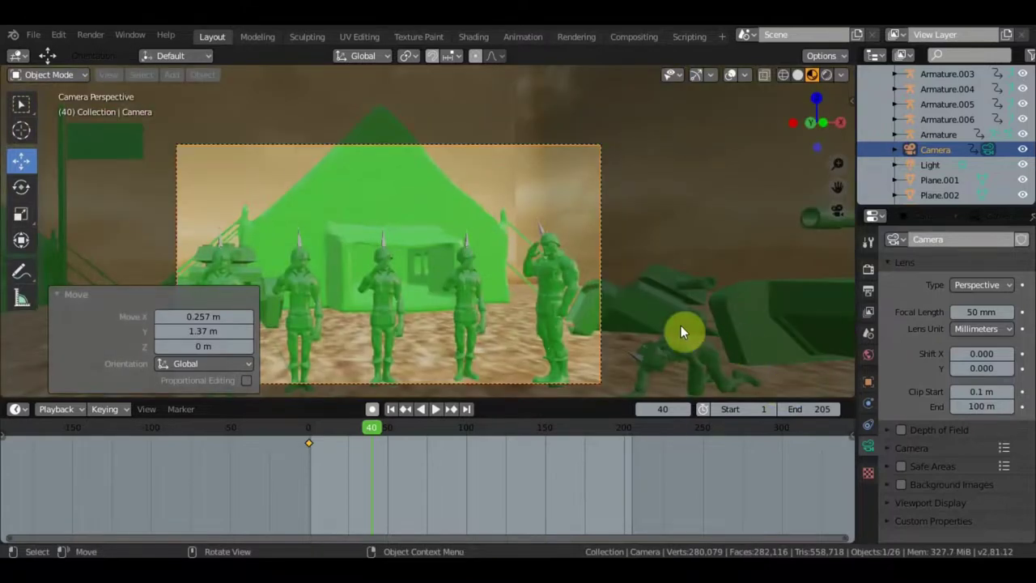
key(g)
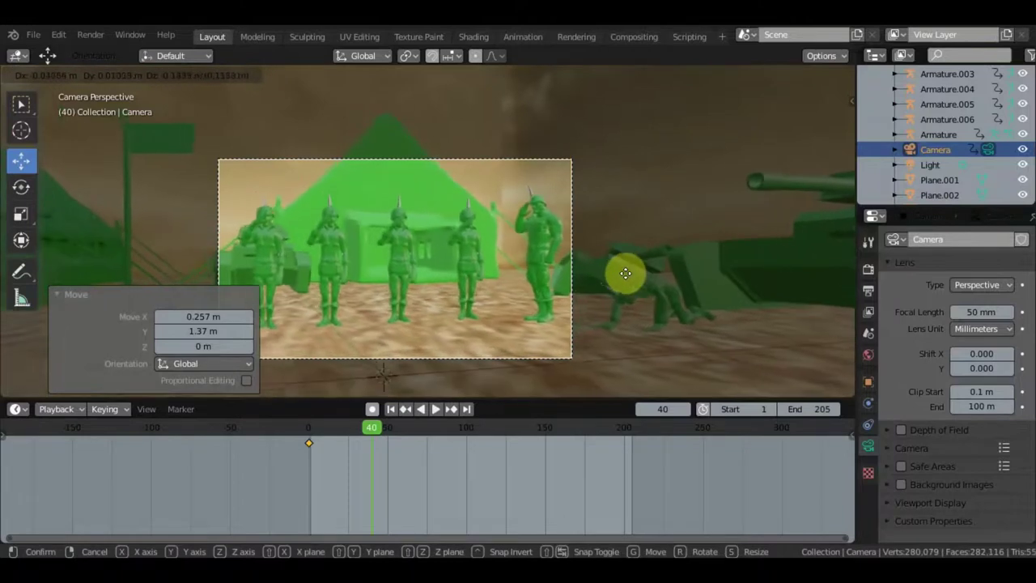
click(628, 275)
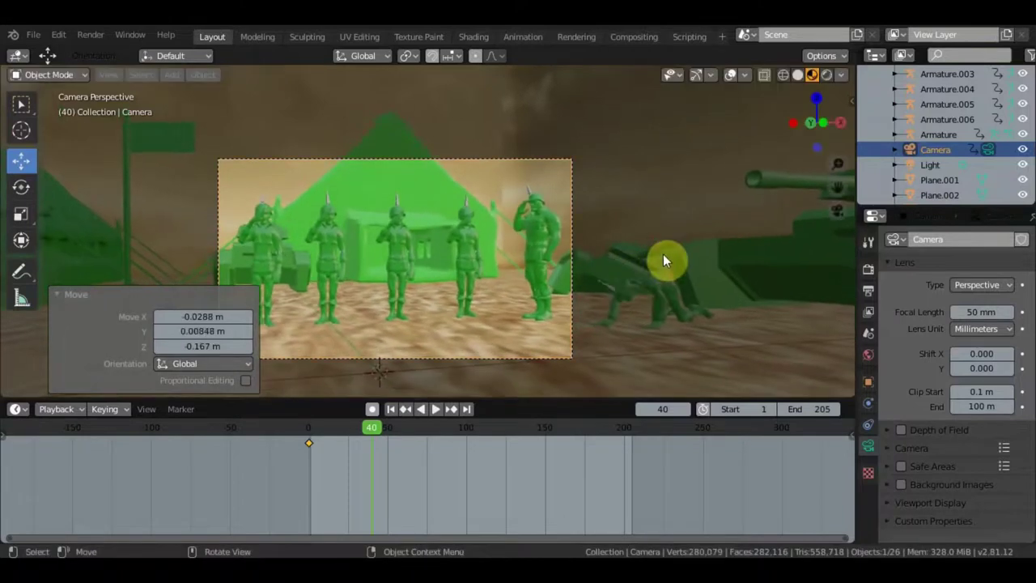
key(i)
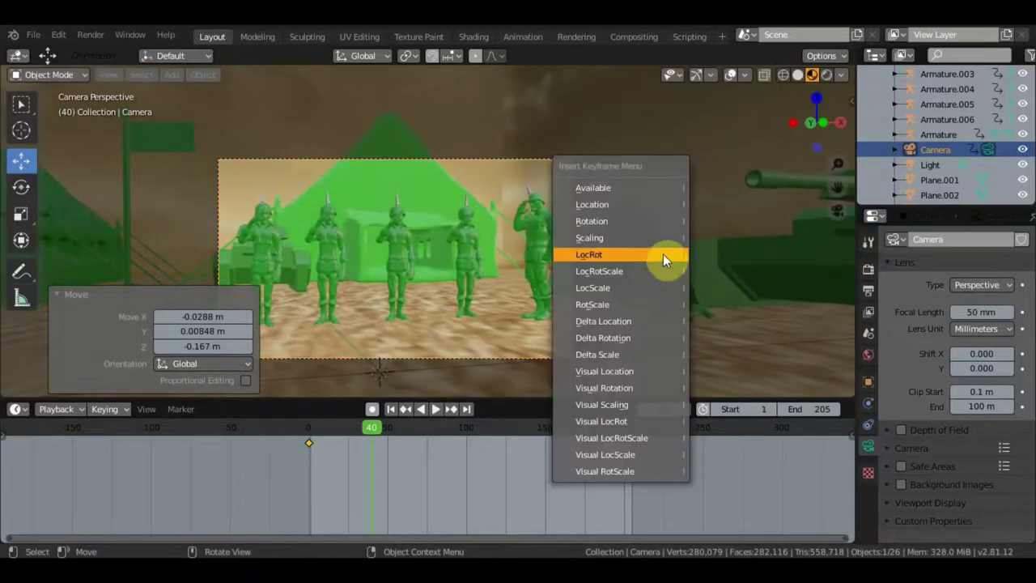
click(632, 254)
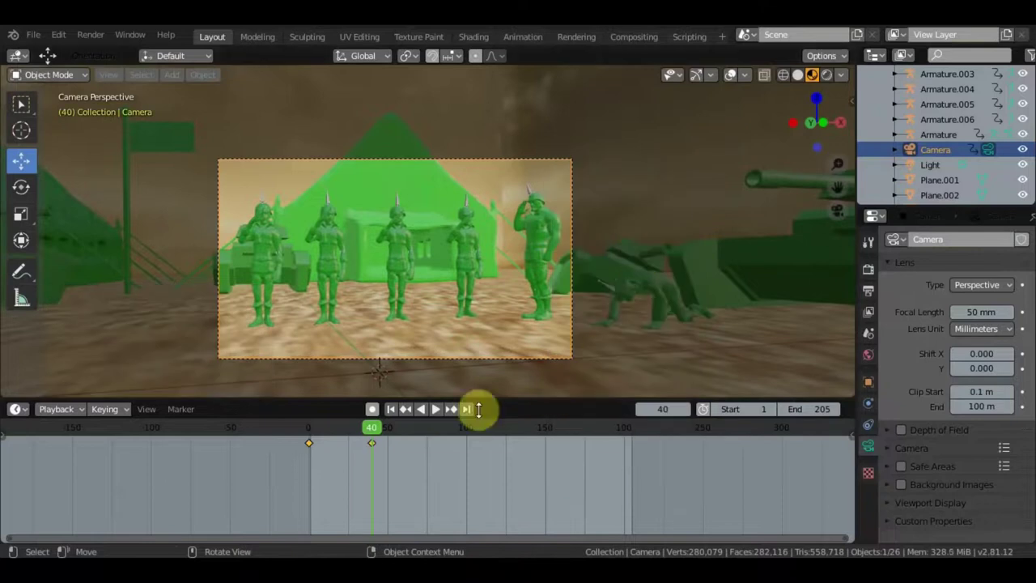
Play back the camera animation and stop at frame 82.
mouse_move(359, 431)
mouse_down()
mouse_move(308, 425)
mouse_move(389, 433)
mouse_up()
key(space)
middle_drag(528, 283, 490, 359)
key(space)
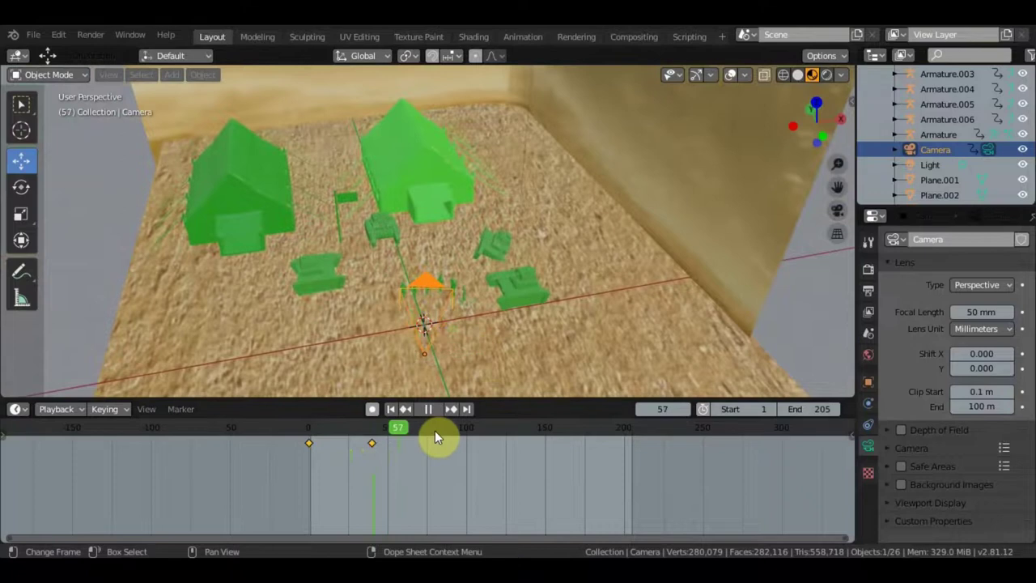
key(space)
scroll(465, 324, up, 3)
mouse_move(474, 327)
middle_down()
mouse_move(495, 346)
mouse_move(407, 302)
mouse_move(407, 335)
middle_up()
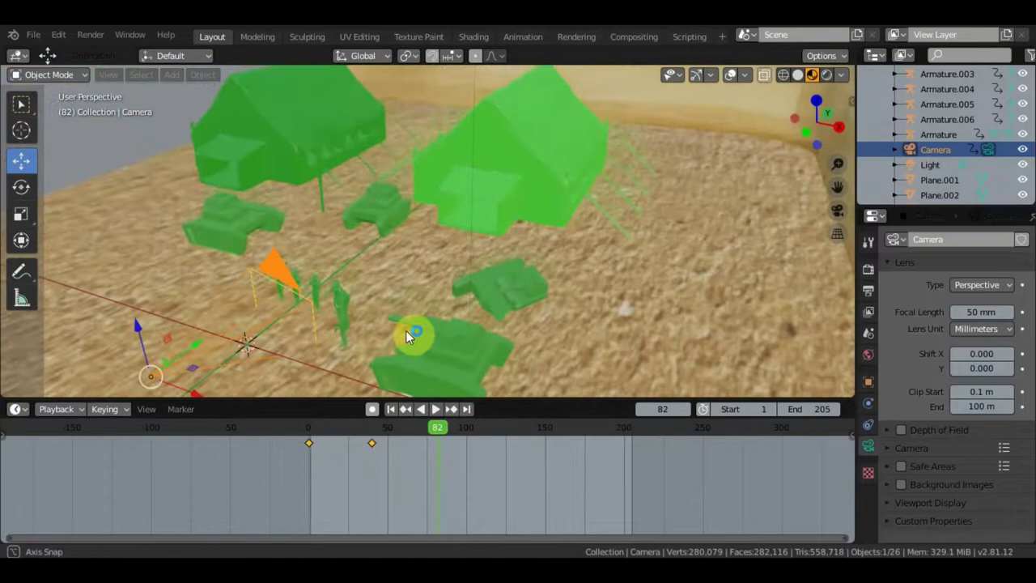
Turn the camera about 70°, move it near the small tank, then turn it 32.7°.
key(r)
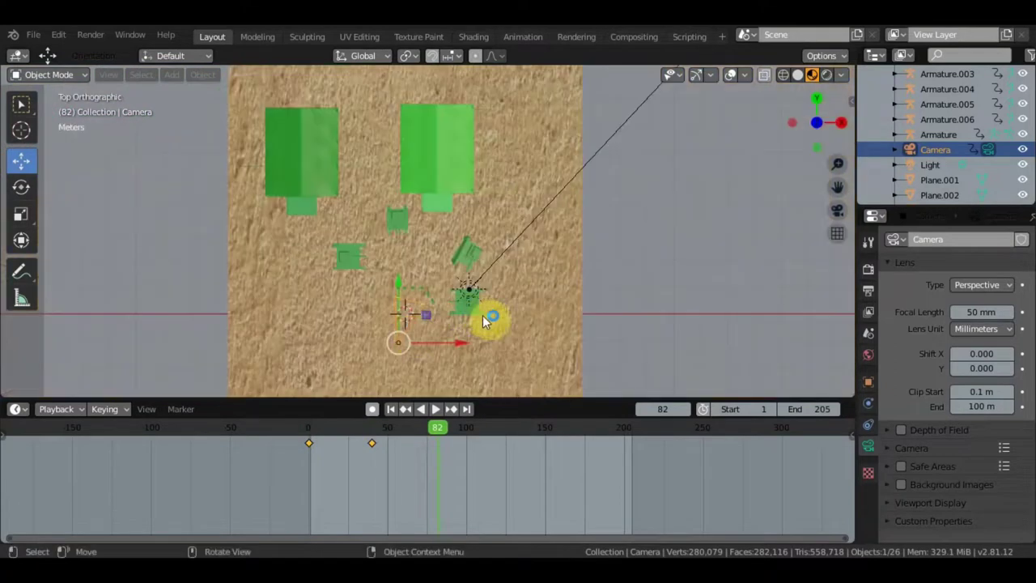
click(453, 81)
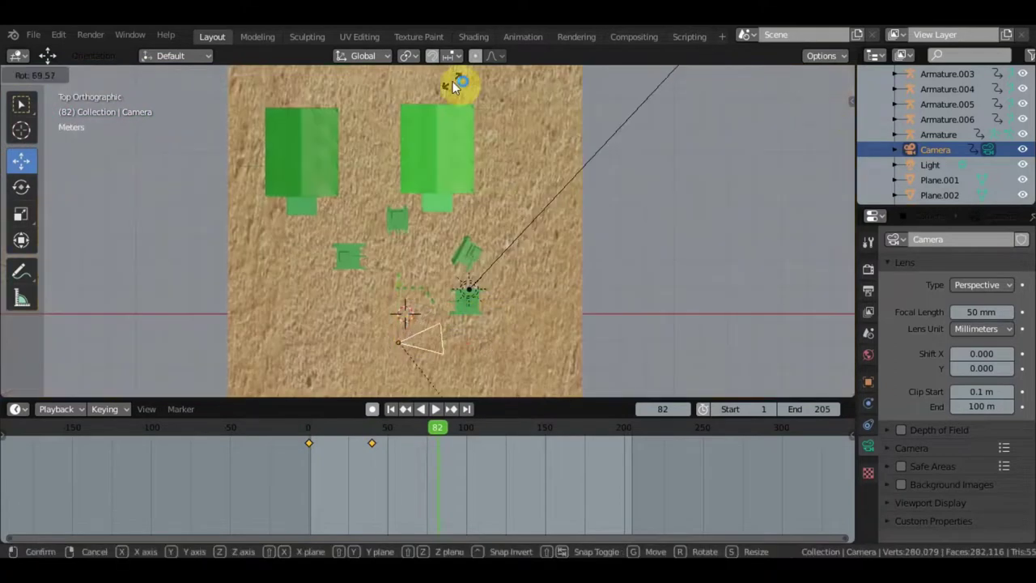
key(g)
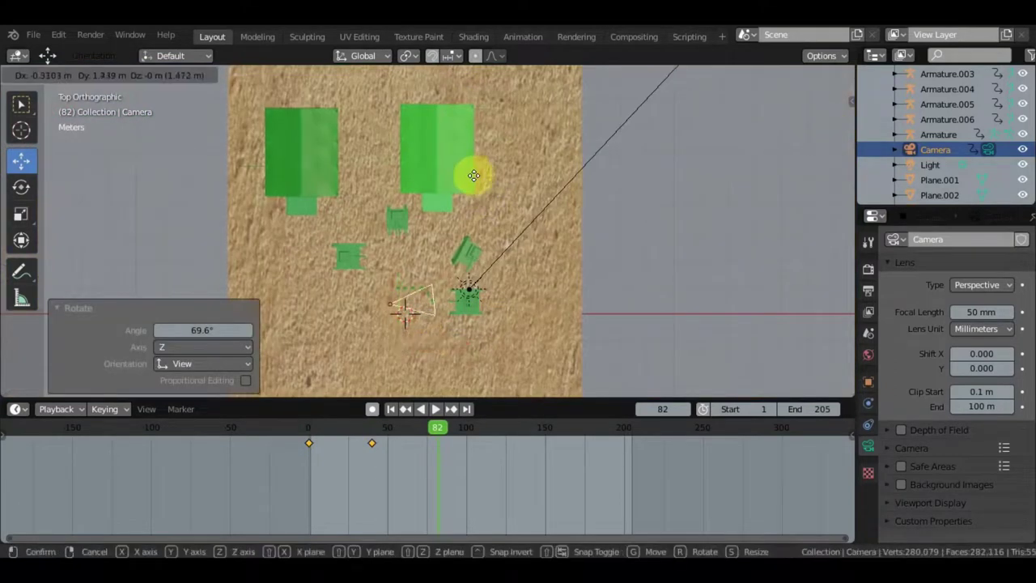
click(449, 152)
key(r)
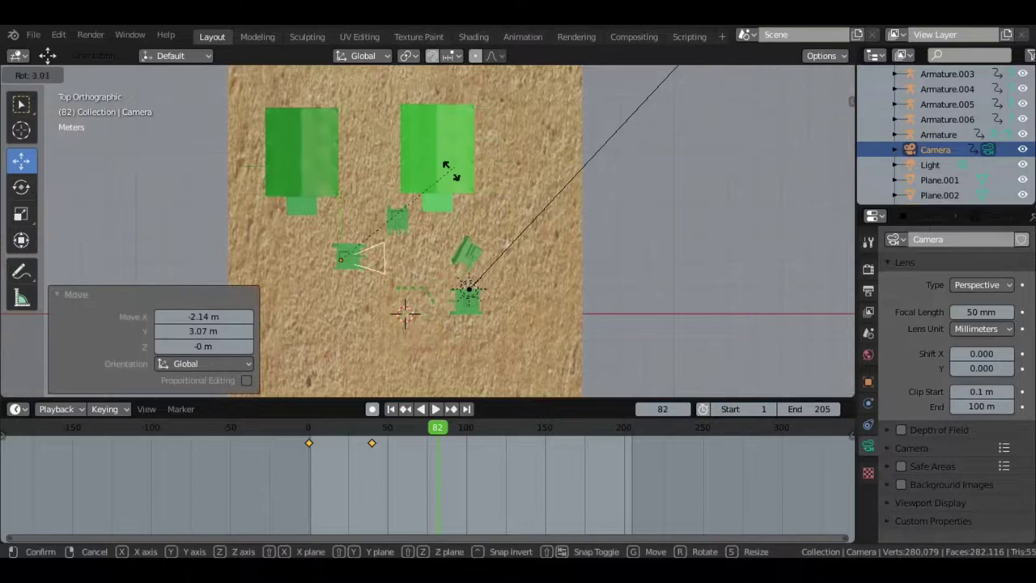
click(433, 227)
middle_drag(434, 226, 522, 394)
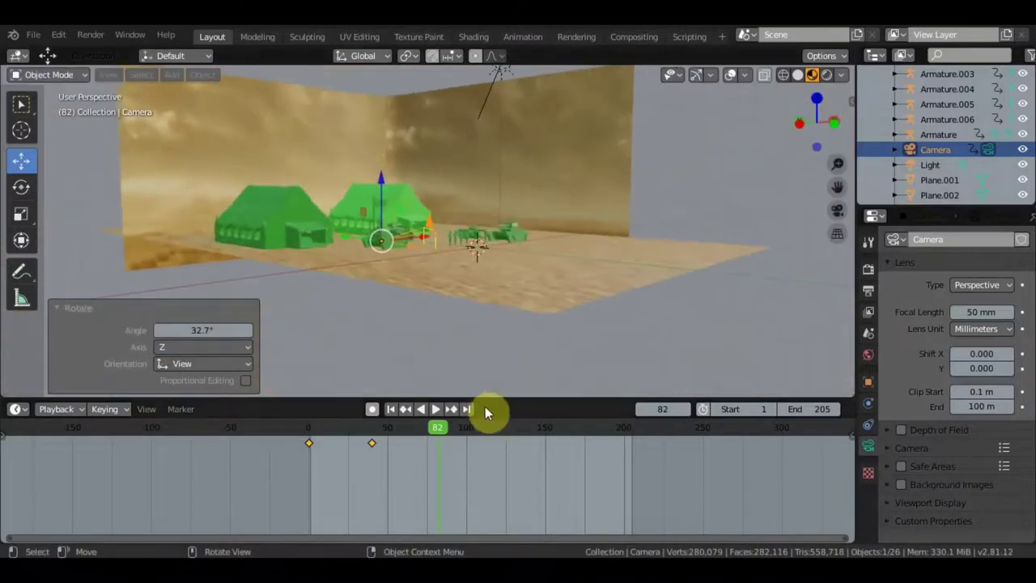
Raise the camera about 0.27 m and check its shot through the camera view.
key(g)
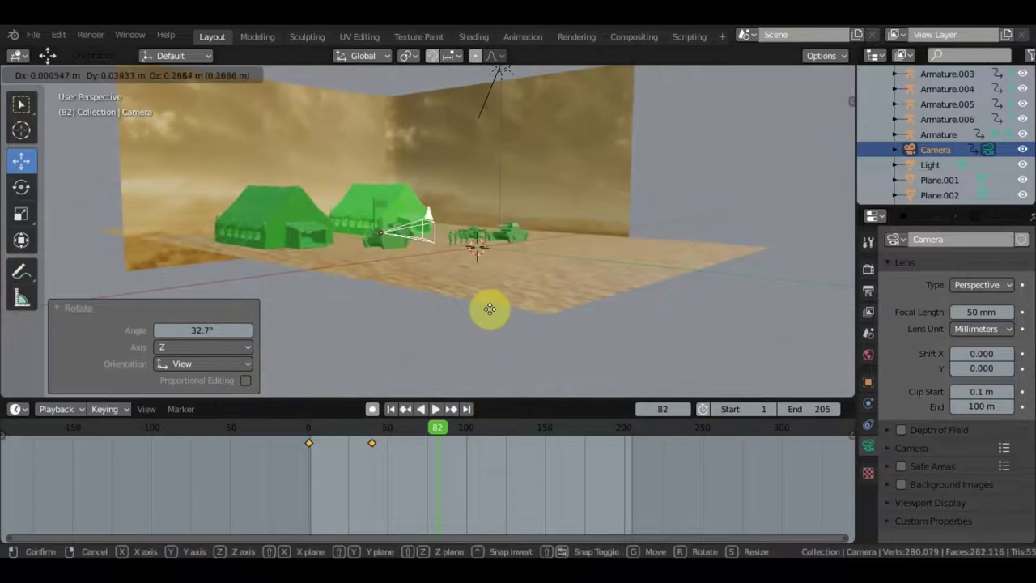
click(490, 315)
key(KP_0)
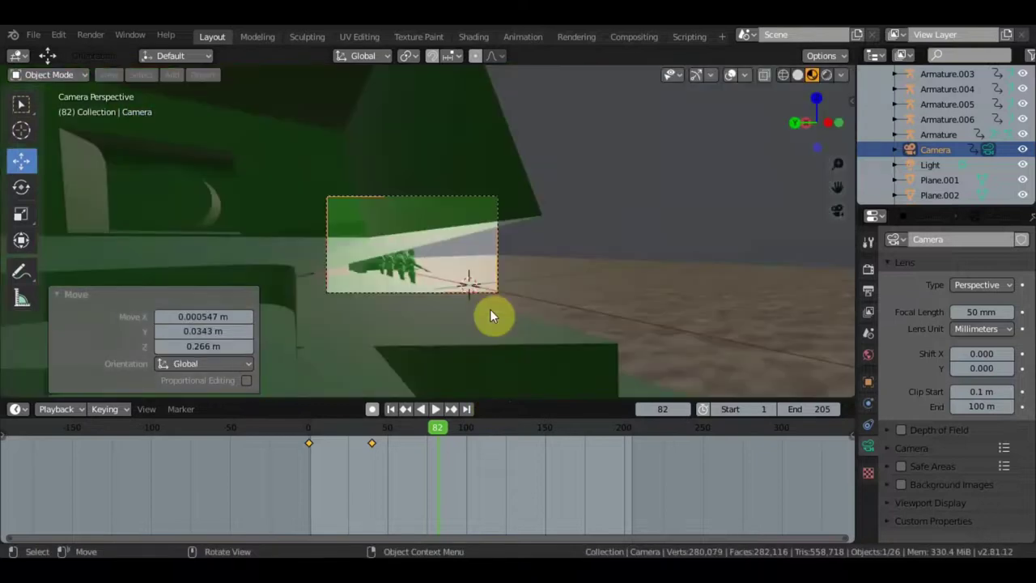
key(KP_0)
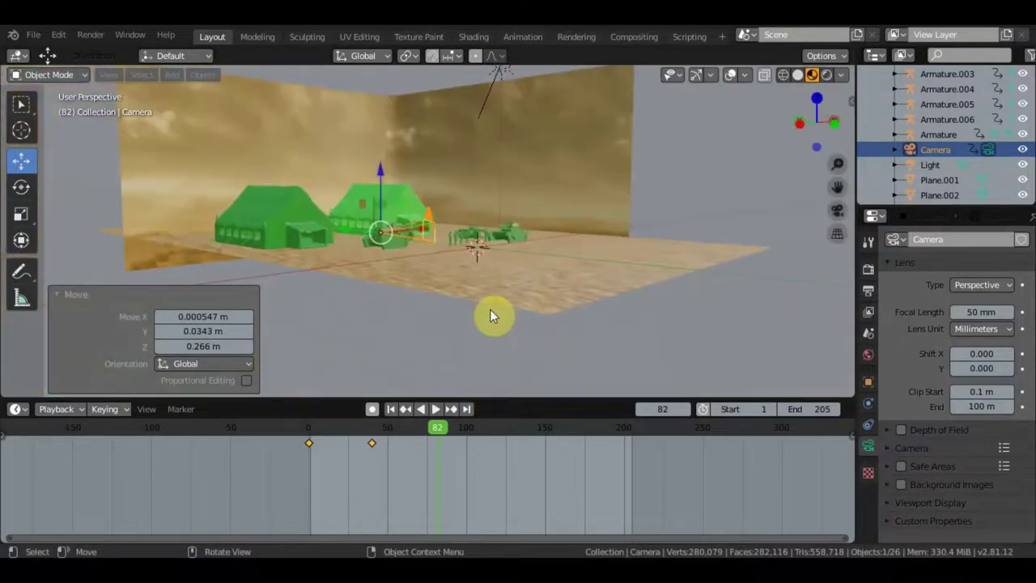
middle_drag(485, 274, 414, 231)
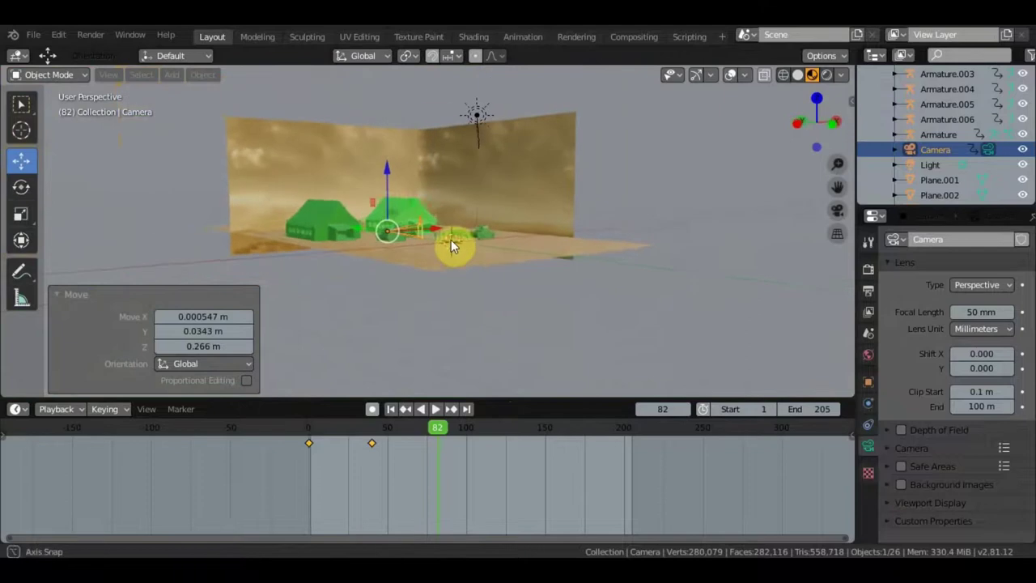
scroll(411, 241, up, 5)
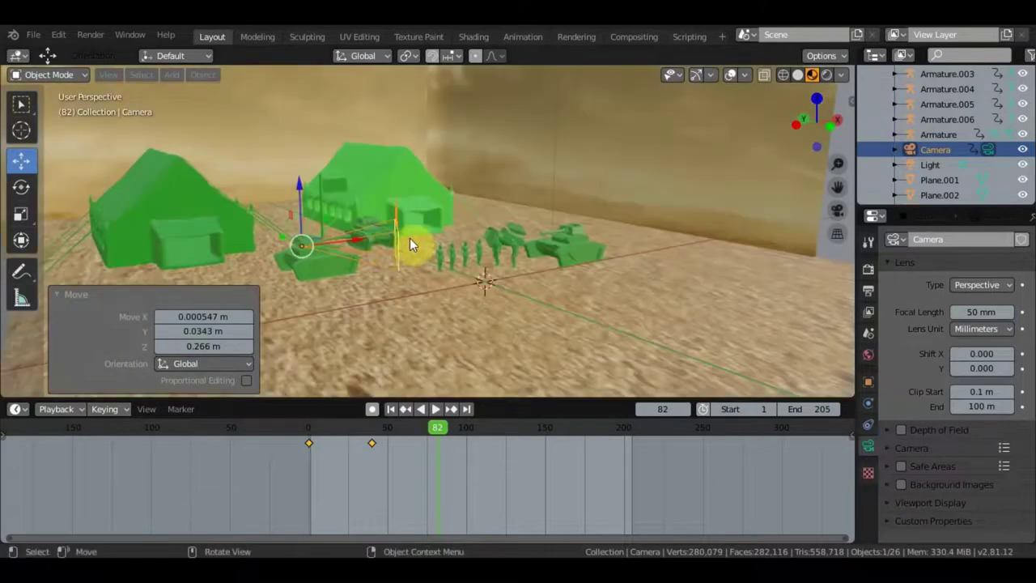
scroll(382, 242, down, 2)
Shift the camera 1.32 m along X, turn it about 4°, and nudge it onto the soldiers.
key(g)
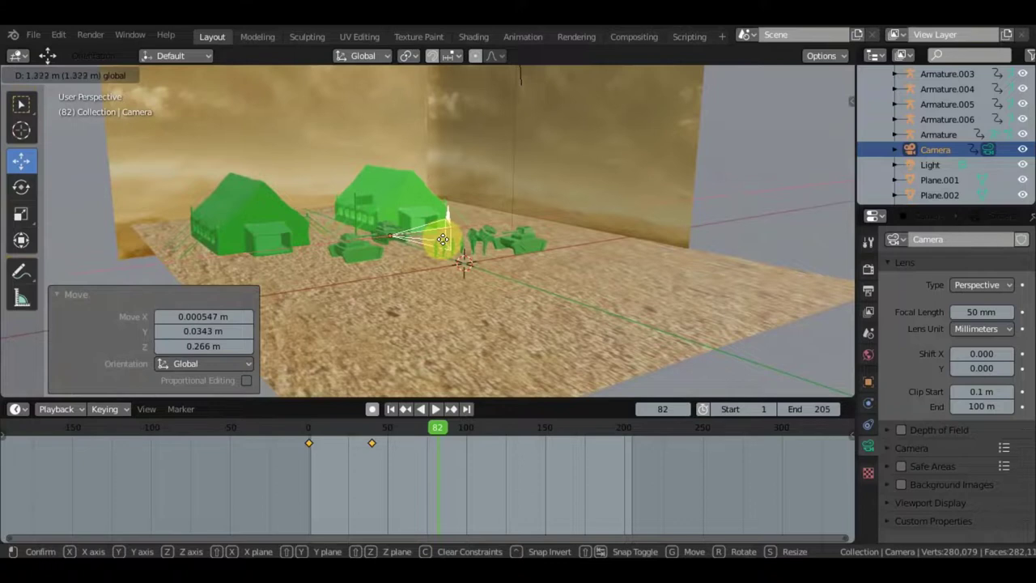
click(443, 241)
key(r)
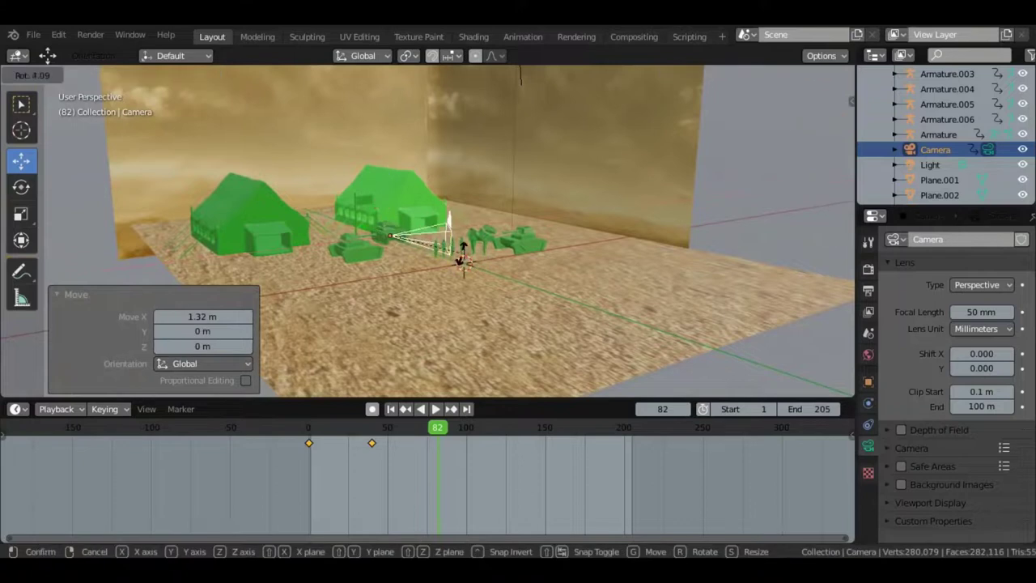
click(455, 252)
key(KP_0)
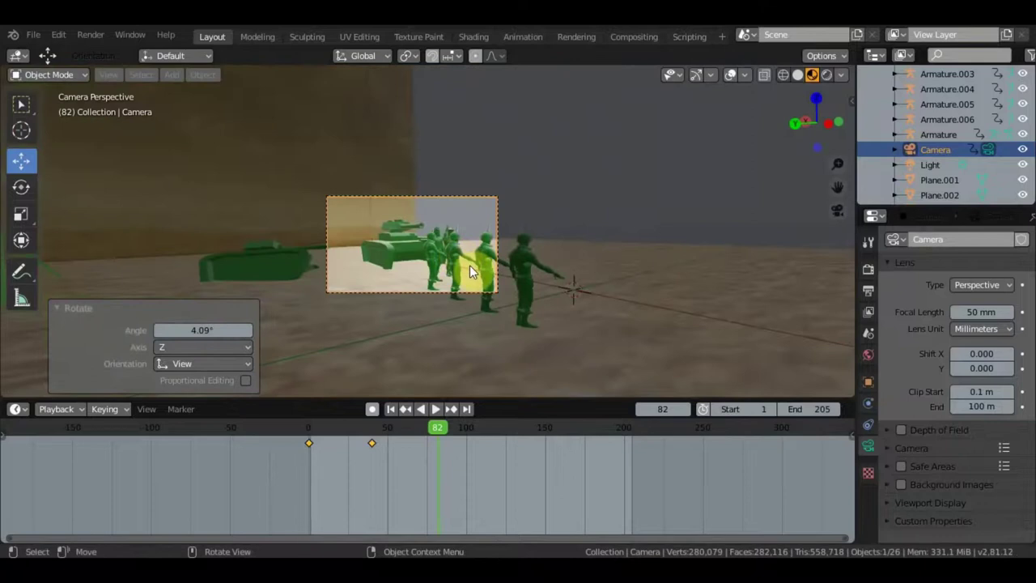
key(g)
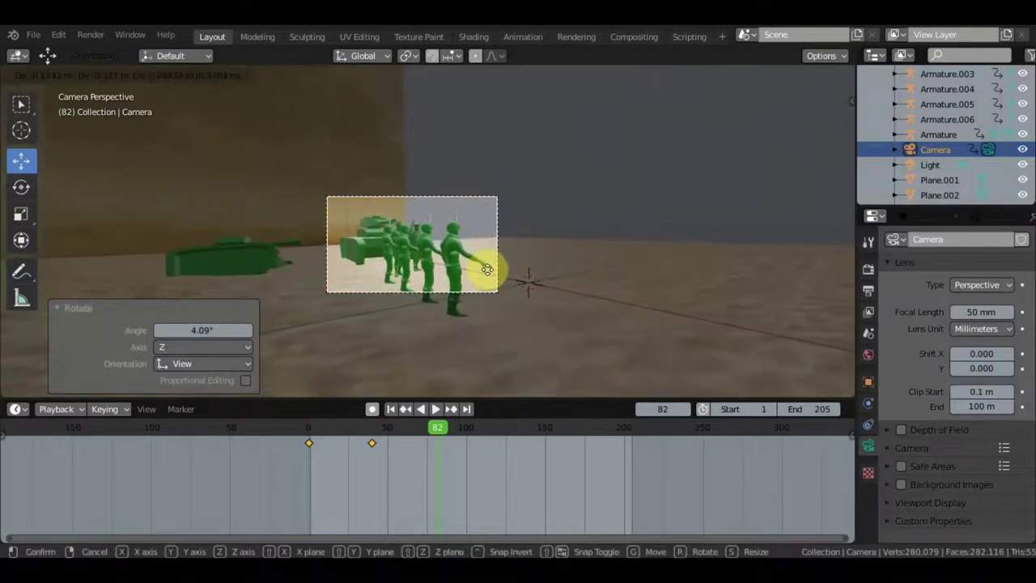
click(487, 269)
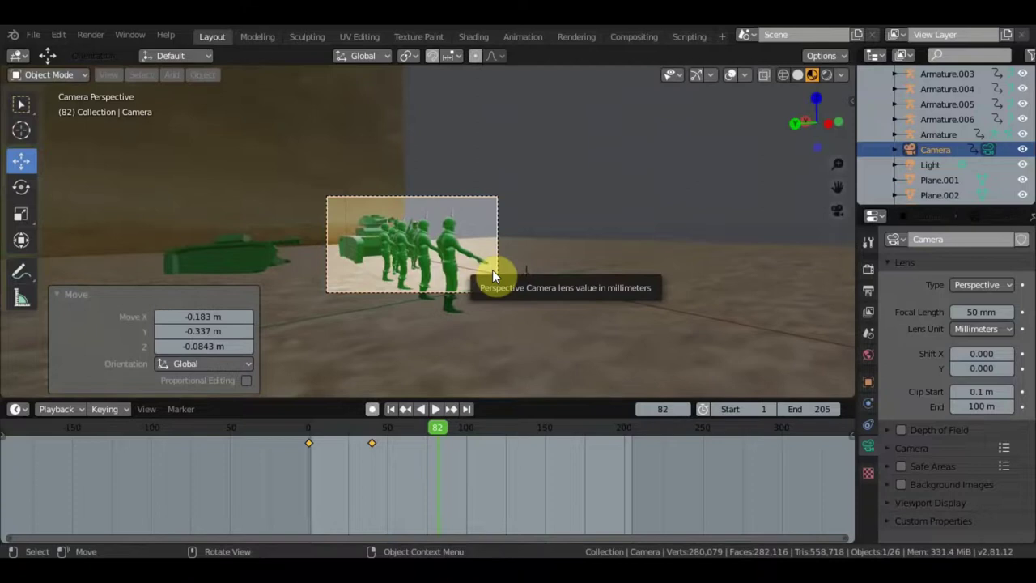
Insert a LocRot keyframe on the camera at frame 82 and check the camera view.
key(i)
click(492, 270)
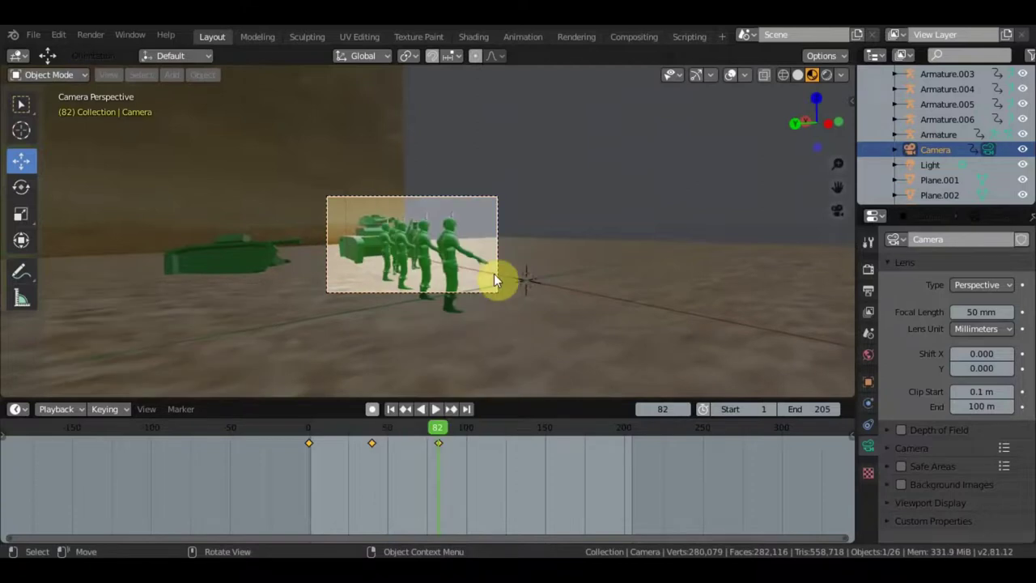
key(KP_0)
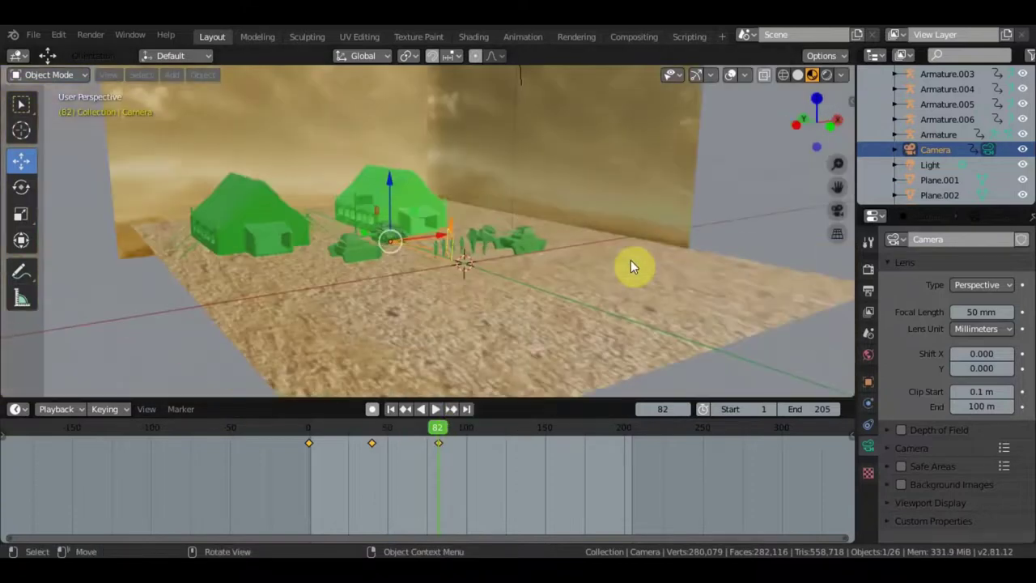
key(KP_0)
Centre the camera shot in the view and scrub the playhead back to frame 0.
scroll(469, 291, up, 2)
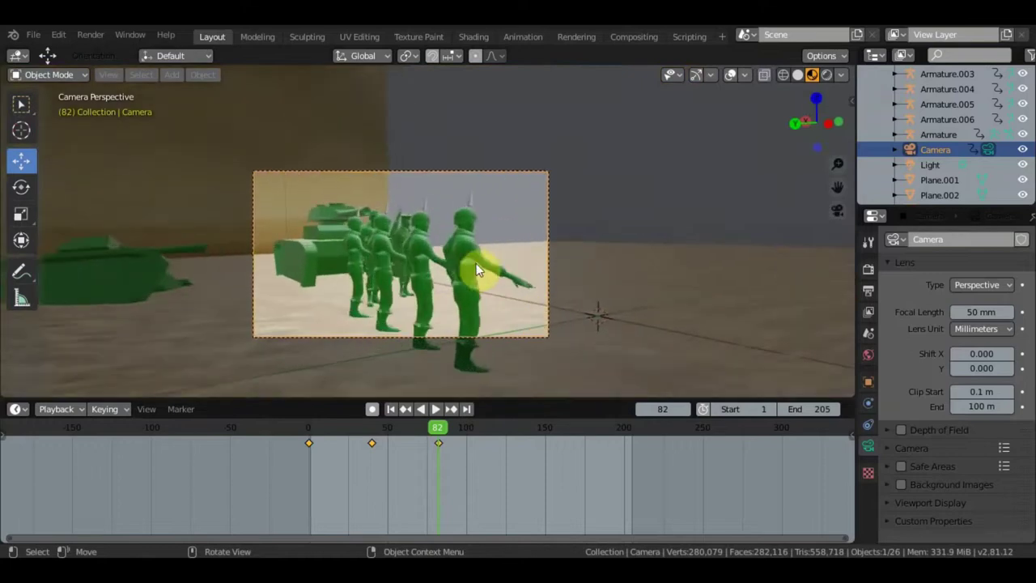
scroll(475, 265, up, 2)
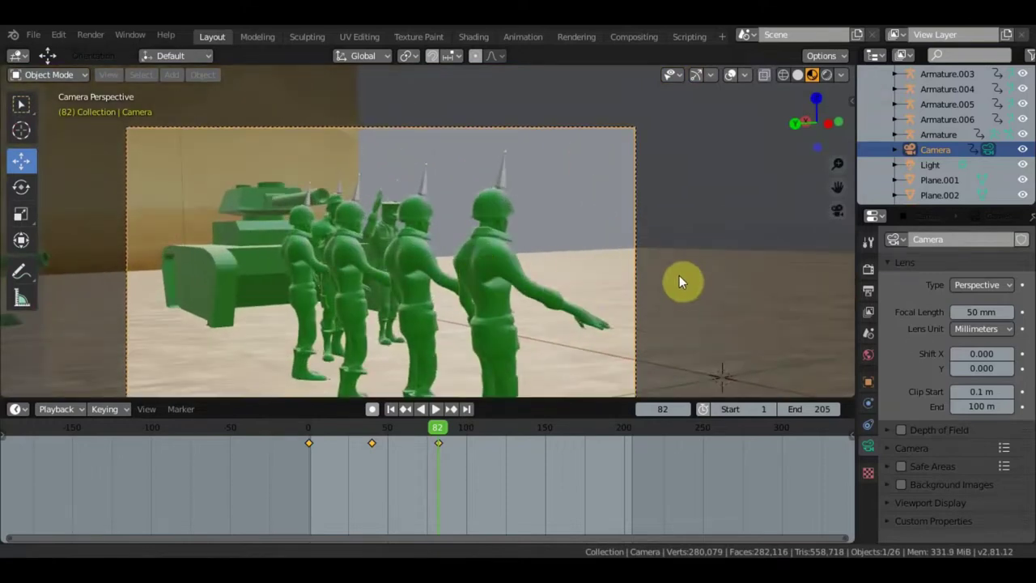
shift+middle_drag(677, 280, 695, 233)
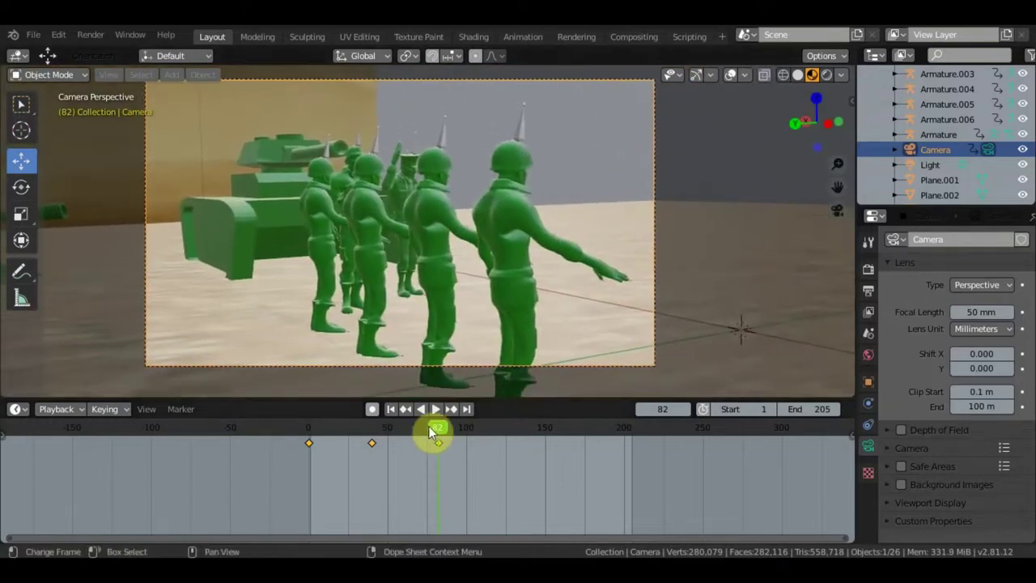
mouse_move(425, 424)
mouse_down()
mouse_move(288, 417)
mouse_move(340, 415)
mouse_up()
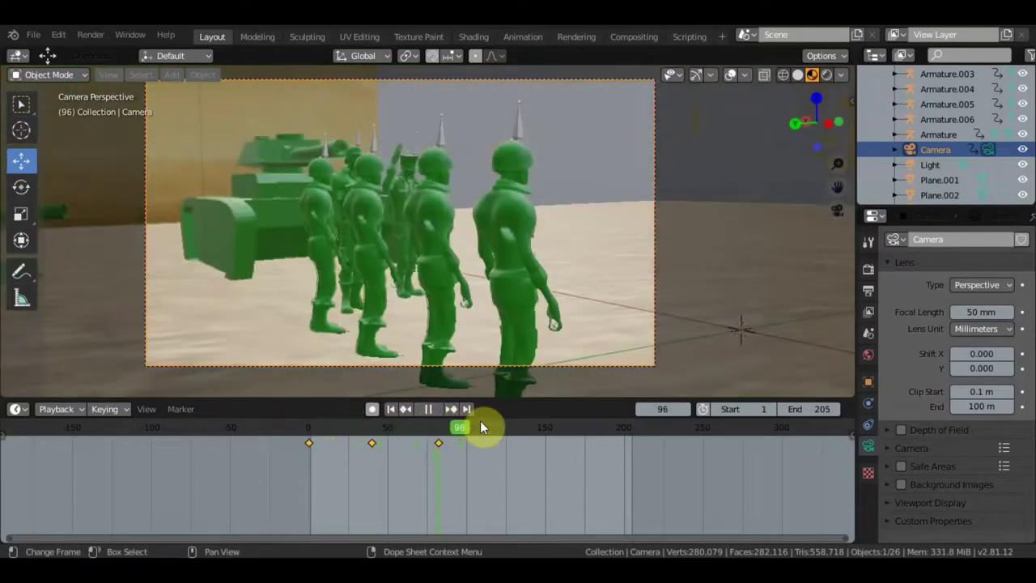
Stop playback and delete all three camera keyframes from the timeline.
key(space)
scroll(692, 255, down, 2)
scroll(648, 247, down, 2)
mouse_move(618, 240)
middle_down()
mouse_move(608, 260)
mouse_move(499, 283)
middle_up()
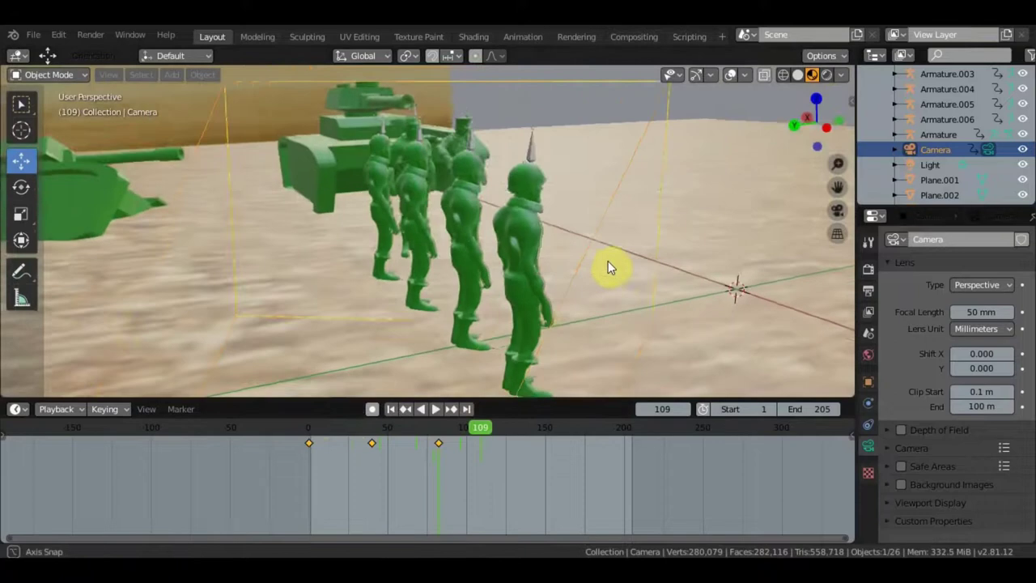
scroll(608, 261, down, 1)
scroll(601, 266, down, 2)
scroll(585, 261, down, 3)
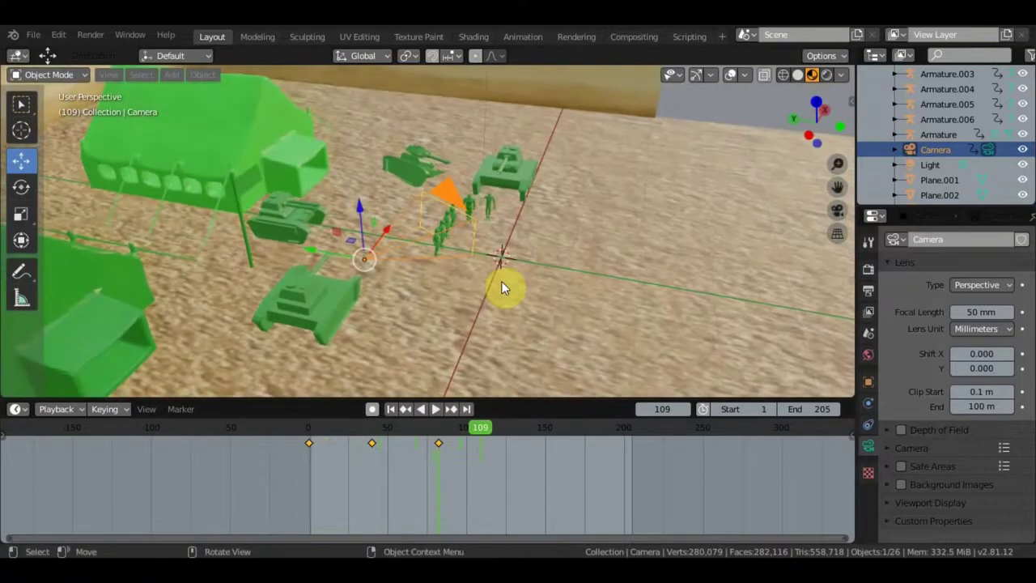
mouse_move(534, 243)
middle_down()
mouse_move(537, 230)
mouse_move(552, 258)
middle_up()
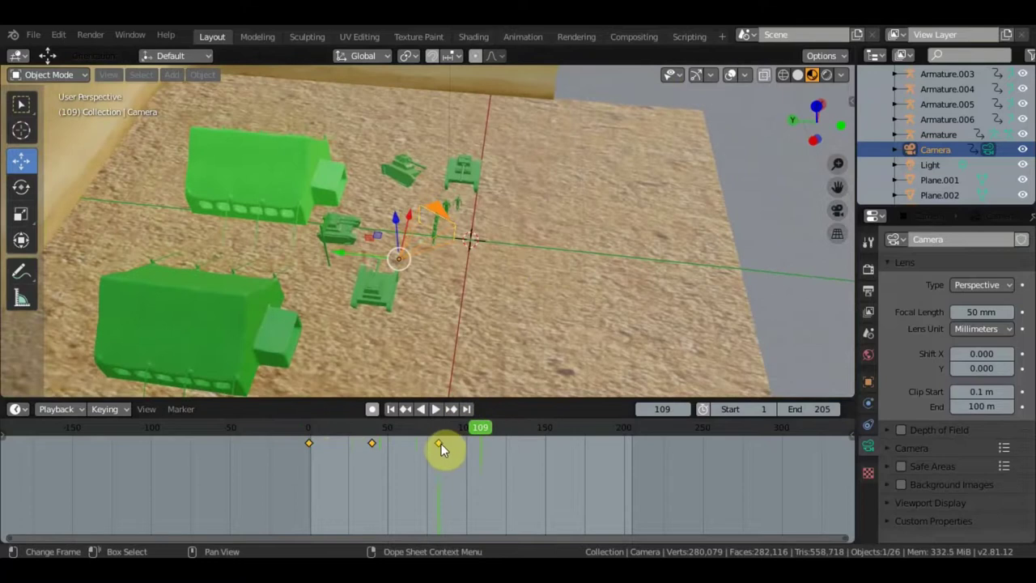
key(x)
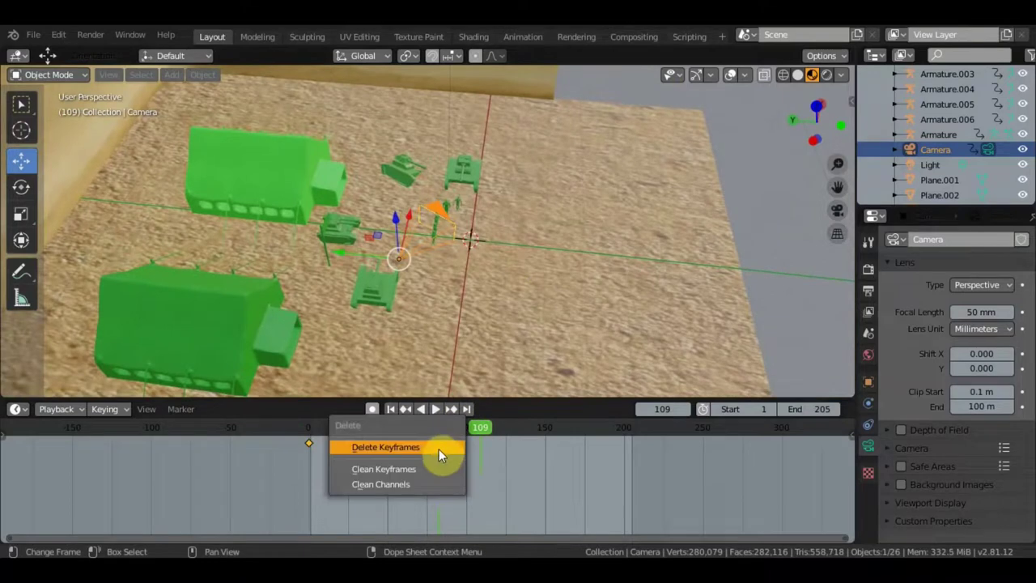
click(439, 450)
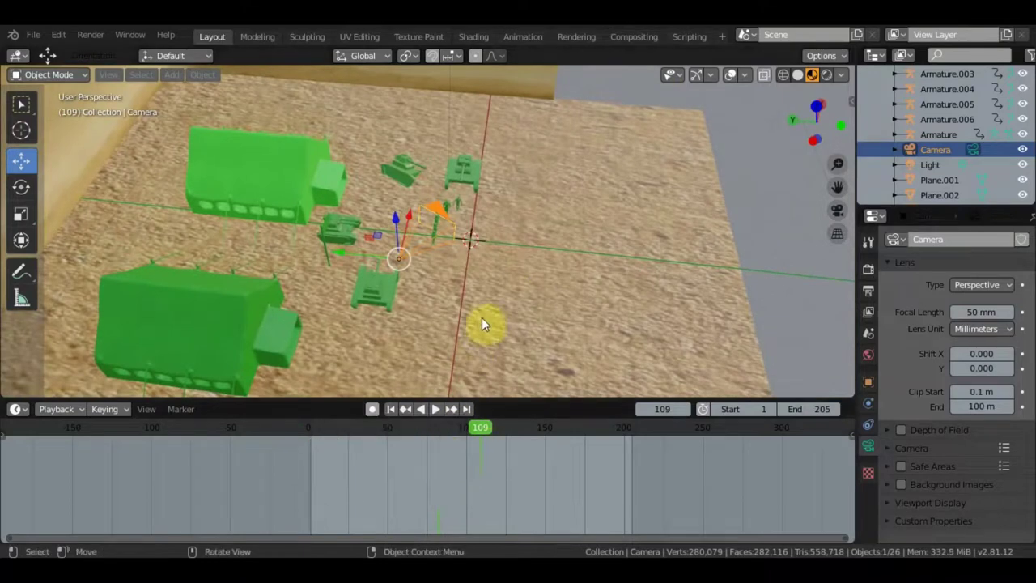
Move the camera to the right side of the board, then reposition it in top view.
key(g)
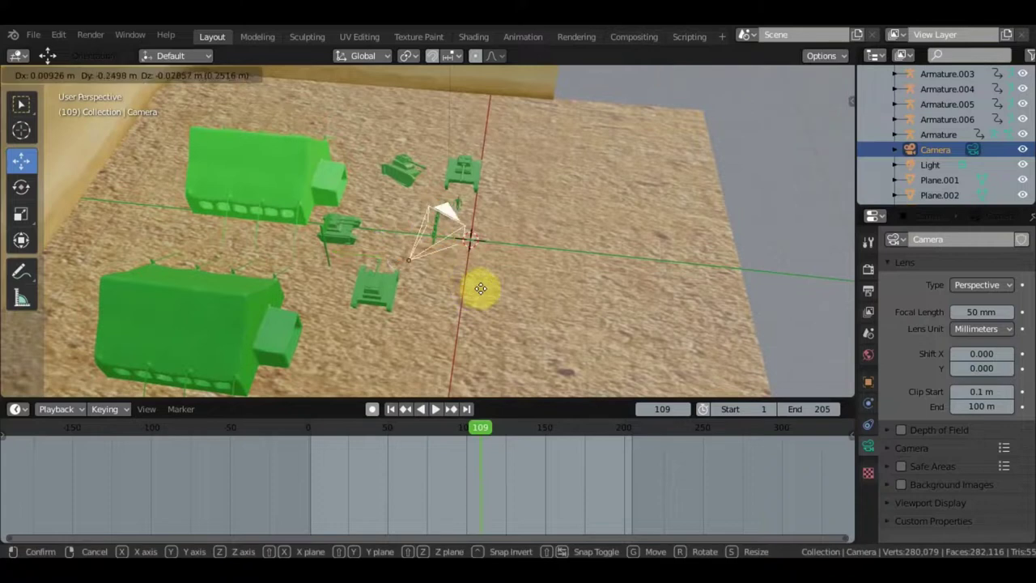
click(724, 271)
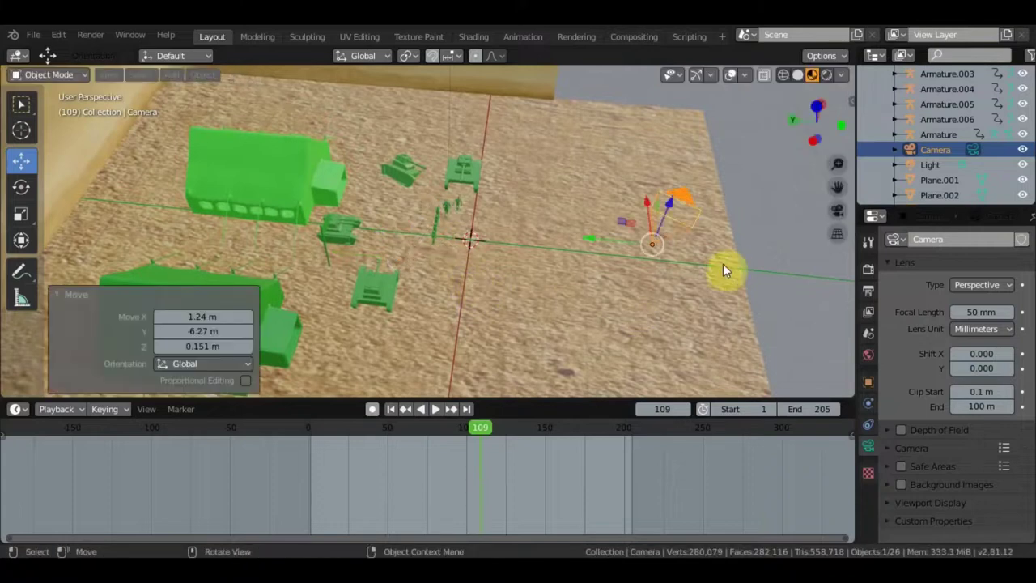
key(KP_7)
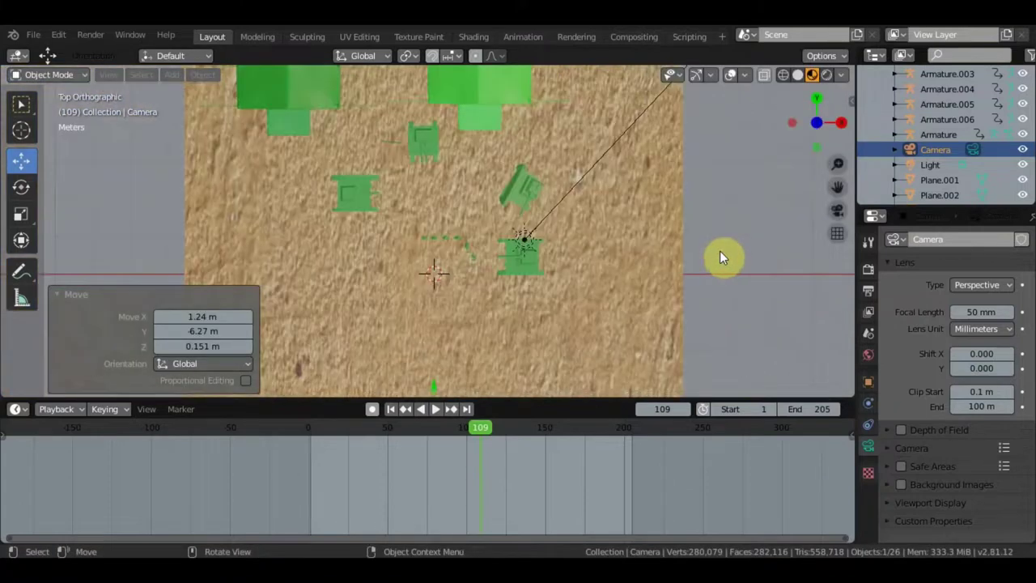
key(g)
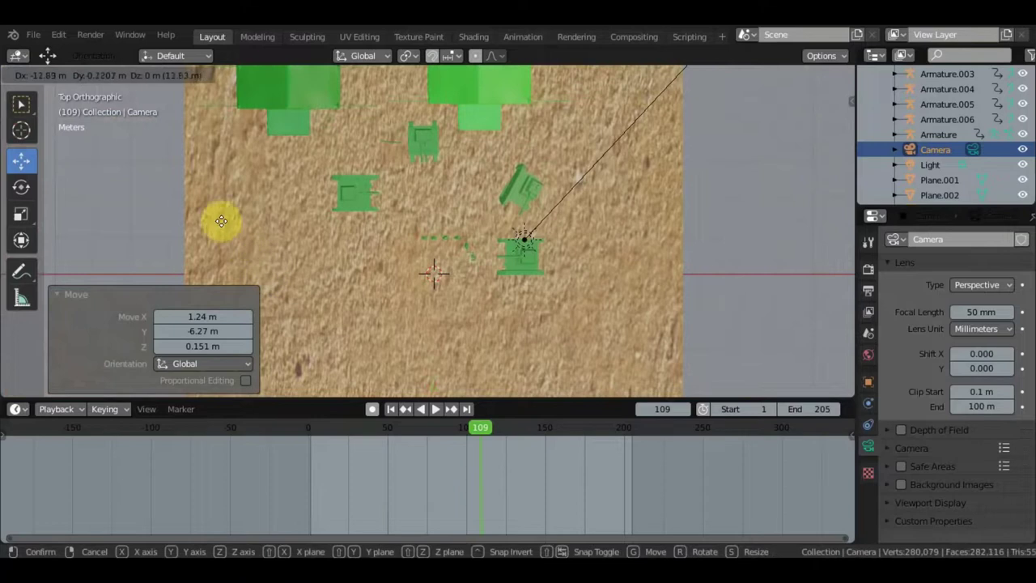
click(192, 191)
scroll(243, 231, down, 2)
scroll(319, 263, down, 2)
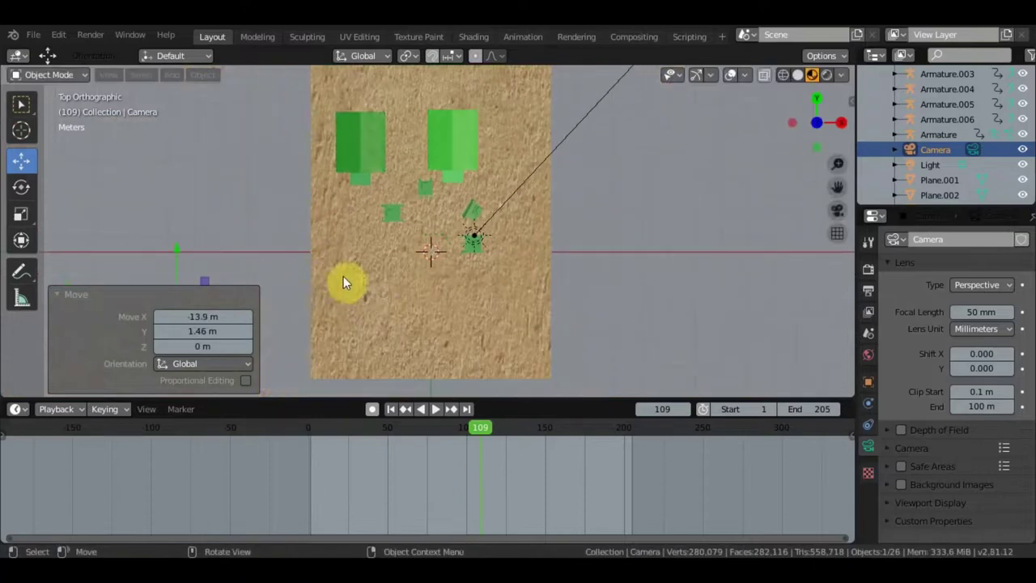
scroll(360, 287, down, 1)
scroll(374, 299, down, 1)
Place the camera at the board's front and rotate it toward the soldiers.
key(g)
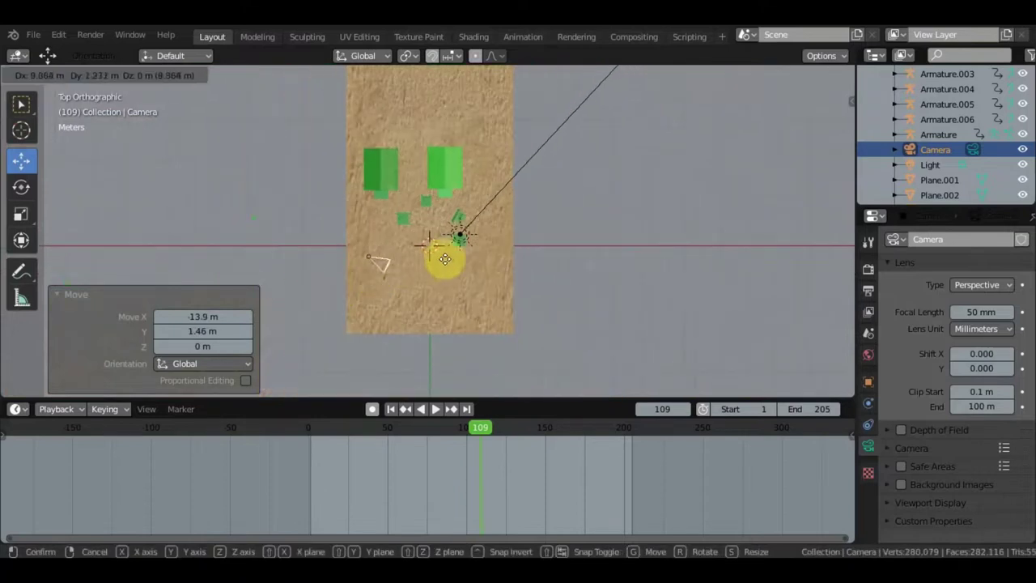
click(444, 261)
scroll(444, 259, up, 3)
mouse_move(444, 259)
middle_down()
mouse_move(450, 187)
mouse_move(468, 271)
middle_up()
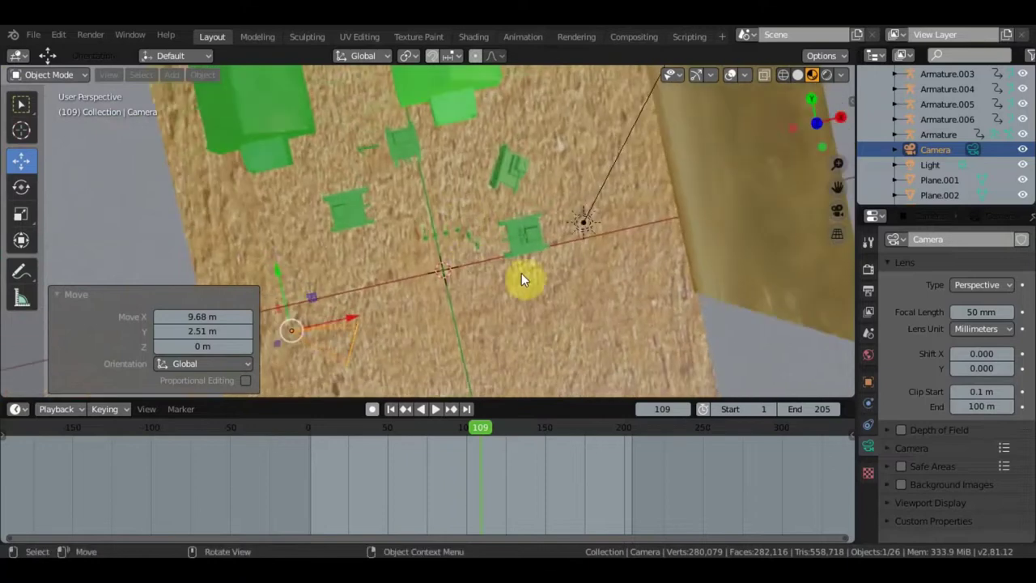
key(r)
click(376, 129)
mouse_move(450, 212)
middle_down()
mouse_move(426, 120)
mouse_move(483, 76)
middle_up()
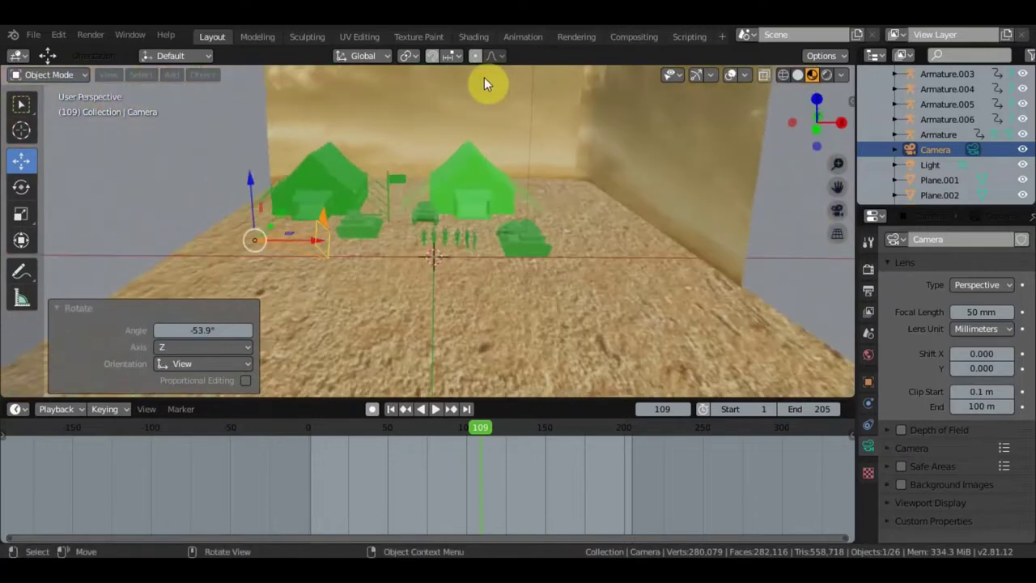
Adjust the camera's framing of the soldiers and tank through the camera view.
key(KP_0)
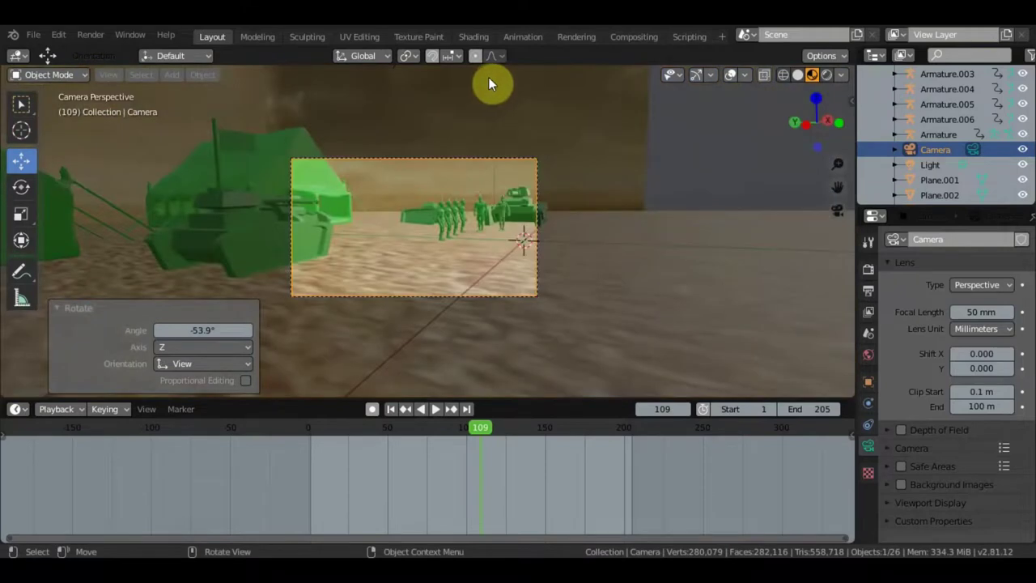
key(g)
click(556, 73)
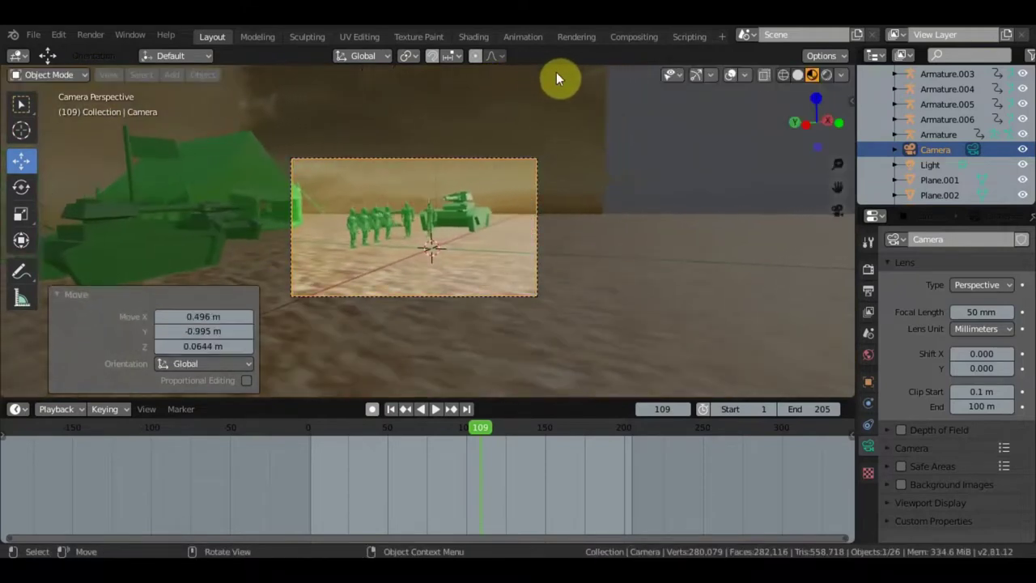
key(KP_0)
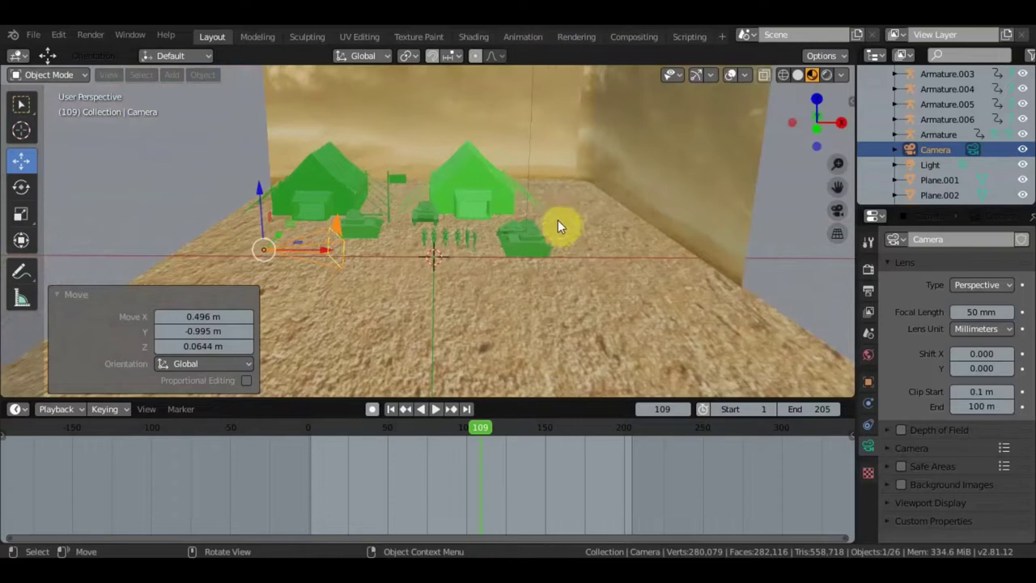
Orbit around the board, reselect the Camera and look straight down from top view.
middle_drag(557, 219, 692, 263)
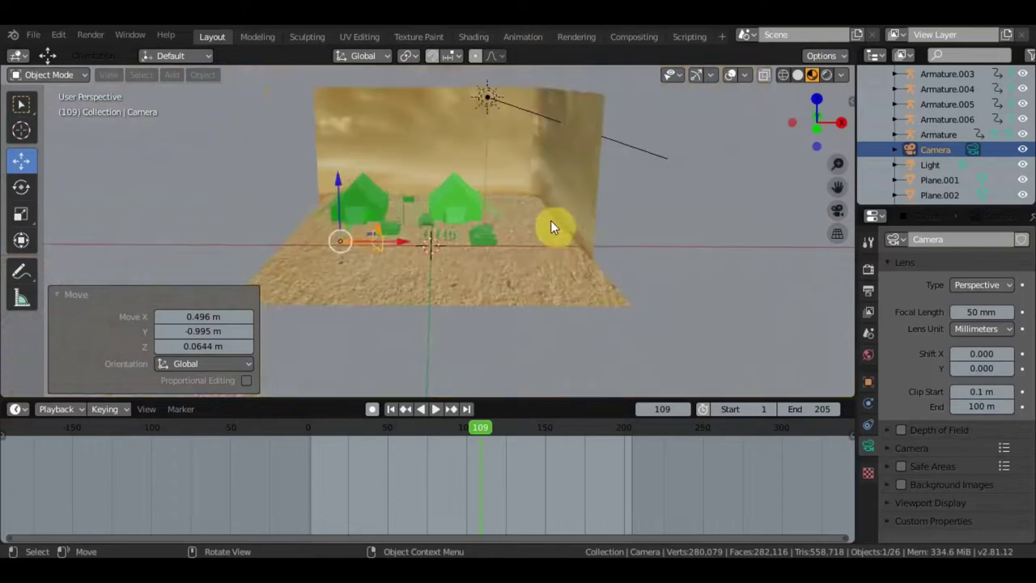
click(692, 263)
scroll(501, 300, up, 3)
middle_drag(496, 309, 404, 334)
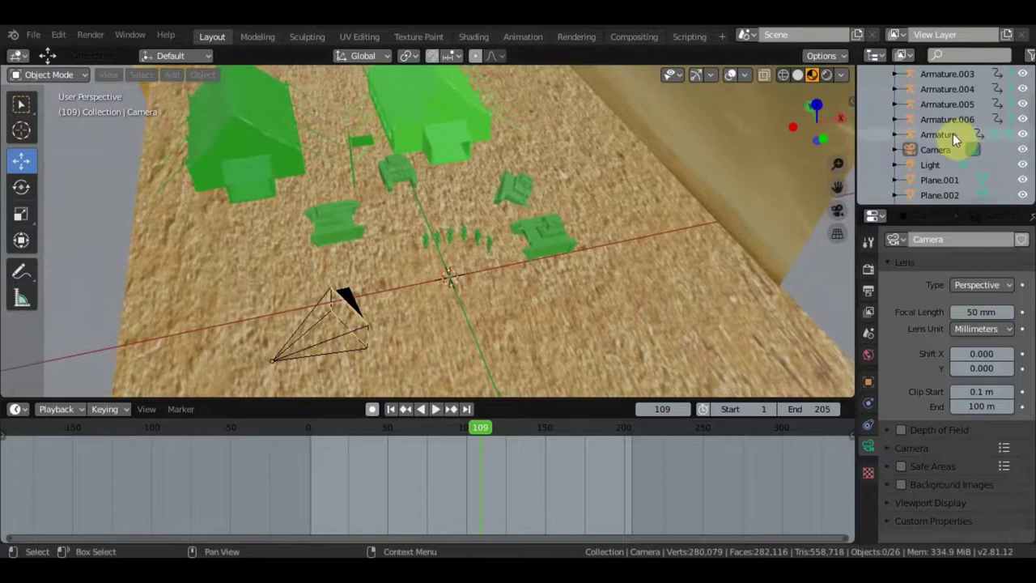
click(935, 153)
middle_drag(446, 275, 420, 327)
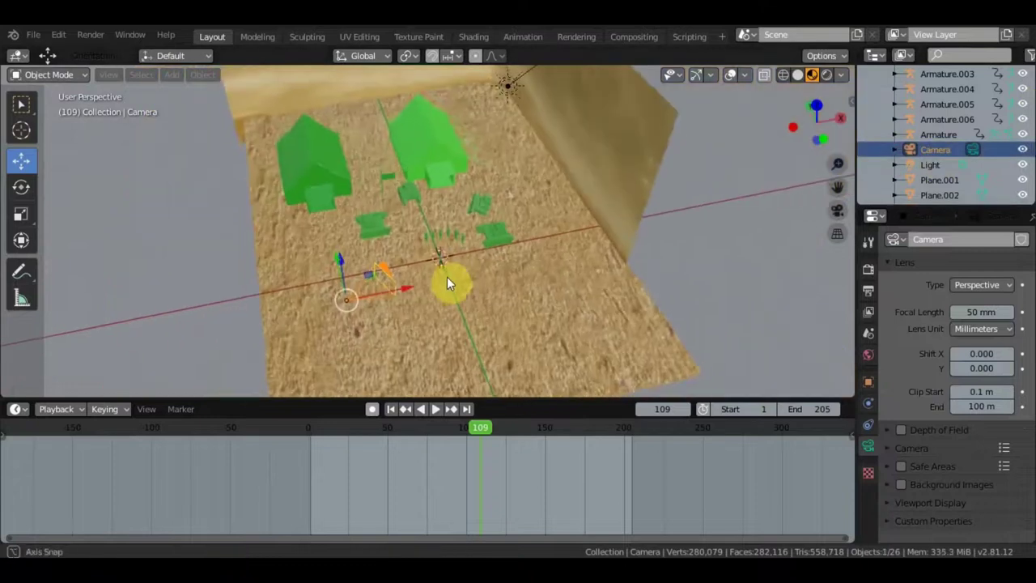
key(KP_7)
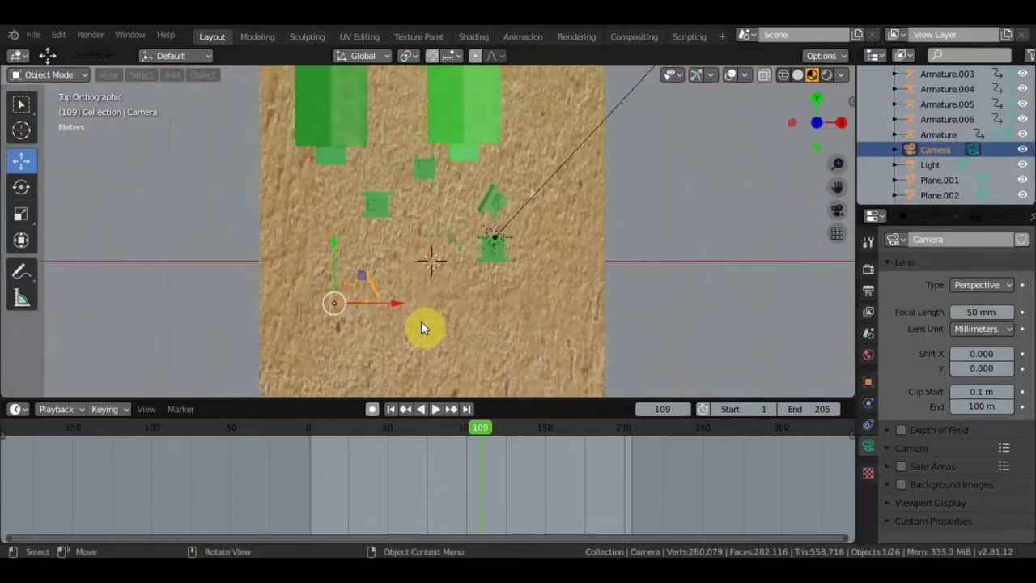
Duplicate the camera as Camera.001, then move and turn it toward the soldiers.
key(shift+d)
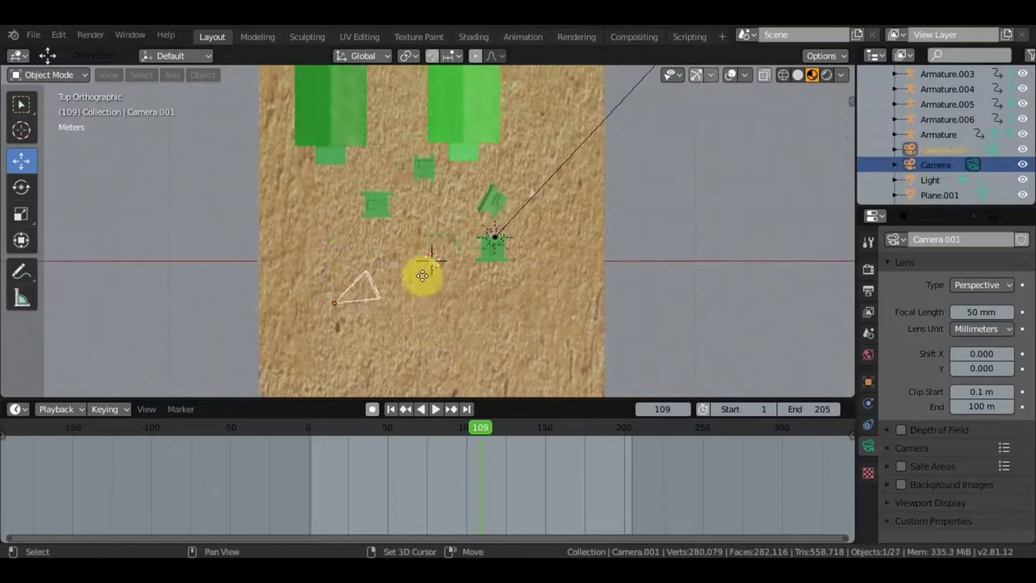
click(458, 230)
key(r)
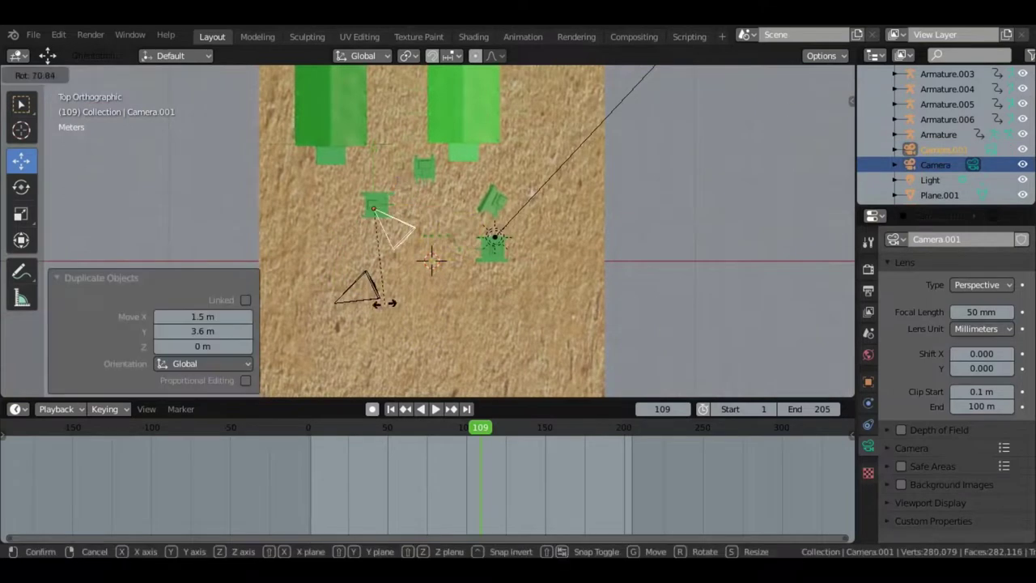
click(371, 306)
key(g)
click(412, 271)
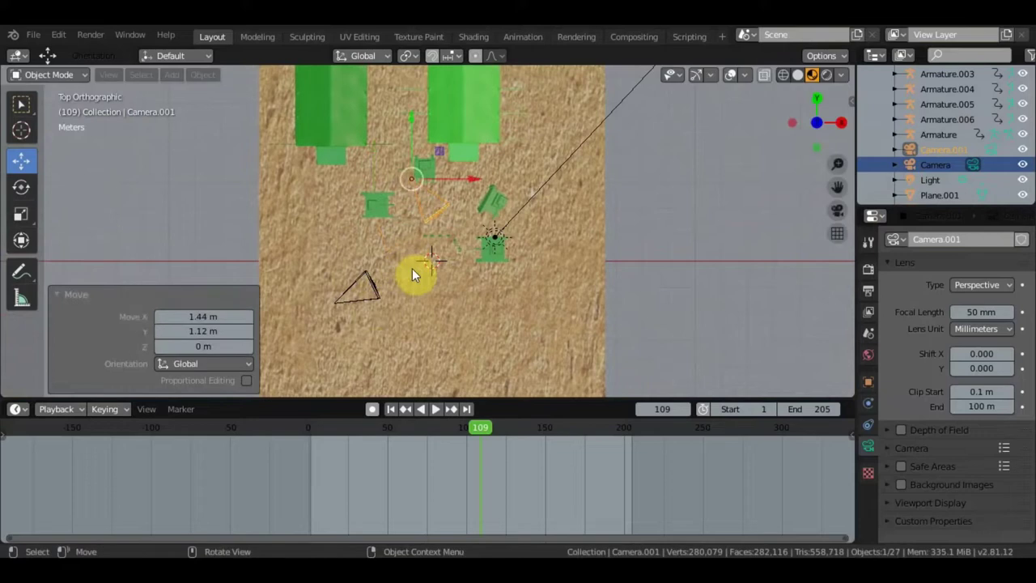
key(r)
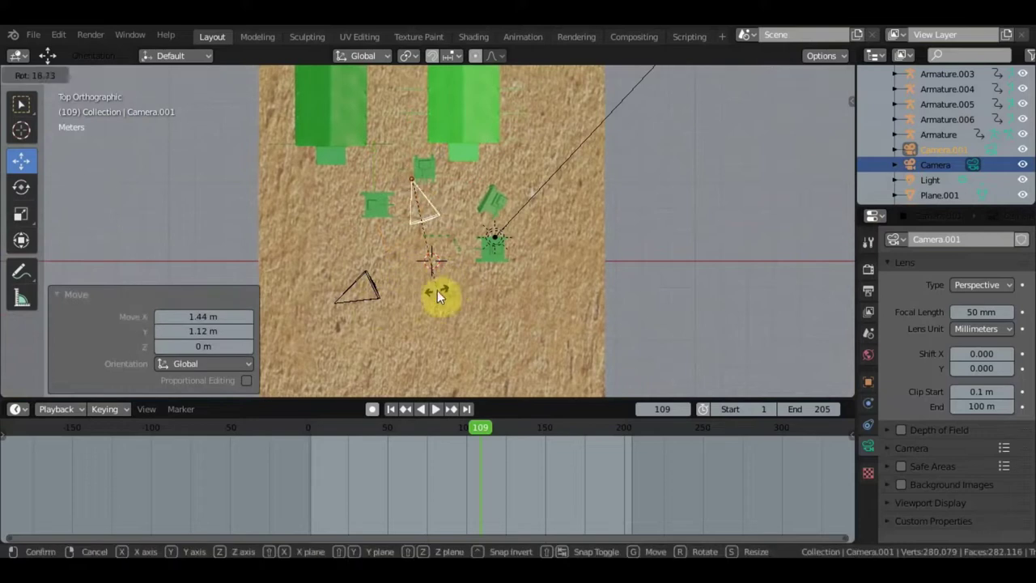
click(450, 289)
Duplicate it as Camera.002, turn it 139° and shift it 1.1, −1.73 m.
key(shift+d)
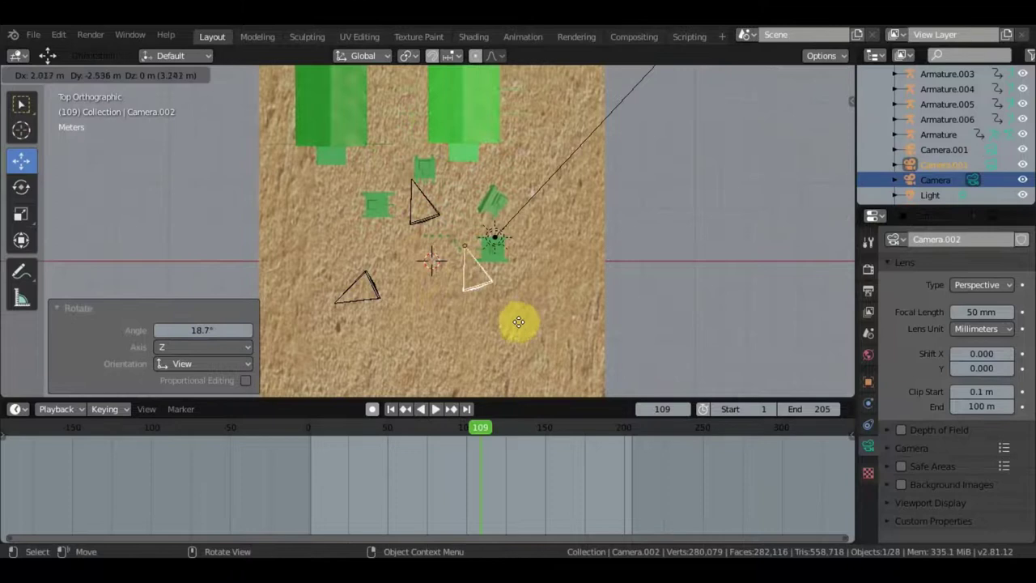
click(530, 322)
key(r)
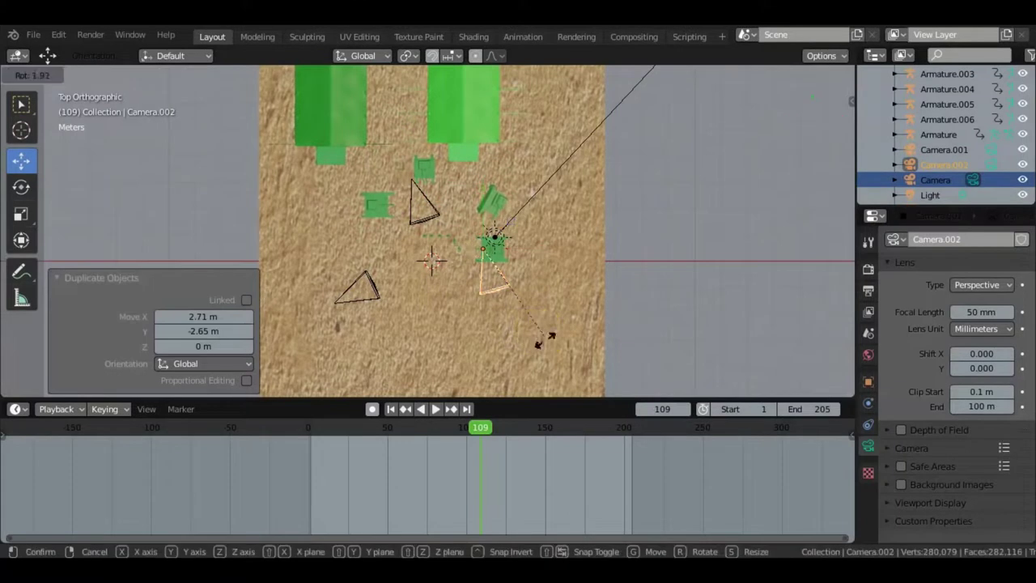
click(364, 230)
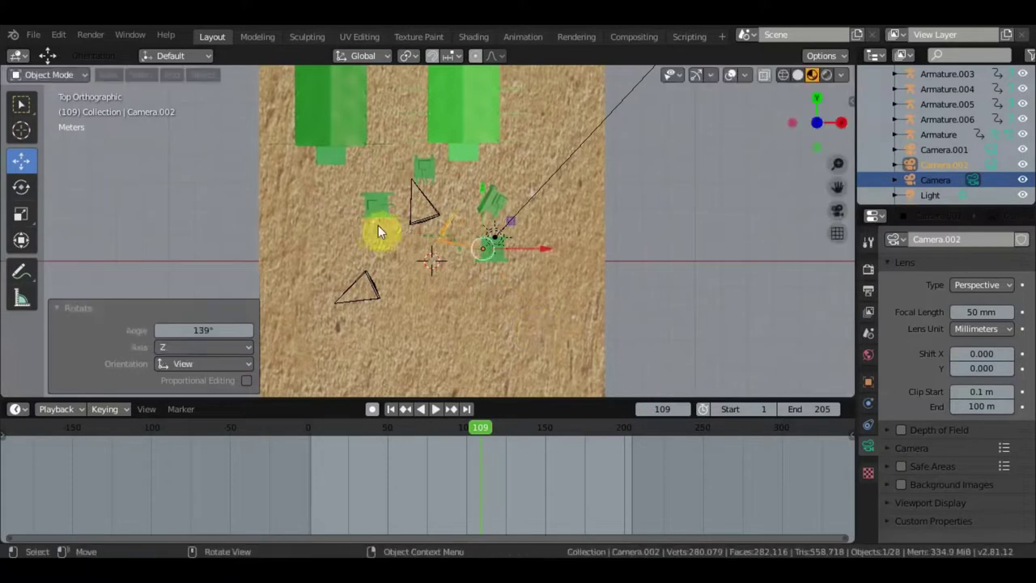
key(g)
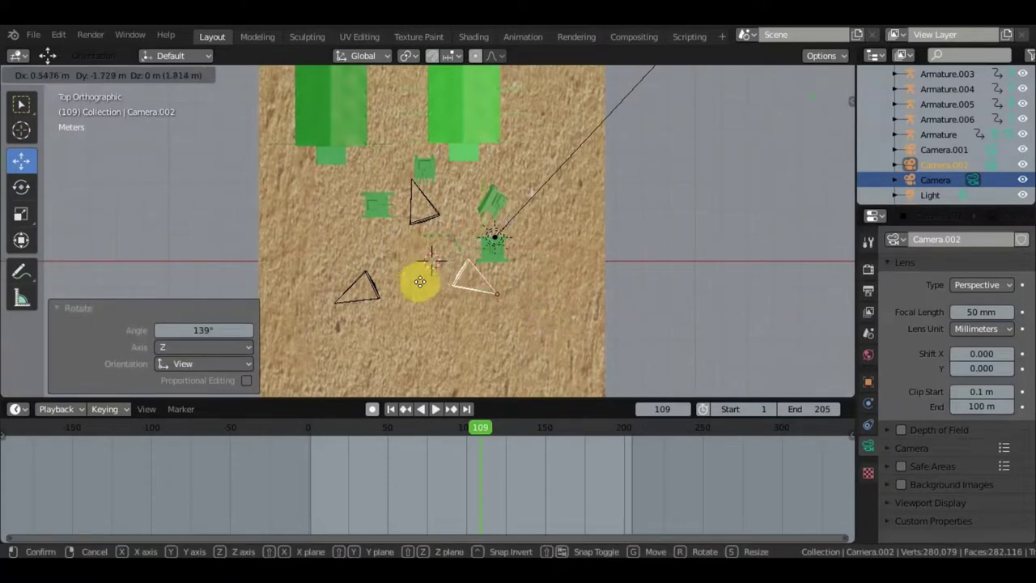
click(429, 281)
mouse_move(434, 285)
middle_down()
mouse_move(603, 228)
mouse_move(433, 287)
mouse_move(449, 279)
middle_up()
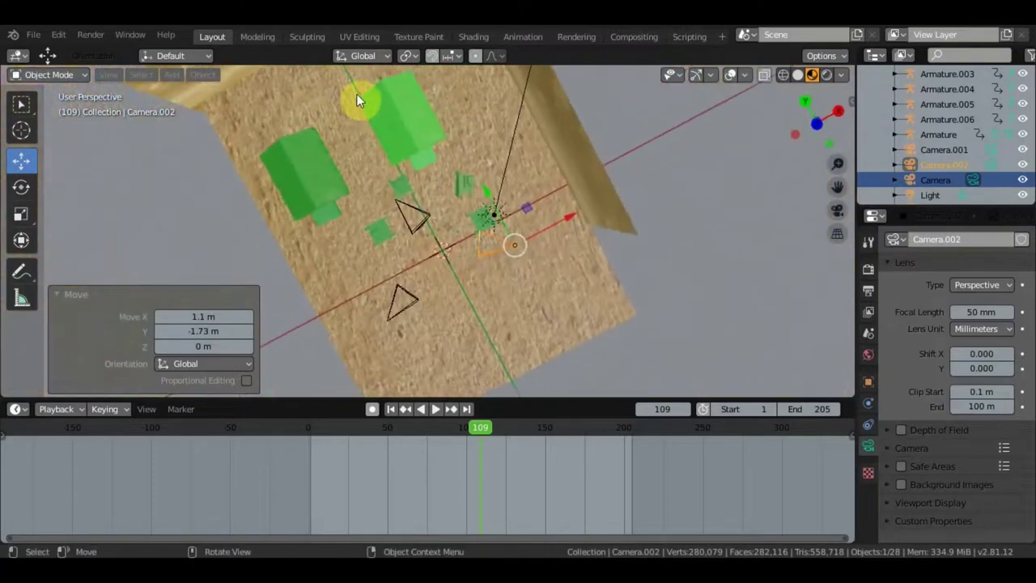
Move Camera.002 closer to the soldiers, by about −0.504, 0.358 and 0.0193 m.
scroll(466, 242, up, 2)
scroll(466, 242, up, 3)
scroll(466, 242, up, 2)
middle_drag(466, 248, 541, 108)
mouse_move(596, 219)
middle_down()
mouse_move(603, 209)
mouse_move(550, 267)
mouse_move(450, 341)
middle_up()
scroll(583, 215, down, 3)
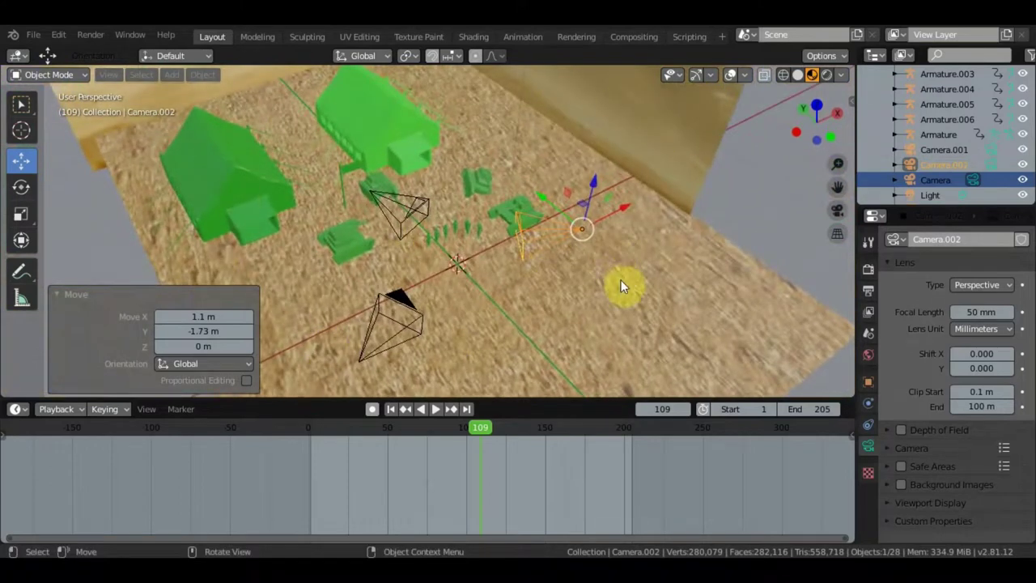
shift+middle_drag(620, 279, 621, 198)
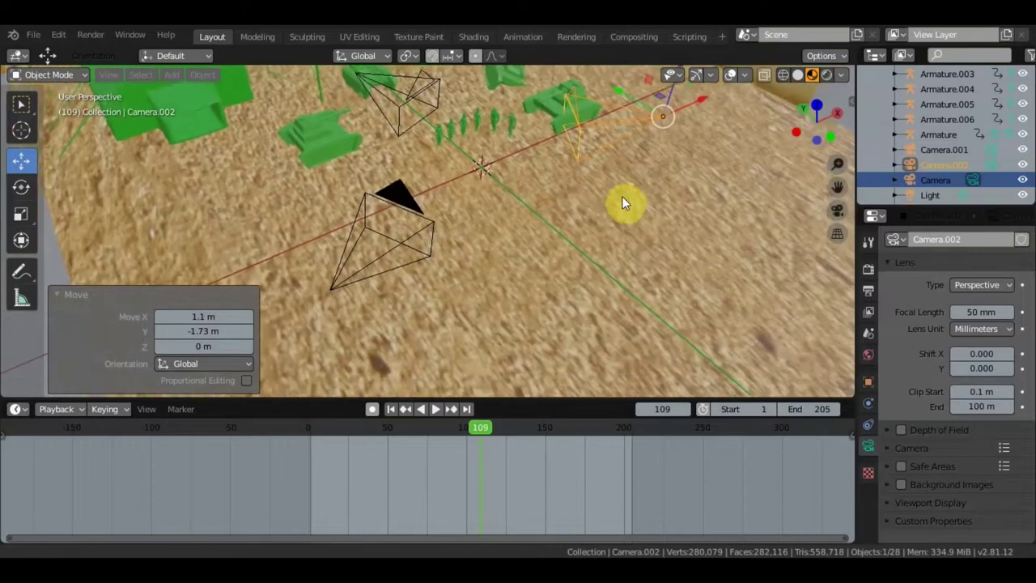
shift+middle_drag(620, 199, 620, 202)
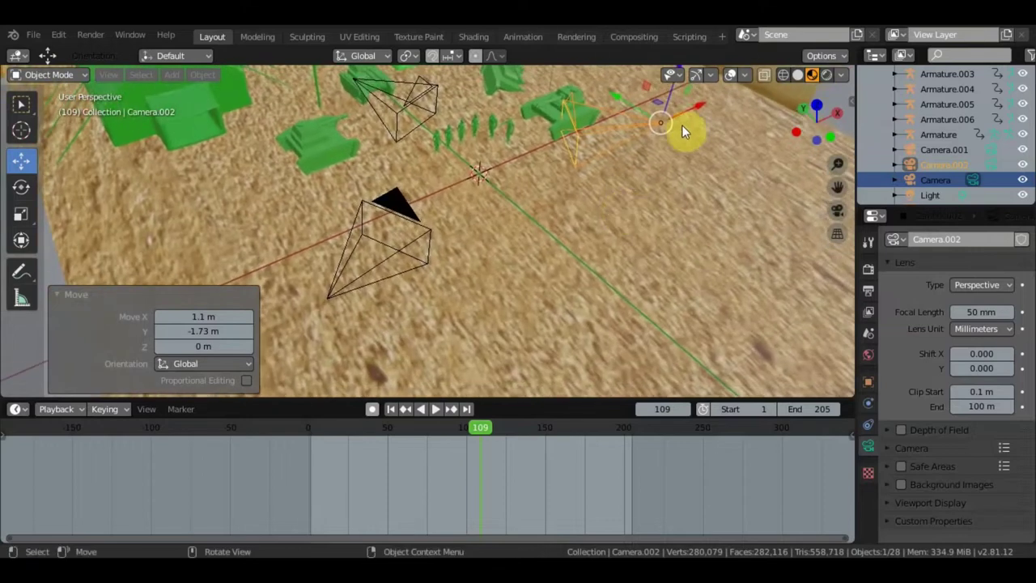
key(g)
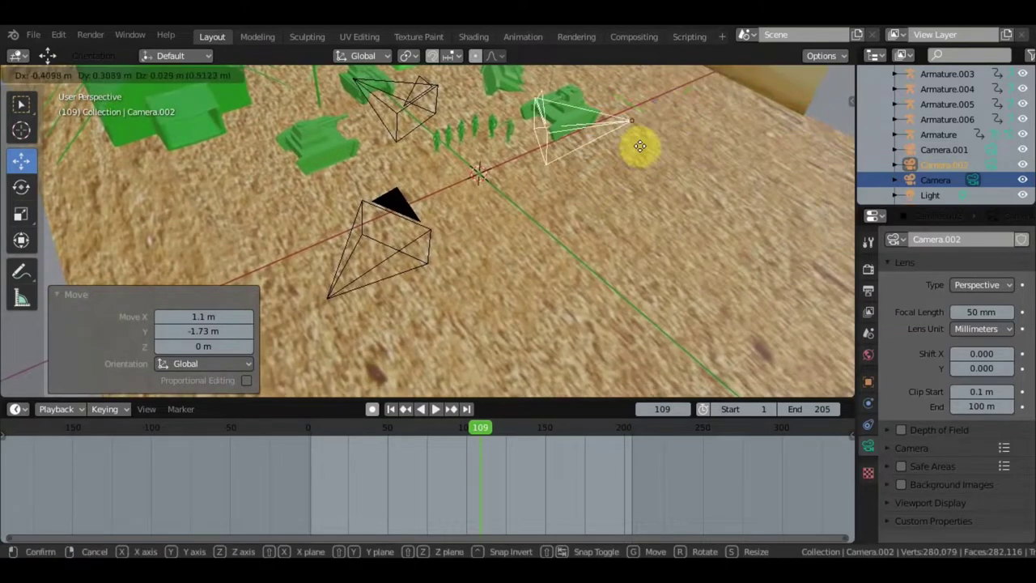
click(634, 148)
mouse_move(634, 147)
middle_down()
mouse_move(576, 218)
mouse_move(569, 262)
middle_up()
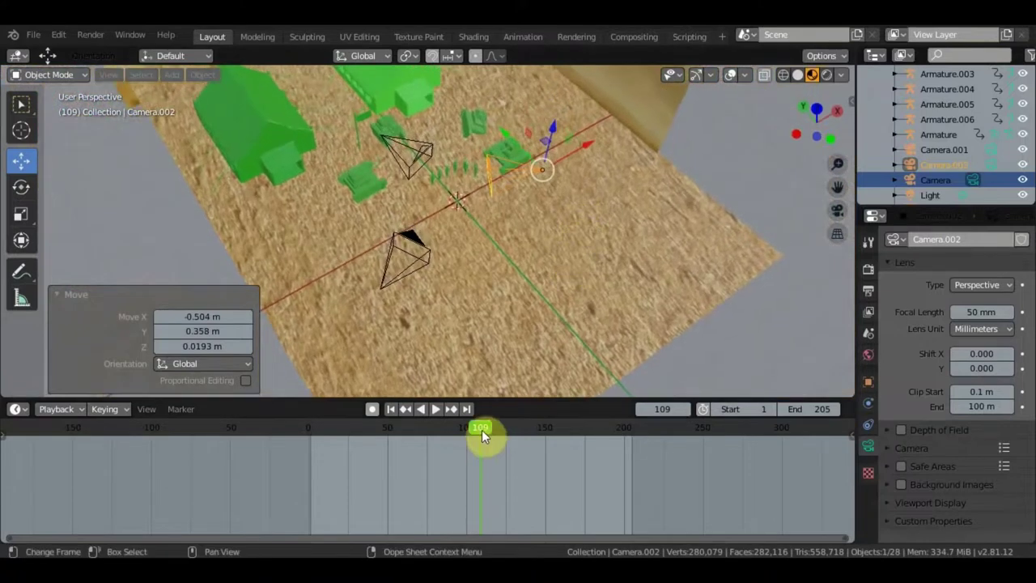
Play the animation backwards, then forwards, stopping playback each time.
key(shift+ctrl+space)
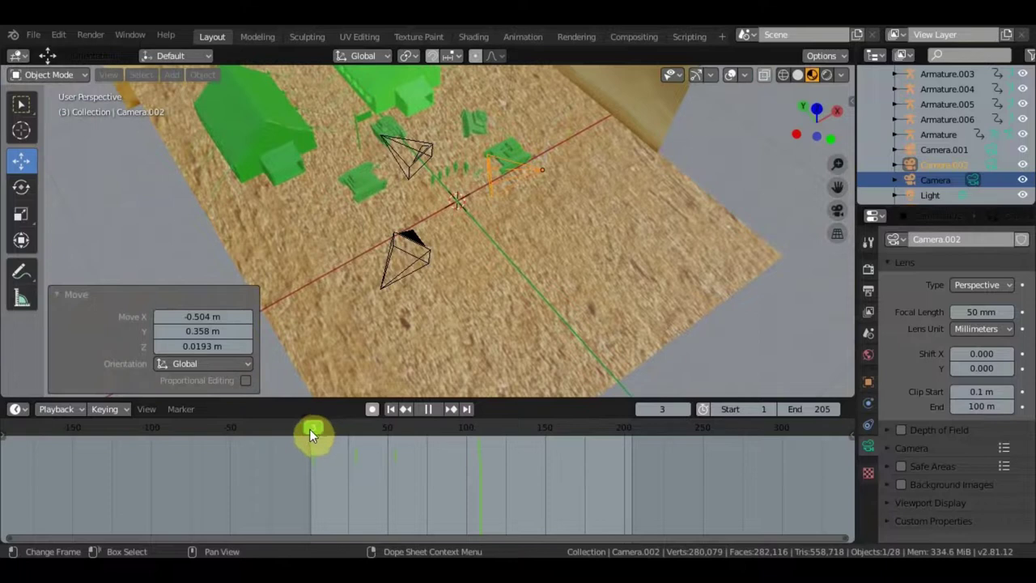
key(space)
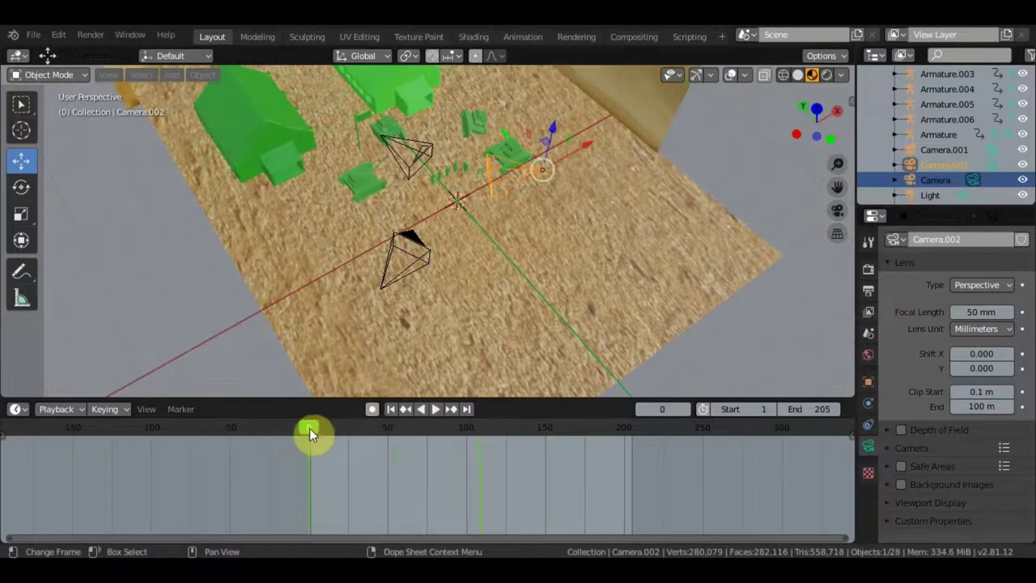
key(space)
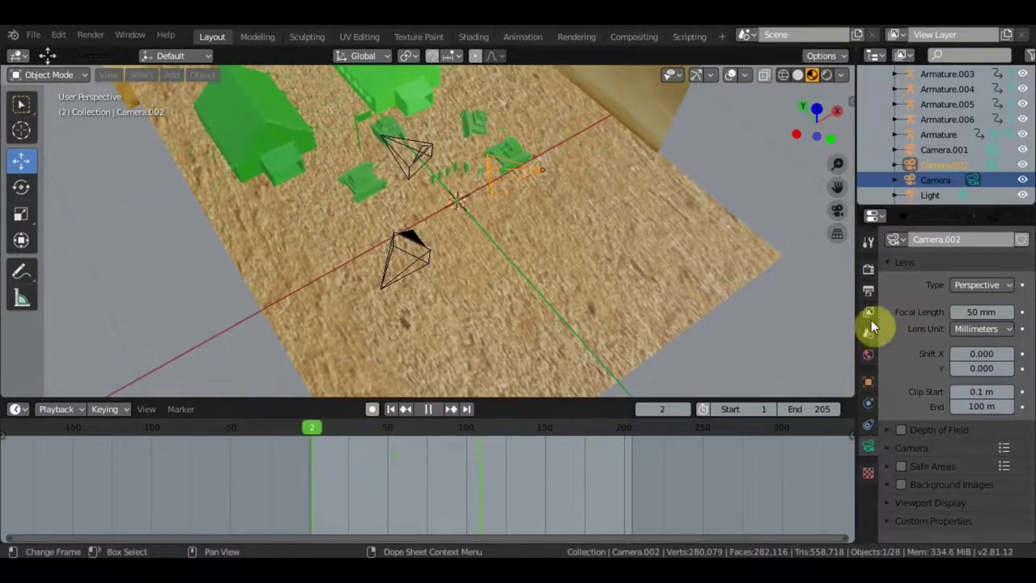
key(space)
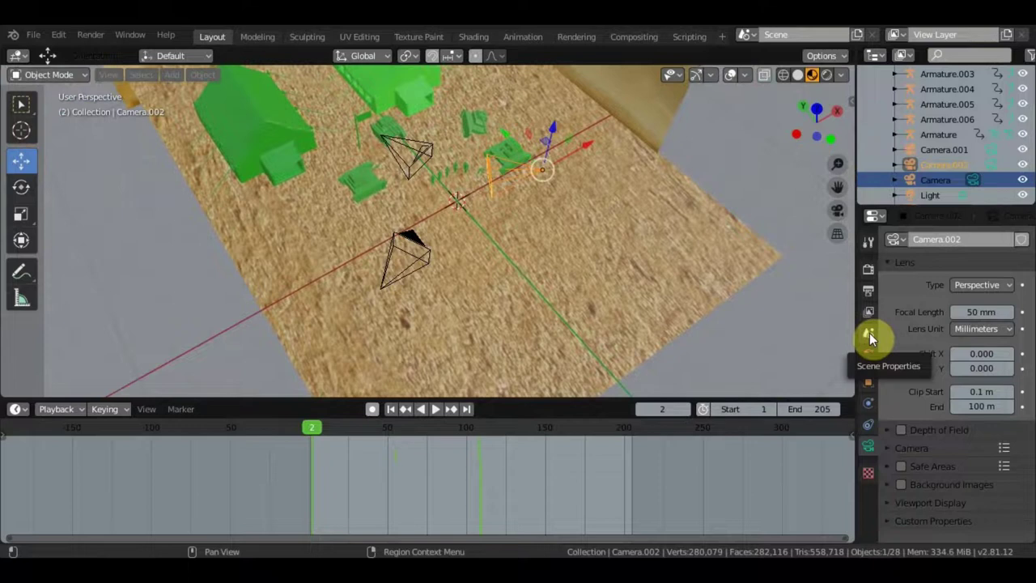
In Scene properties, make Camera.001 the scene camera and select it in the viewport.
click(869, 332)
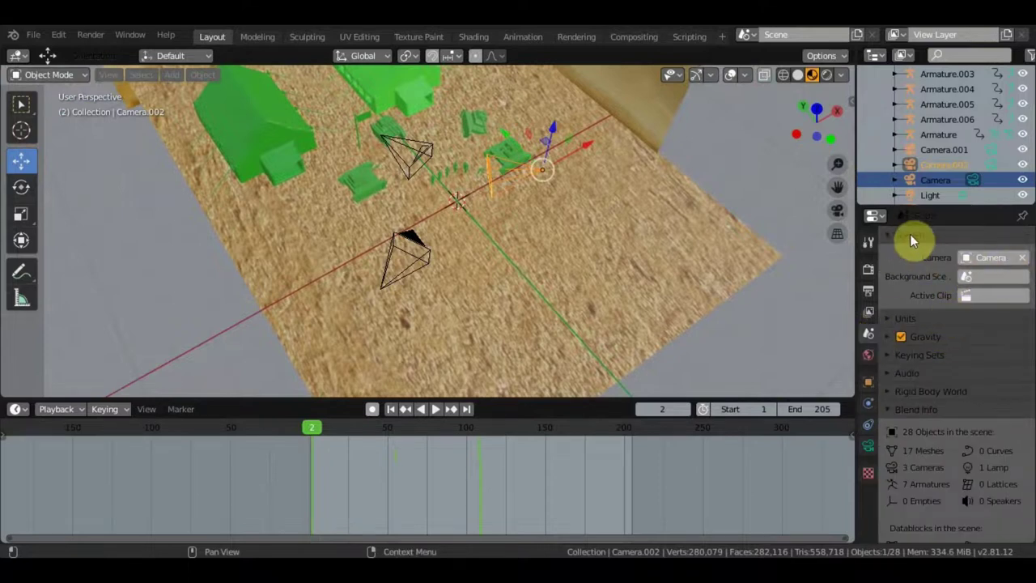
click(995, 256)
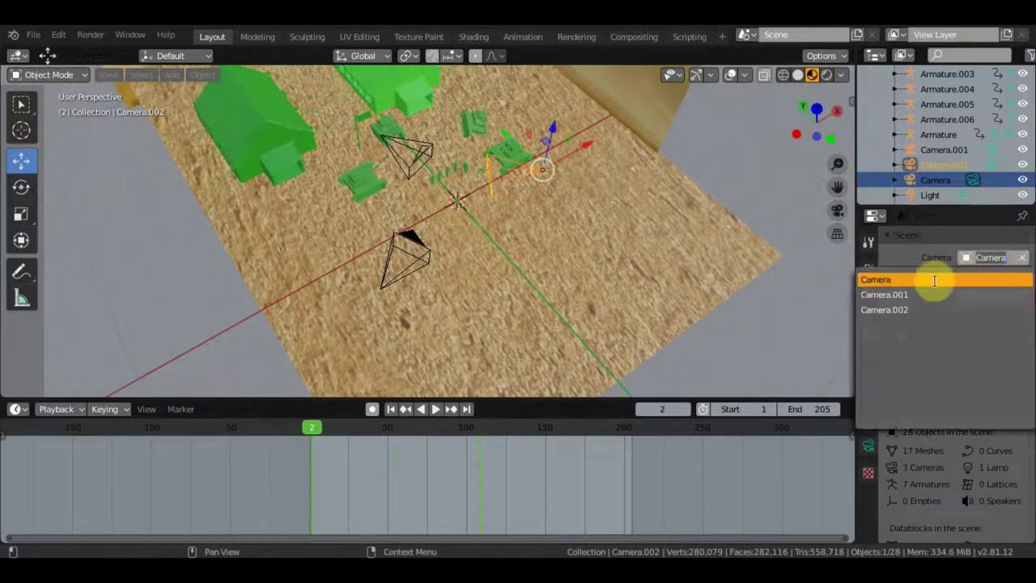
click(883, 294)
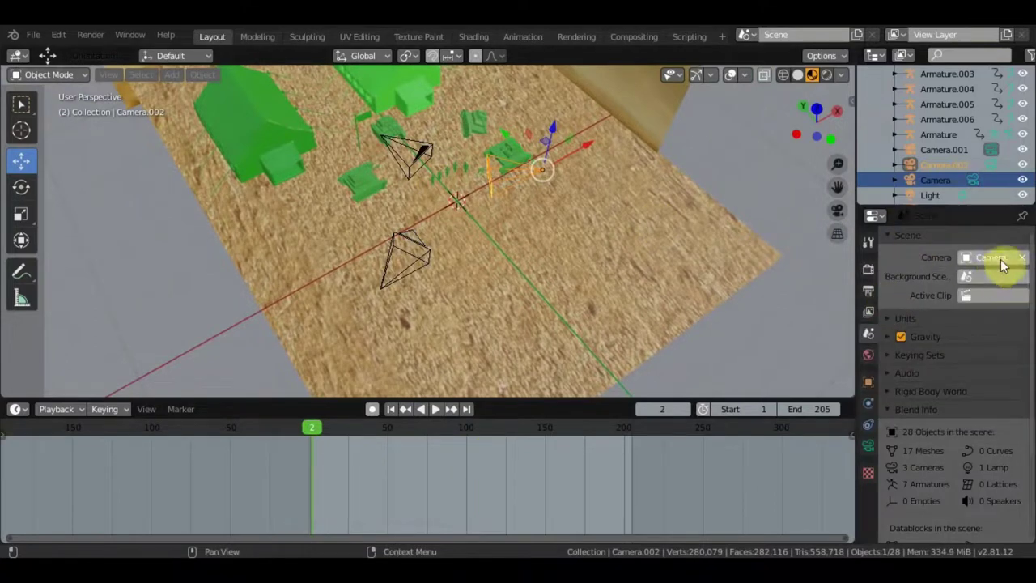
click(400, 158)
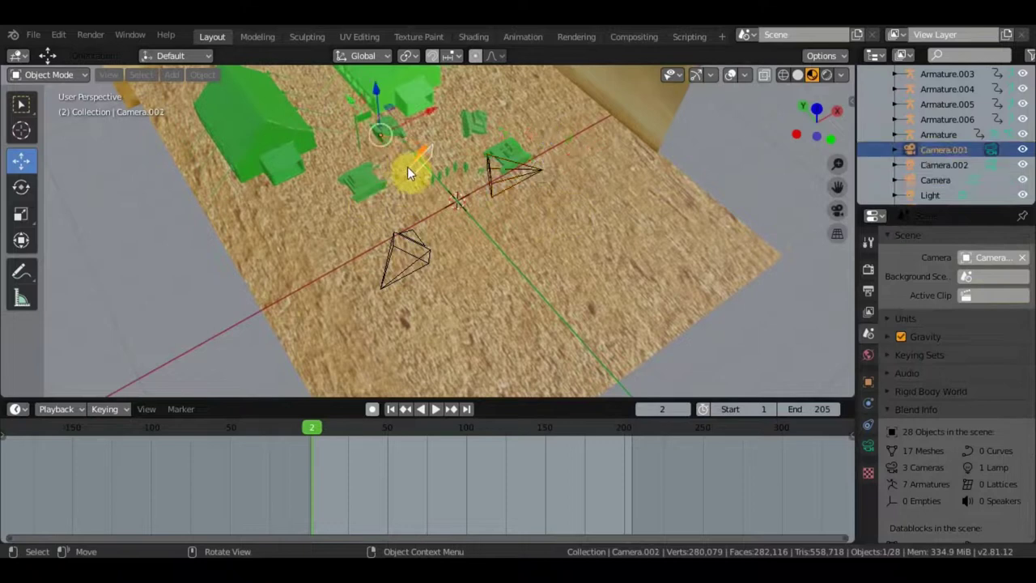
Set the scene camera back to Camera, select it, and add a marker at frame 2.
click(992, 256)
mouse_move(586, 266)
middle_down()
mouse_move(582, 245)
mouse_move(560, 255)
middle_up()
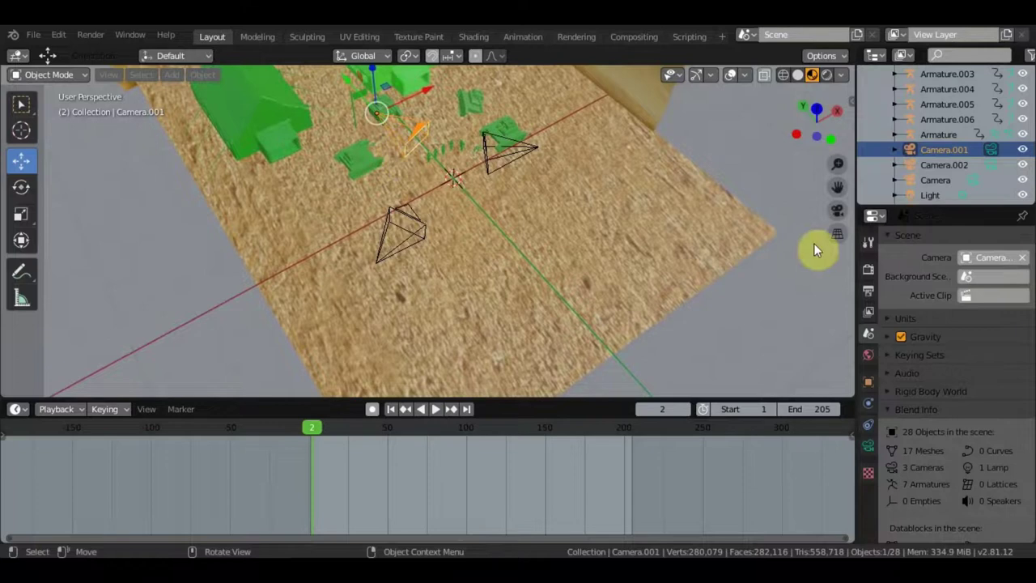
click(998, 256)
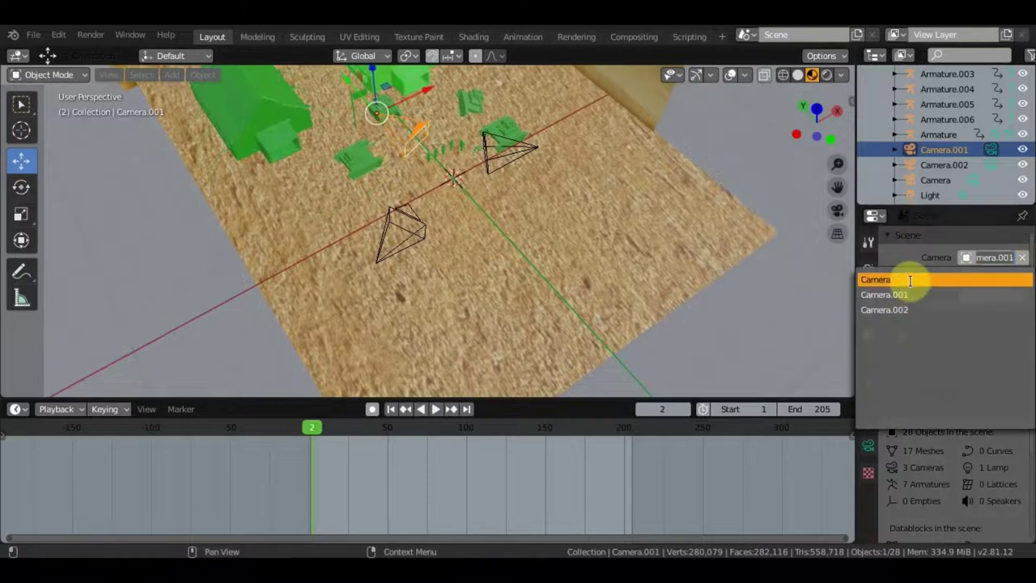
click(915, 279)
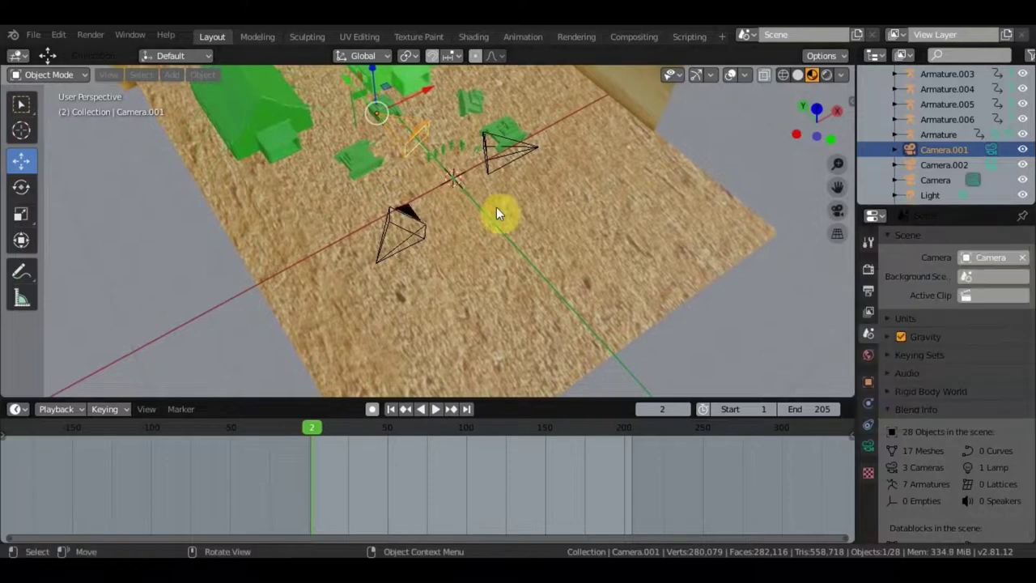
click(413, 229)
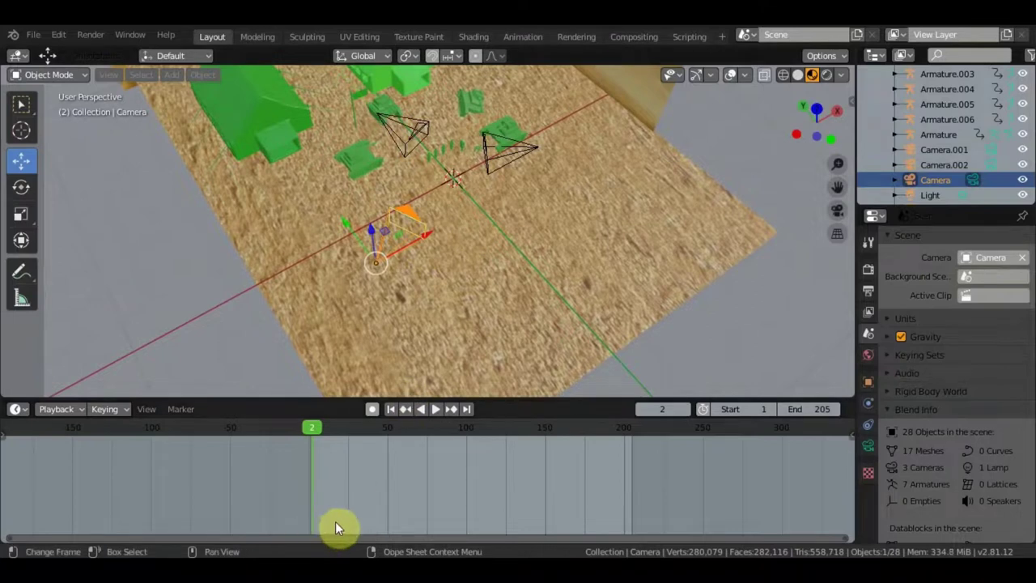
key(ctrl+b)
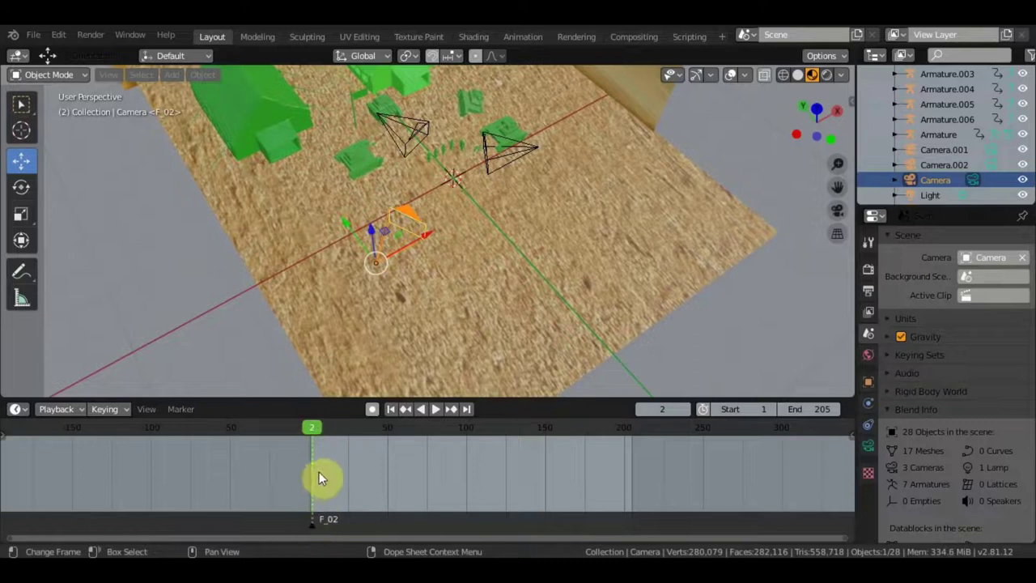
Use Marker > Bind Camera to Markers so the frame-2 marker is labelled Camera.
click(185, 409)
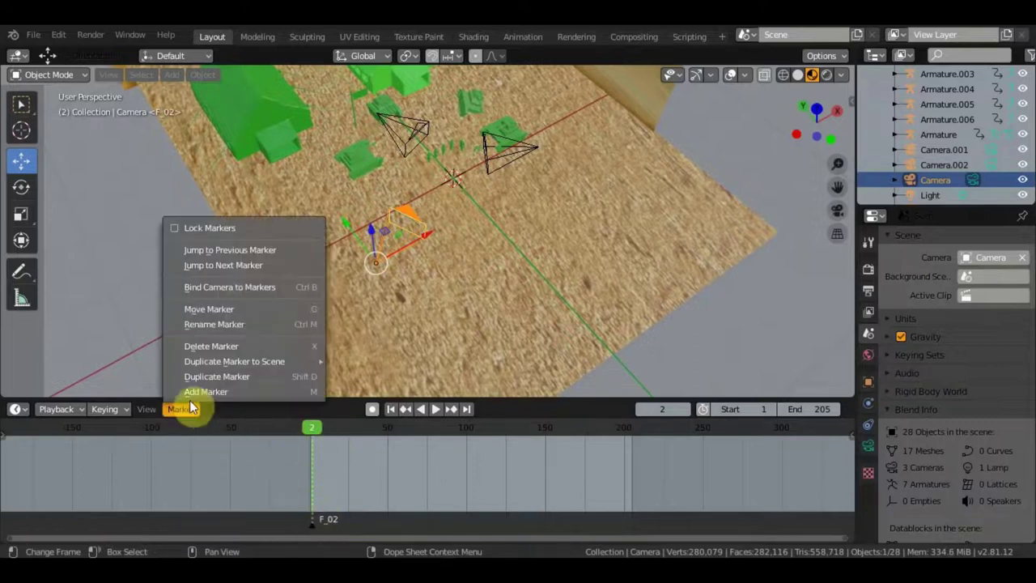
click(243, 286)
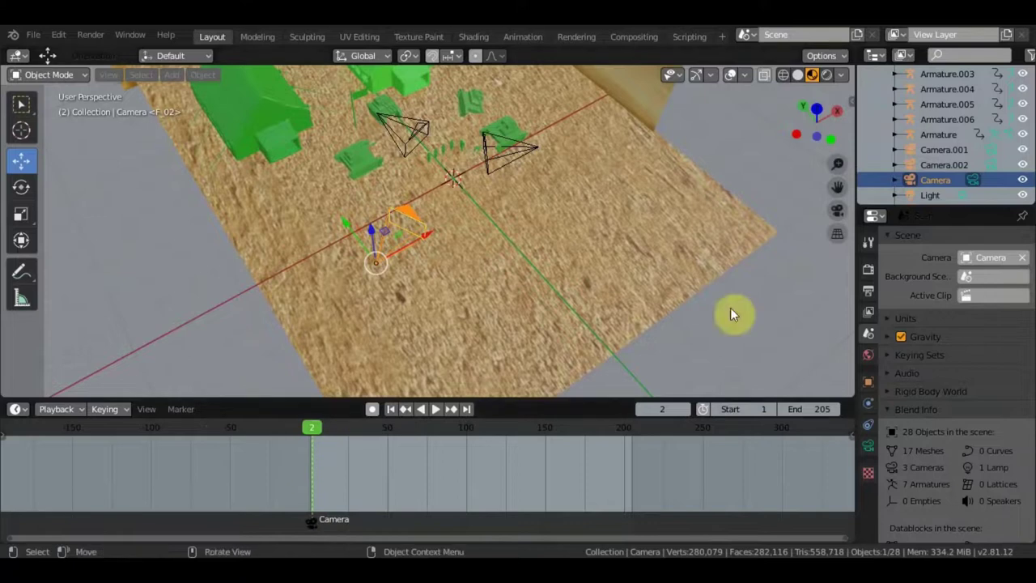
Make Camera.001 the scene camera, select it, and play the timeline to frame 49.
click(990, 257)
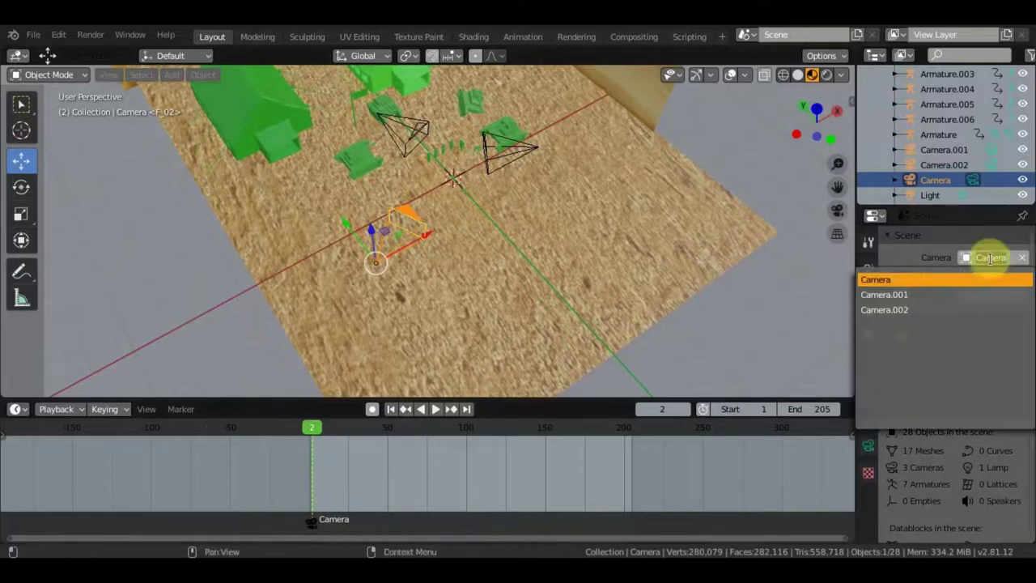
click(925, 295)
click(405, 135)
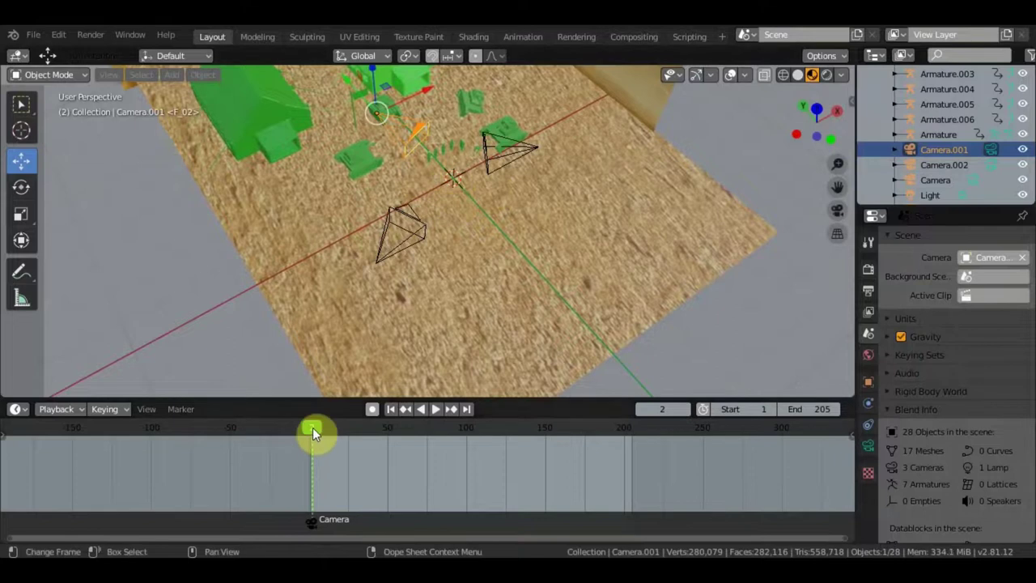
key(space)
key(space)
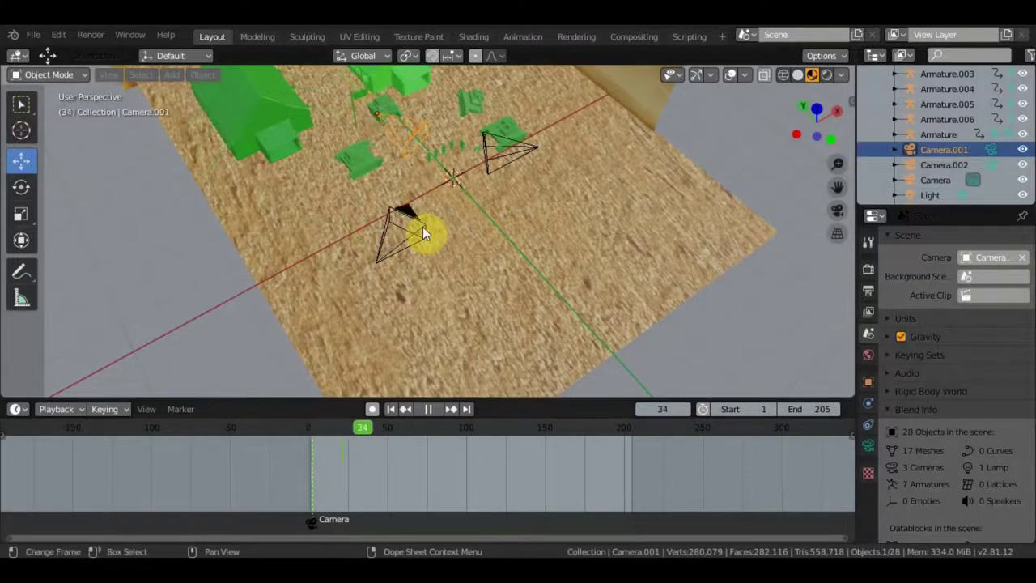
scroll(422, 226, up, 5)
mouse_move(520, 194)
middle_down()
mouse_move(615, 281)
mouse_move(628, 217)
mouse_move(616, 188)
mouse_move(616, 272)
mouse_move(594, 318)
middle_up()
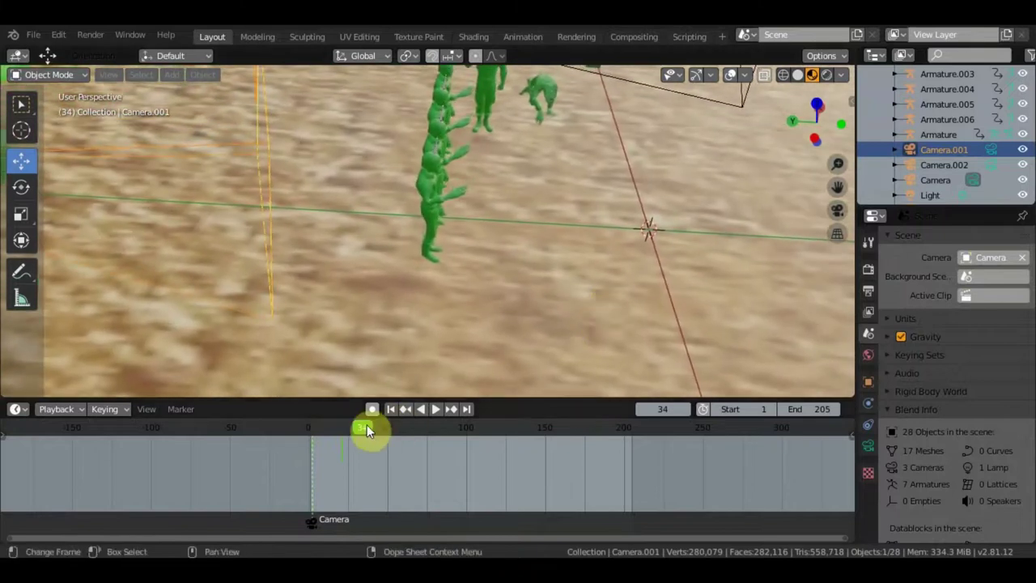
key(space)
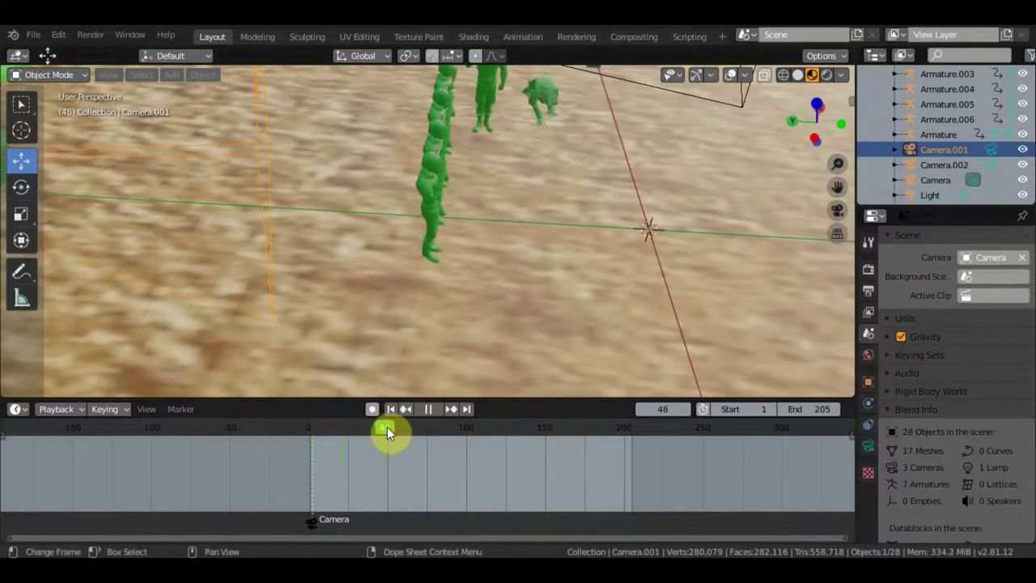
key(space)
Add a timeline marker at frame 49 and bind Camera.001 to it.
mouse_move(444, 327)
middle_down()
mouse_move(381, 259)
mouse_move(300, 237)
mouse_move(622, 166)
middle_up()
middle_drag(498, 193, 504, 173)
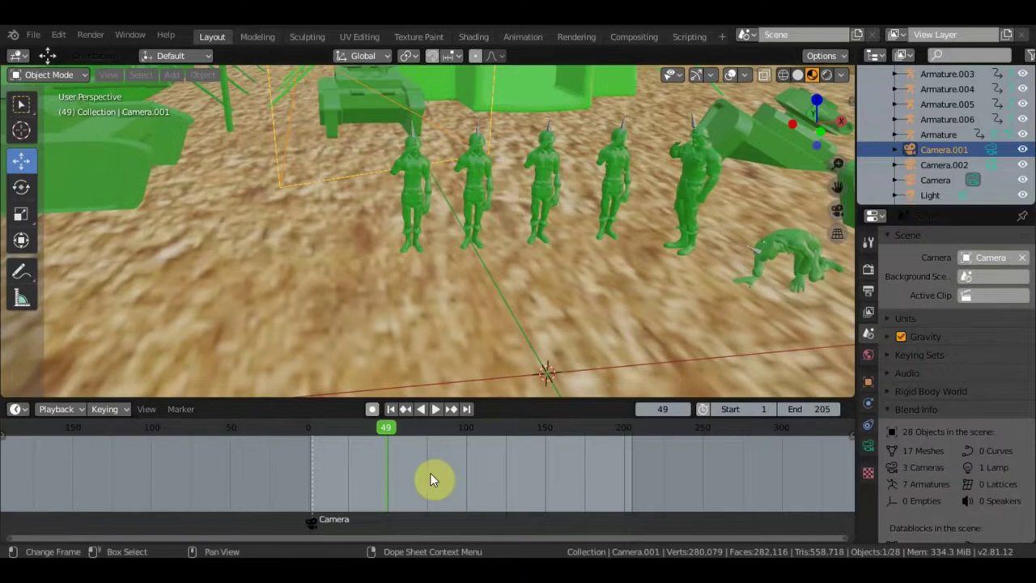
key(m)
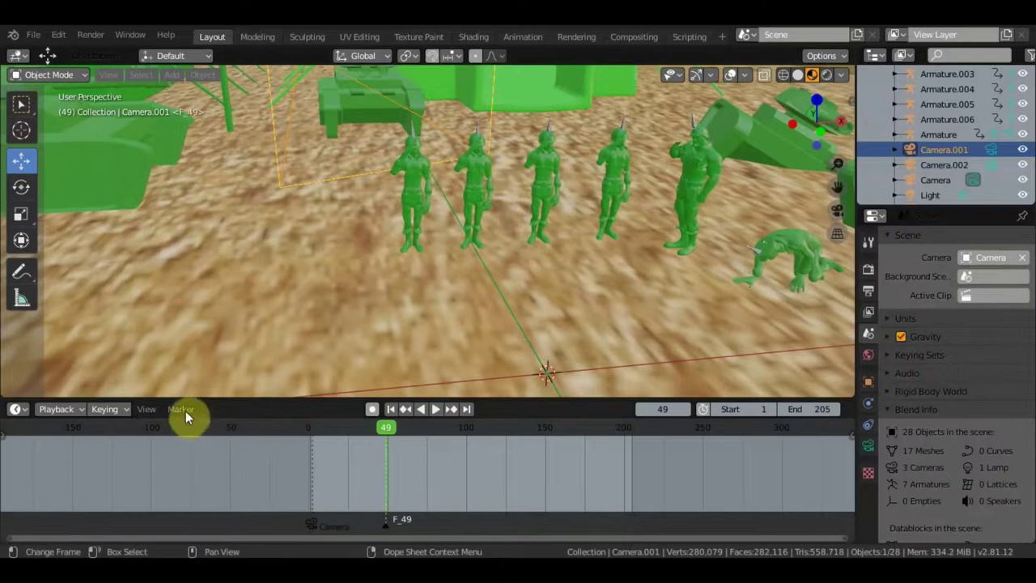
click(183, 409)
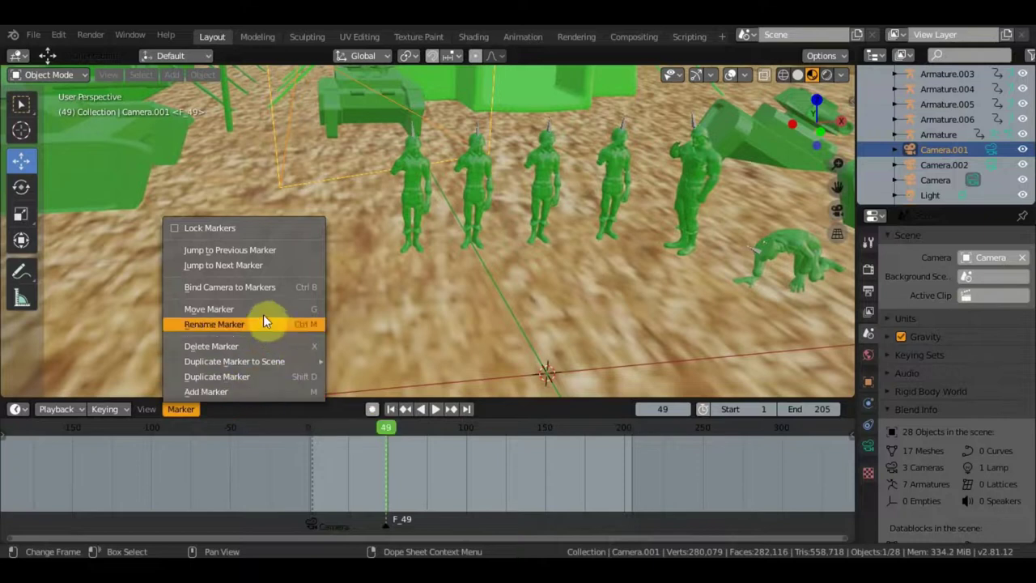
click(227, 287)
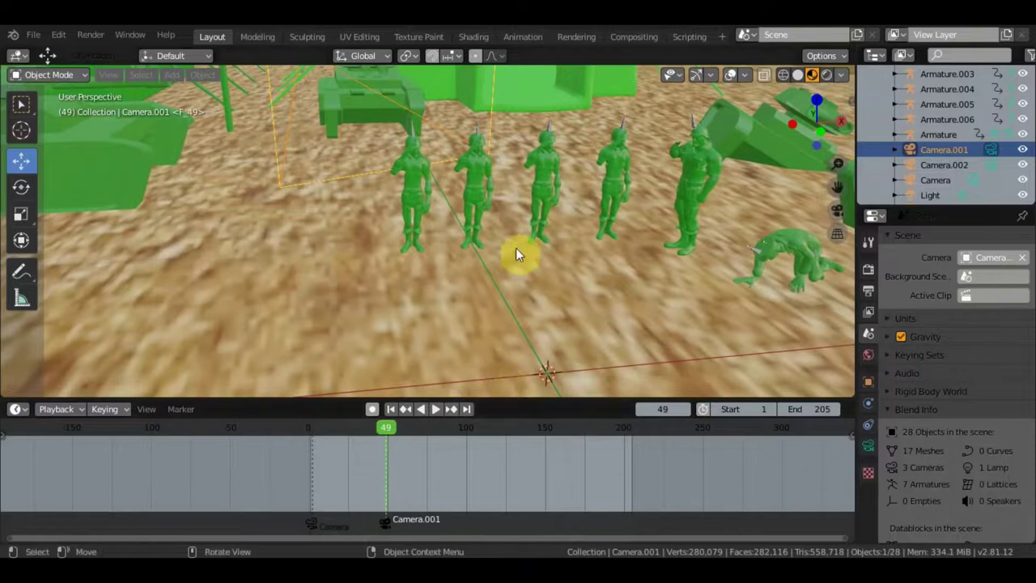
Look through the scene camera and switch the scene camera back to Camera.
scroll(516, 248, down, 5)
middle_drag(516, 248, 538, 274)
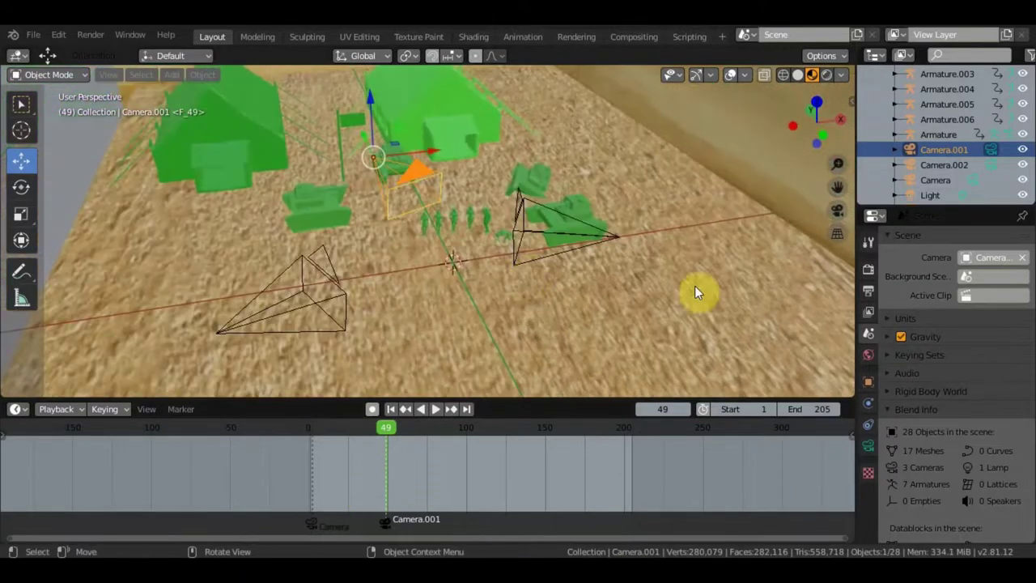
key(KP_0)
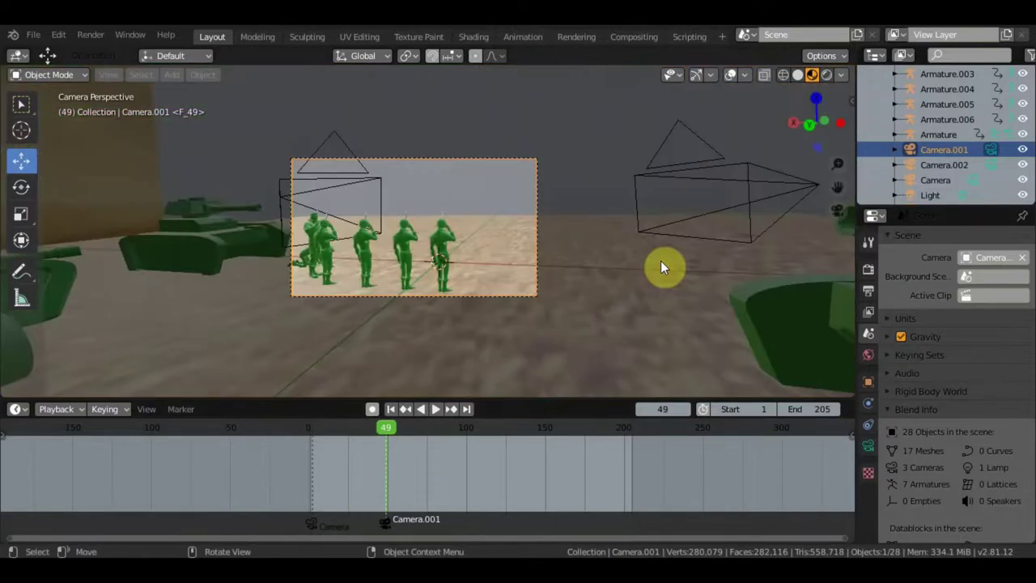
click(996, 258)
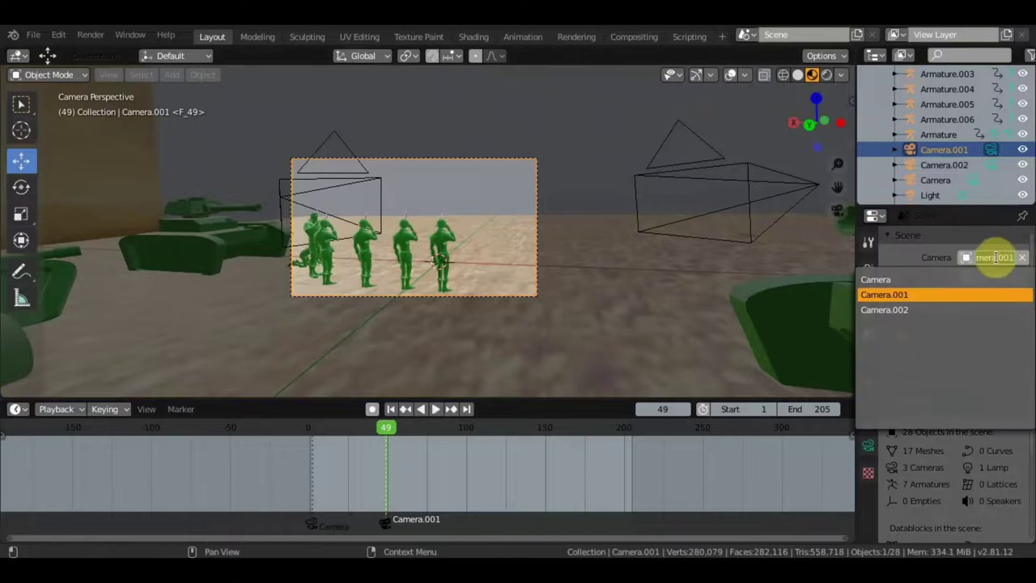
click(903, 279)
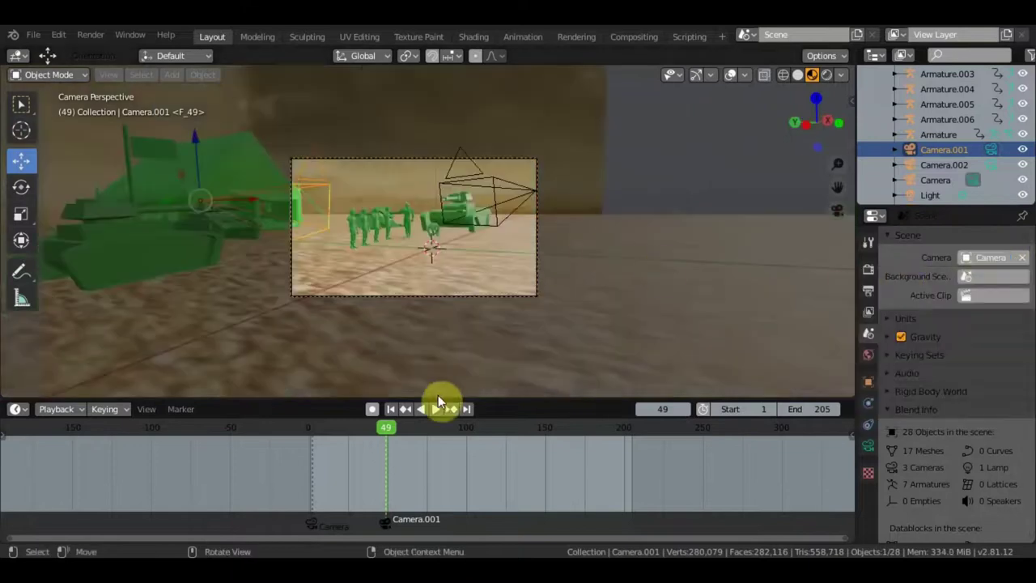
Rewind to frame 0, play the camera animation through, then leave camera view.
scroll(348, 242, up, 2)
scroll(337, 244, up, 2)
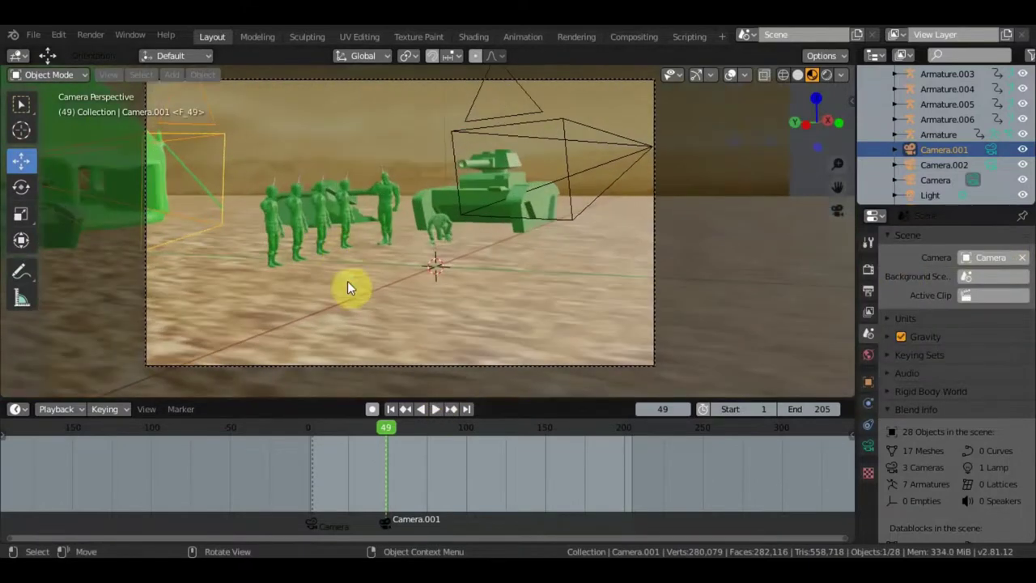
click(309, 427)
key(space)
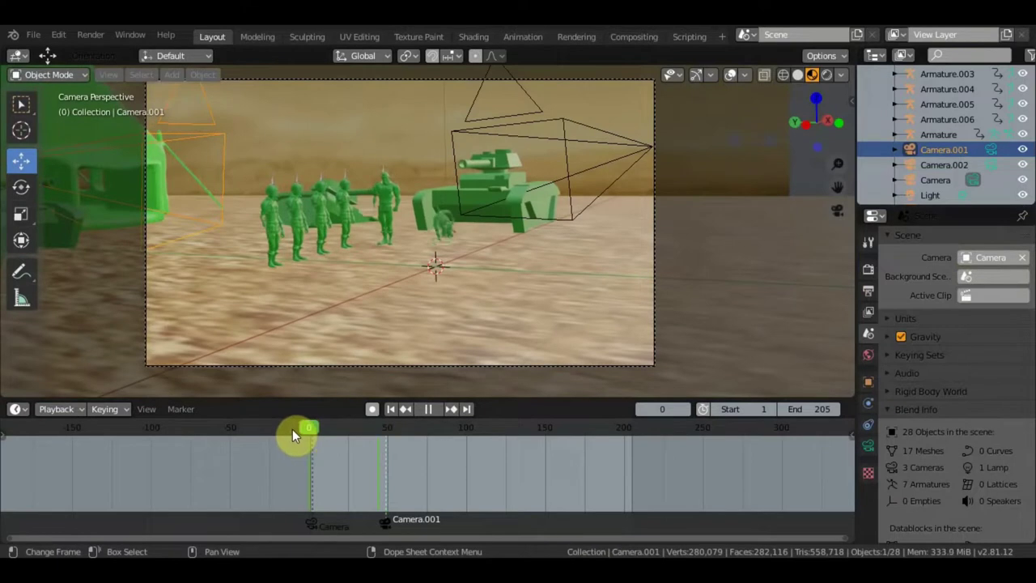
key(space)
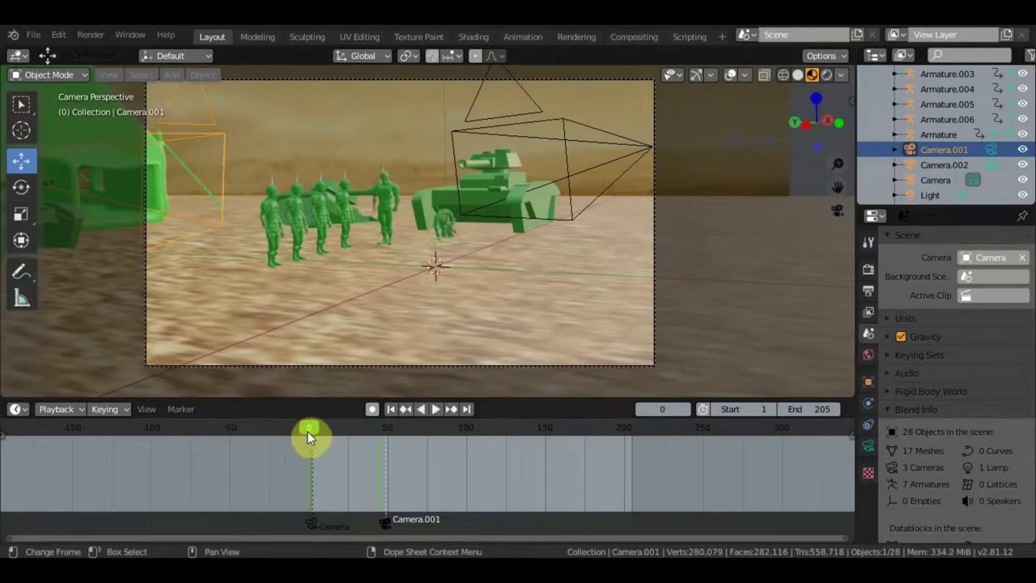
key(space)
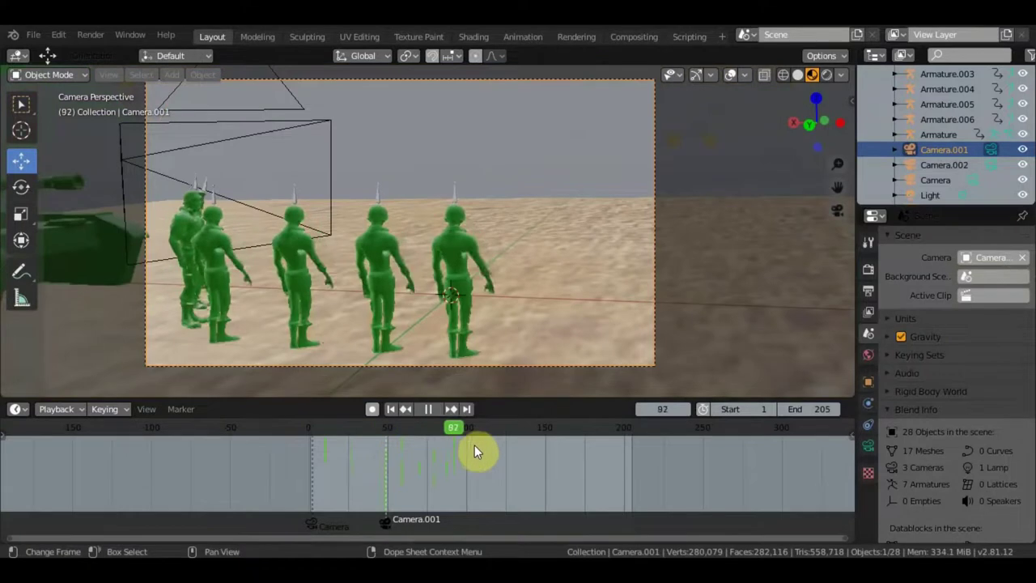
key(space)
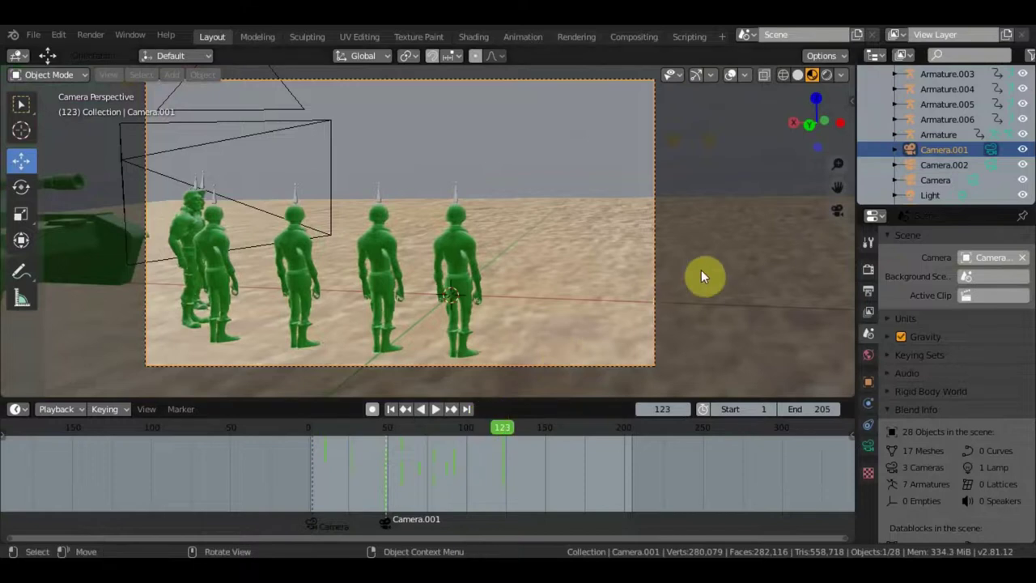
key(KP_0)
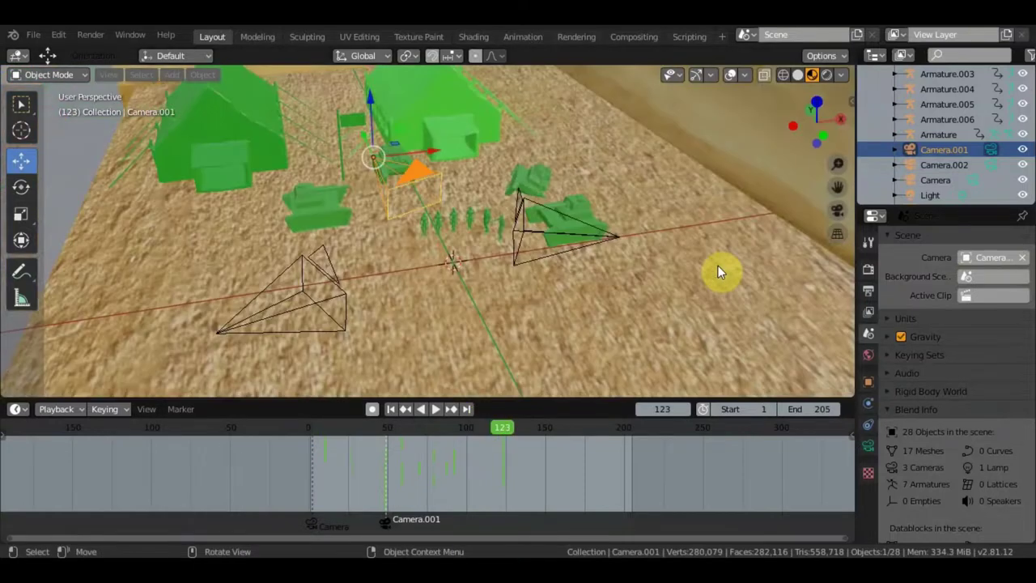
scroll(489, 216, up, 5)
Move Camera.001 by 0.551, 0.196 and −0.165 m toward the soldiers and keyframe its location and rotation at frame 61.
mouse_move(487, 218)
middle_down()
mouse_move(559, 227)
mouse_move(590, 220)
mouse_move(506, 232)
mouse_move(591, 199)
middle_up()
drag(505, 425, 404, 429)
drag(353, 191, 460, 191)
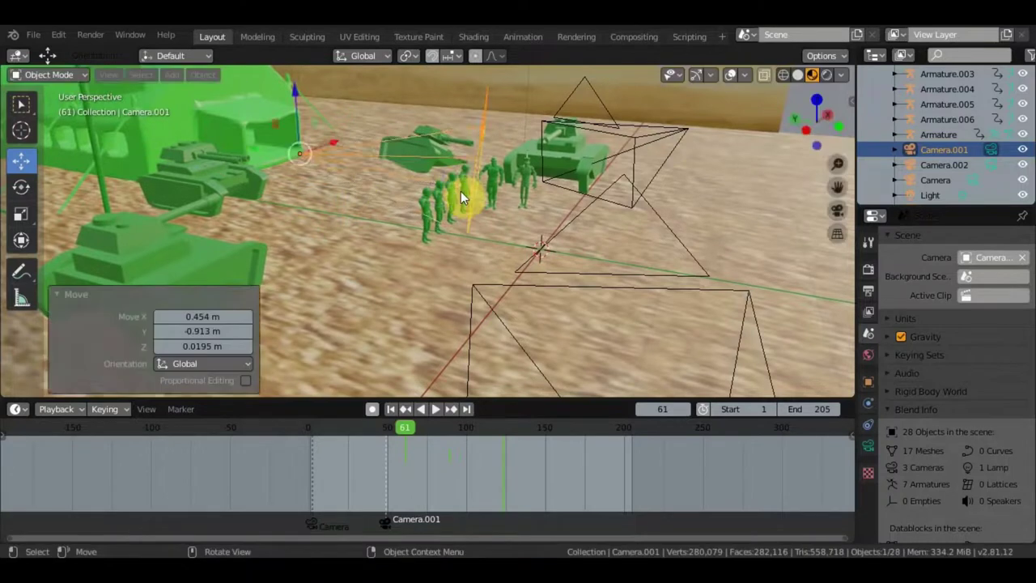
key(KP_0)
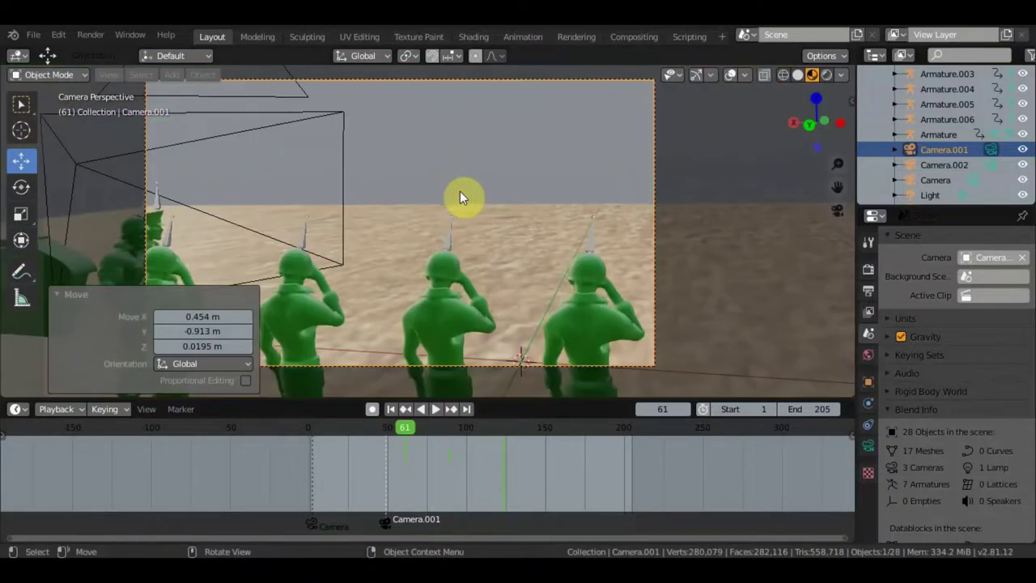
key(g)
click(395, 217)
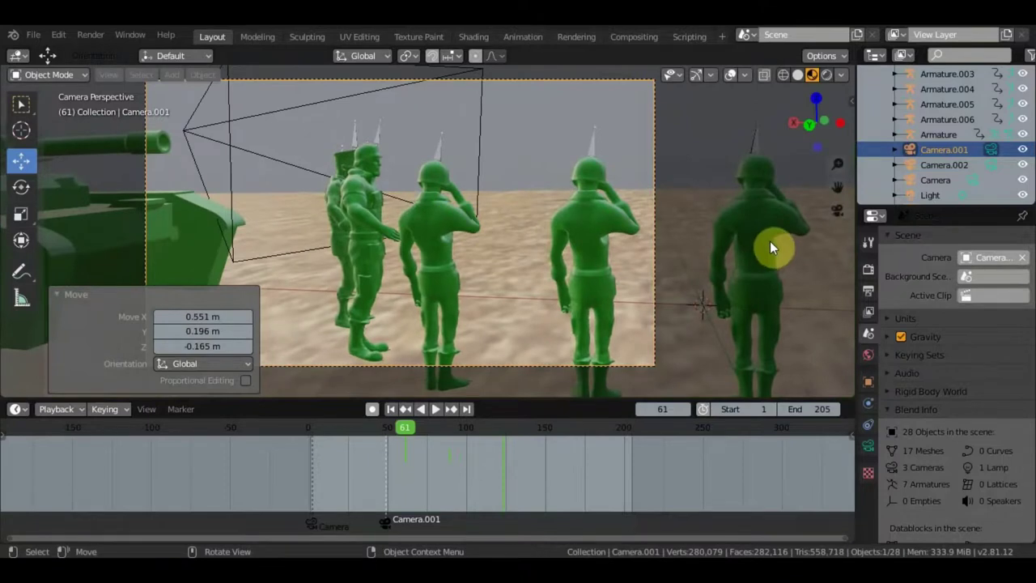
key(i)
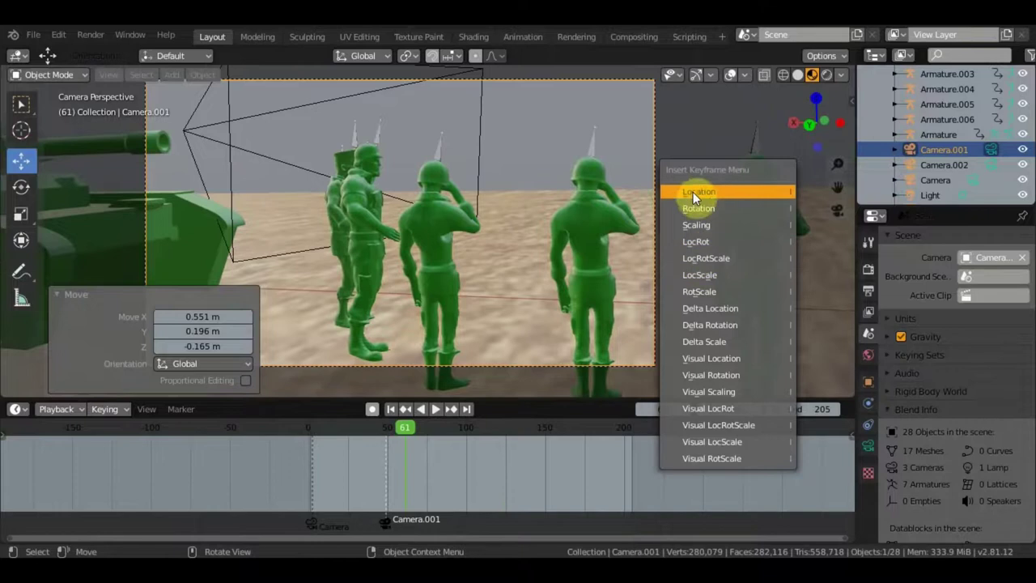
click(704, 241)
mouse_move(693, 239)
middle_down()
mouse_move(627, 236)
mouse_move(565, 269)
mouse_move(500, 276)
mouse_move(555, 273)
mouse_move(479, 286)
mouse_move(518, 261)
mouse_move(513, 293)
mouse_move(522, 295)
middle_up()
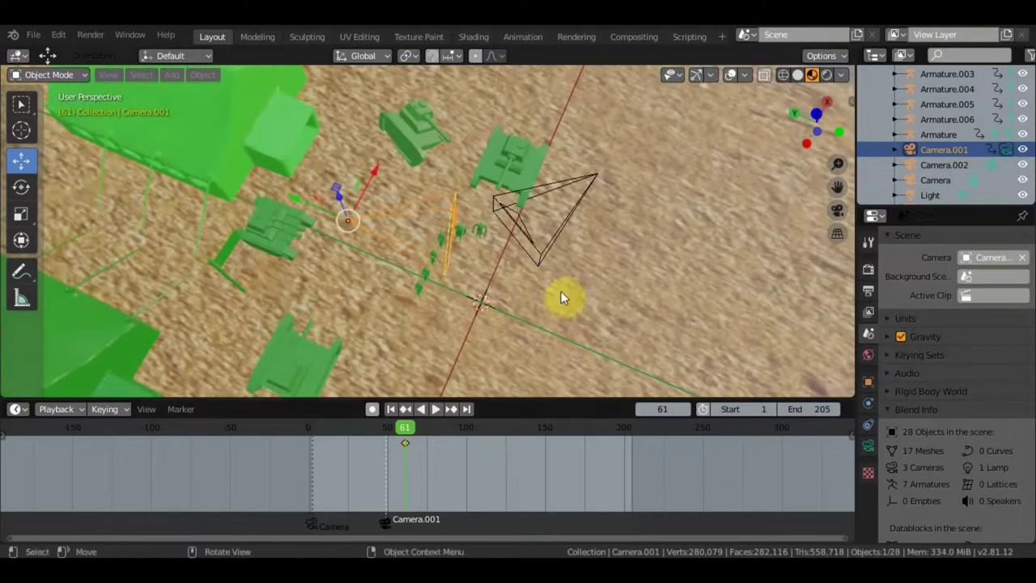
In Top view, turn Camera.001 about −78° and move it to a new spot.
key(r)
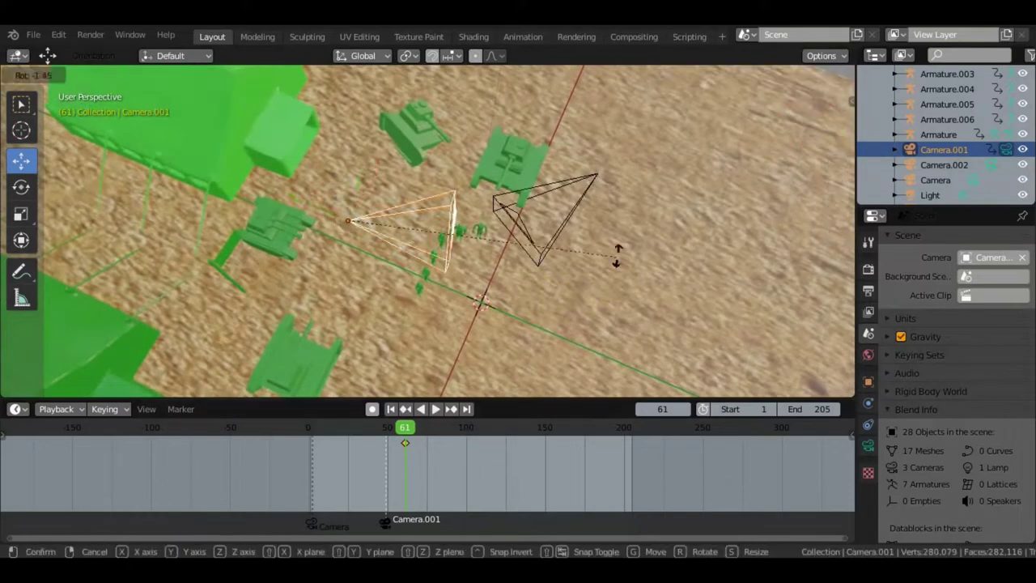
click(618, 278)
key(KP_7)
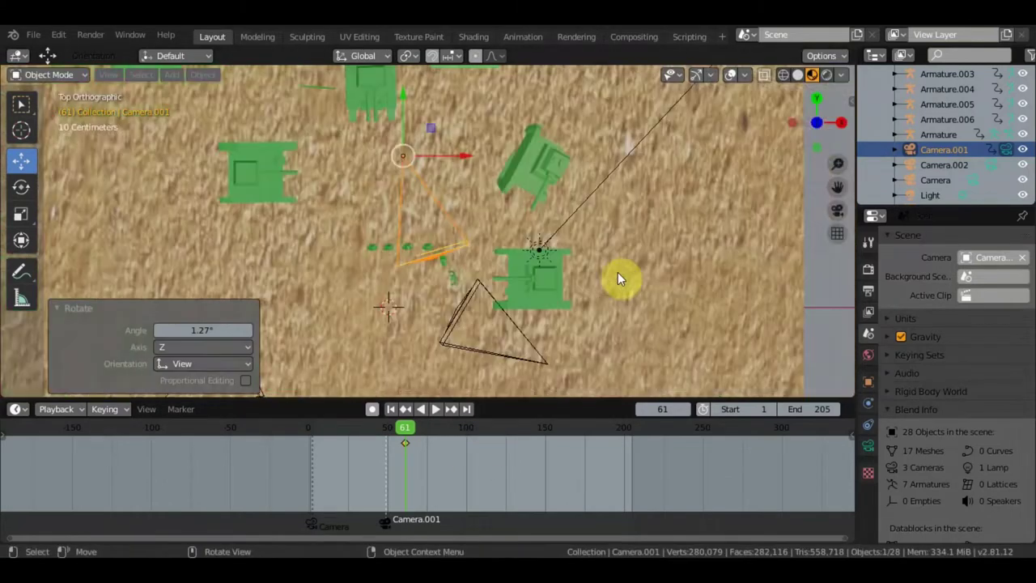
key(r)
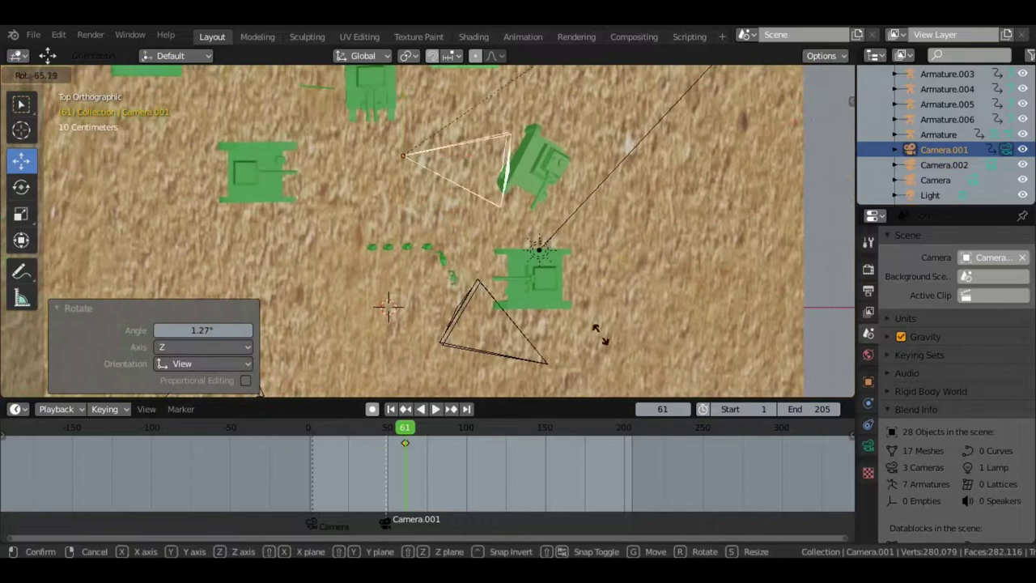
click(565, 309)
key(g)
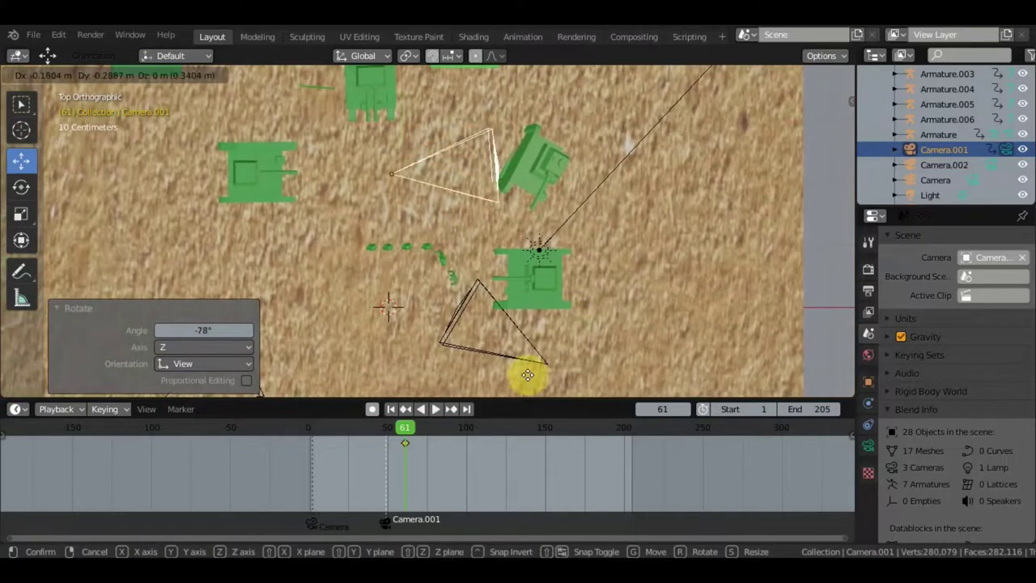
click(505, 101)
Refine Camera.001's position beside the front soldier, checking the shot through the camera.
key(KP_0)
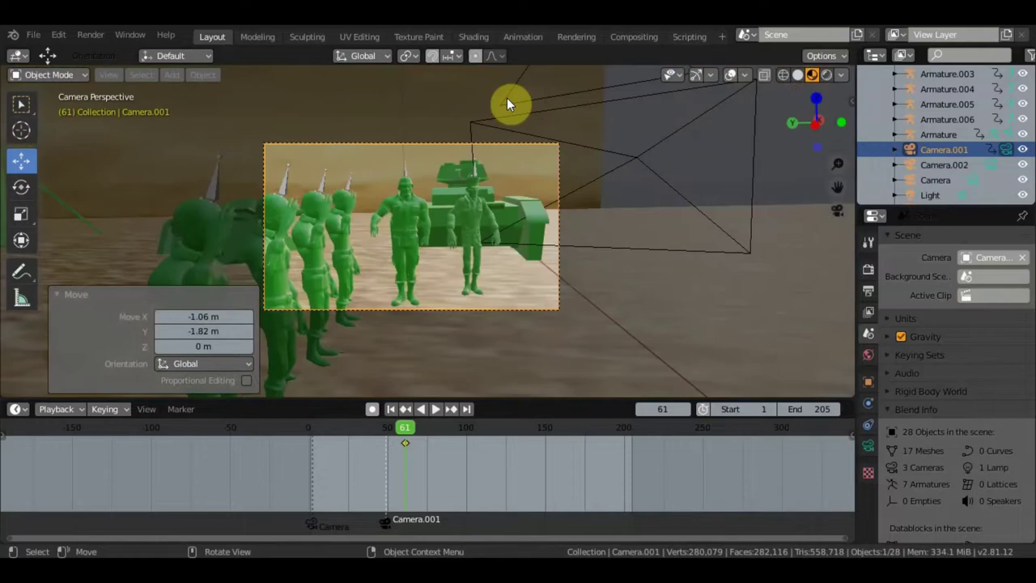
key(KP_7)
key(g)
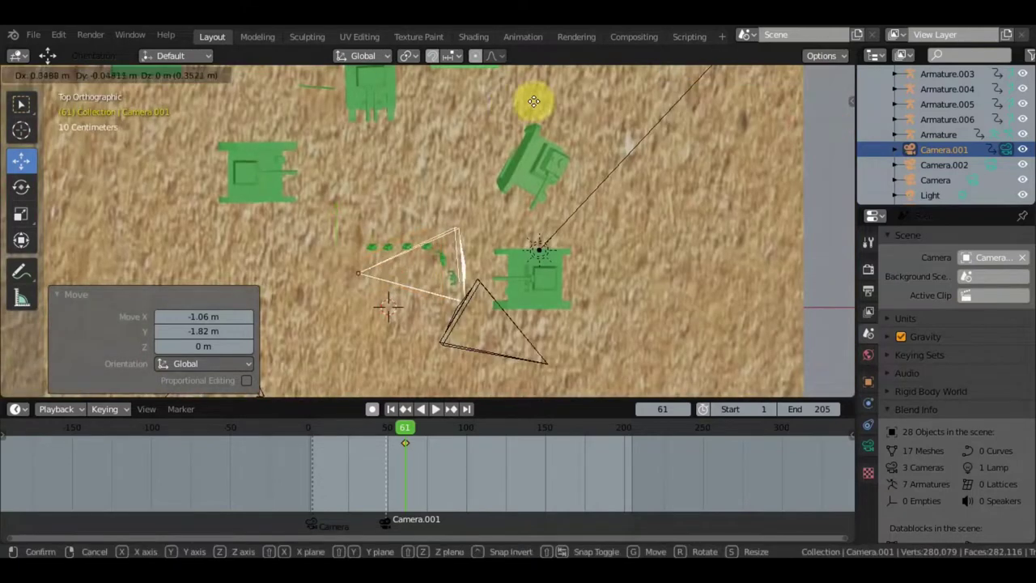
click(574, 91)
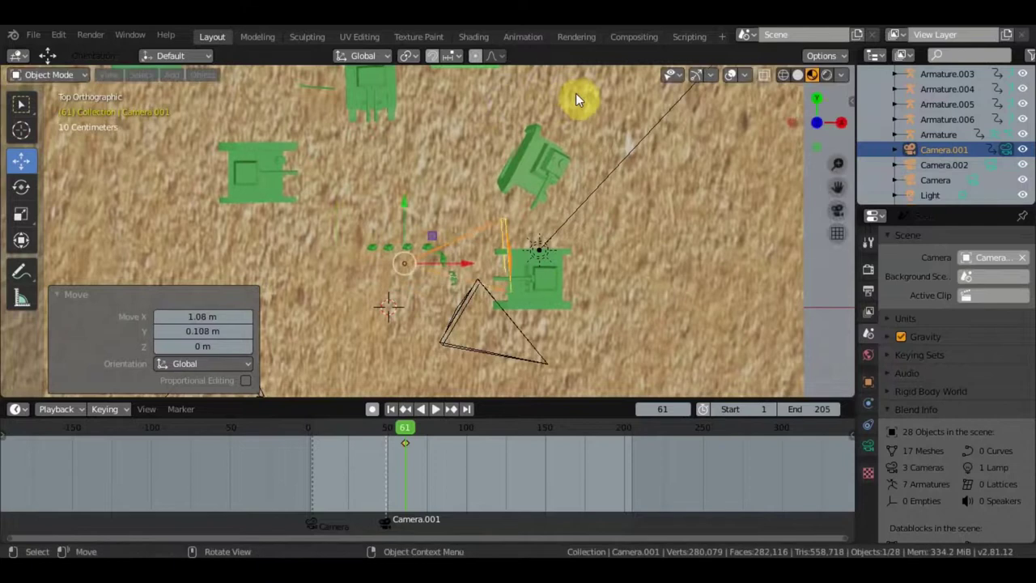
key(KP_0)
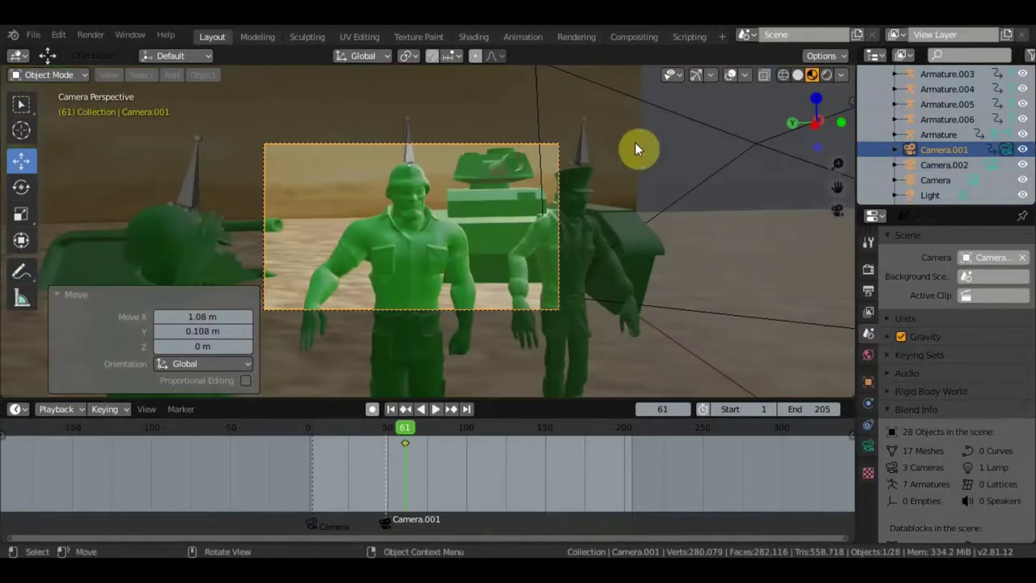
key(g)
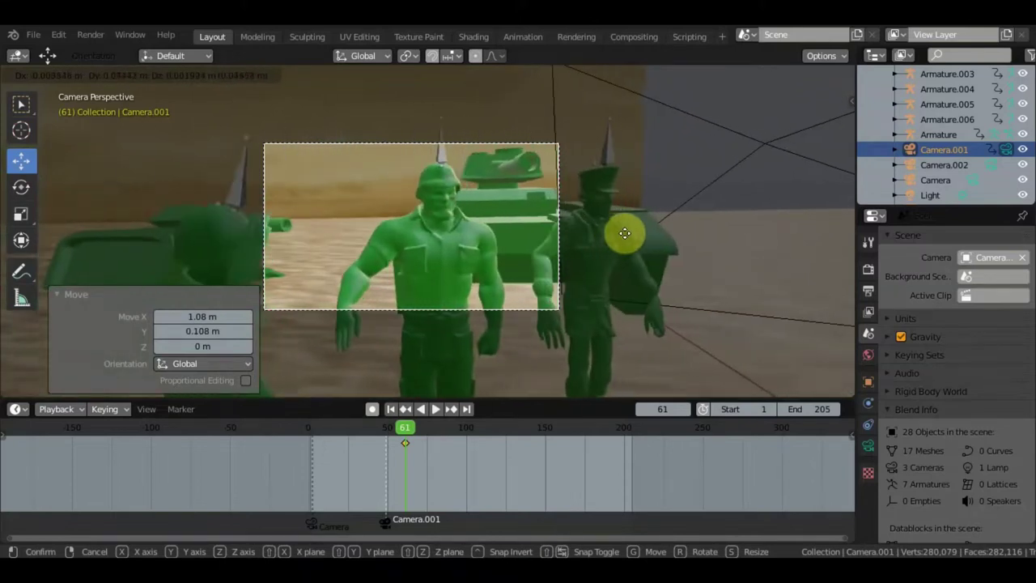
click(627, 235)
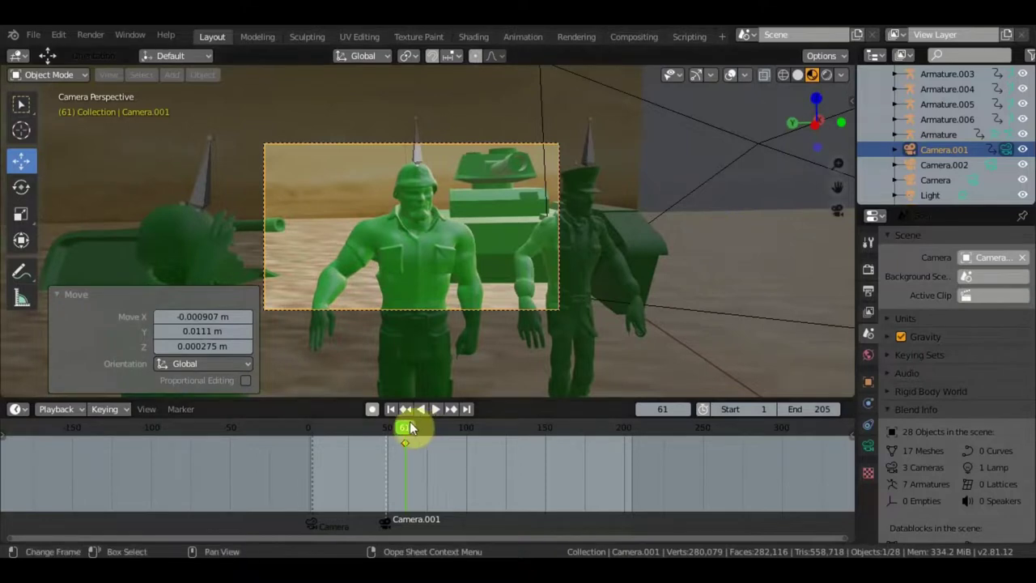
At frame 74, in Top view, turn Camera.001 −74.8° and move it near the tank.
key(space)
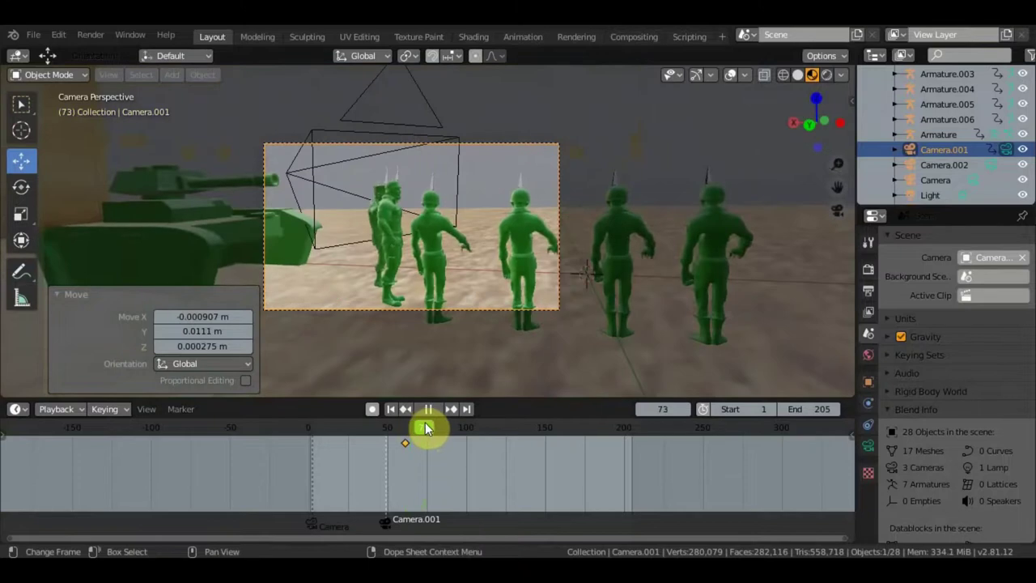
click(427, 435)
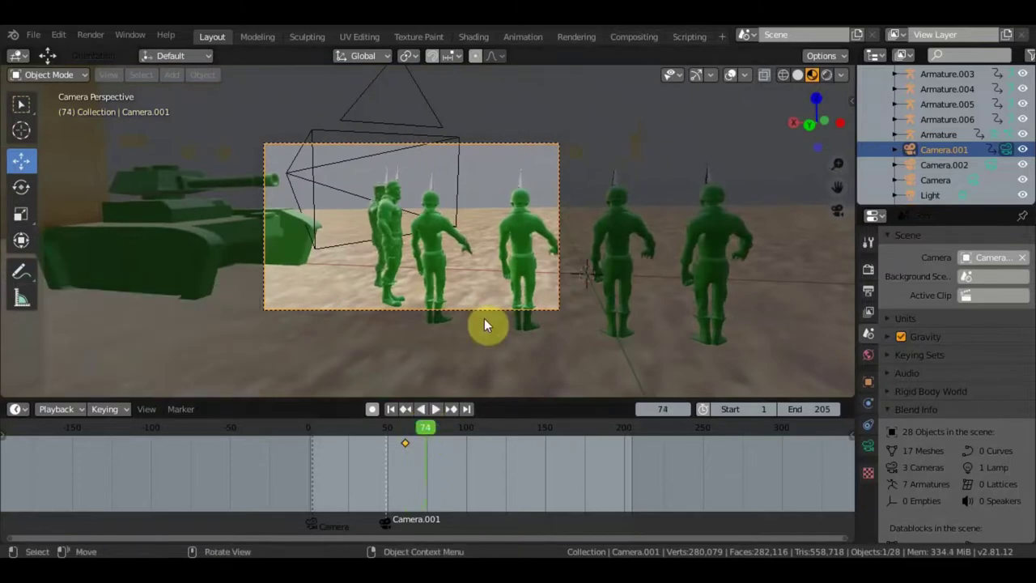
key(space)
mouse_move(502, 272)
middle_down()
mouse_move(450, 297)
mouse_move(441, 348)
middle_up()
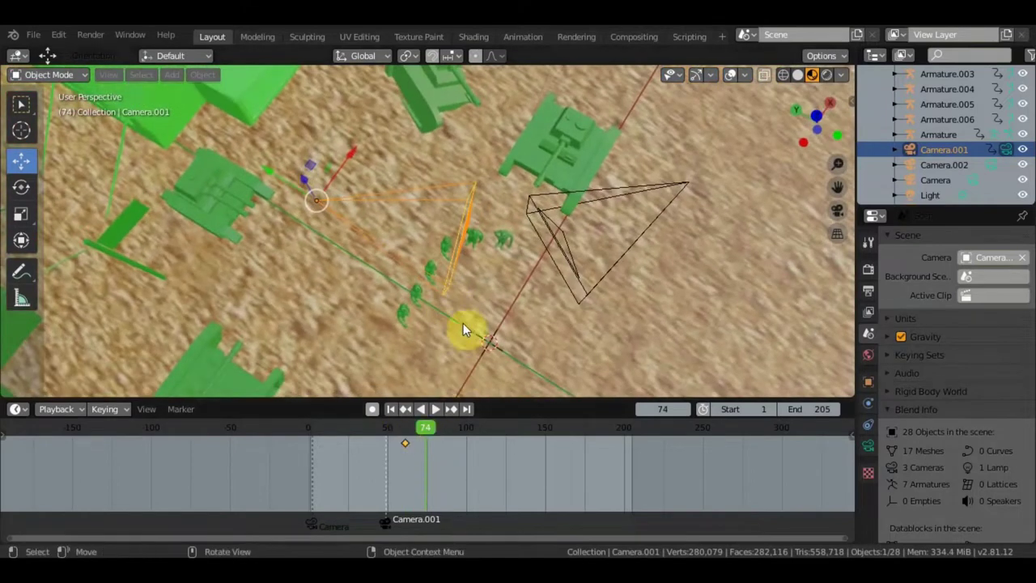
key(KP_7)
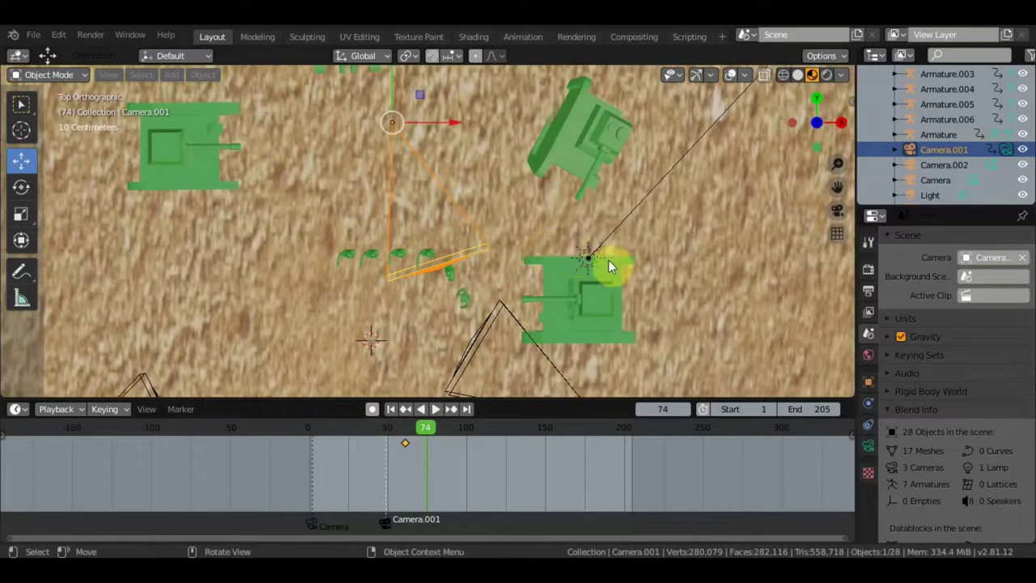
key(r)
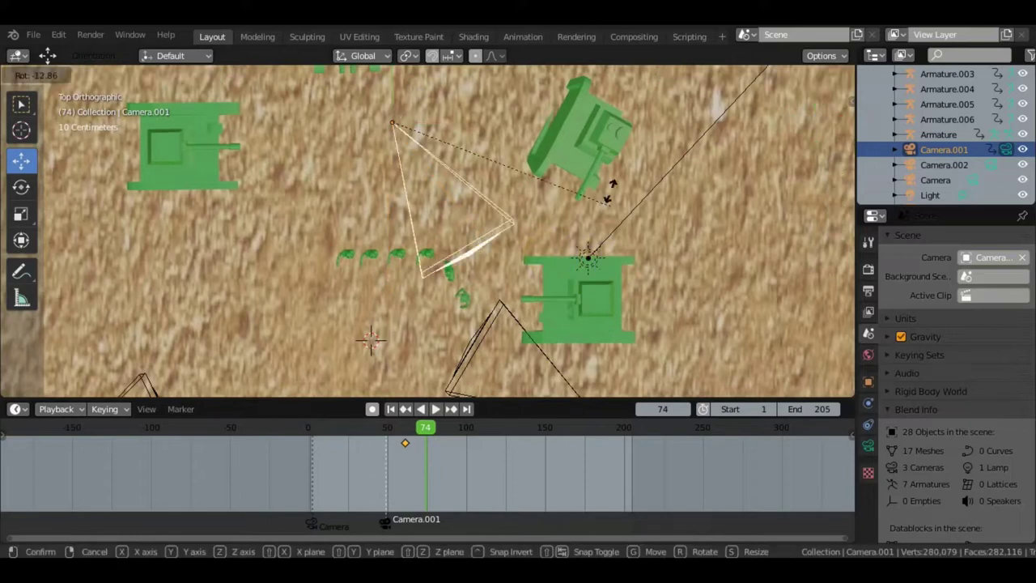
click(499, 370)
key(g)
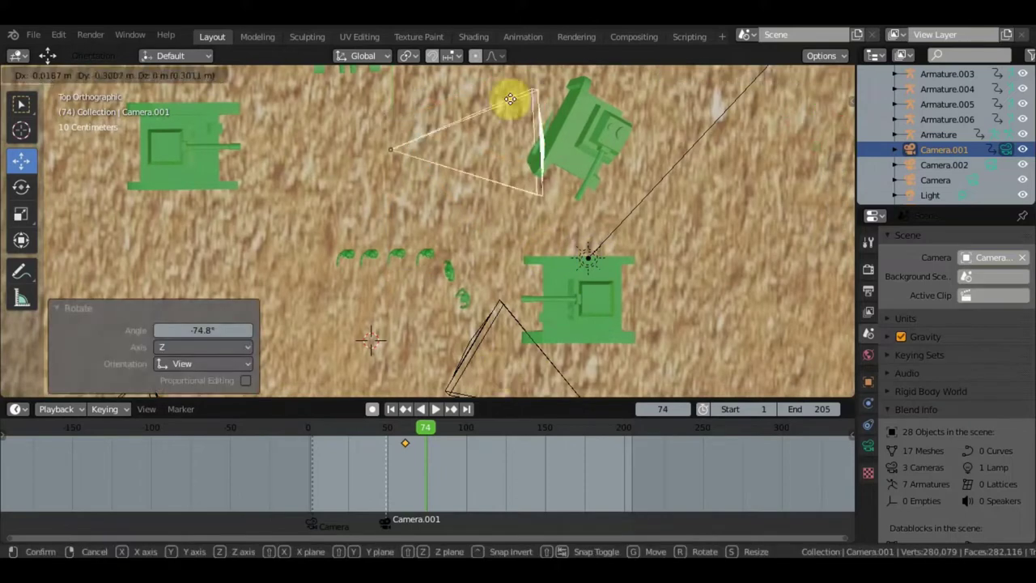
click(517, 183)
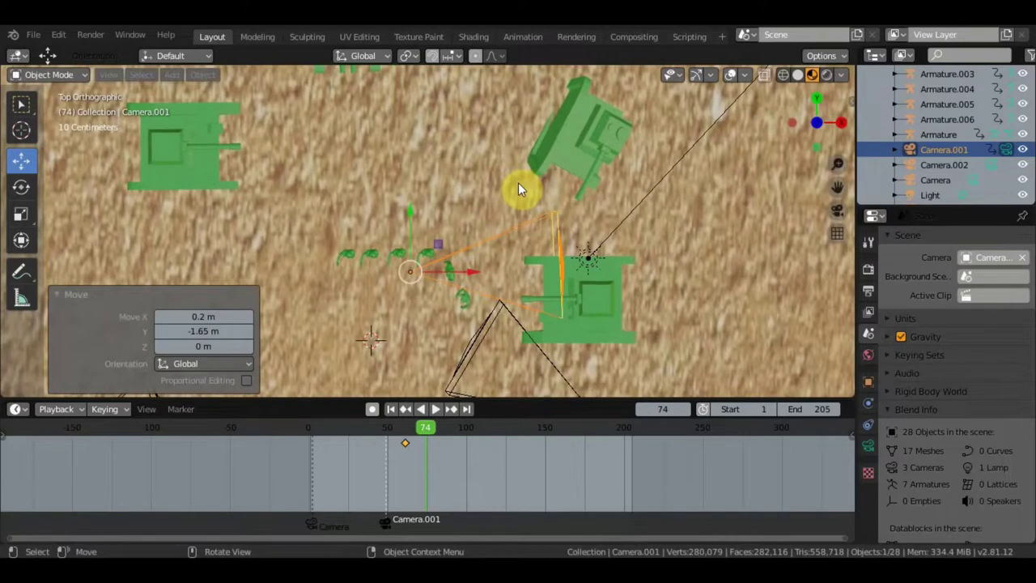
Check the shot, keyframe location and rotation at frame 74, and preview the camera move.
key(KP_0)
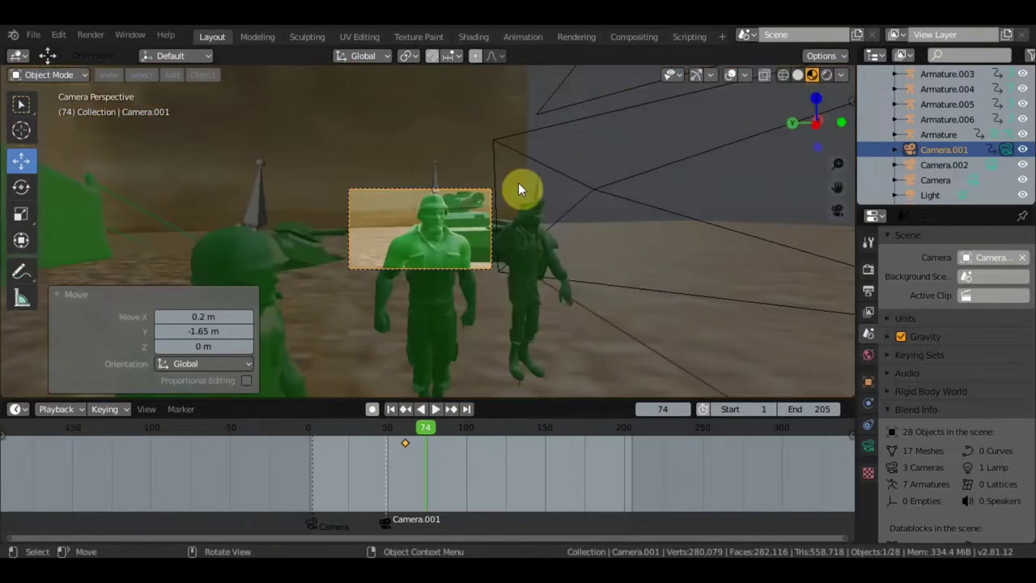
key(i)
click(518, 183)
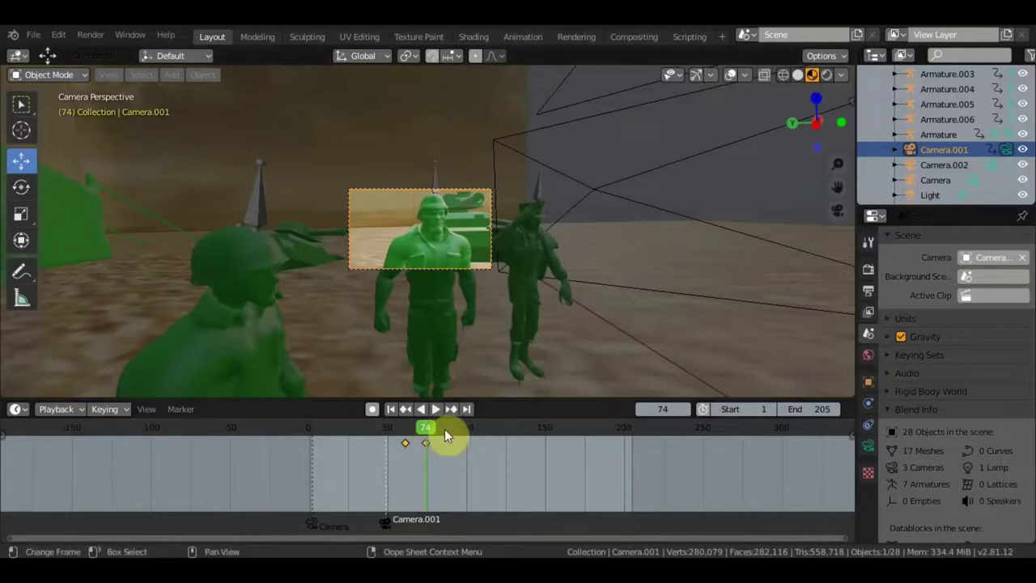
key(space)
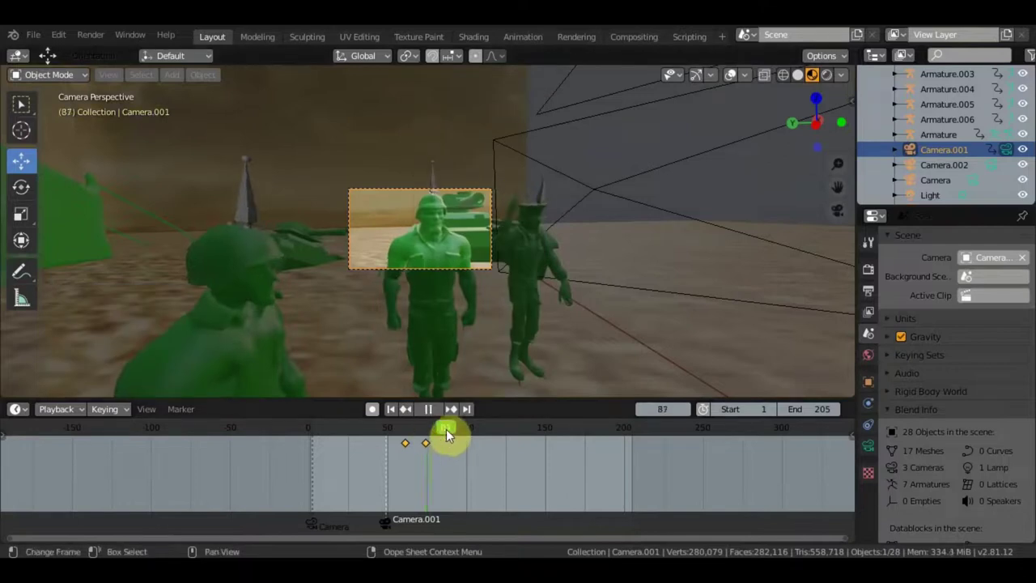
drag(445, 431, 426, 435)
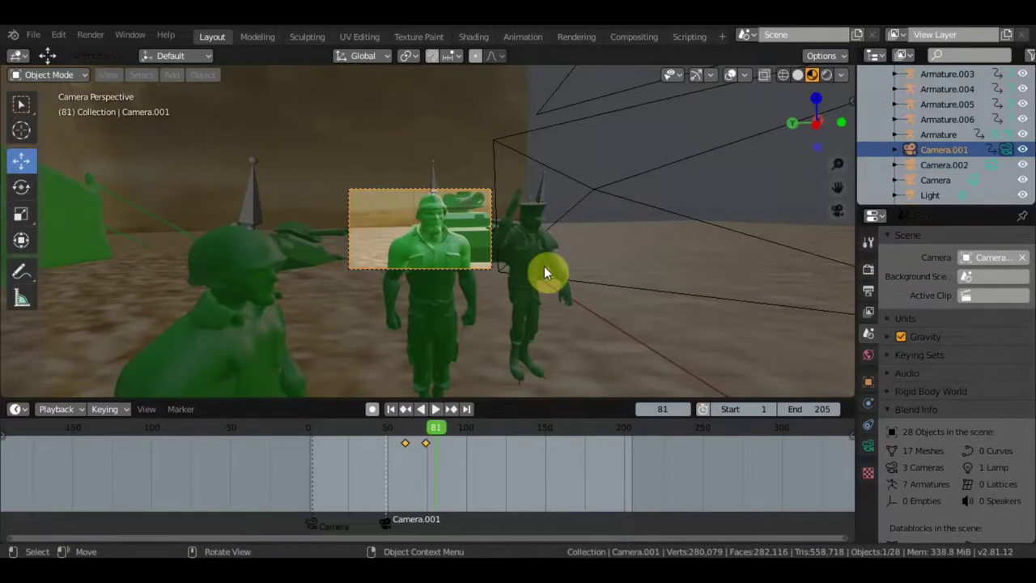
key(KP_7)
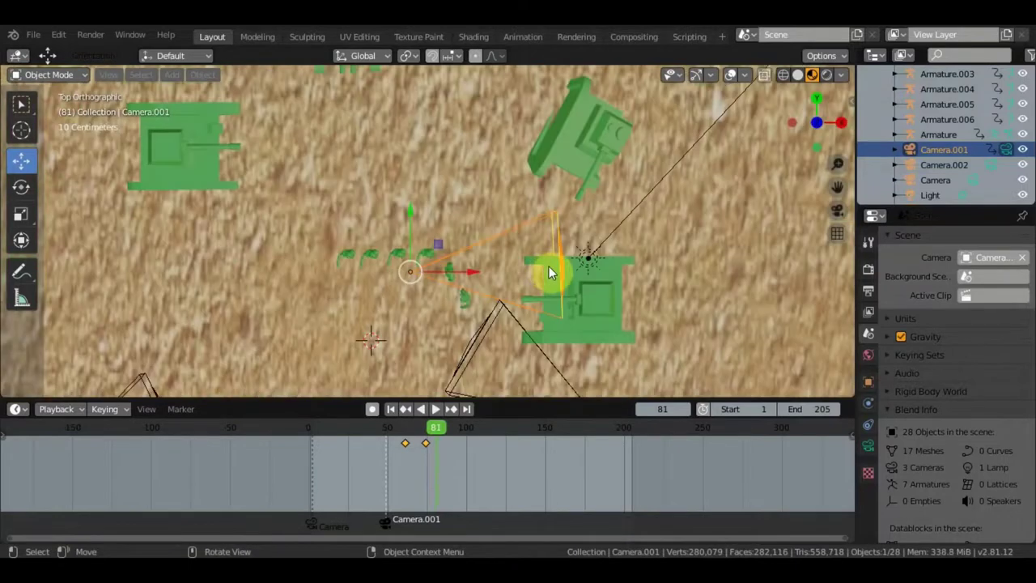
Make Camera.002 the scene camera, select it, rotate it 45° and move it.
scroll(601, 246, down, 1)
scroll(601, 253, down, 2)
click(998, 256)
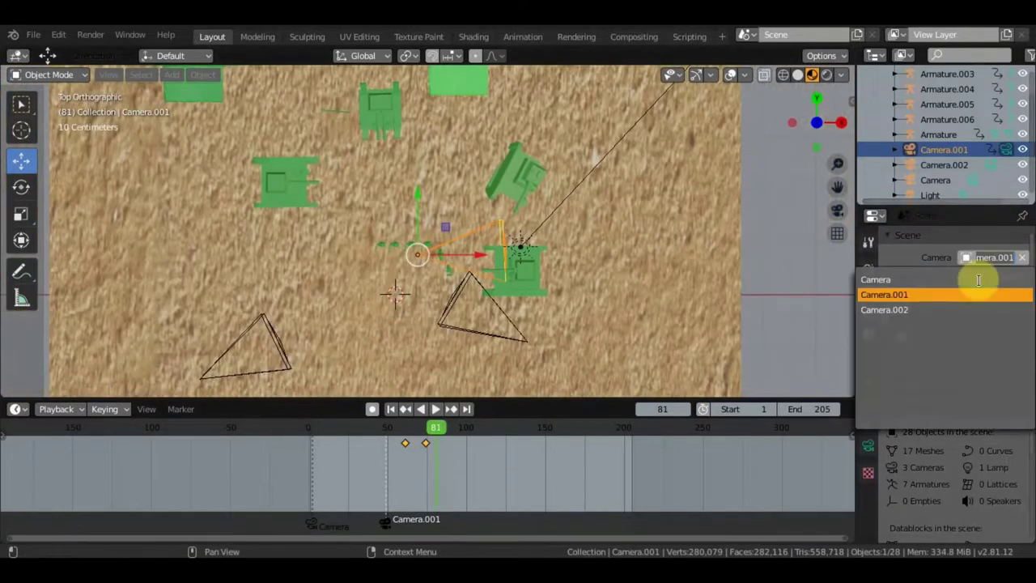
click(925, 312)
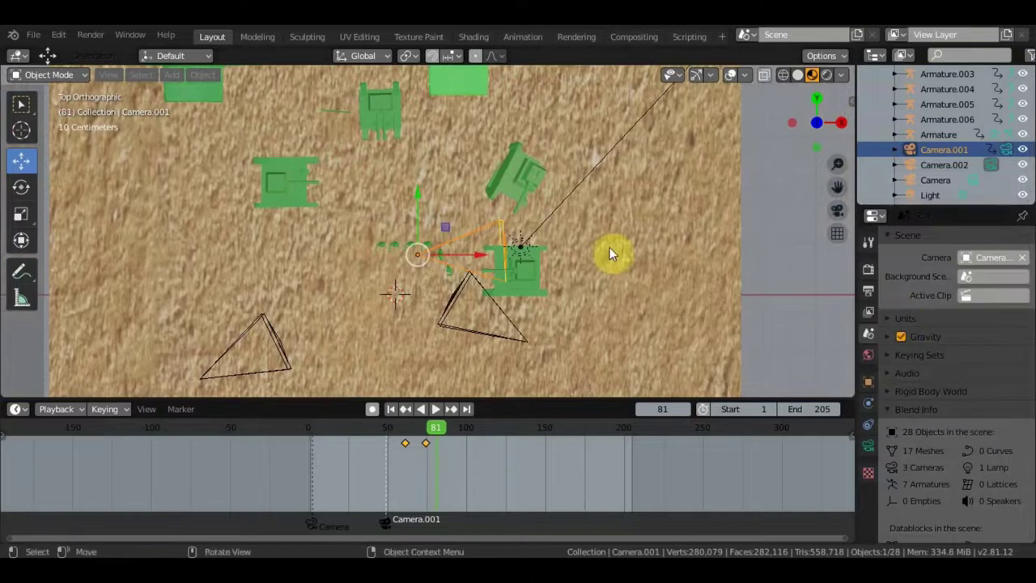
click(521, 327)
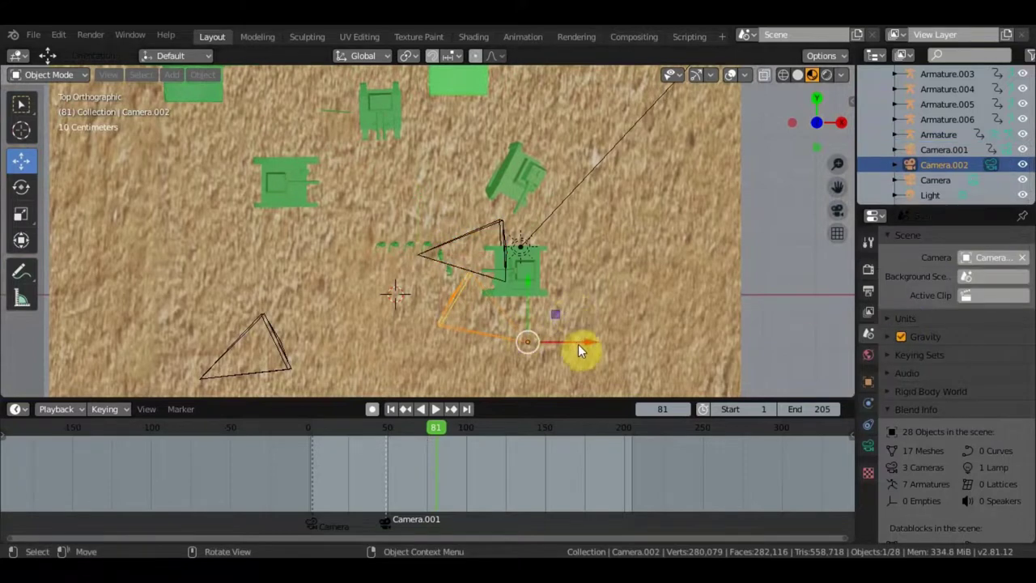
key(r)
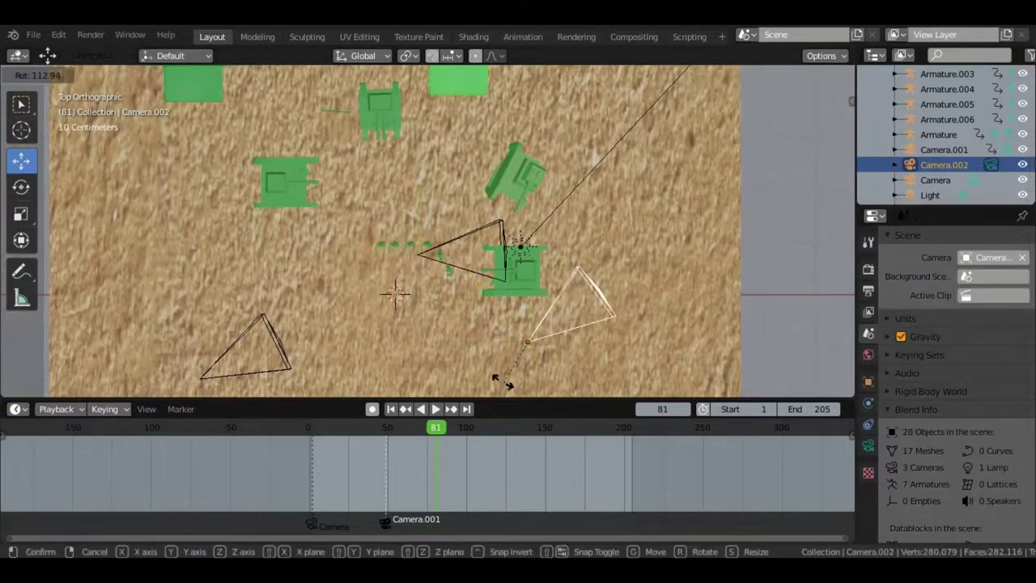
click(555, 380)
key(g)
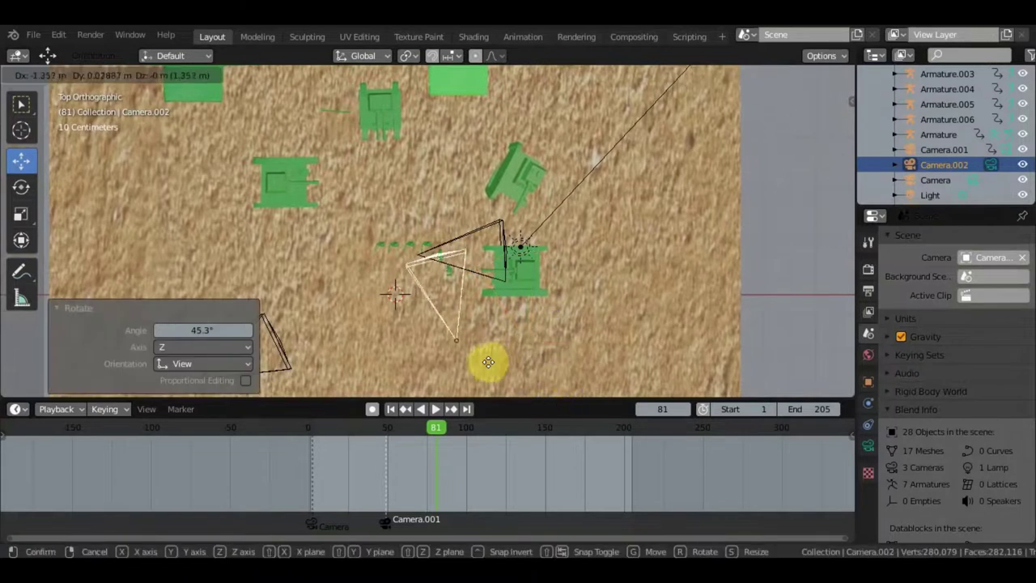
click(493, 328)
Adjust Camera.002's position through camera and Top views to frame the green soldiers.
key(KP_0)
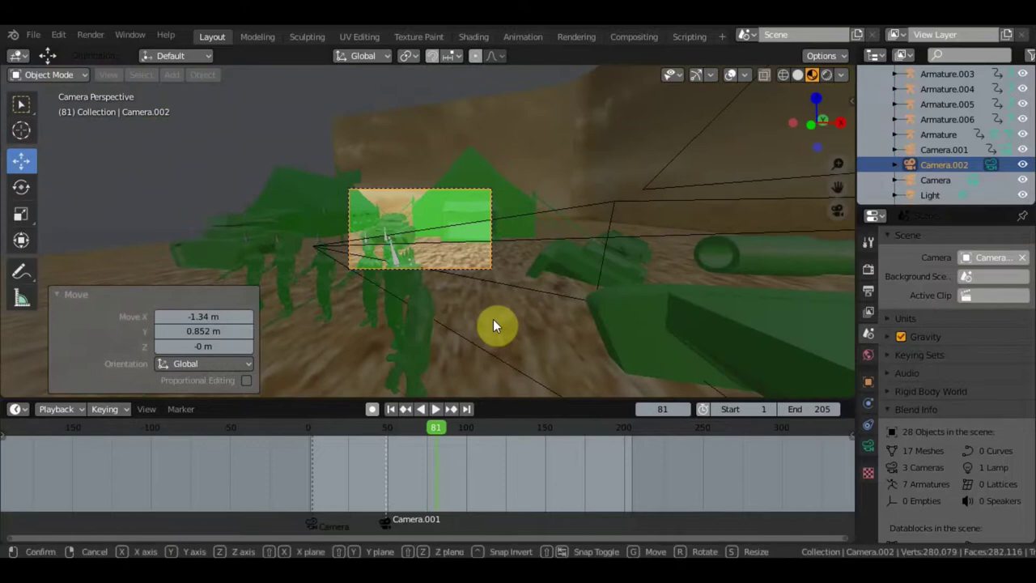
key(g)
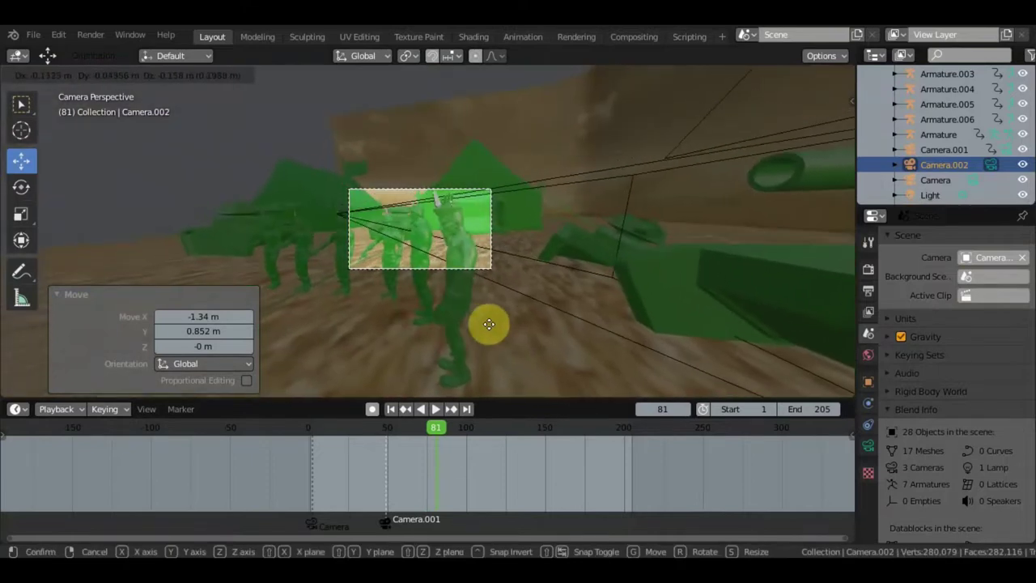
click(489, 324)
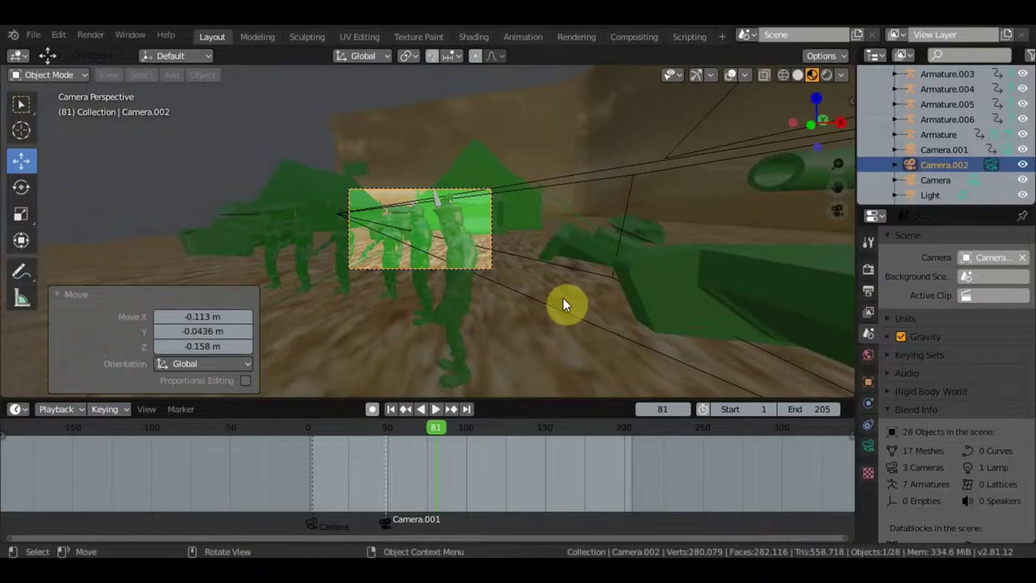
key(KP_7)
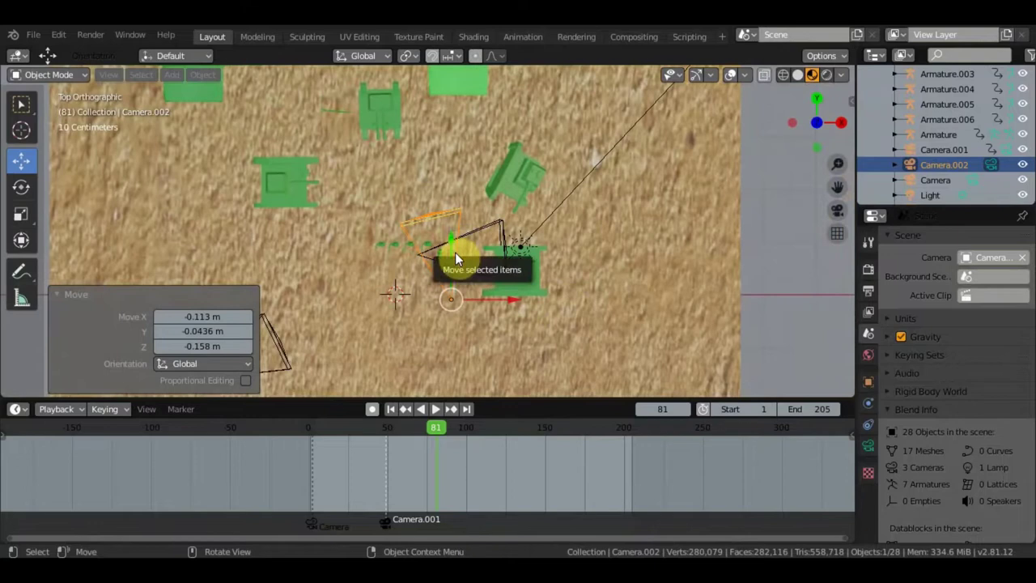
key(g)
click(468, 293)
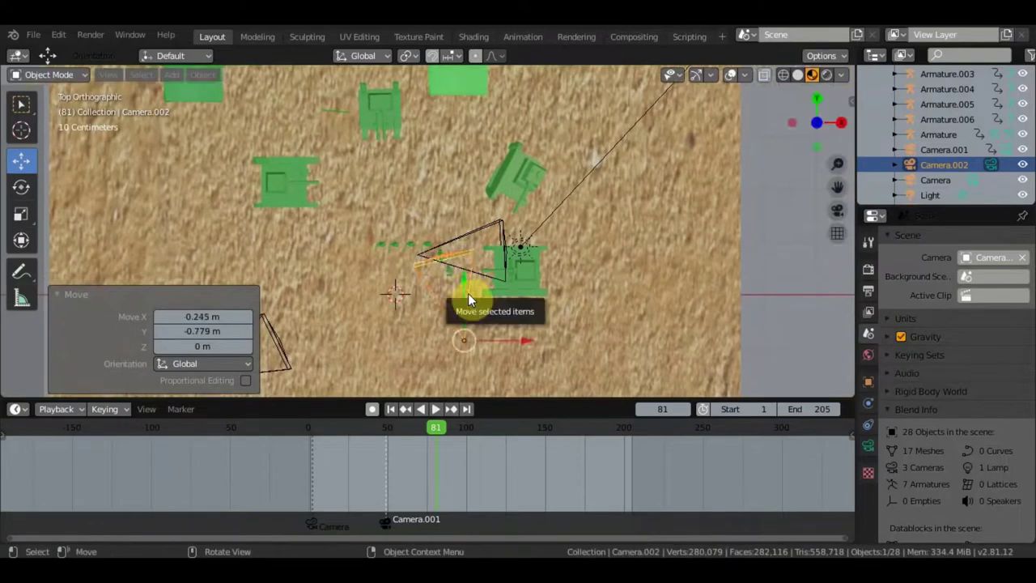
key(KP_0)
key(g)
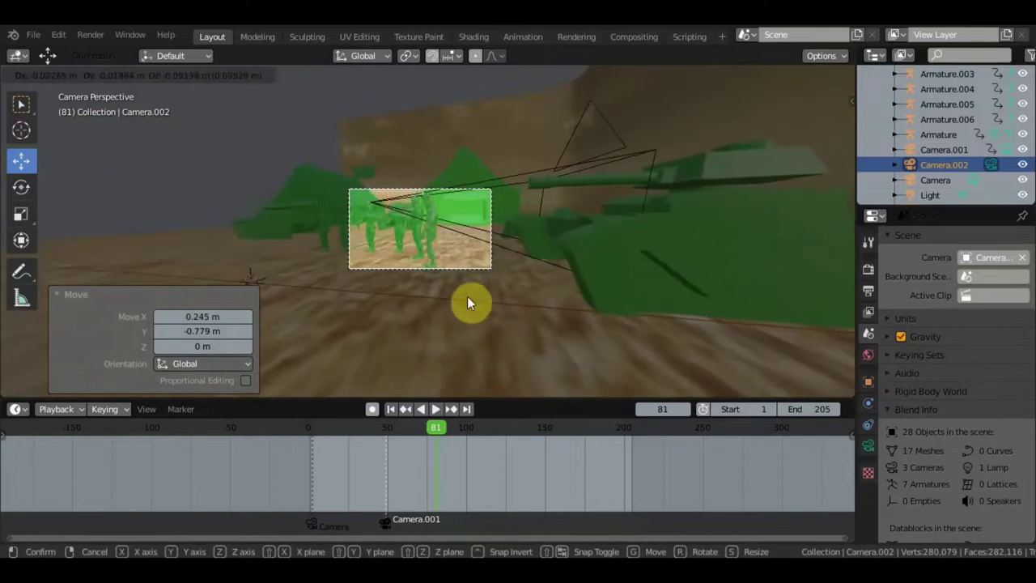
click(467, 296)
Make a final small framing adjustment and add a timeline marker at frame 81.
scroll(471, 277, up, 3)
scroll(470, 277, up, 3)
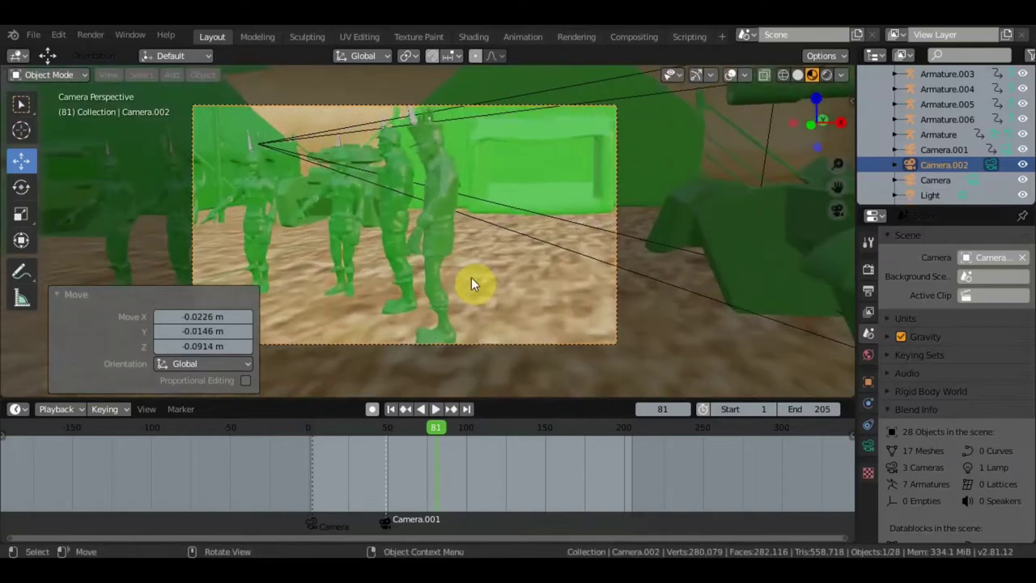
key(g)
click(481, 276)
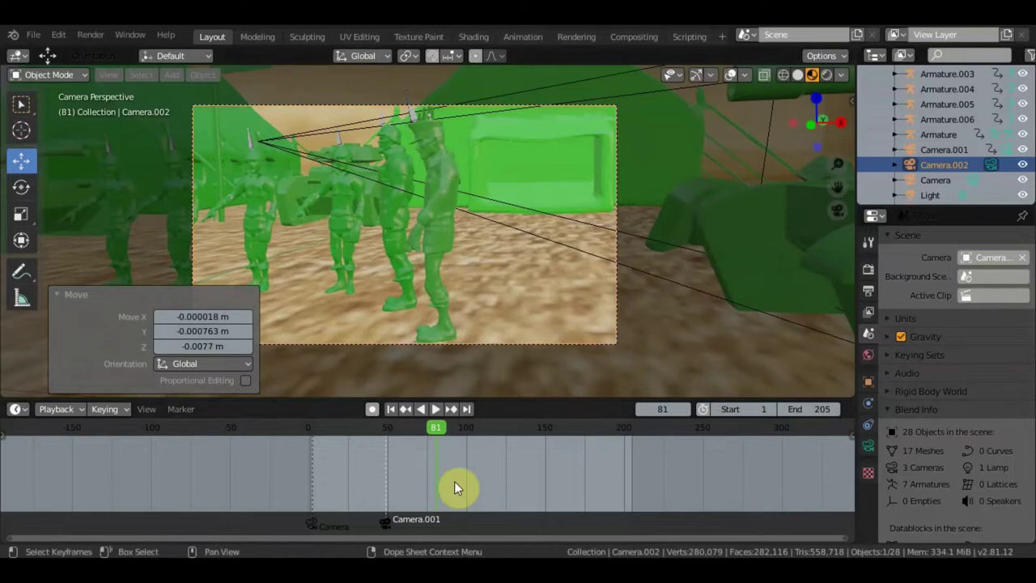
key(m)
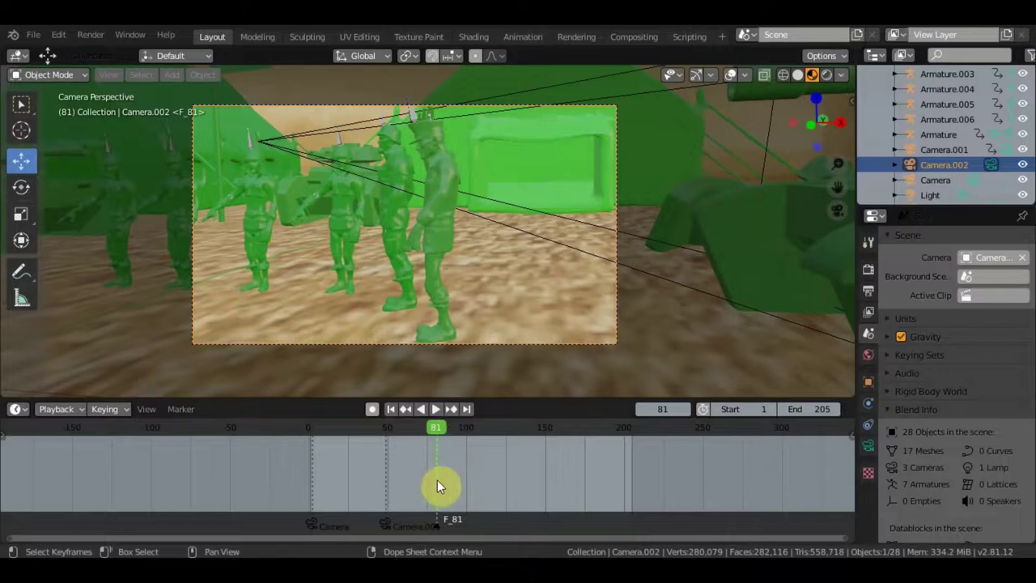
Bind Camera.002 to the frame-81 marker, then preview playback and stop at frame 101.
click(181, 408)
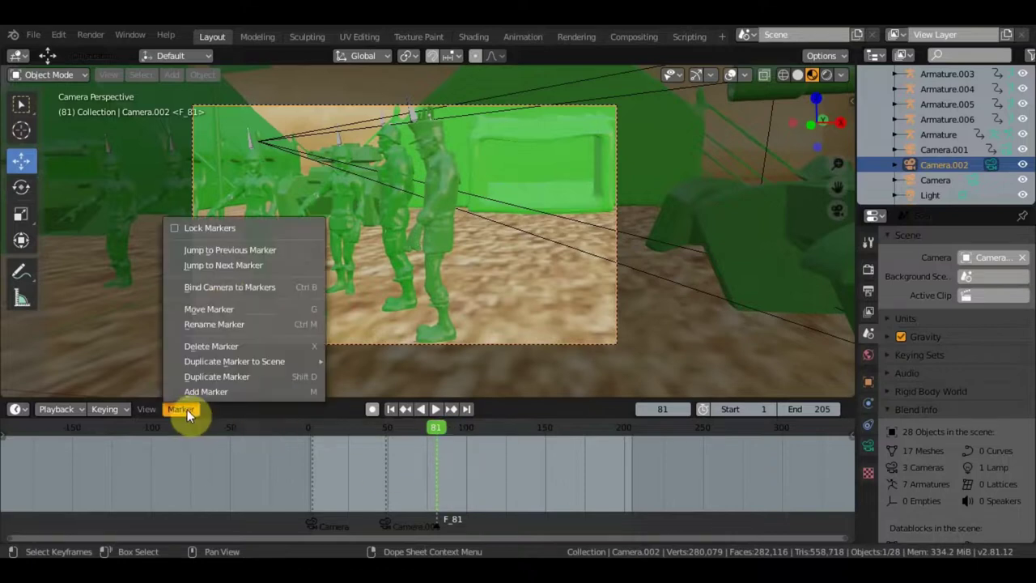
click(229, 287)
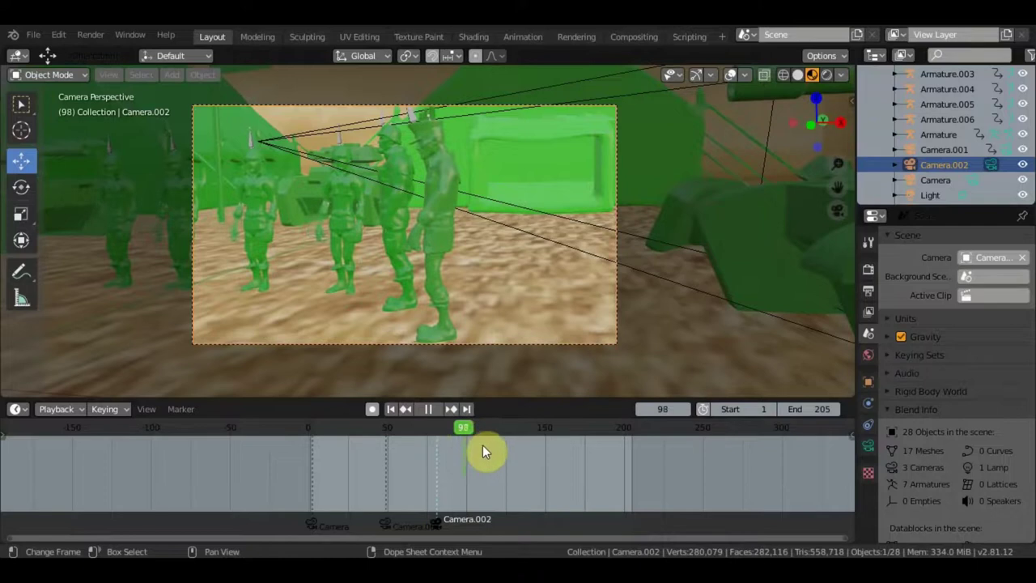
drag(477, 446, 480, 446)
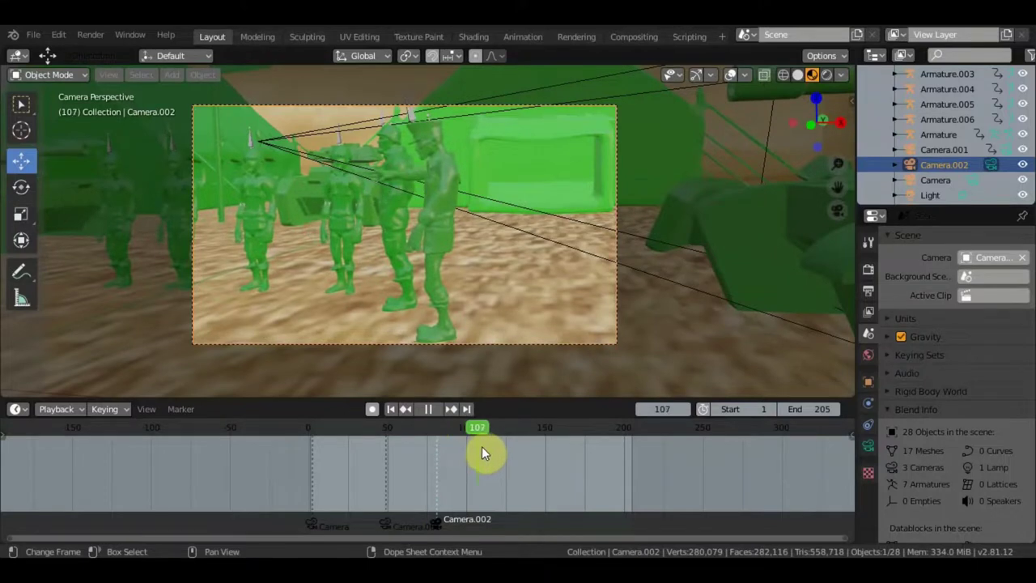
drag(469, 447, 472, 443)
key(space)
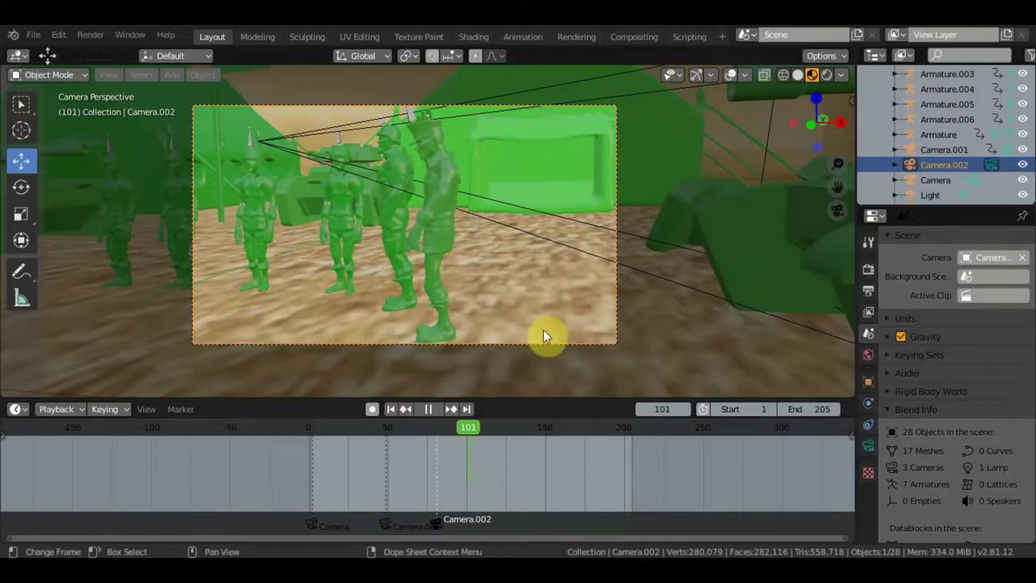
key(KP_7)
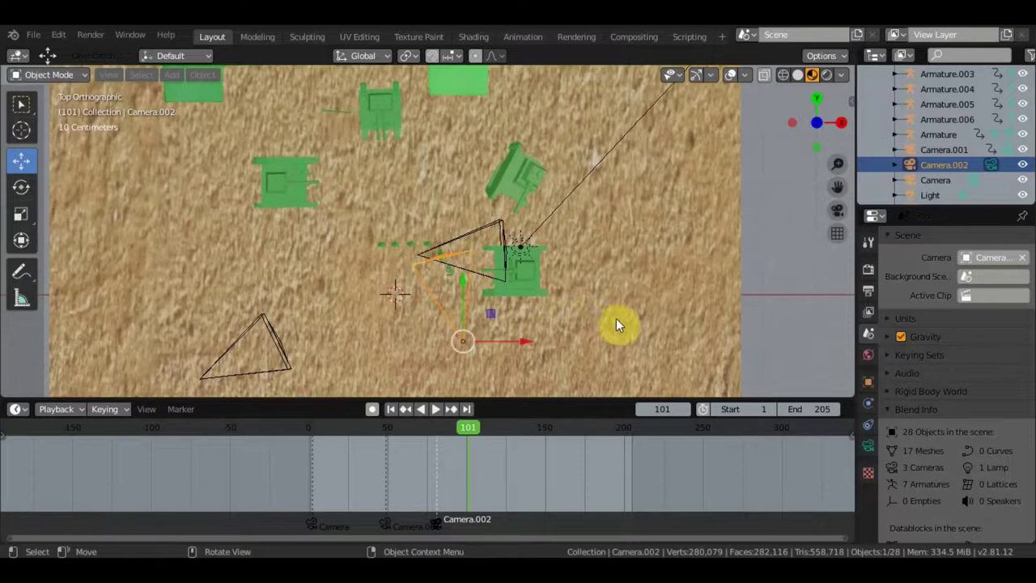
Rotate and move Camera.002, then check its shot through the camera.
key(r)
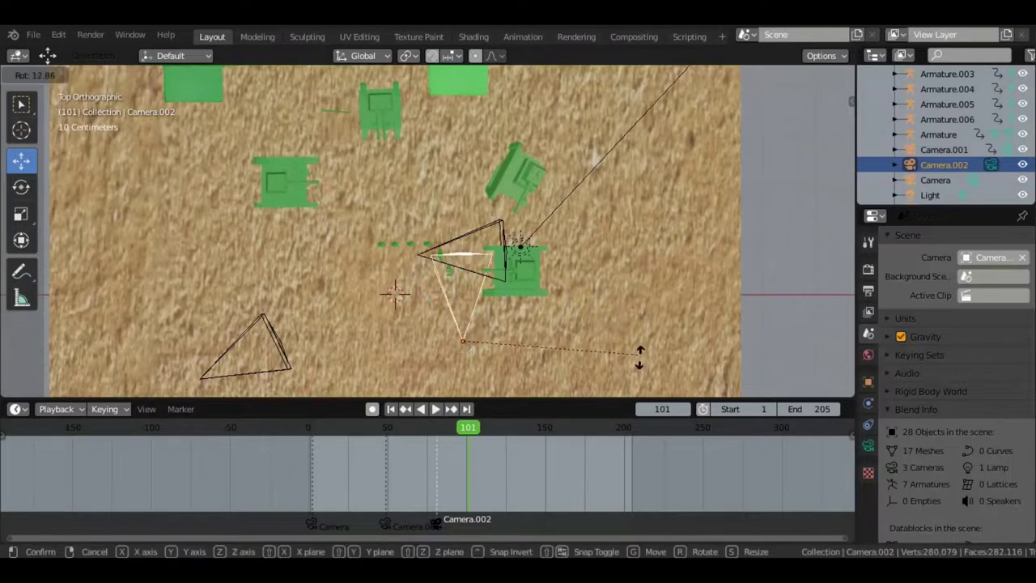
click(534, 111)
key(g)
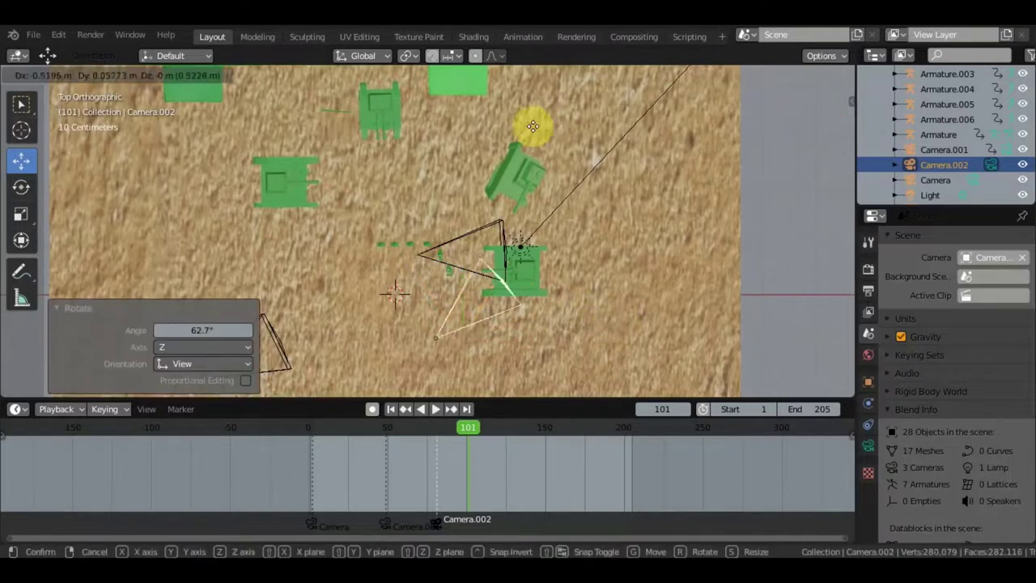
click(540, 85)
key(KP_0)
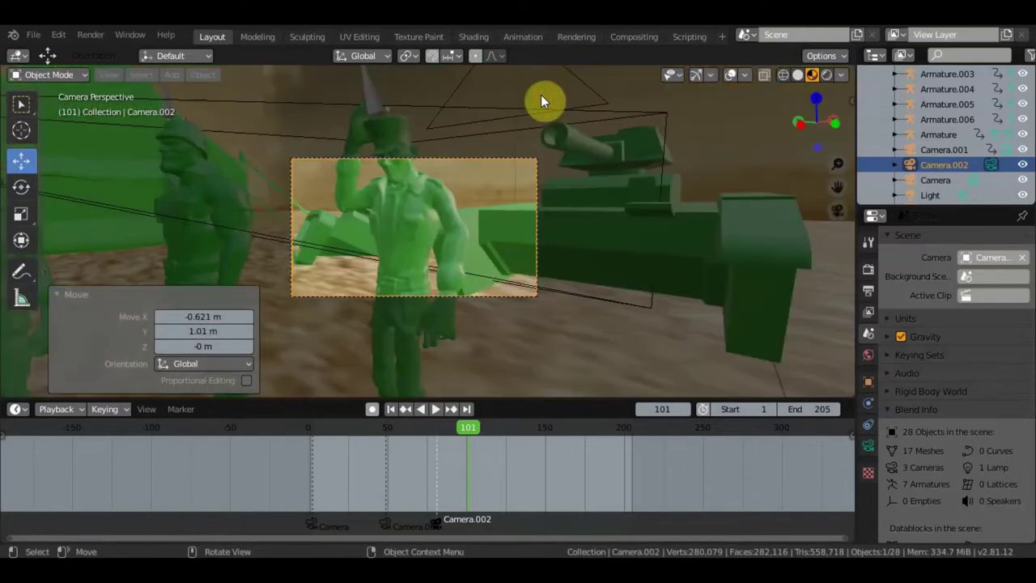
Shift Camera.002 down-left to frame three soldiers by a tank and key LocRot at frame 101.
key(KP_7)
key(g)
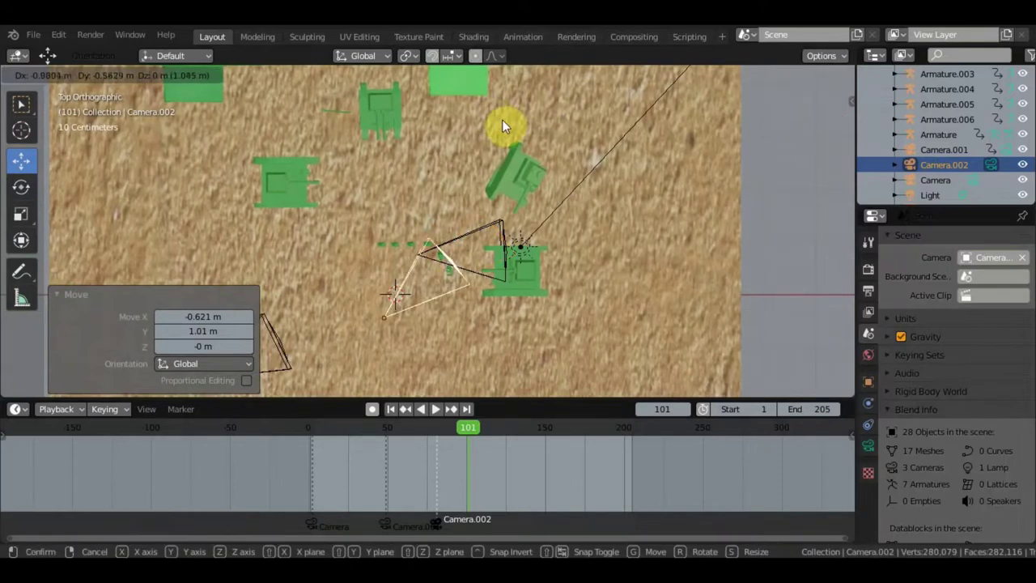
click(502, 119)
key(KP_0)
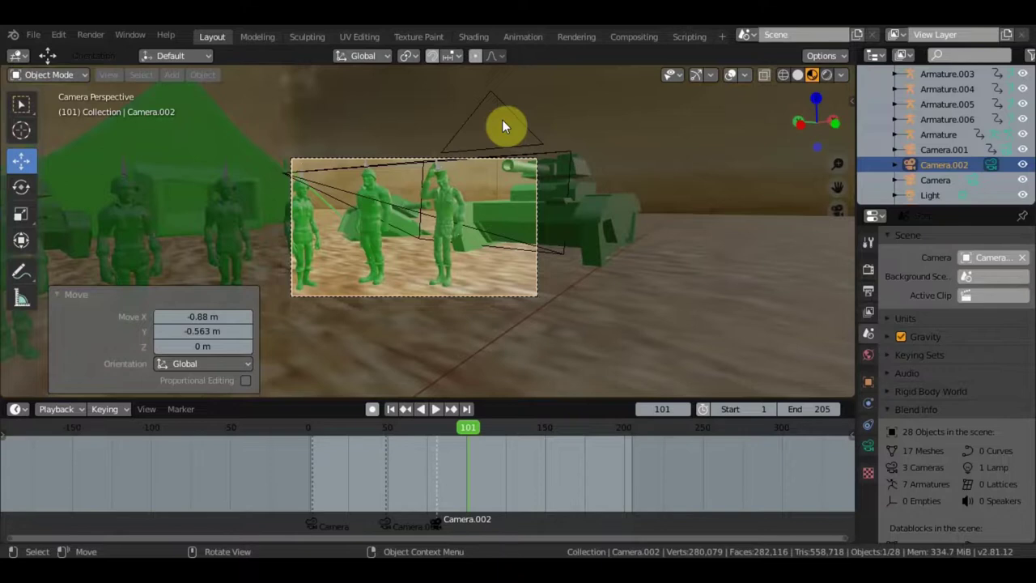
key(i)
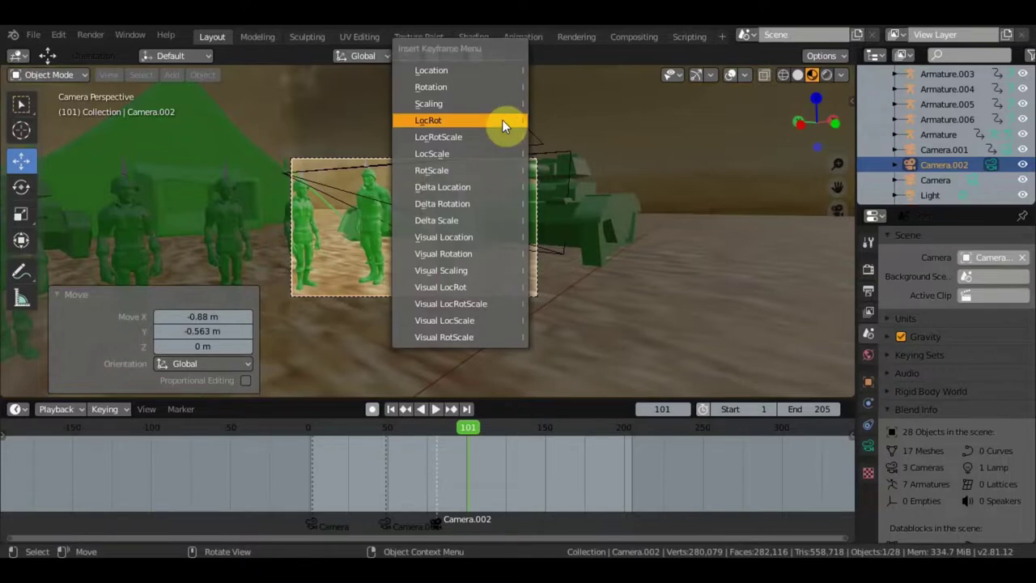
click(501, 120)
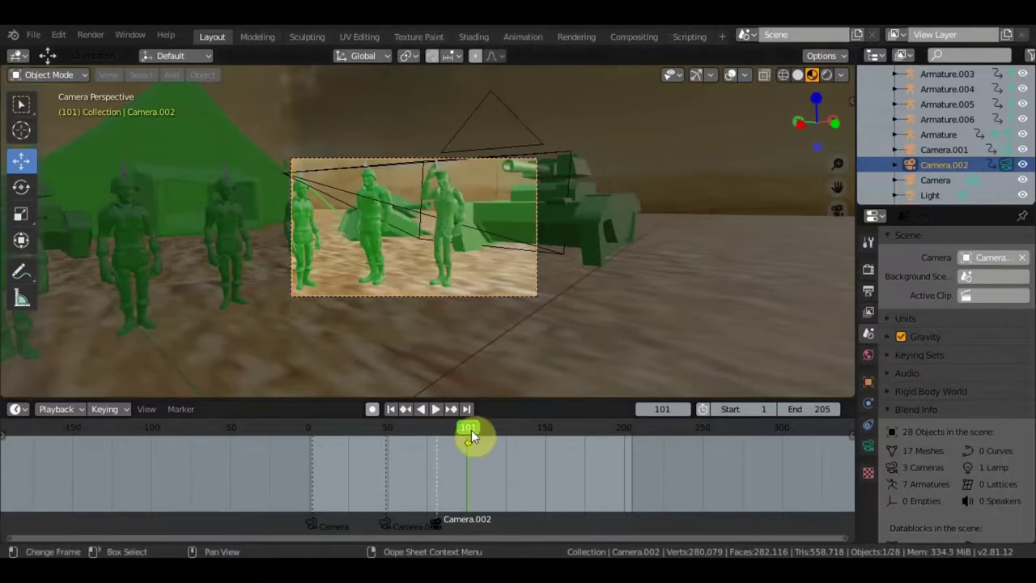
Play the animation from frame 101 and scrub past frame 160.
key(space)
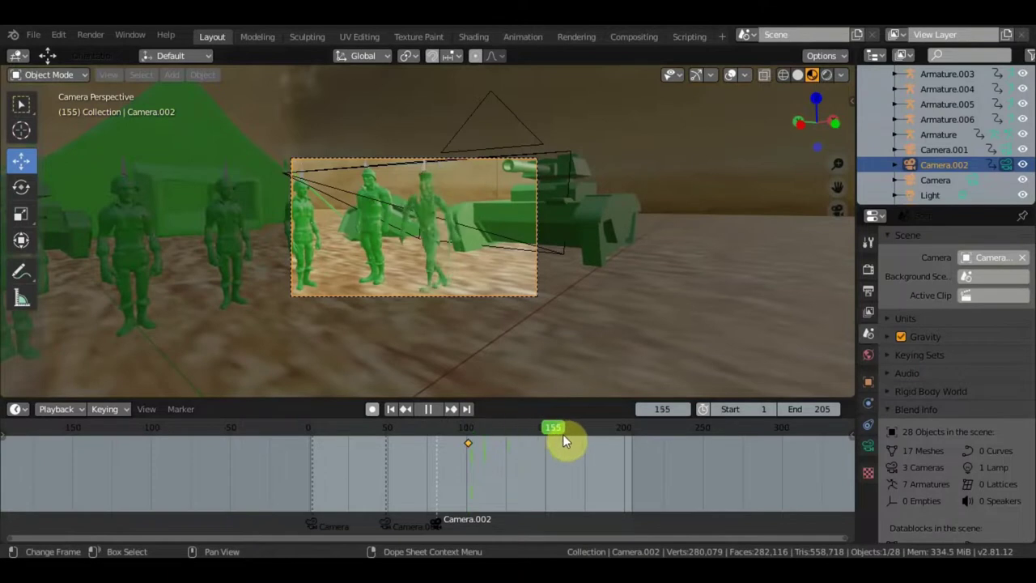
mouse_move(567, 435)
mouse_down()
mouse_move(611, 440)
mouse_move(535, 445)
mouse_up()
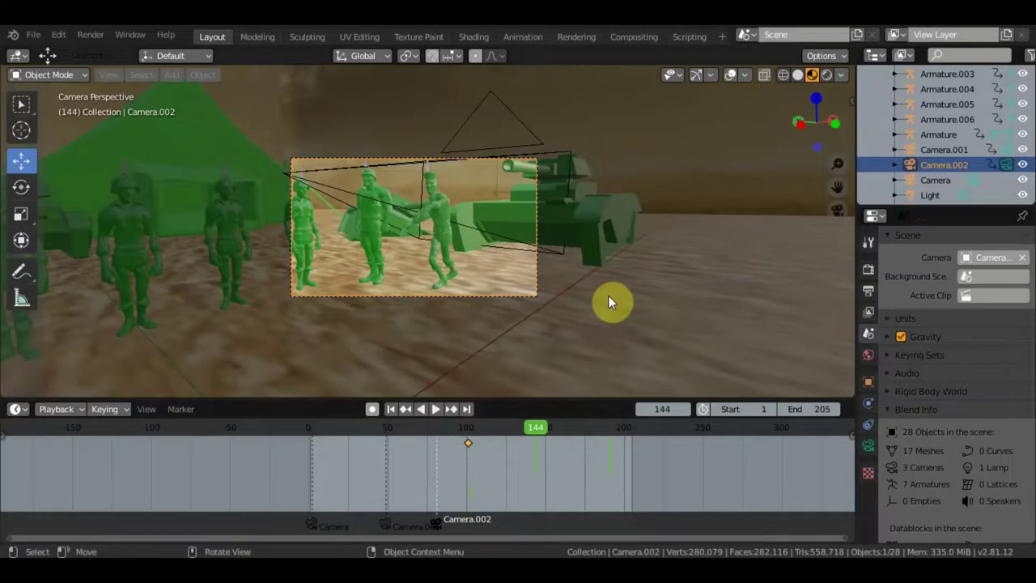
click(988, 258)
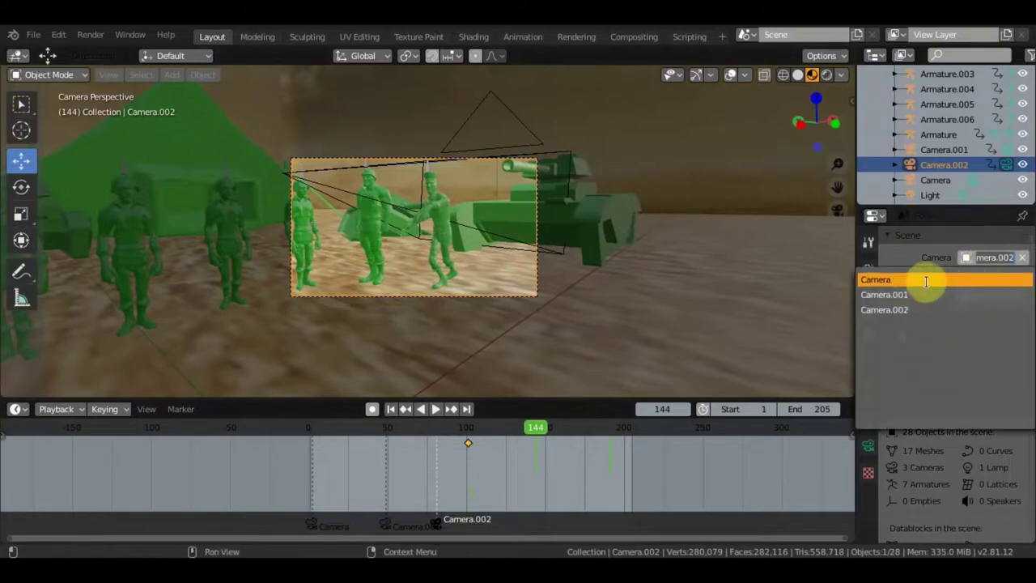
Make Camera the scene camera and select it in the viewport.
click(925, 280)
mouse_move(585, 267)
middle_down()
mouse_move(423, 319)
mouse_move(421, 295)
middle_up()
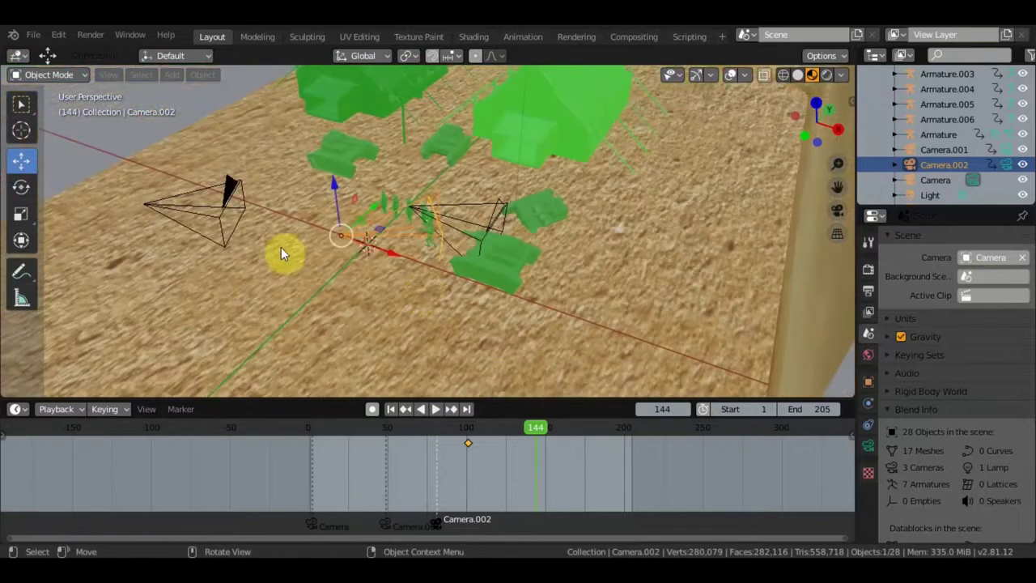
click(220, 217)
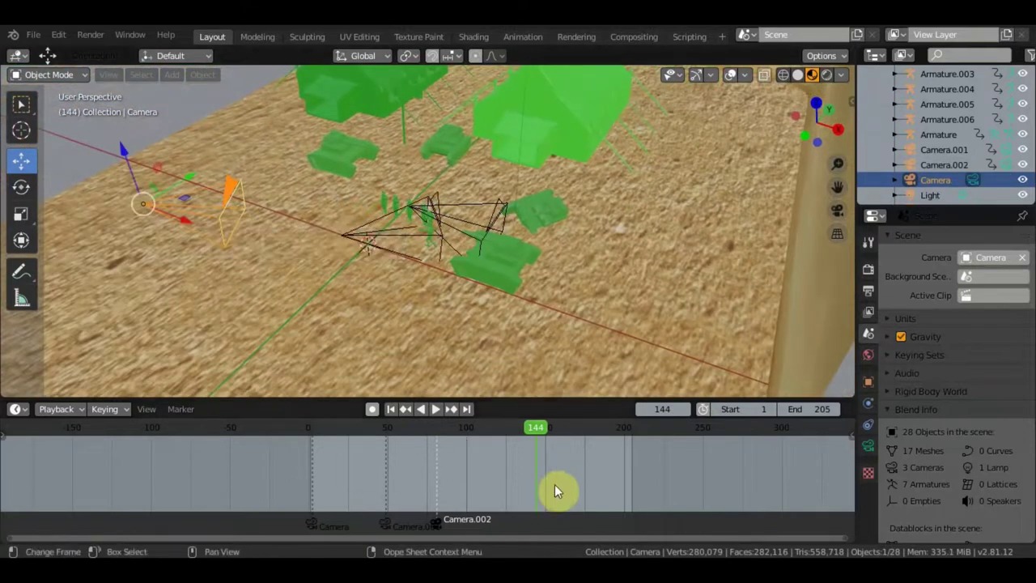
key(i)
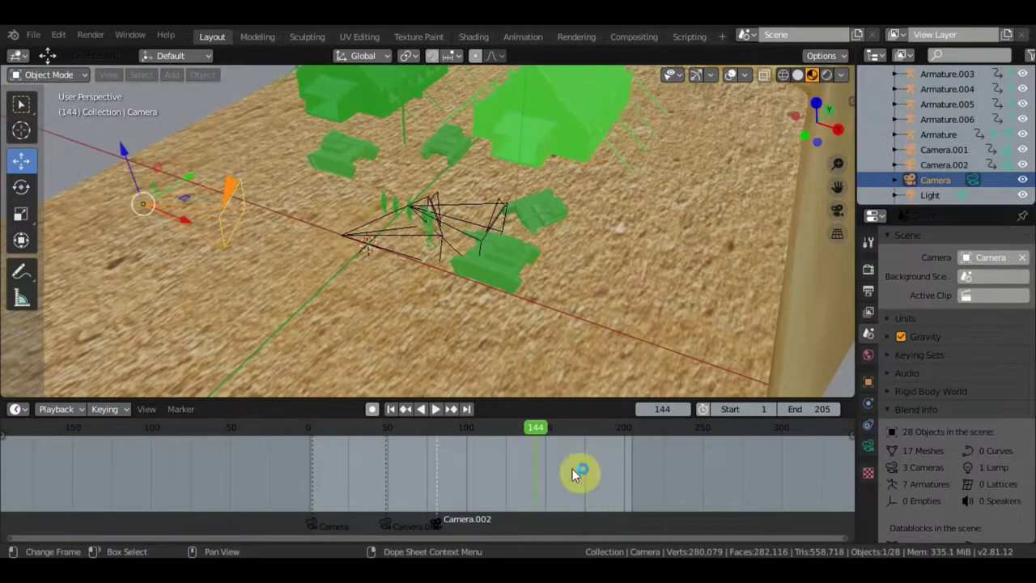
Add a timeline marker at frame 144 and bind Camera to it.
key(m)
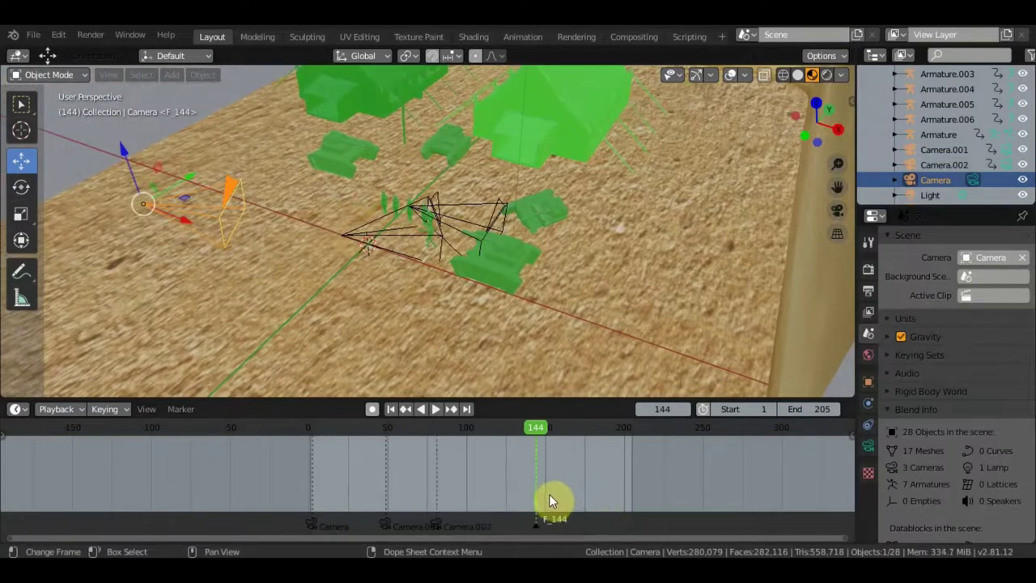
click(188, 410)
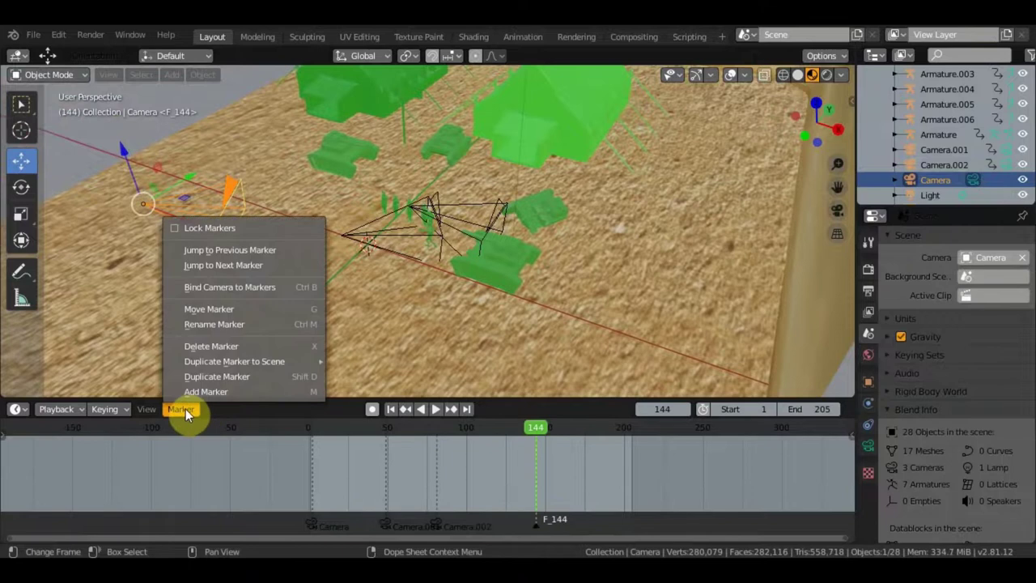
click(237, 287)
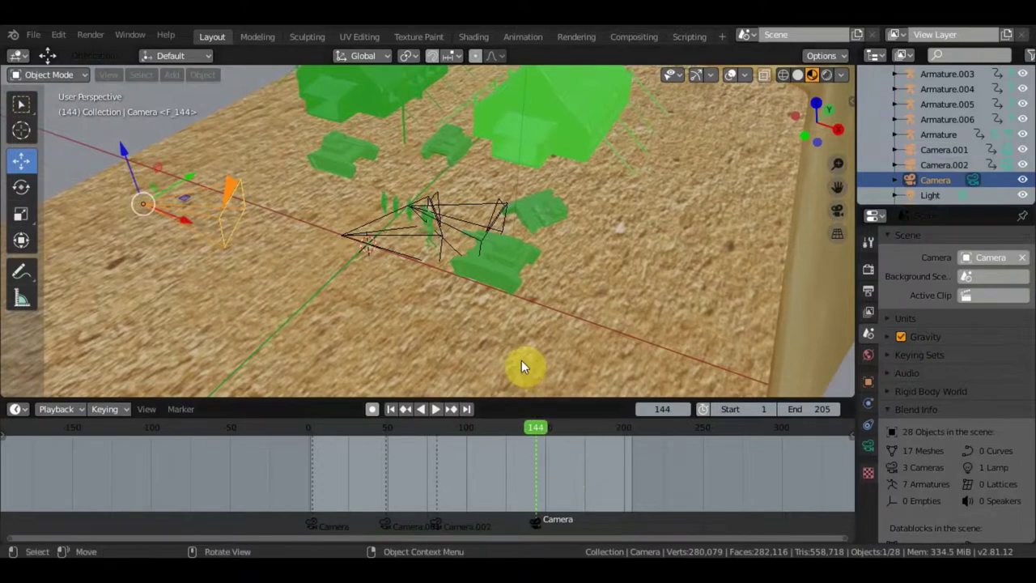
key(KP_0)
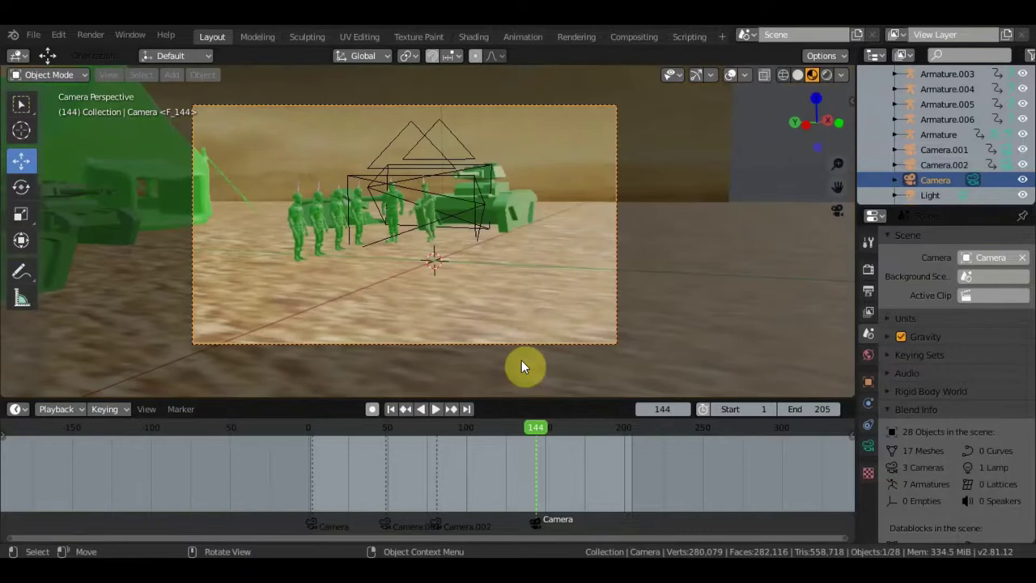
key(KP_0)
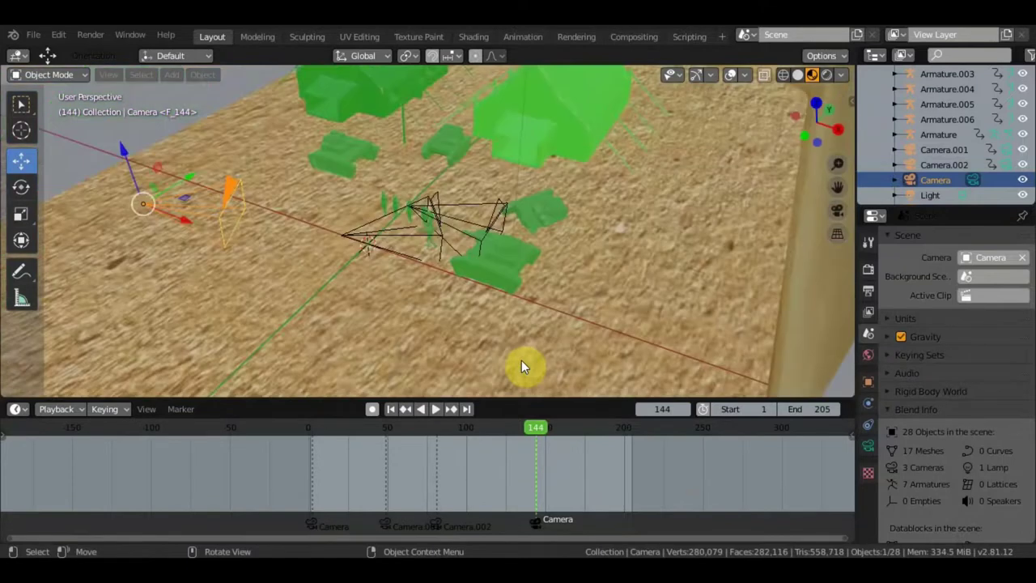
Orbit around the diorama and begin moving the selected camera.
scroll(445, 299, down, 3)
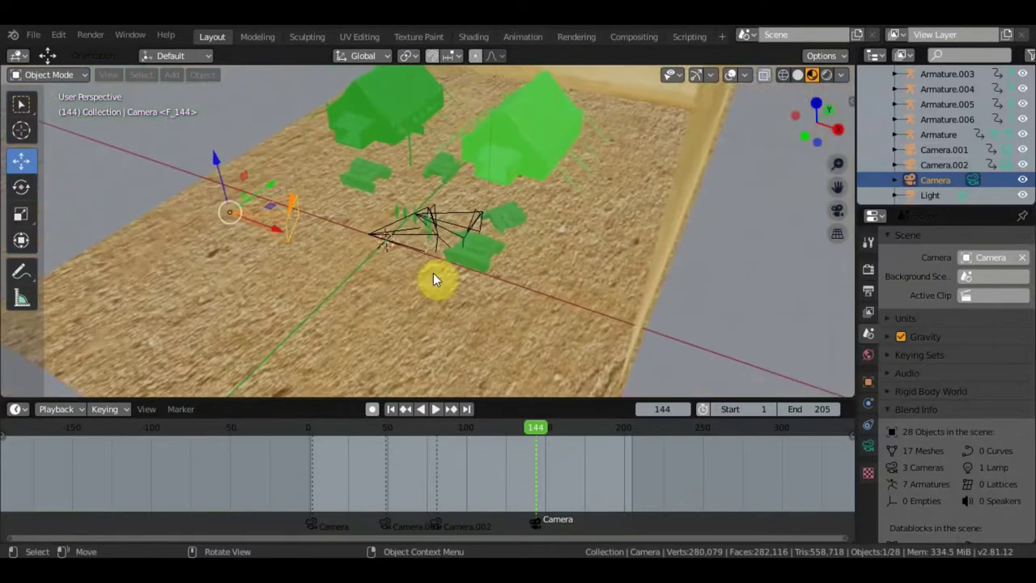
mouse_move(436, 274)
middle_down()
mouse_move(460, 294)
mouse_move(559, 305)
mouse_move(544, 296)
mouse_move(548, 318)
mouse_move(465, 374)
middle_up()
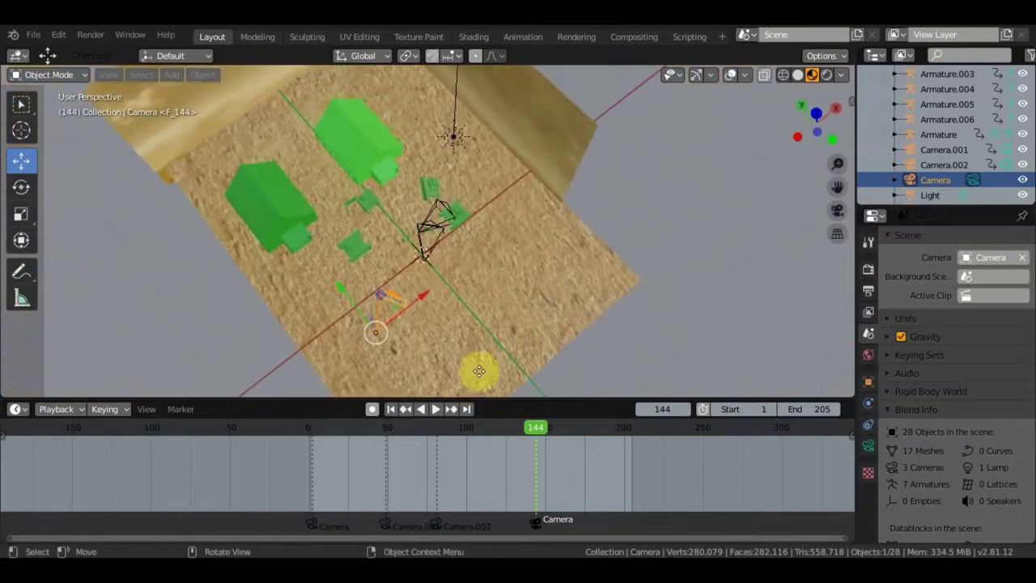
key(g)
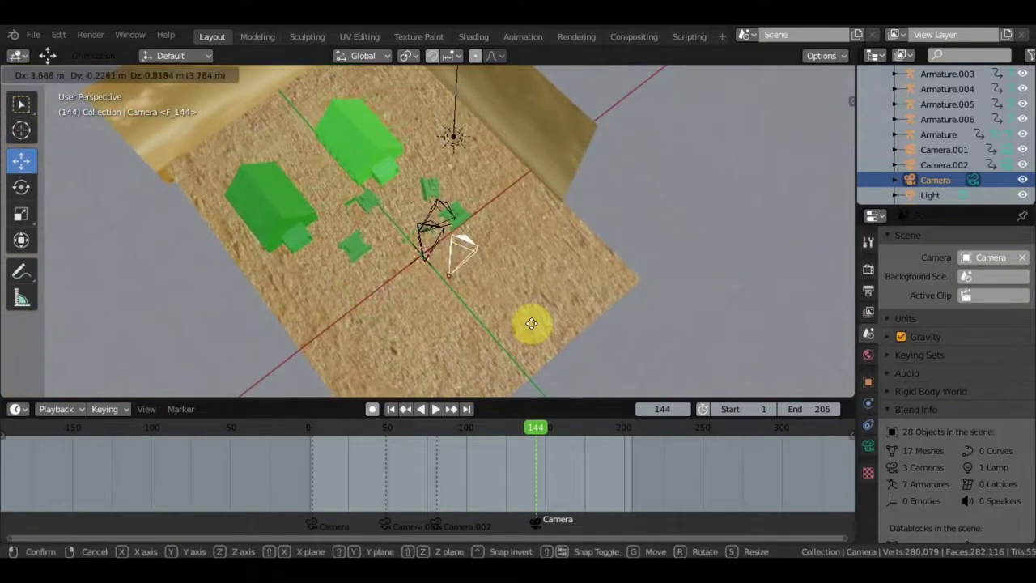
Place the camera at its new spot, turn it, and check the shot.
click(420, 305)
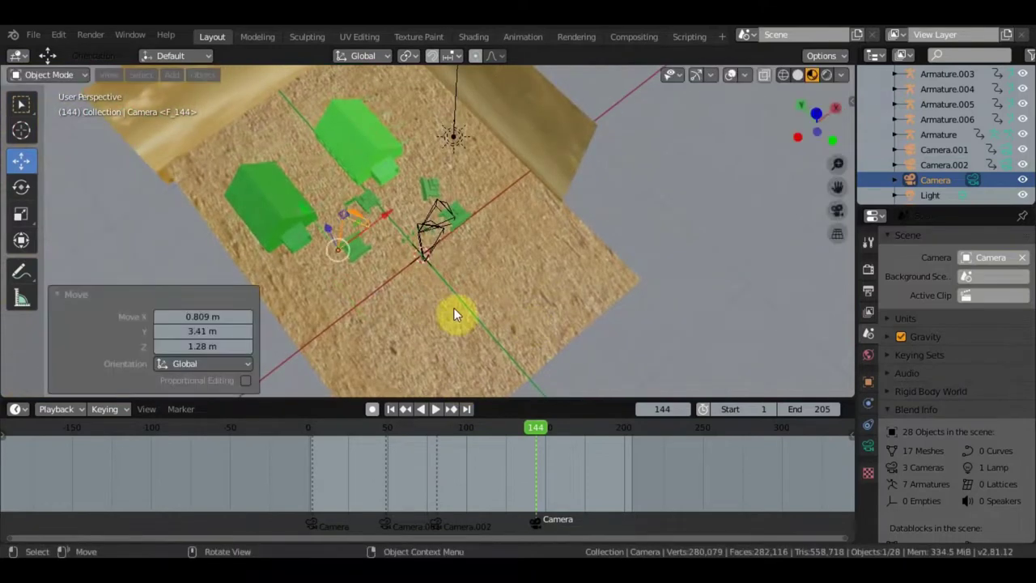
key(r)
click(361, 344)
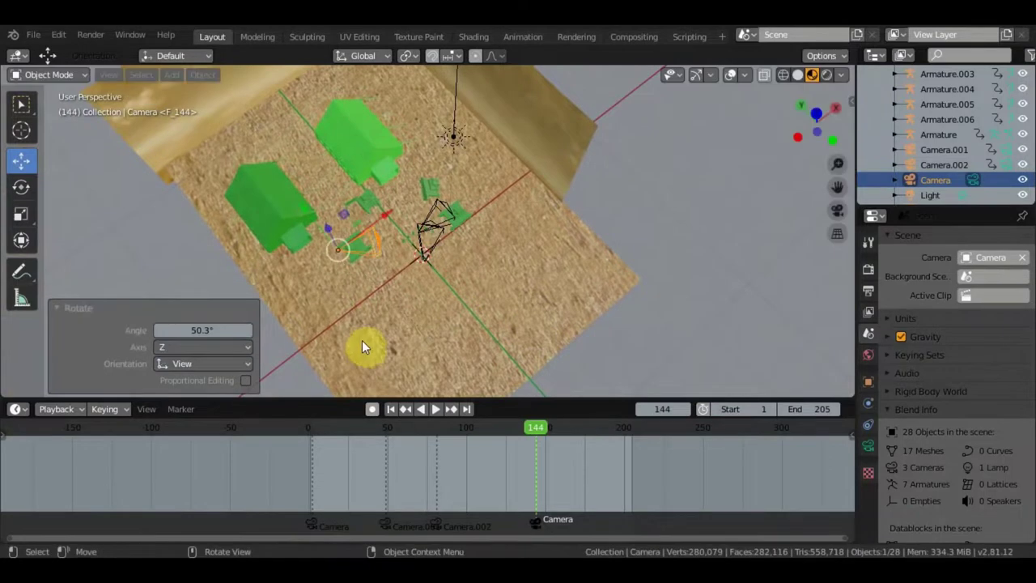
key(KP_0)
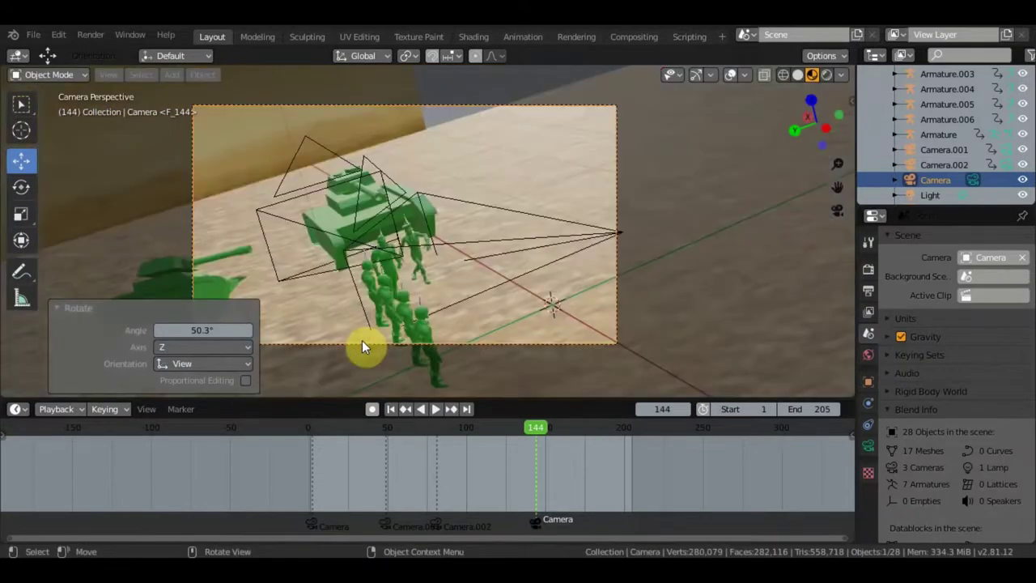
key(KP_0)
Raise the camera above the diorama and turn it to a new heading.
middle_drag(352, 308, 341, 211)
drag(364, 212, 356, 127)
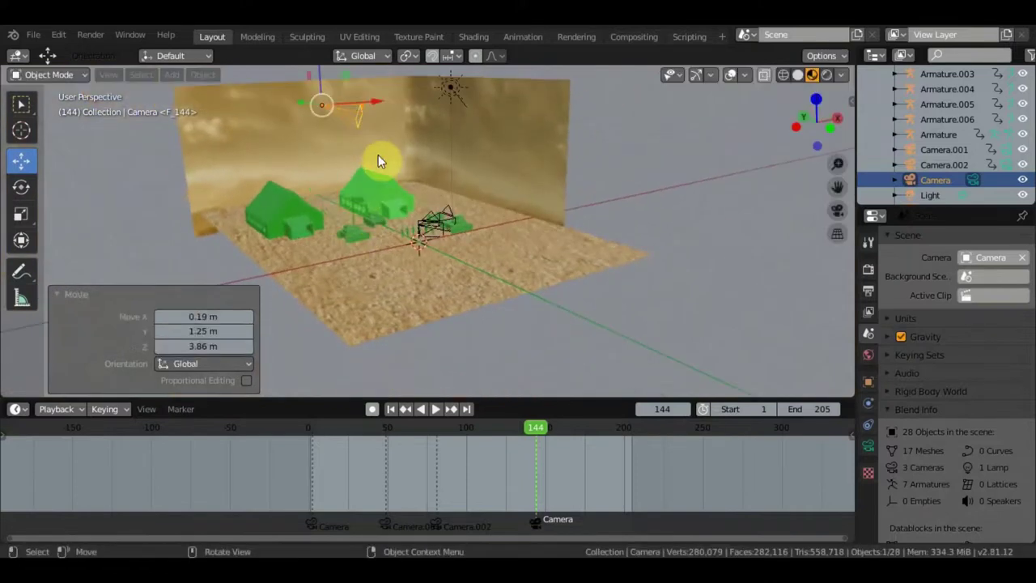
key(r)
click(356, 214)
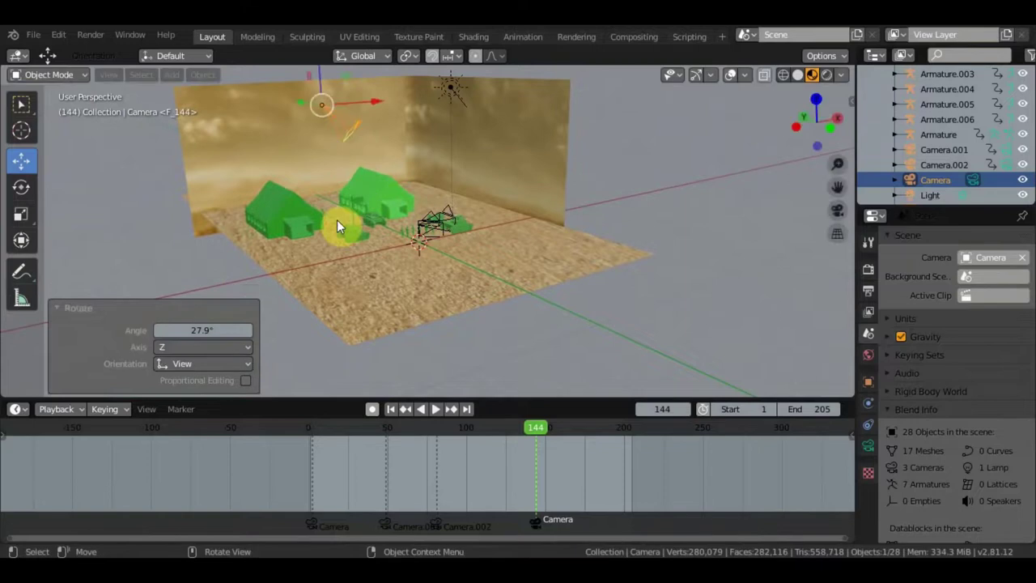
key(KP_0)
Rotate the camera to −42.7° and nudge it to frame the tanks and soldiers.
key(r)
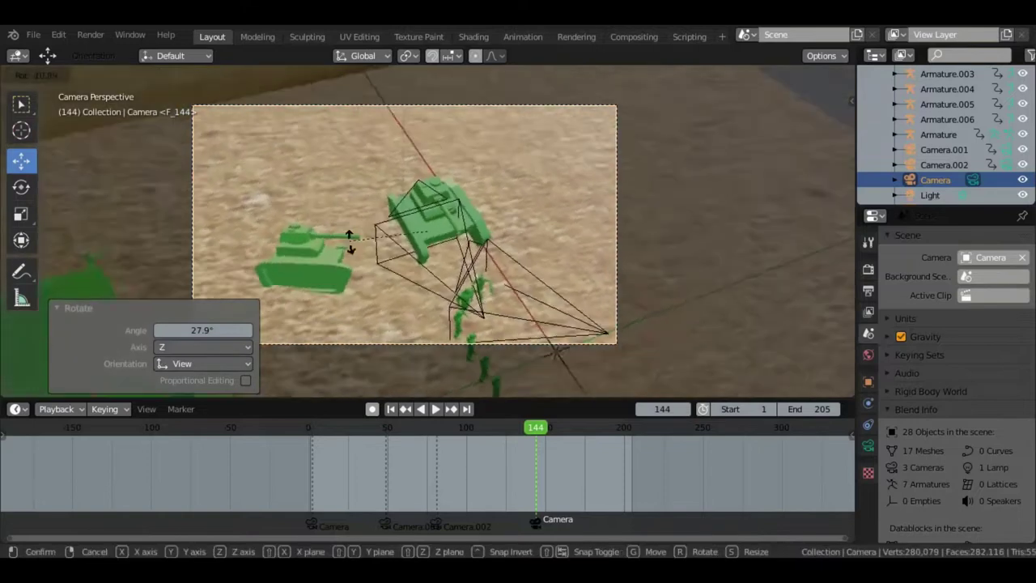
click(337, 201)
drag(340, 208, 406, 221)
key(r)
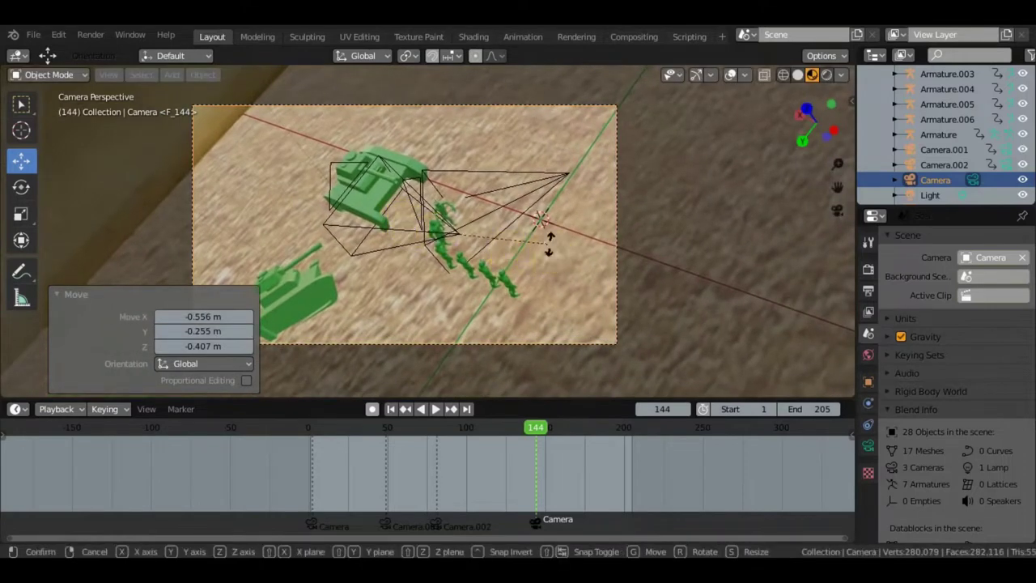
click(489, 166)
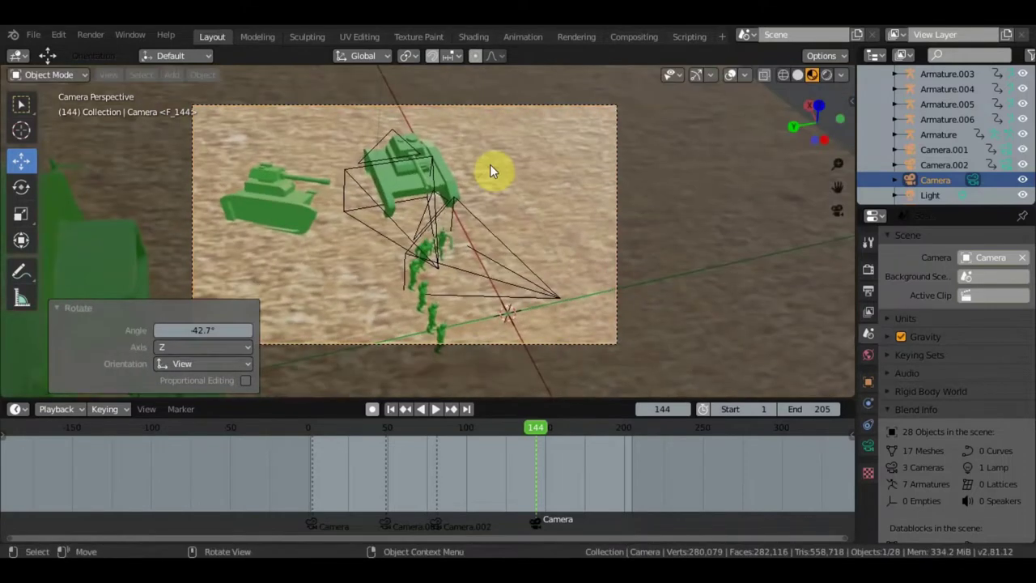
drag(488, 169, 493, 187)
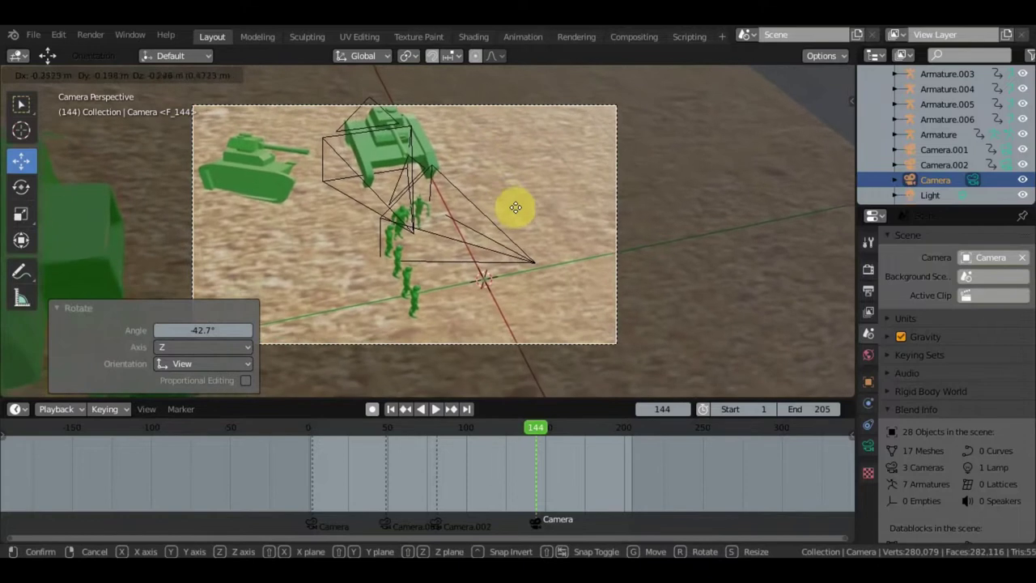
click(517, 215)
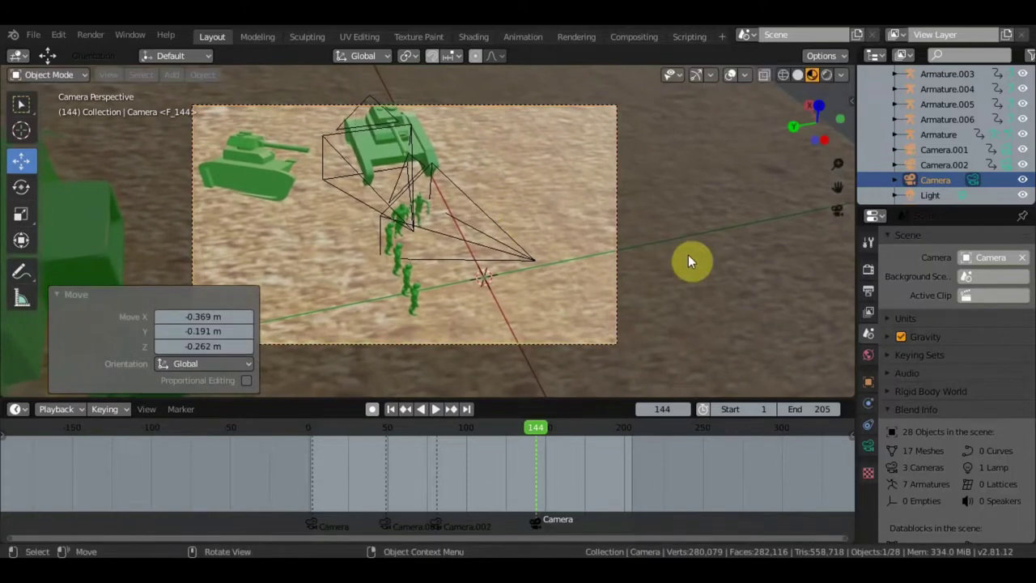
key(i)
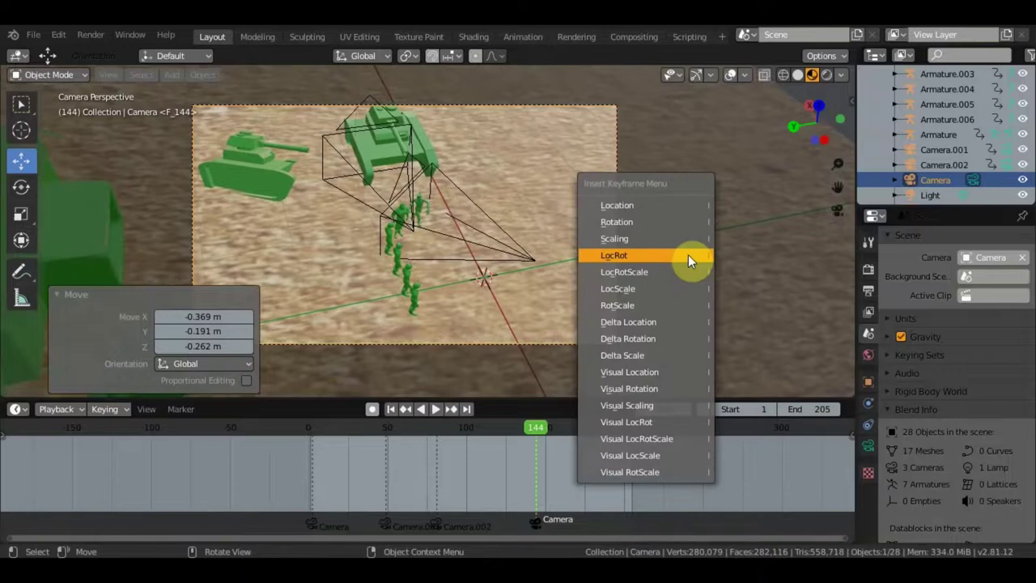
Key Camera's LocRot at frame 144, then play the animation backward, forward, and stop.
click(673, 254)
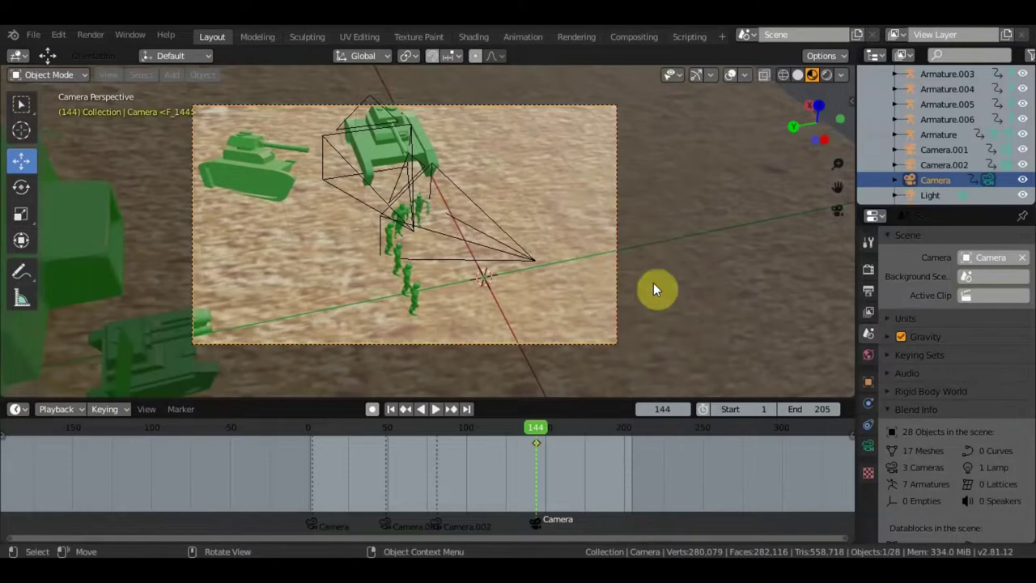
key(ctrl+shift+space)
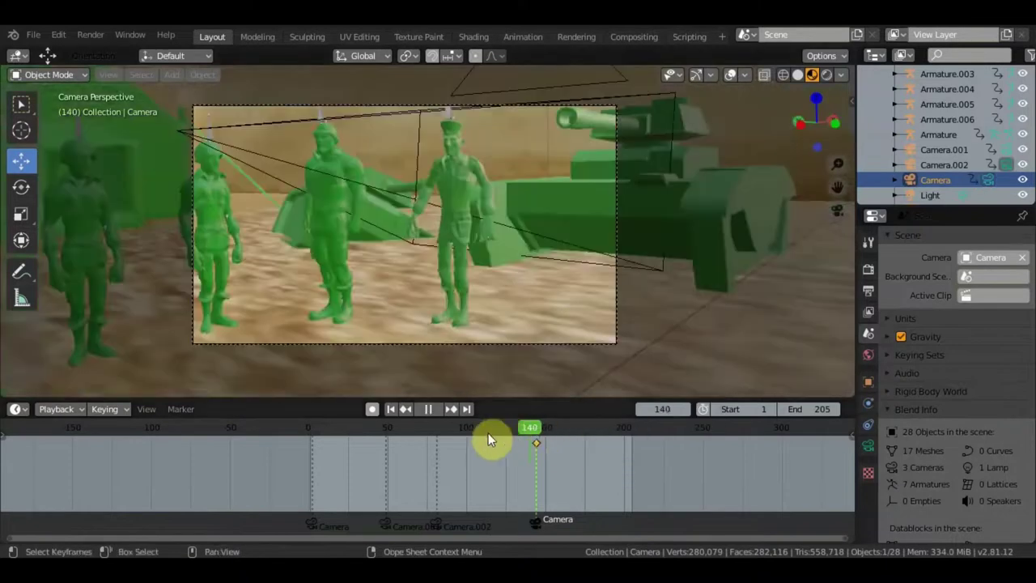
key(space)
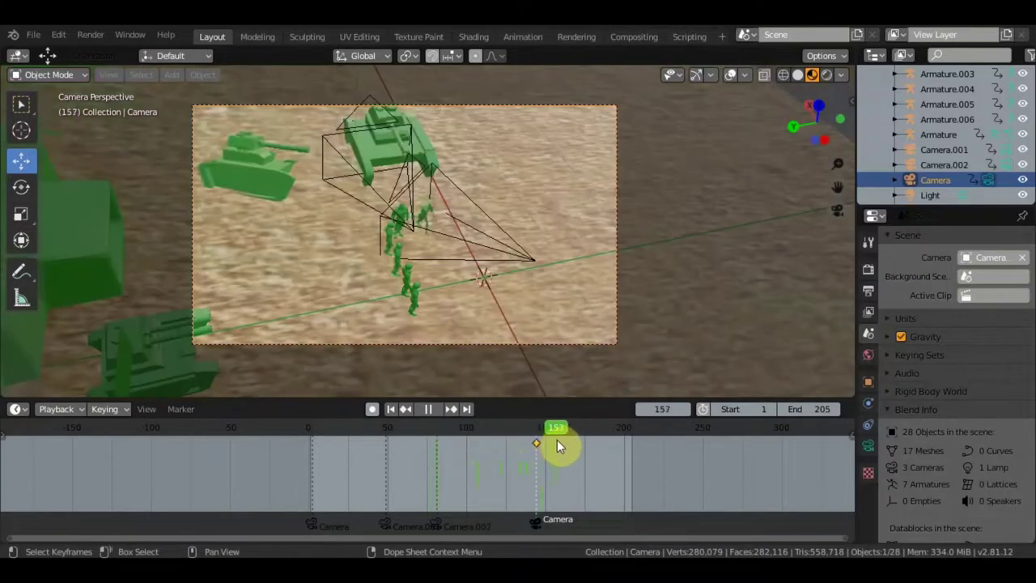
key(space)
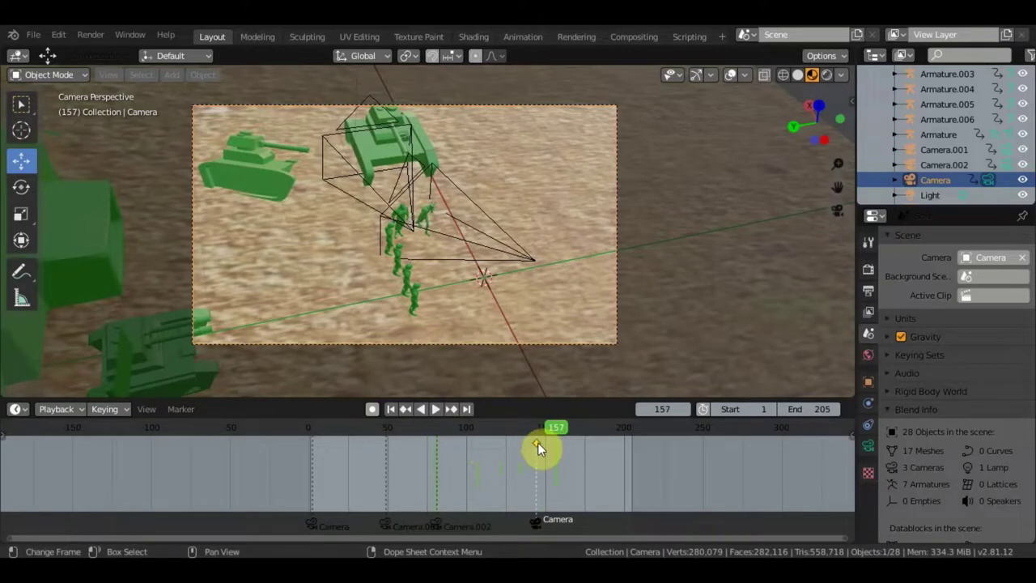
Slide the camera keyframe to about frame 174 and stop playback at frame 152.
drag(537, 442, 584, 443)
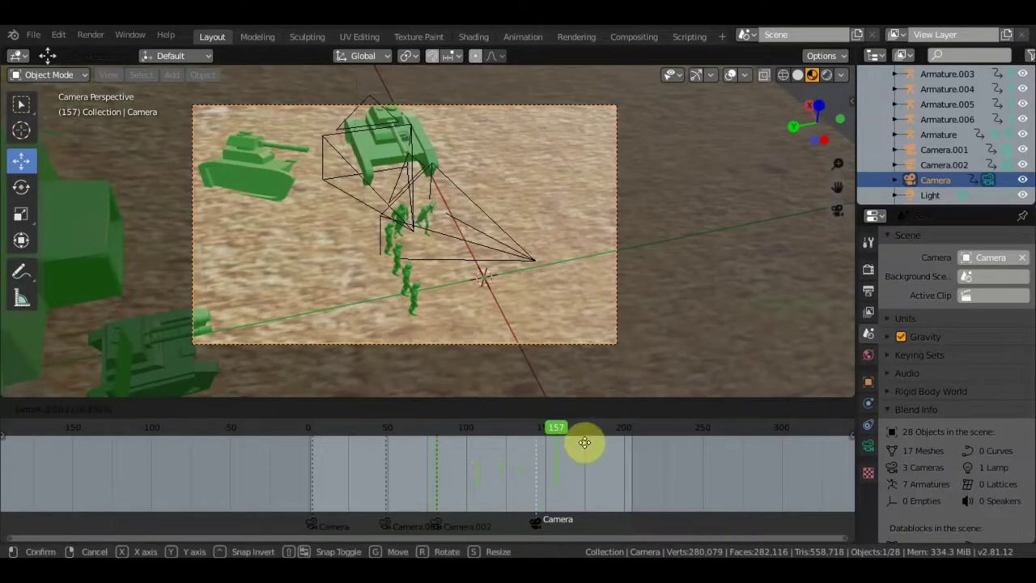
drag(584, 442, 585, 443)
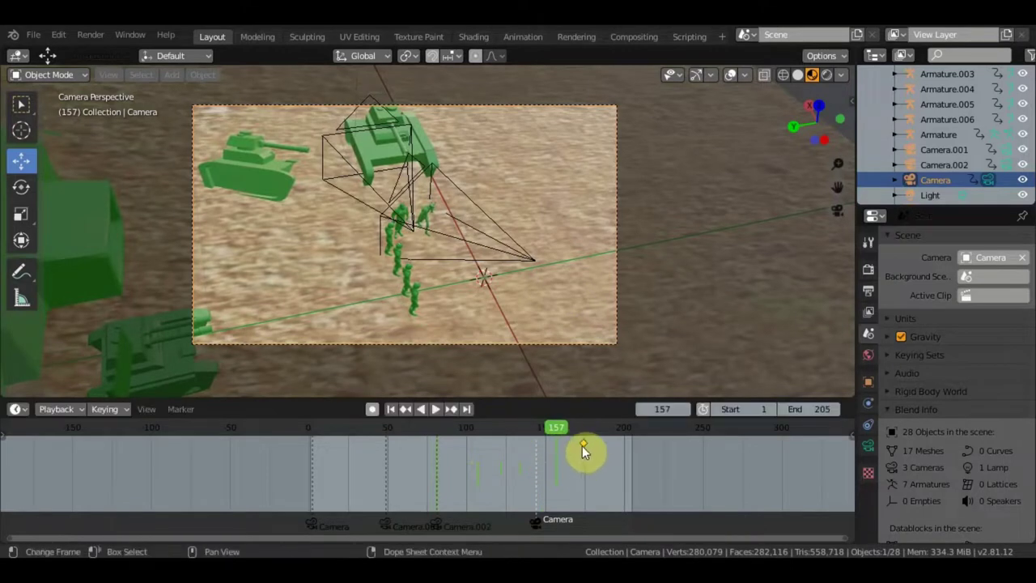
key(shift+ctrl+space)
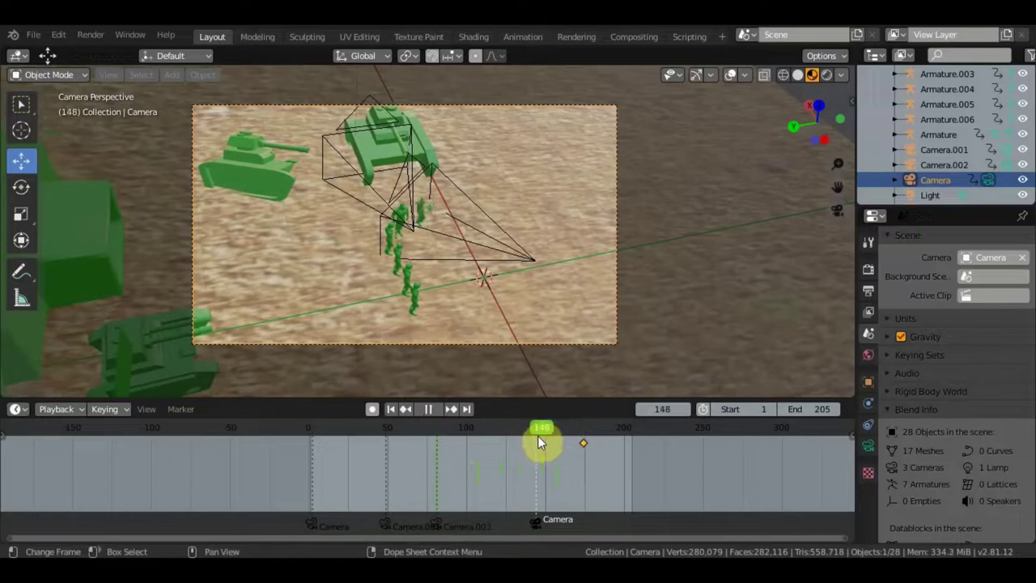
drag(538, 441, 550, 445)
key(space)
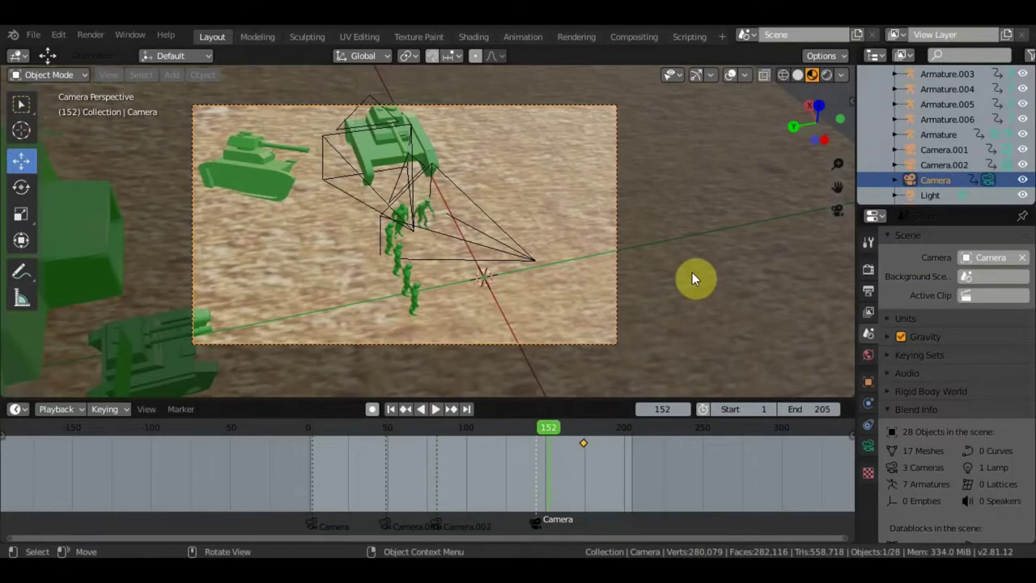
At frame 152, lower the camera 3.99 m along Z.
key(KP_0)
mouse_move(307, 114)
middle_down()
mouse_move(368, 182)
mouse_move(386, 131)
middle_up()
drag(371, 119, 387, 166)
key(KP_3)
Turn the camera at frame 152 and zoom into a front orthographic view.
key(r)
click(564, 172)
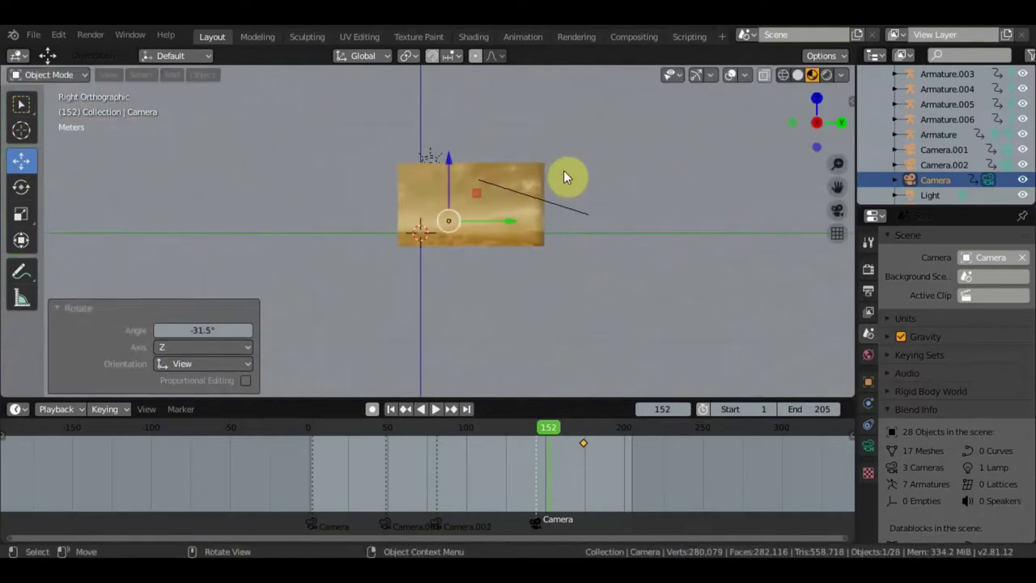
key(KP_1)
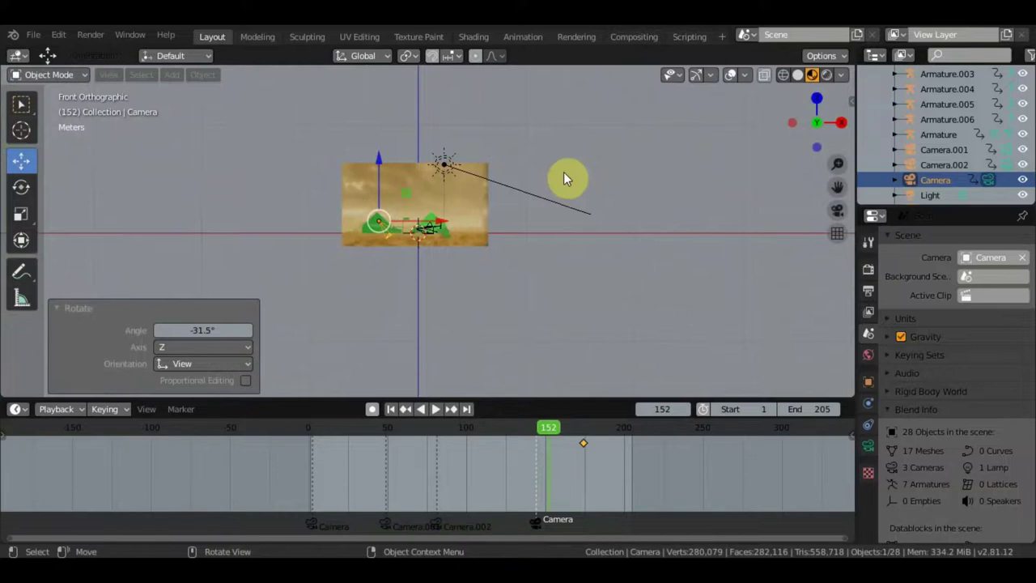
scroll(405, 243, up, 6)
scroll(406, 241, up, 2)
scroll(406, 241, up, 1)
Rotate the camera further, to about −34.7°, and shift it toward the soldiers.
key(r)
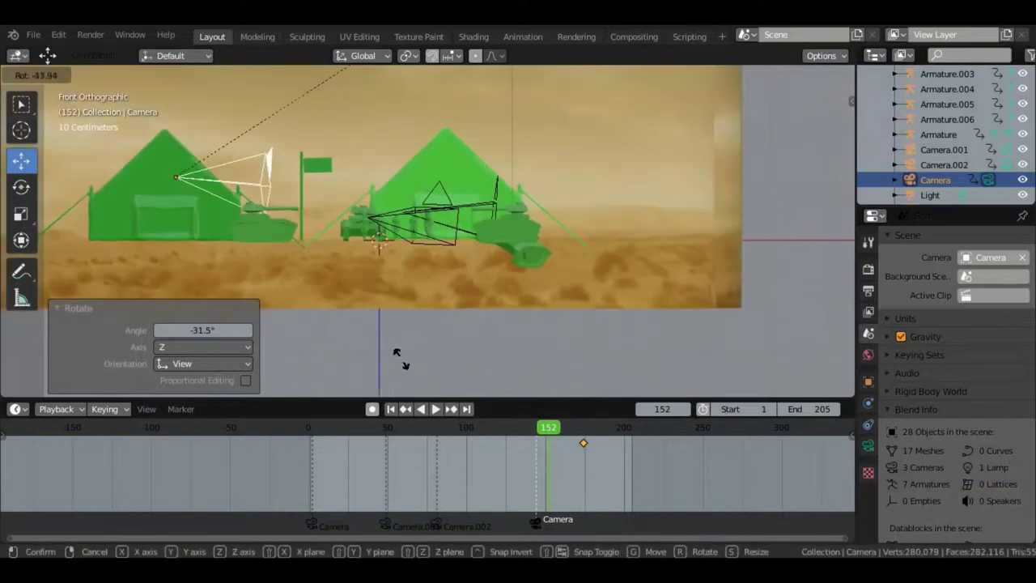
click(393, 316)
mouse_move(393, 316)
middle_down()
mouse_move(621, 314)
mouse_move(644, 289)
middle_up()
key(r)
click(463, 151)
key(g)
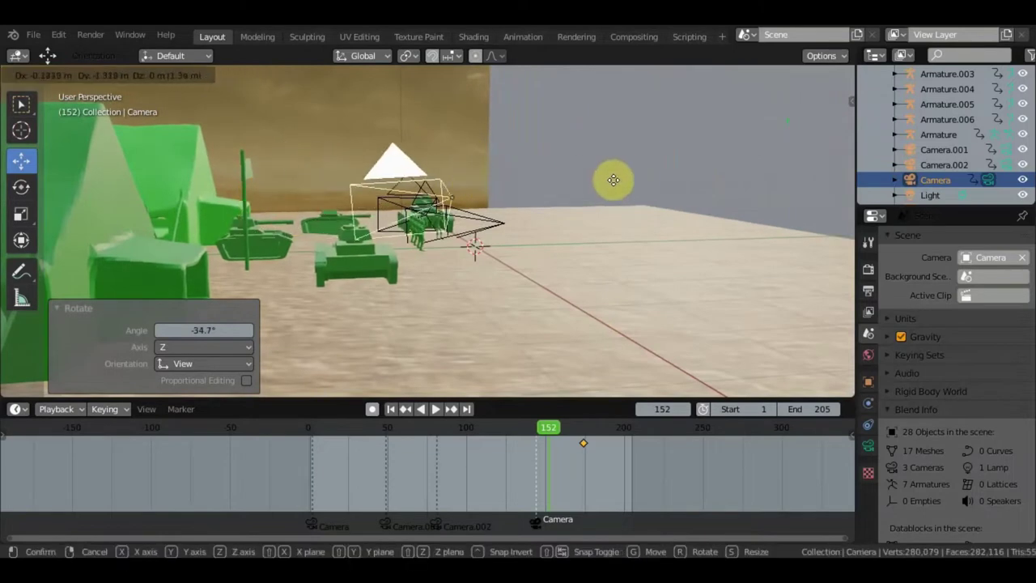
click(698, 184)
Refine the camera position in camera view so soldiers fill the shot before a tank.
middle_drag(697, 184, 625, 314)
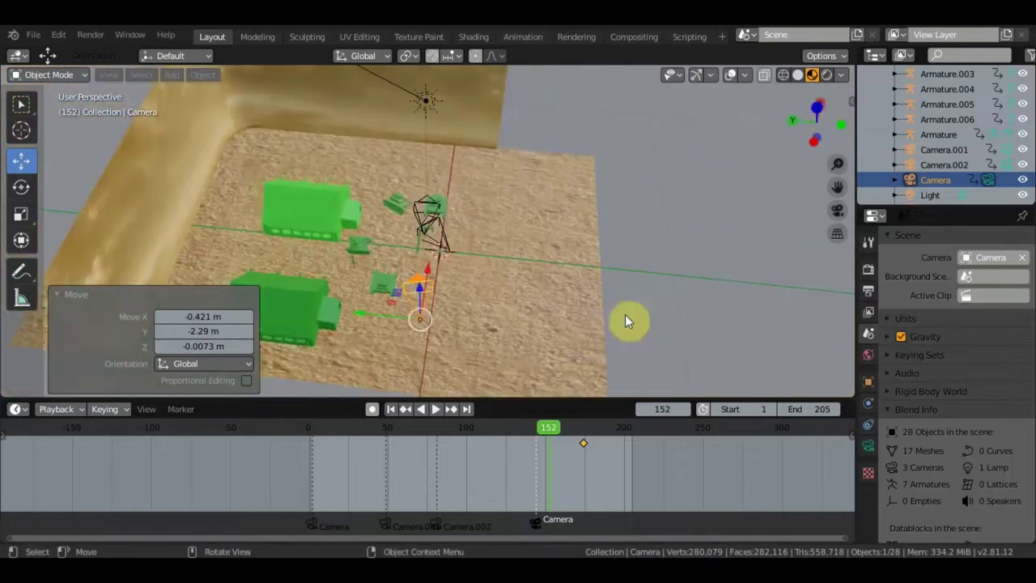
key(g)
click(560, 316)
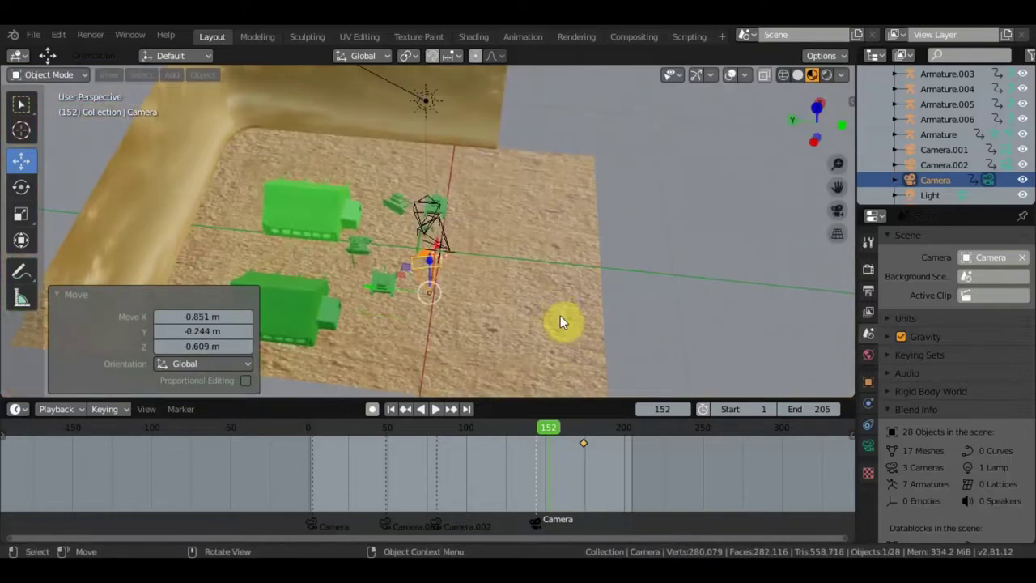
key(KP_0)
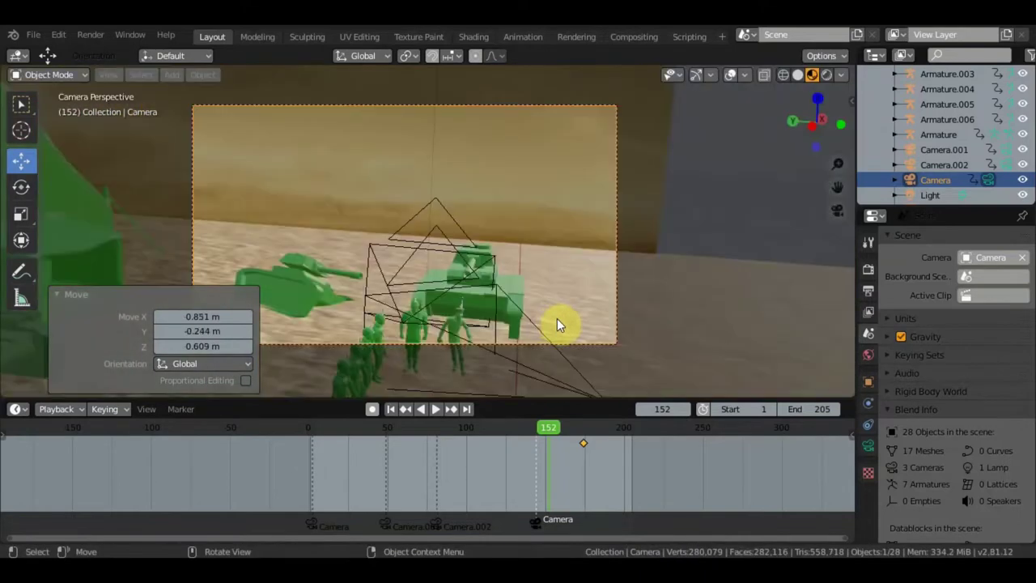
key(g)
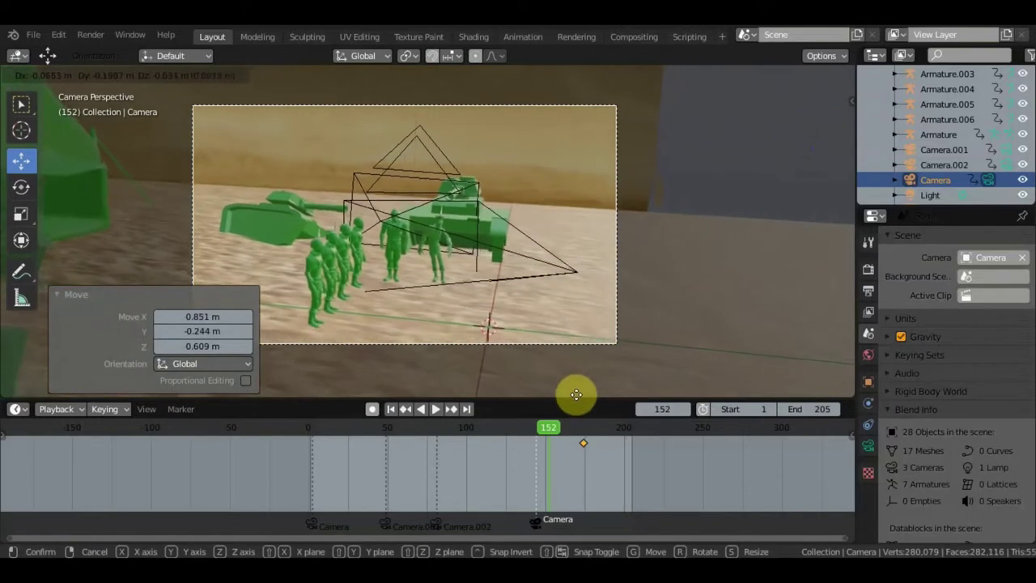
click(576, 395)
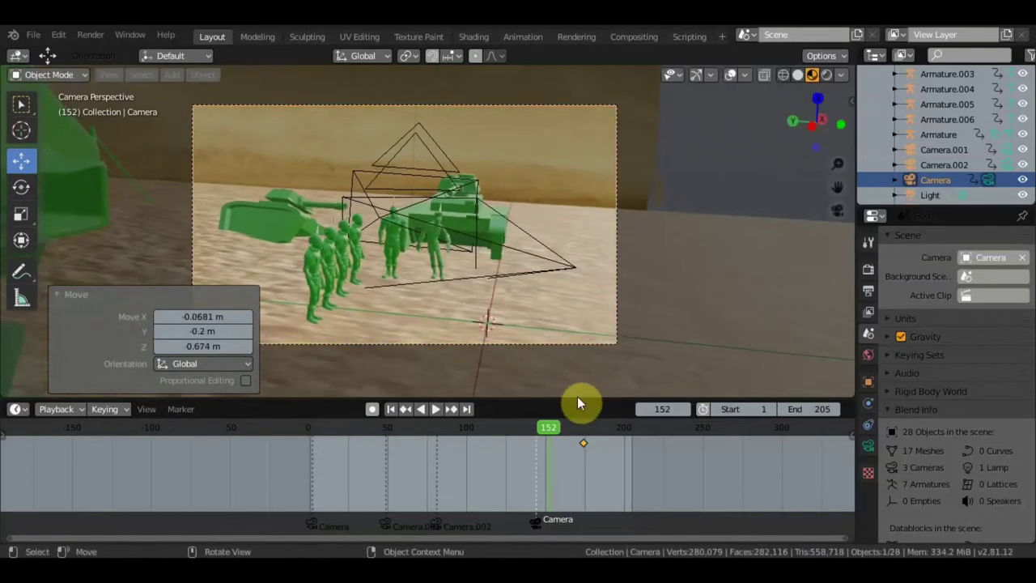
Key the Camera's location and rotation at frame 152.
key(i)
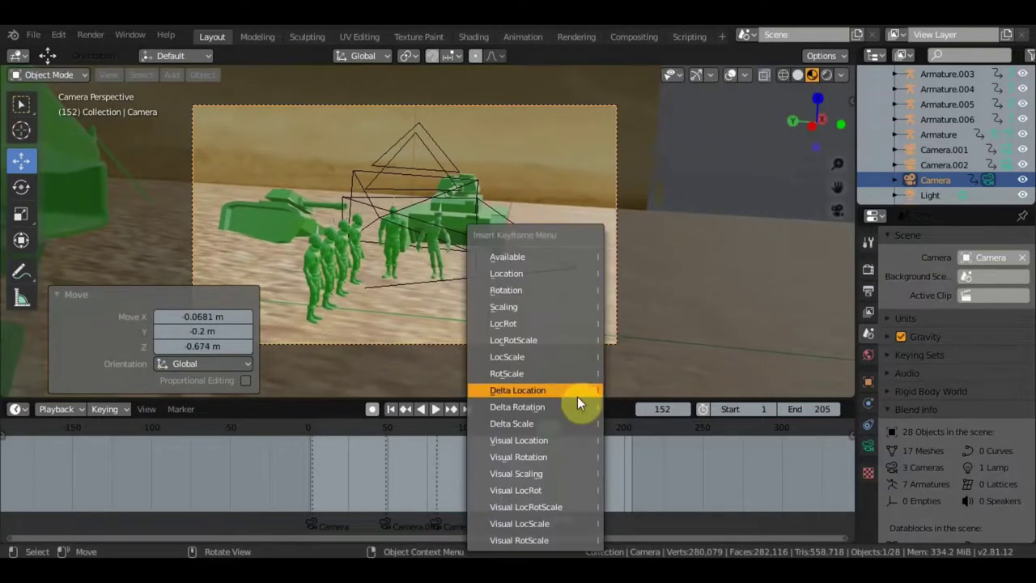
click(553, 323)
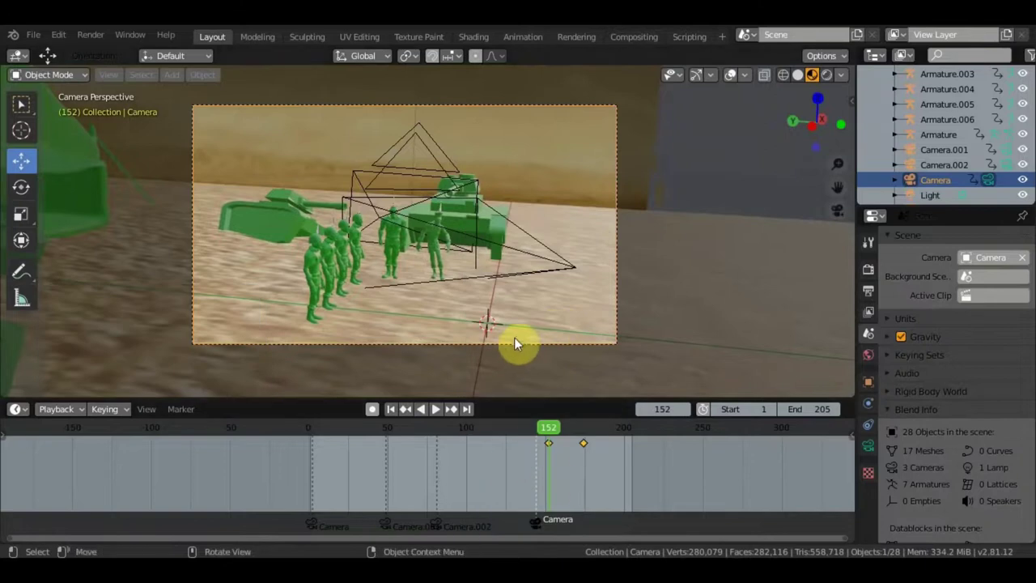
key(KP_0)
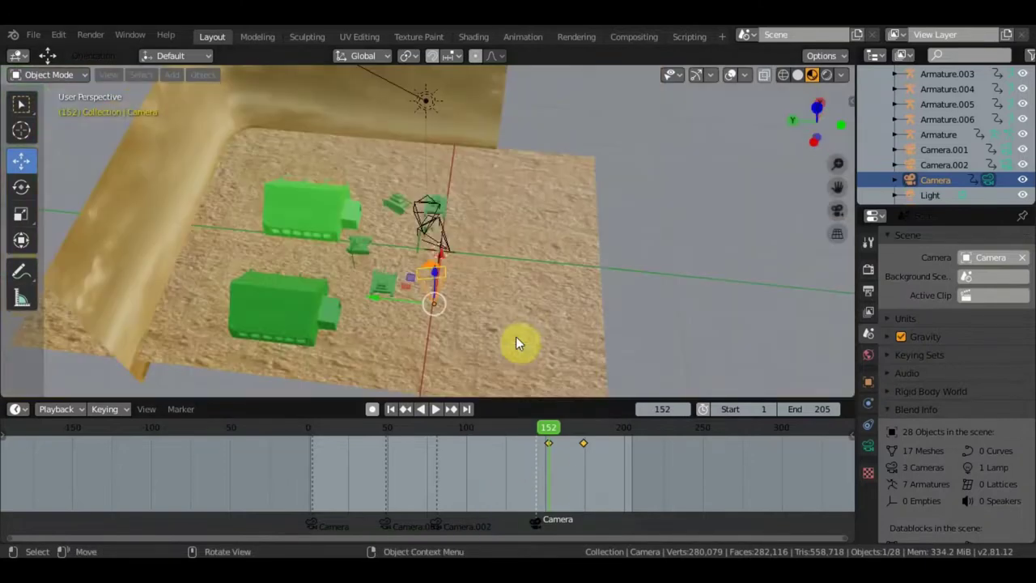
key(KP_7)
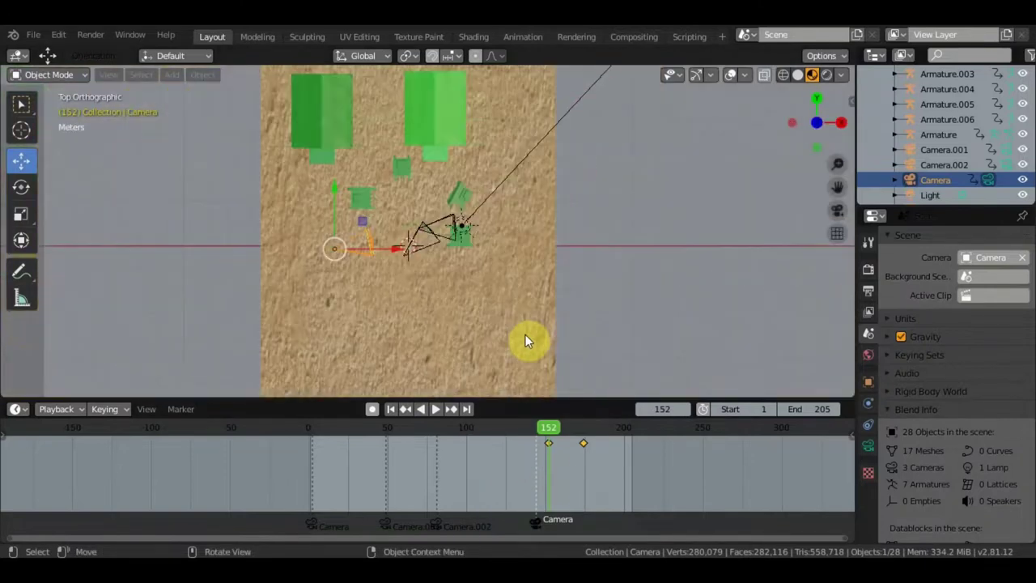
Turn and move the Camera for a soldier close-up, then key LocRot again.
key(r)
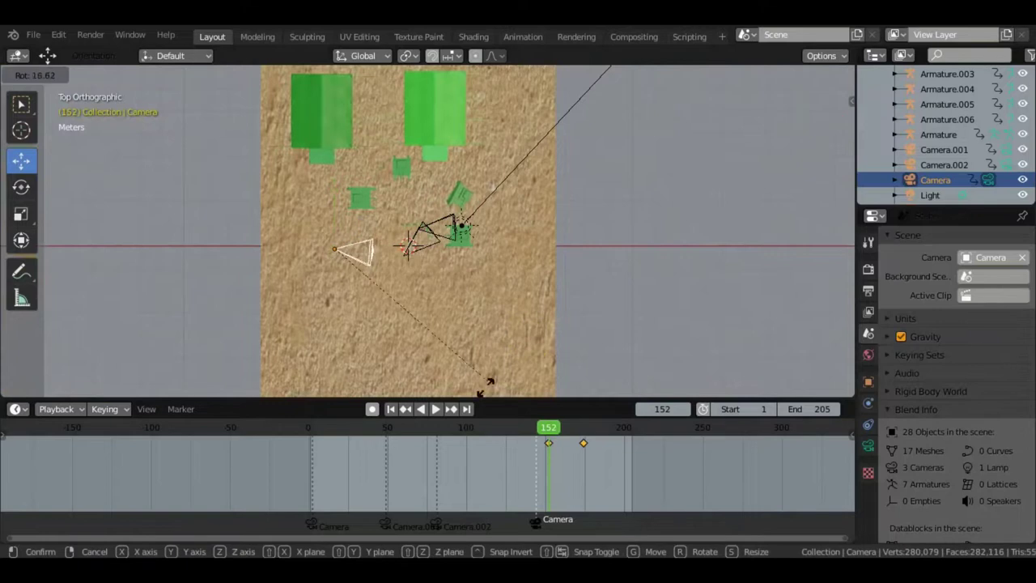
click(427, 100)
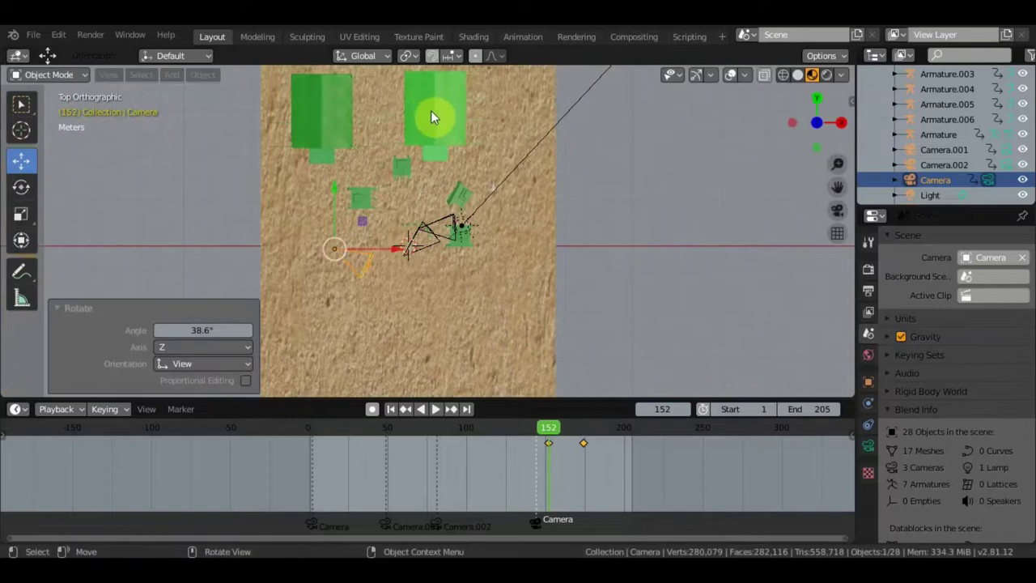
key(g)
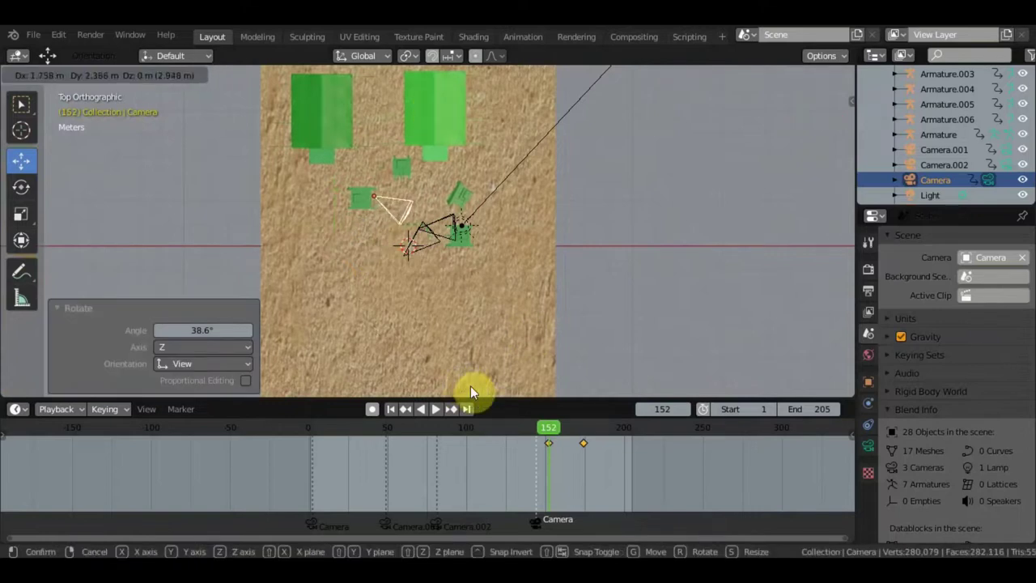
click(471, 385)
key(KP_0)
key(g)
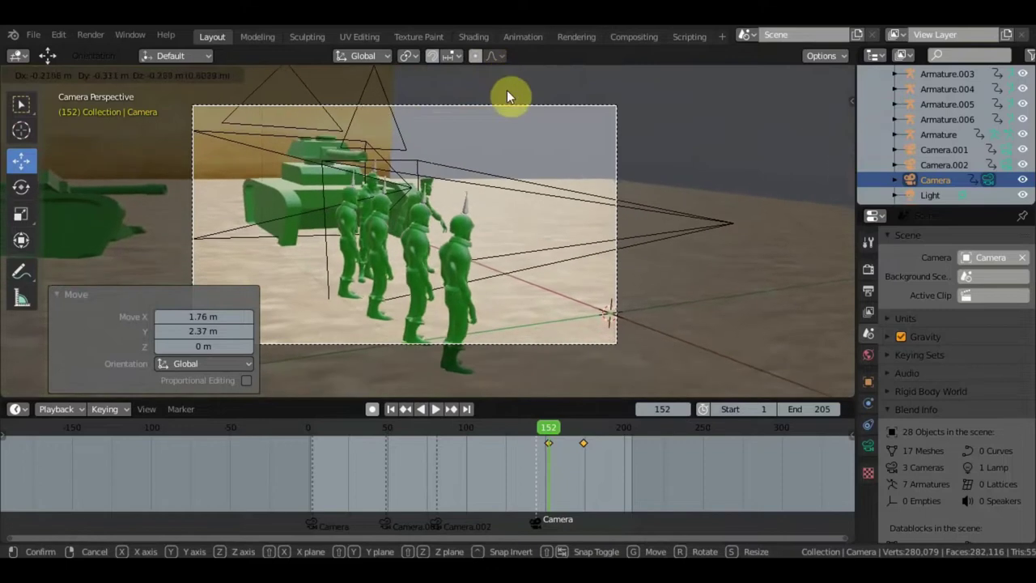
click(507, 90)
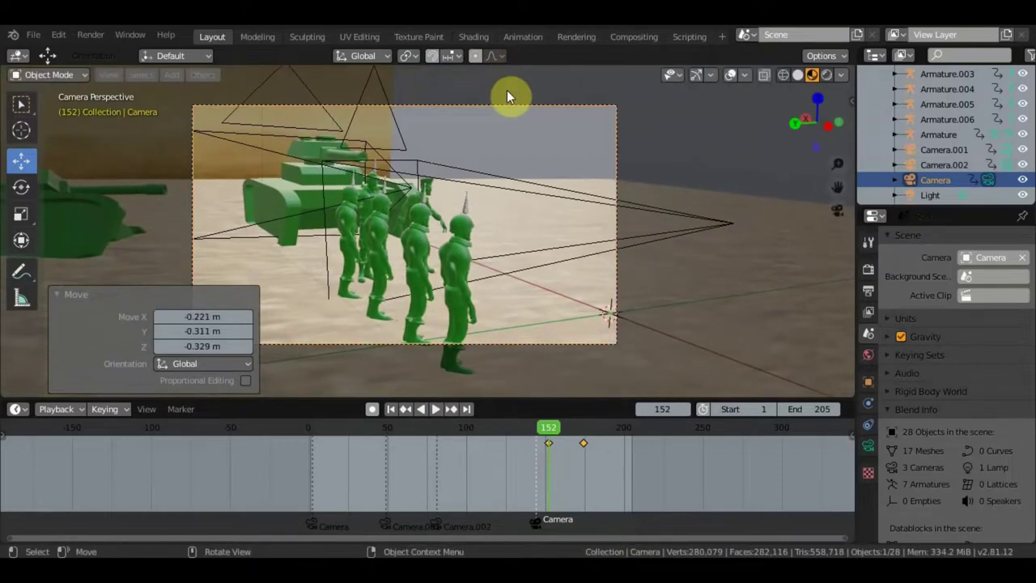
key(i)
click(487, 133)
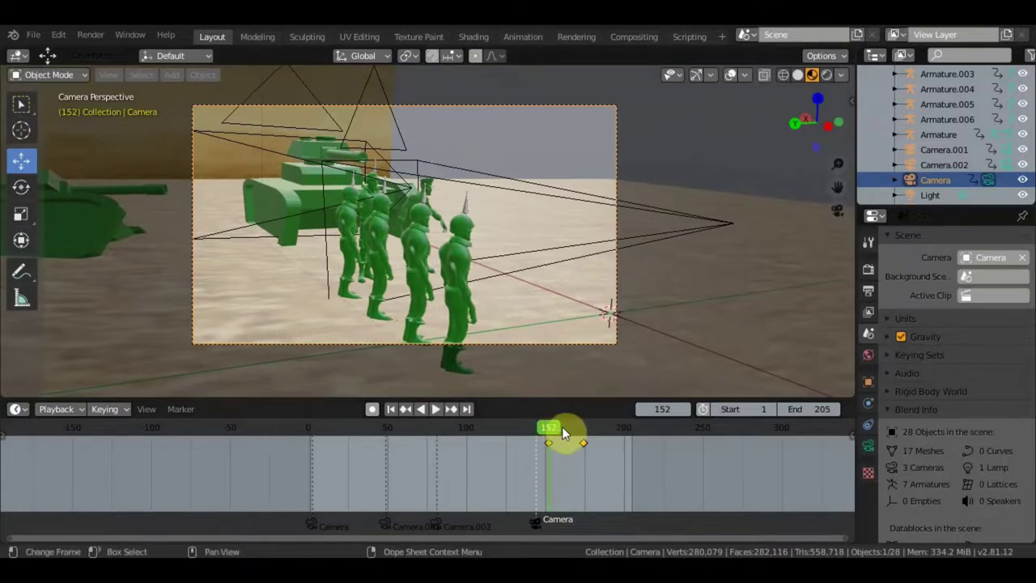
Play the animation to frame 205, scrubbing back to review, then stop.
key(space)
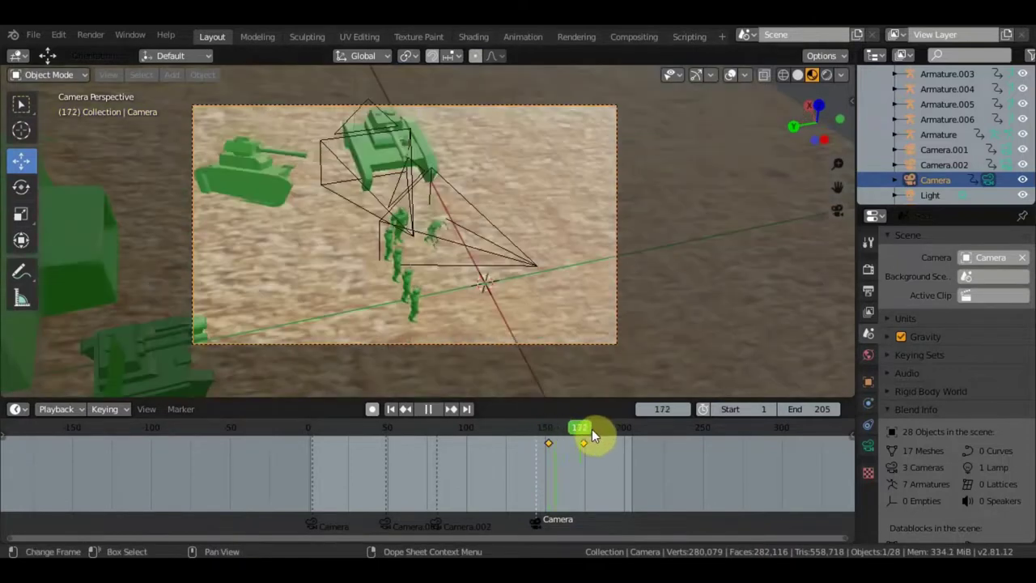
mouse_move(528, 437)
mouse_down()
mouse_move(314, 418)
mouse_move(452, 429)
mouse_up()
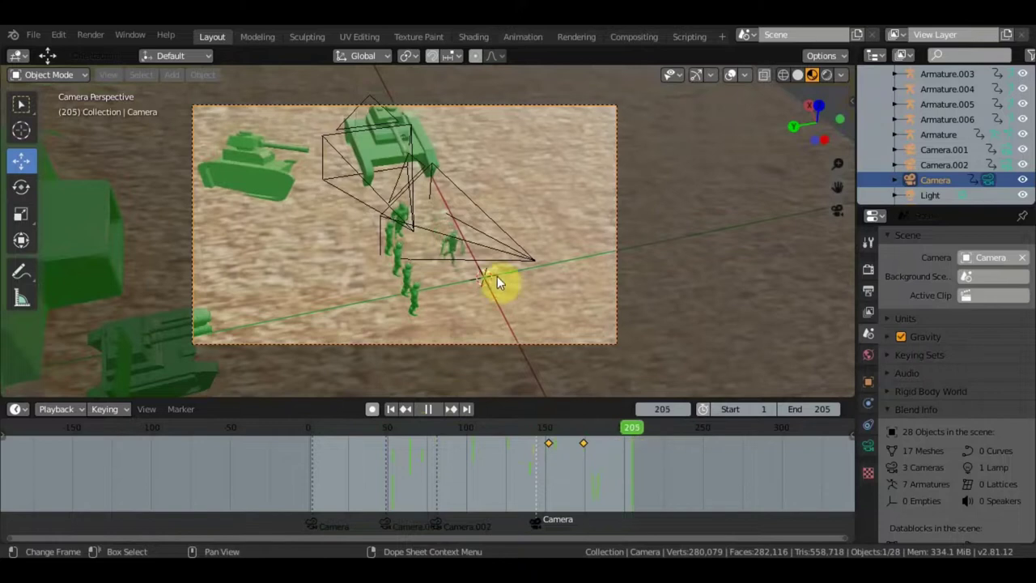
key(space)
Orbit around the soldiers, select Camera.001 then Camera.002, and look through the scene camera.
scroll(493, 274, up, 3)
mouse_move(492, 274)
middle_down()
mouse_move(405, 226)
mouse_move(345, 217)
middle_up()
scroll(347, 218, up, 3)
scroll(349, 218, up, 3)
scroll(350, 220, up, 2)
scroll(349, 220, down, 3)
mouse_move(351, 221)
middle_down()
mouse_move(444, 236)
mouse_move(385, 233)
mouse_move(435, 251)
mouse_move(425, 272)
middle_up()
scroll(385, 233, down, 3)
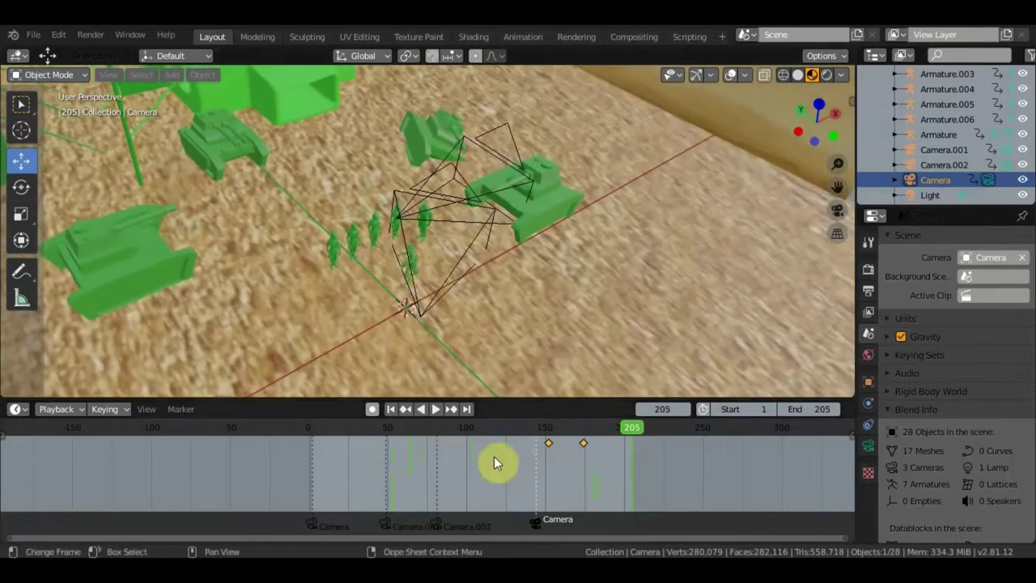
scroll(447, 232, up, 3)
mouse_move(430, 230)
middle_down()
mouse_move(331, 221)
mouse_move(408, 190)
mouse_move(457, 200)
mouse_move(471, 220)
mouse_move(537, 189)
middle_up()
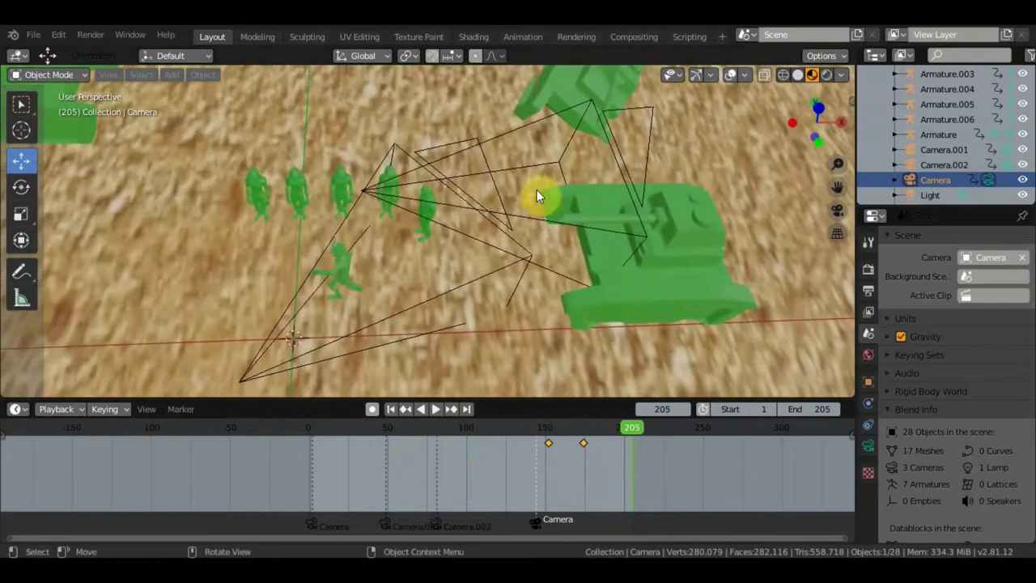
click(610, 153)
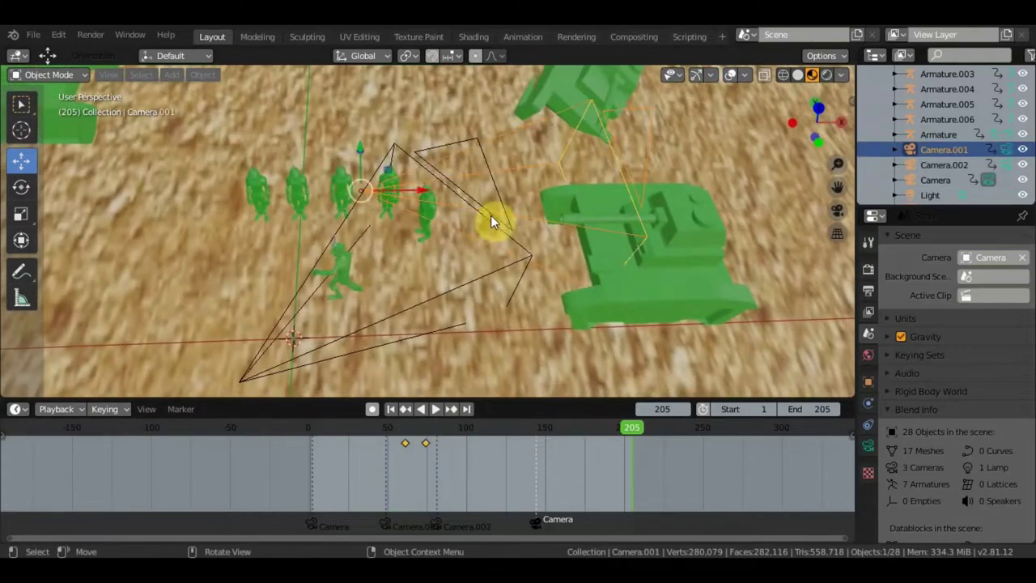
click(429, 305)
key(KP_0)
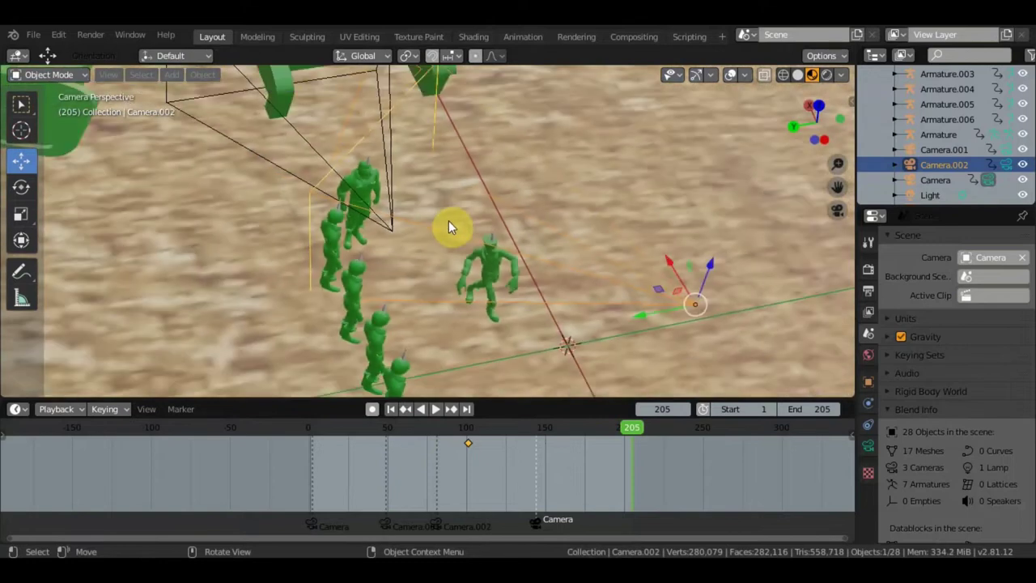
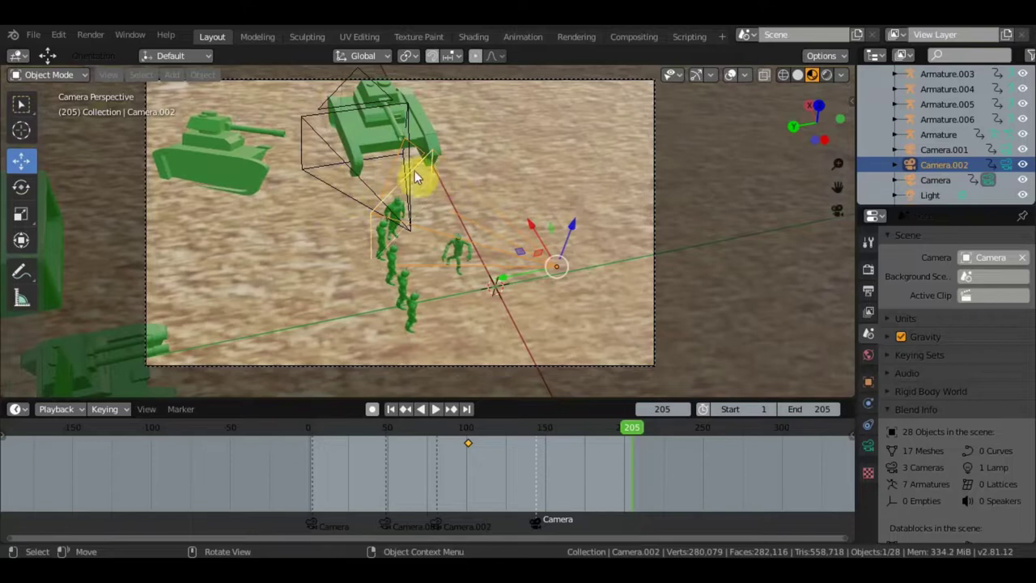
Hide the overlays, click the tank and ground, and orbit out of the camera view.
click(727, 77)
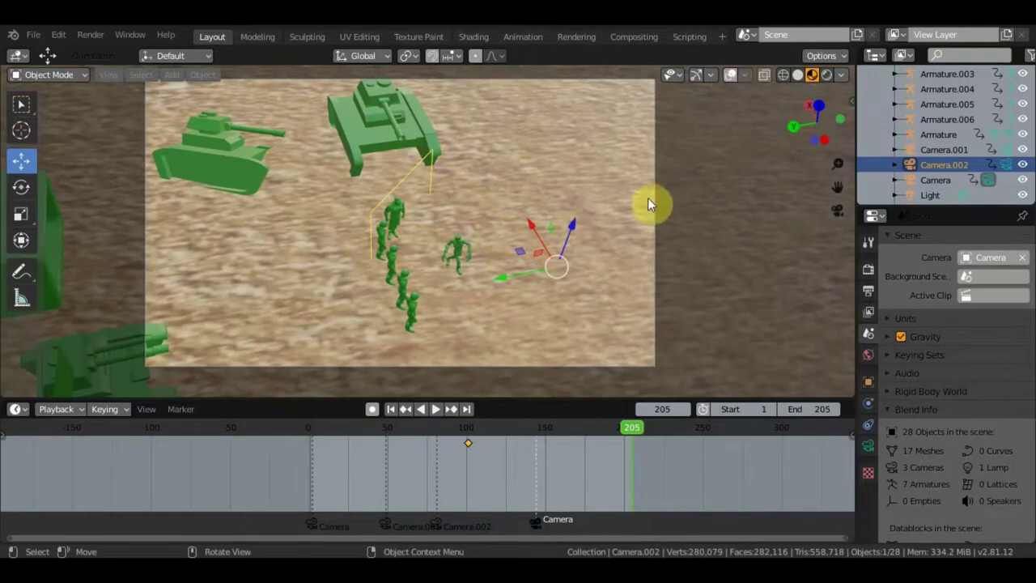
click(417, 131)
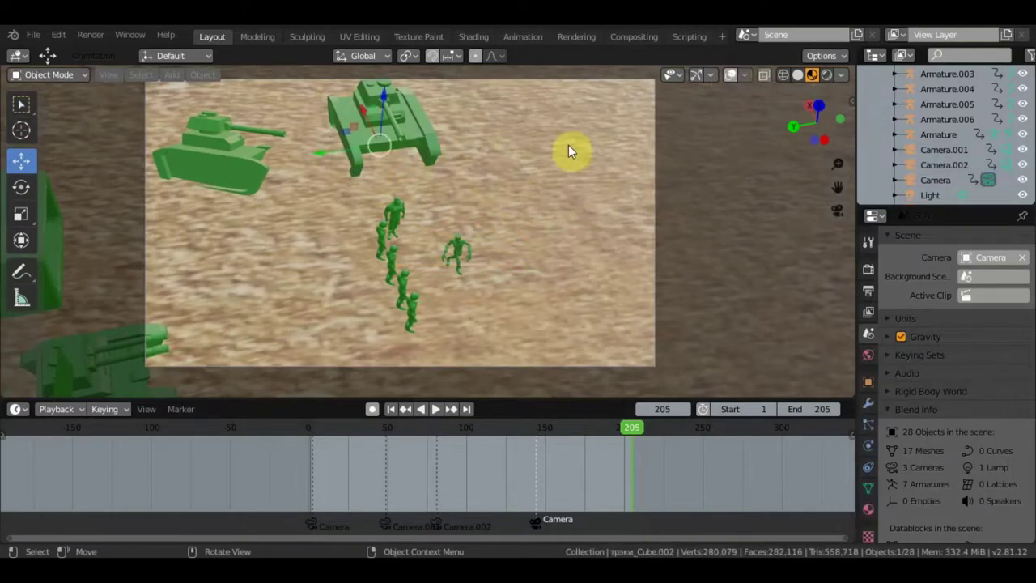
click(572, 196)
mouse_move(522, 267)
middle_down()
mouse_move(514, 227)
mouse_move(296, 206)
mouse_move(439, 224)
mouse_move(423, 222)
mouse_move(503, 146)
middle_up()
Restore the overlays, reframe the soldiers and tank, and select Camera.002.
click(731, 75)
mouse_move(559, 197)
middle_down()
mouse_move(588, 233)
mouse_move(766, 132)
middle_up()
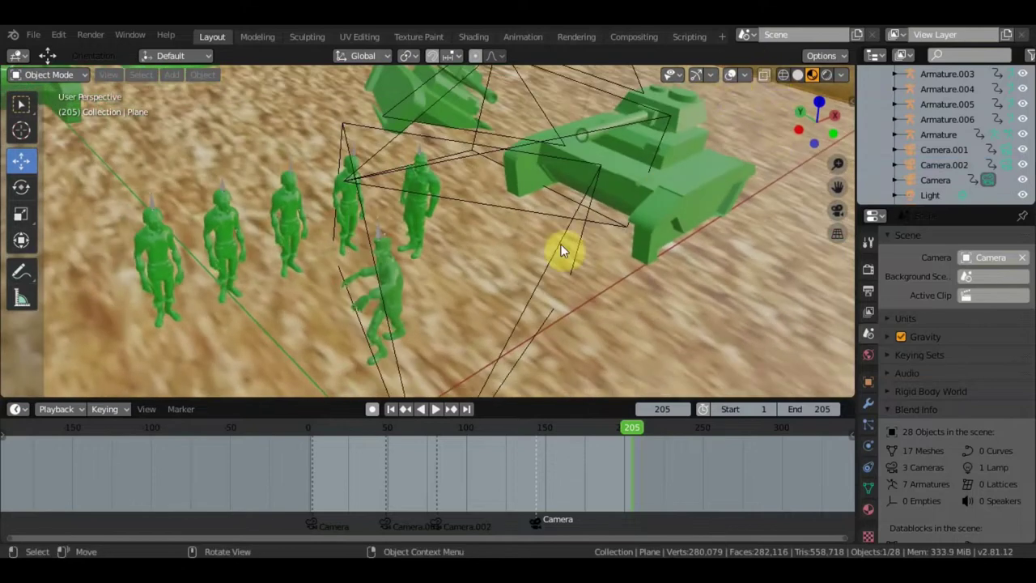
scroll(494, 272, down, 4)
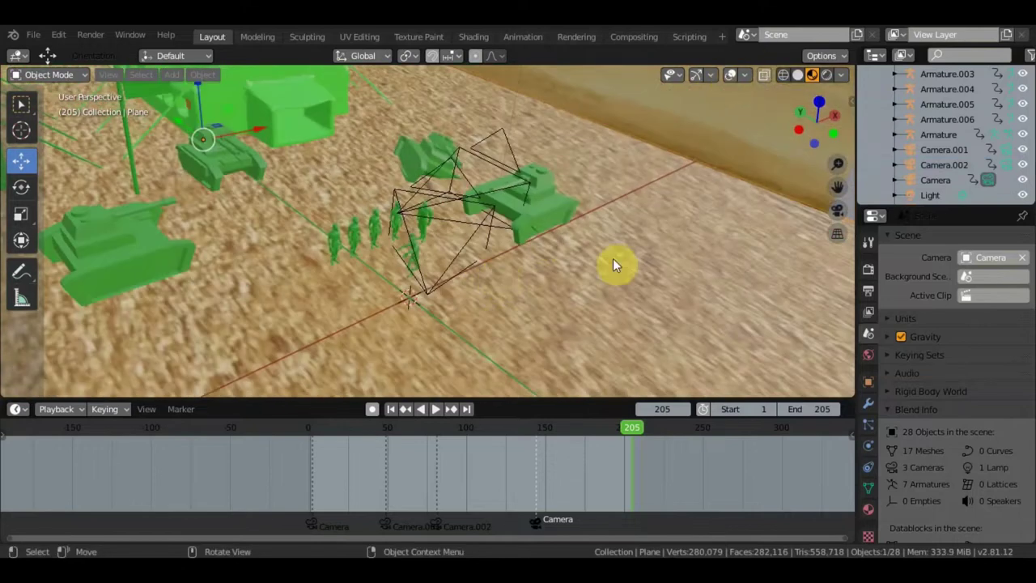
middle_drag(579, 262, 476, 299)
click(418, 272)
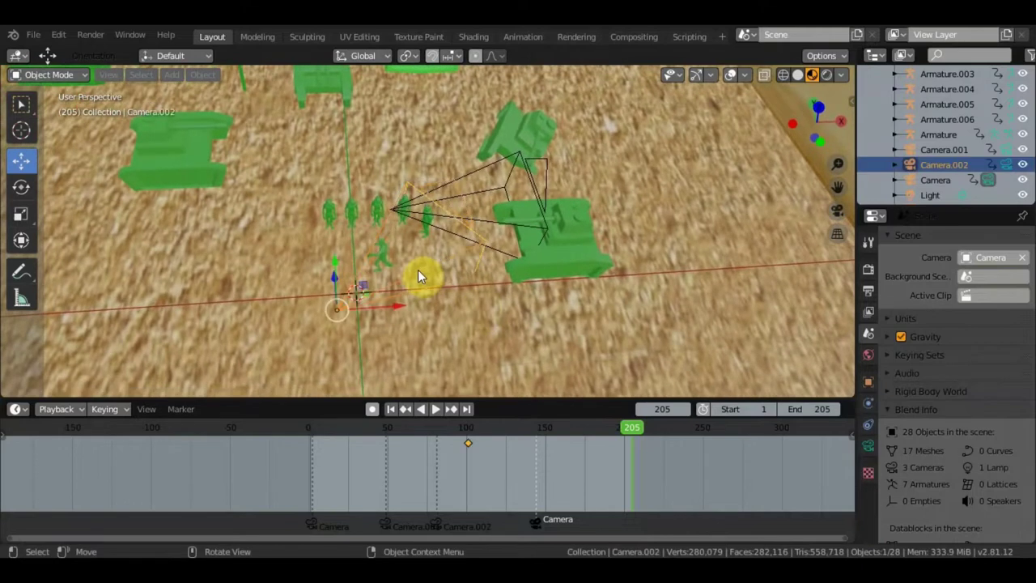
Move Camera.002 about 2.9 m along X beside the soldiers and tanks.
middle_drag(427, 268, 381, 204)
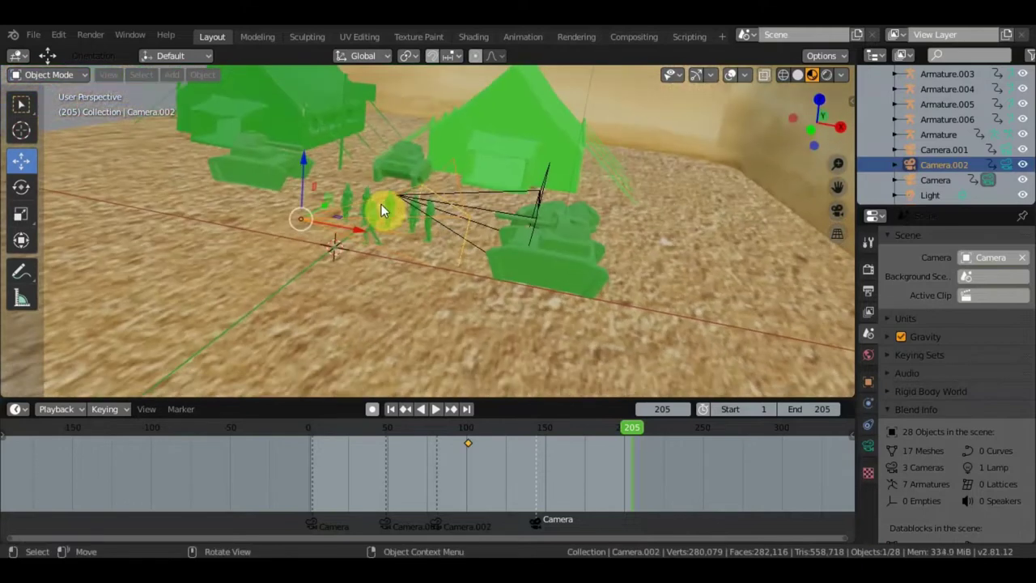
key(g)
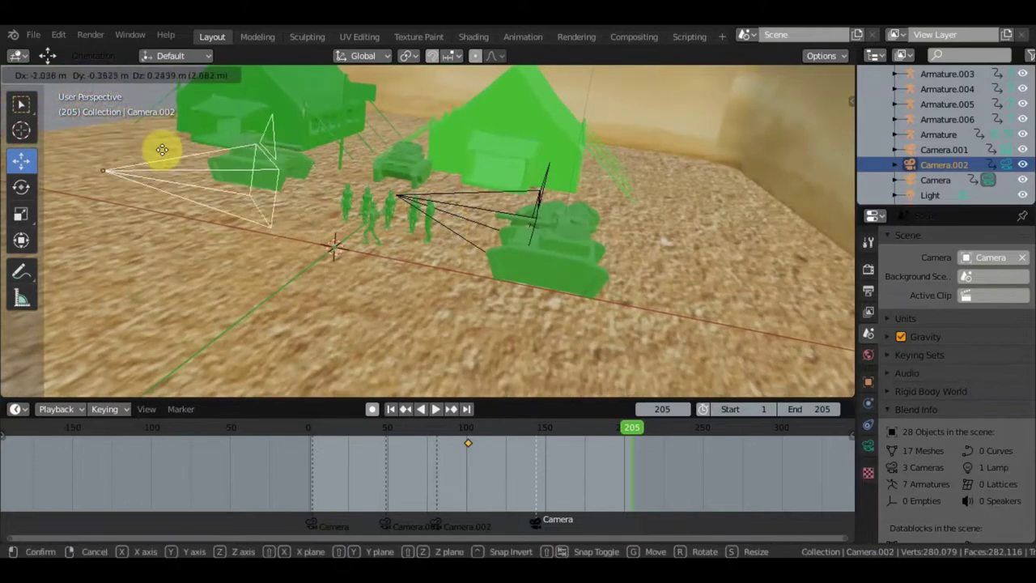
click(96, 143)
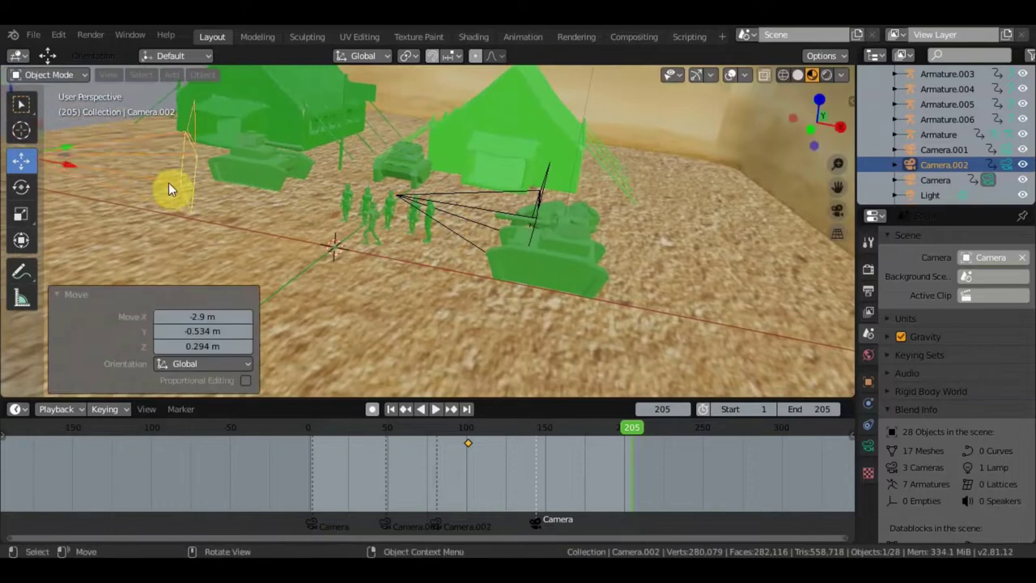
Reframe the view over the soldiers and cameras, then reselect Camera.002.
middle_drag(168, 186, 208, 205)
scroll(208, 198, down, 2)
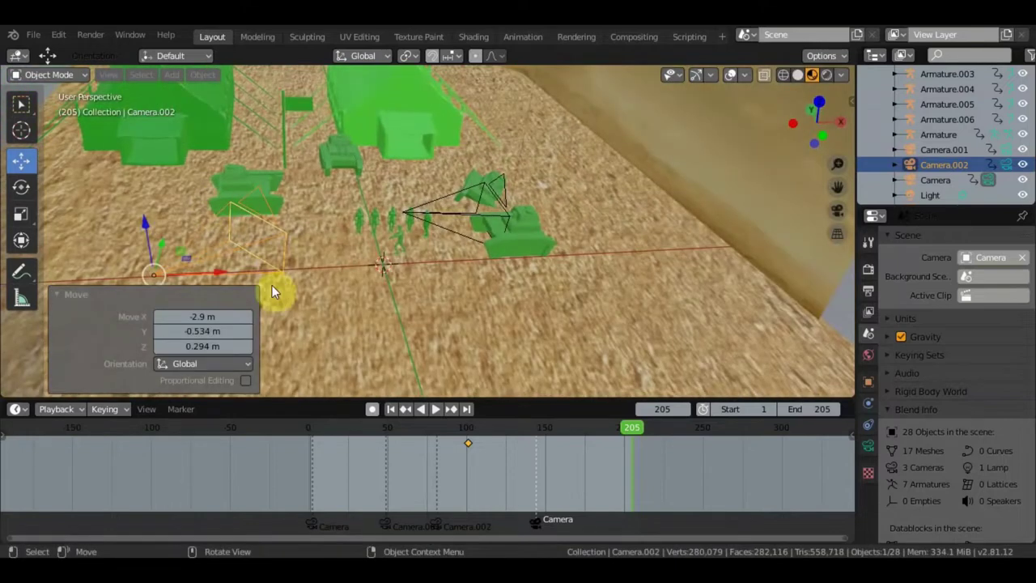
click(356, 333)
scroll(353, 335, up, 2)
scroll(364, 335, up, 2)
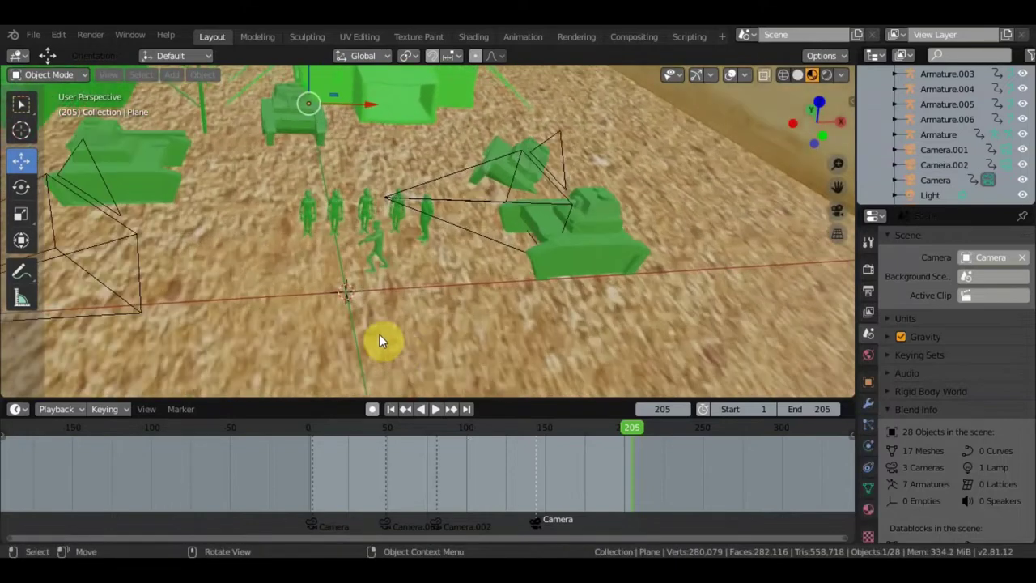
shift+middle_drag(382, 339, 582, 319)
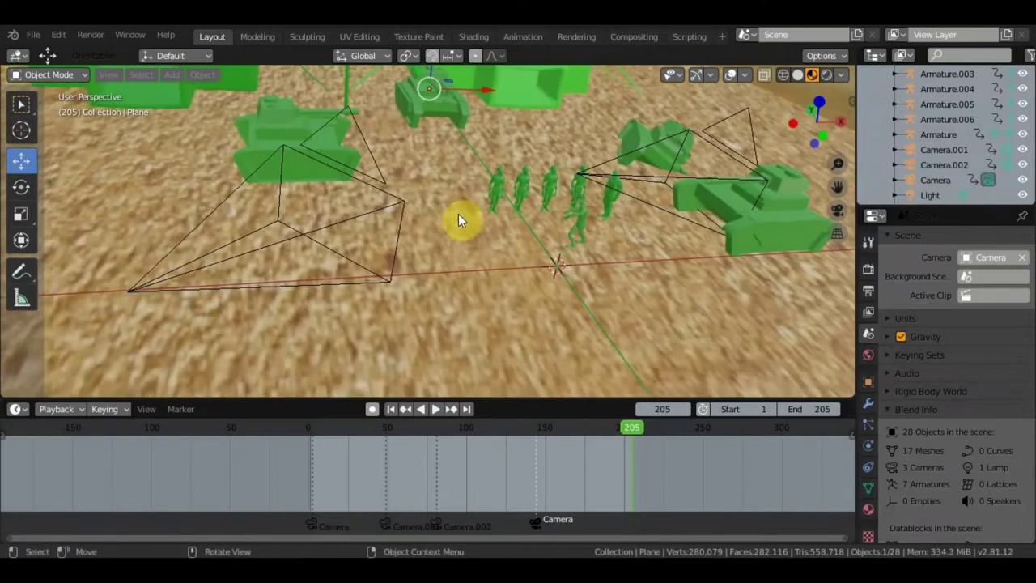
shift+middle_drag(591, 228, 315, 93)
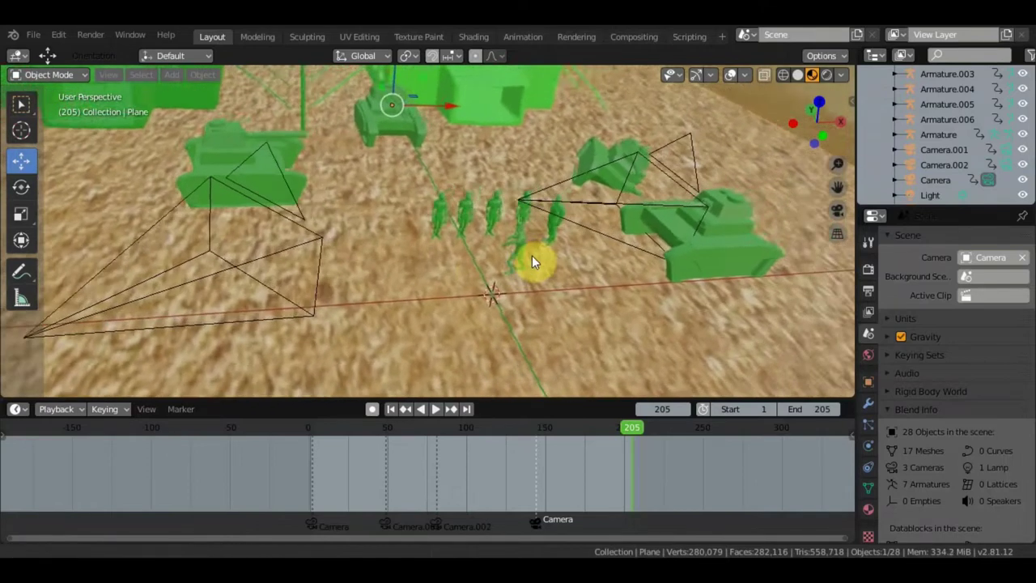
middle_drag(352, 211, 508, 108)
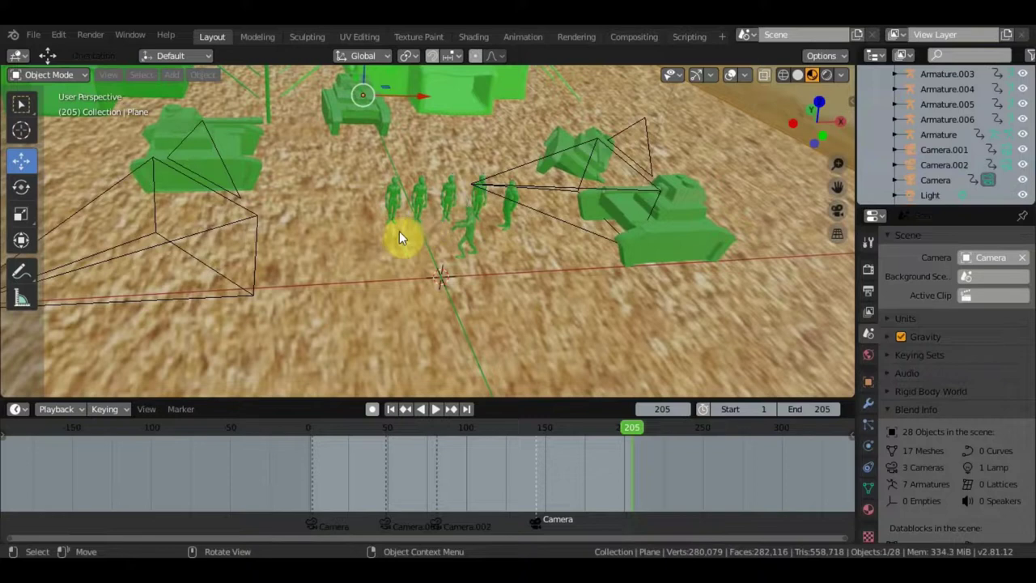
click(253, 242)
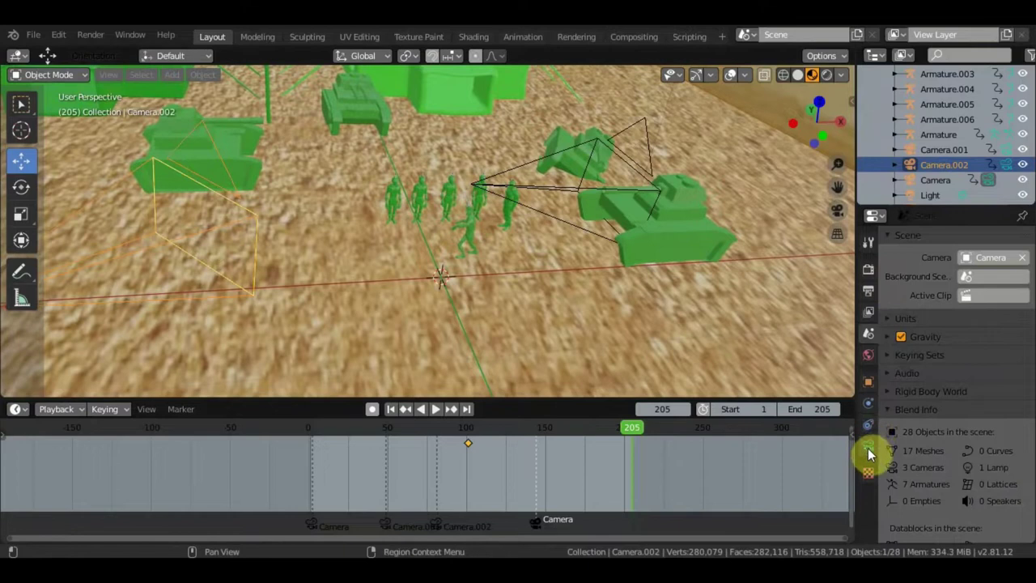
Add an empty Track To constraint to Camera.002 from Object Constraint Properties.
click(871, 425)
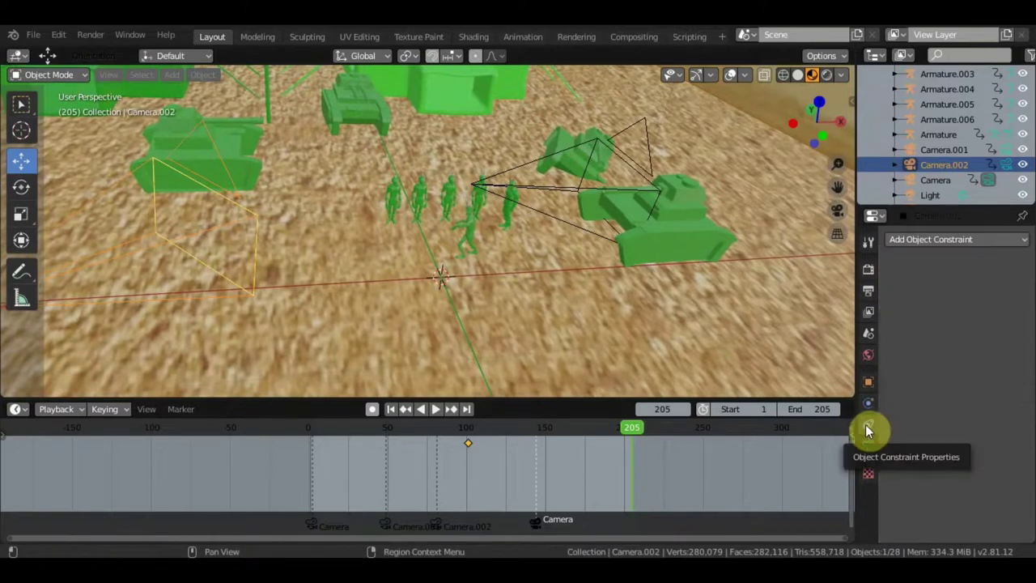
click(957, 238)
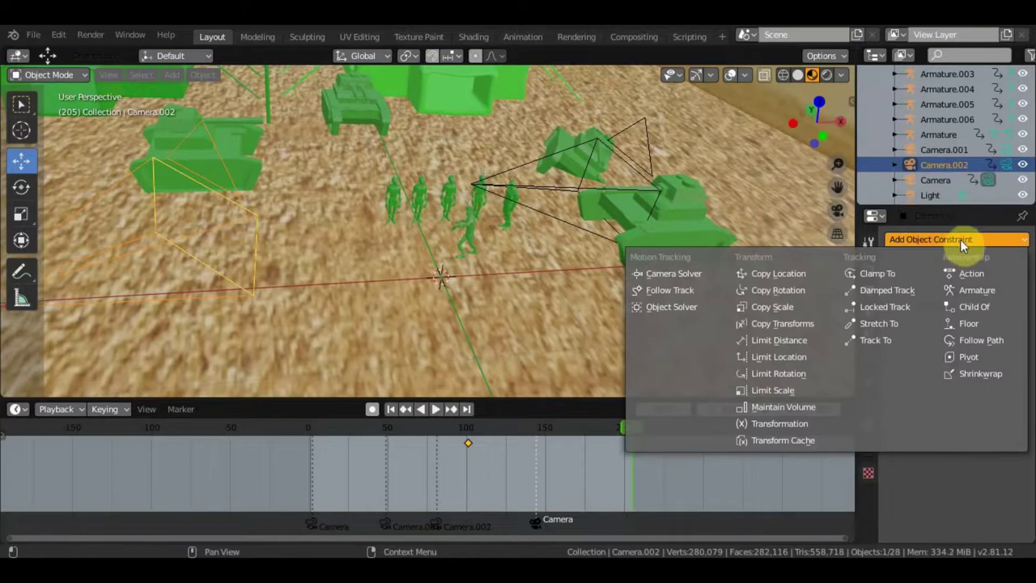
click(886, 343)
mouse_move(503, 270)
middle_down()
mouse_move(393, 254)
mouse_move(470, 270)
middle_up()
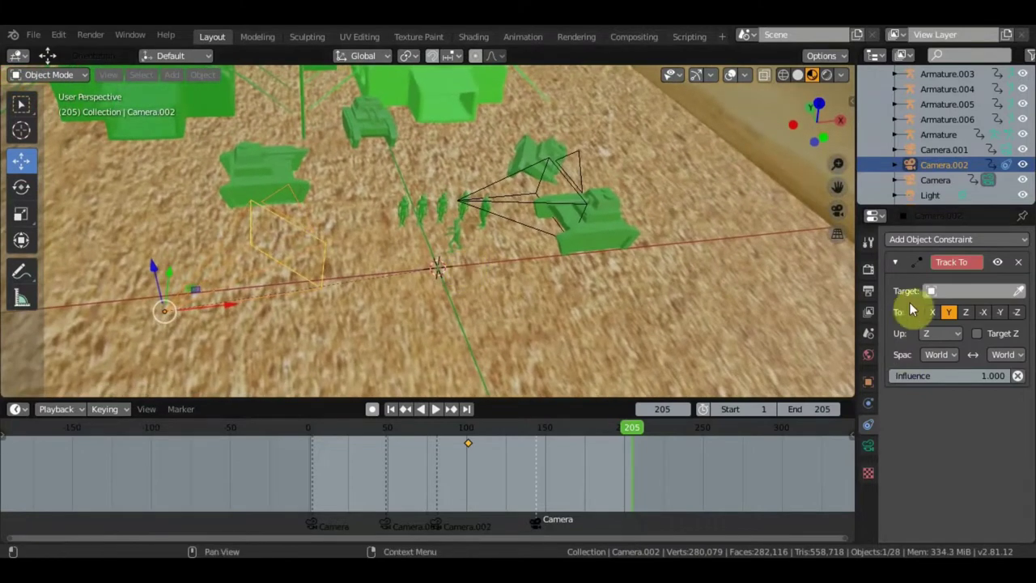
Set the Track To target to Group10644 by eyedropping the walking soldier.
scroll(518, 274, up, 3)
scroll(572, 265, up, 2)
scroll(597, 264, up, 2)
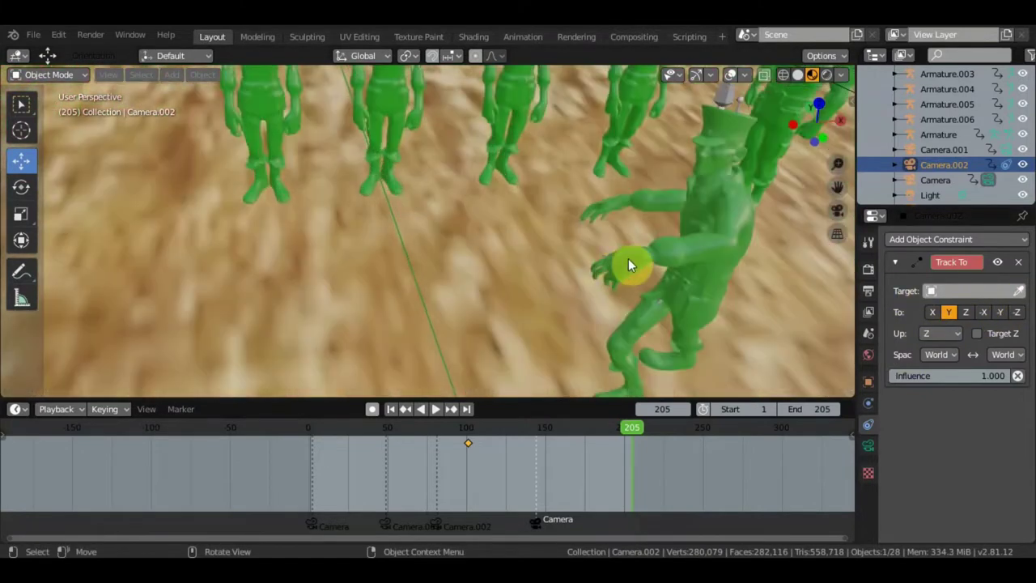
mouse_move(598, 264)
shift+middle_down()
mouse_move(496, 305)
mouse_move(481, 272)
shift+middle_up()
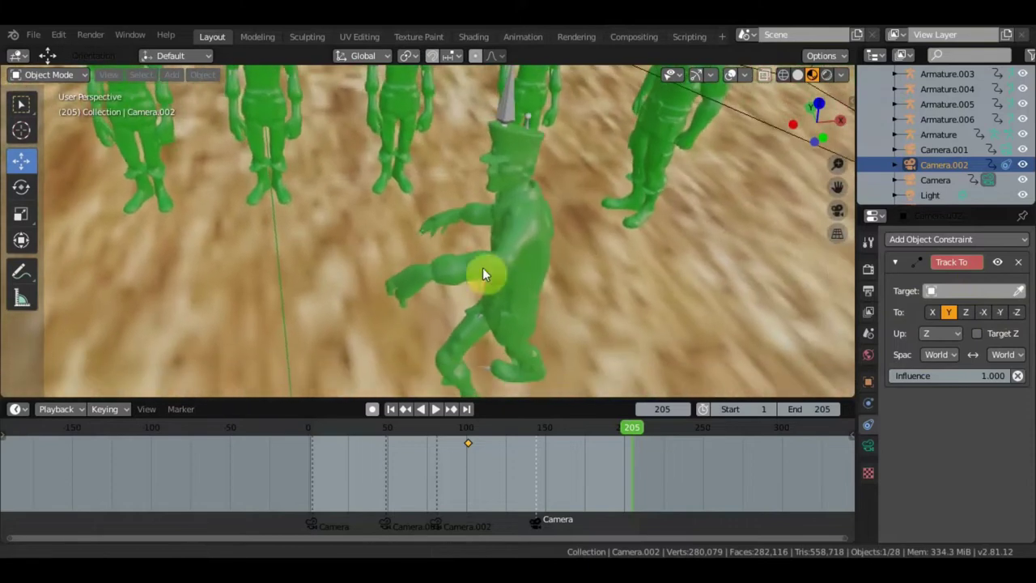
click(1020, 293)
click(554, 267)
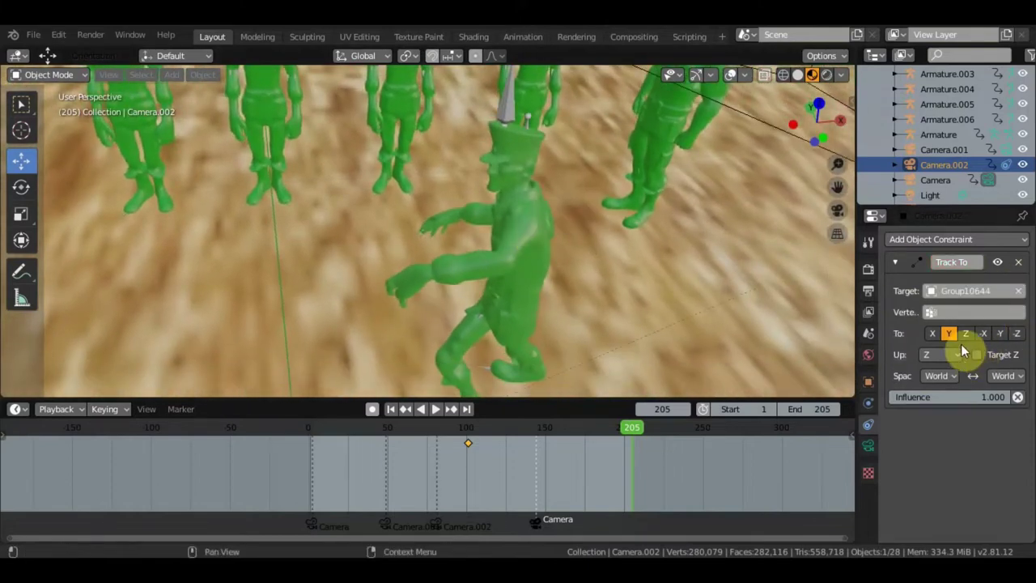
Switch the viewport to Solid shading and set the Track To axis to -Z.
mouse_move(632, 270)
middle_down()
mouse_move(576, 263)
mouse_move(576, 240)
mouse_move(733, 219)
mouse_move(497, 254)
mouse_move(601, 224)
mouse_move(591, 216)
mouse_move(607, 206)
mouse_move(576, 209)
mouse_move(668, 210)
mouse_move(576, 220)
middle_up()
click(799, 75)
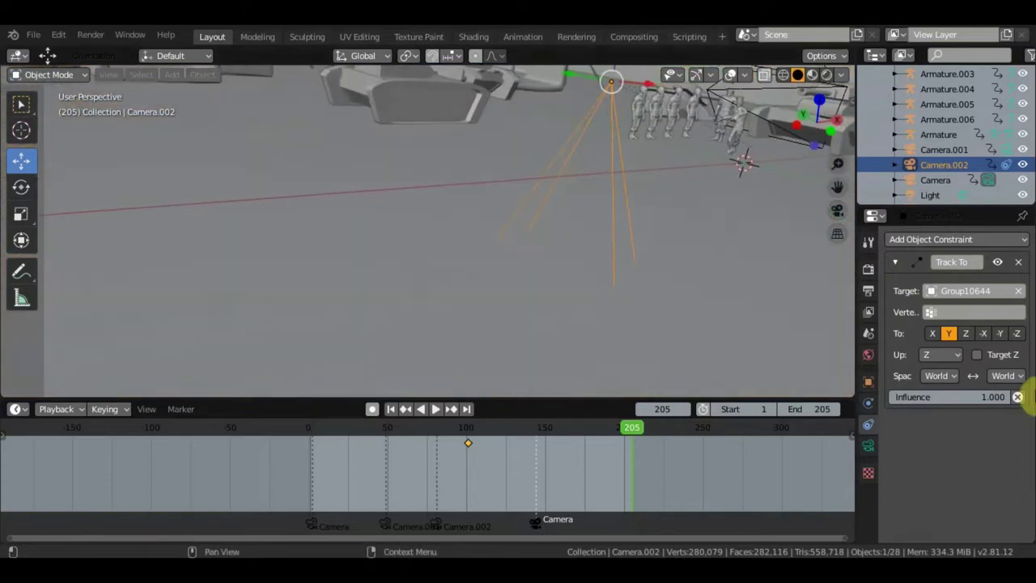
mouse_move(797, 306)
middle_down()
mouse_move(673, 293)
mouse_move(553, 258)
middle_up()
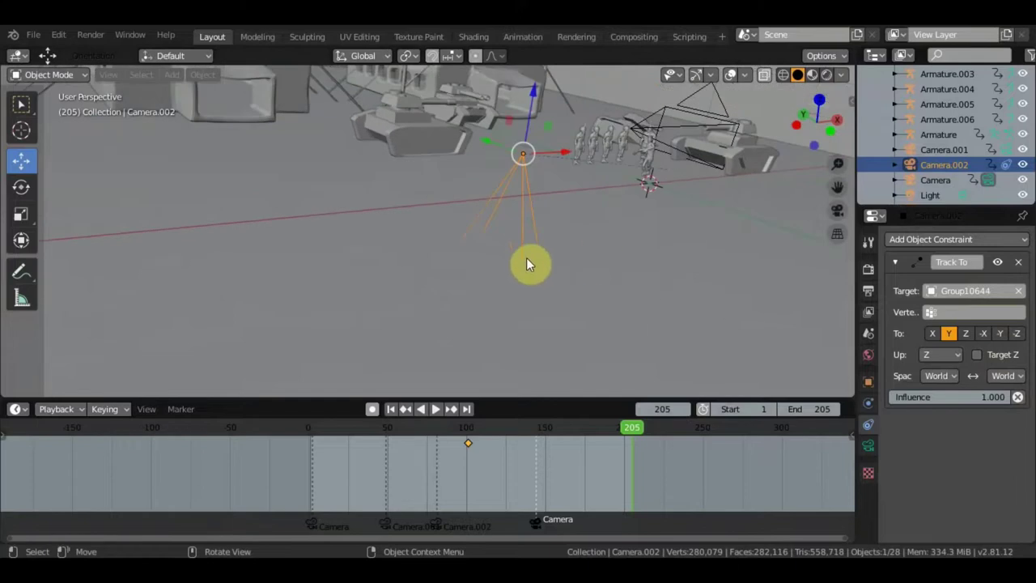
click(1016, 332)
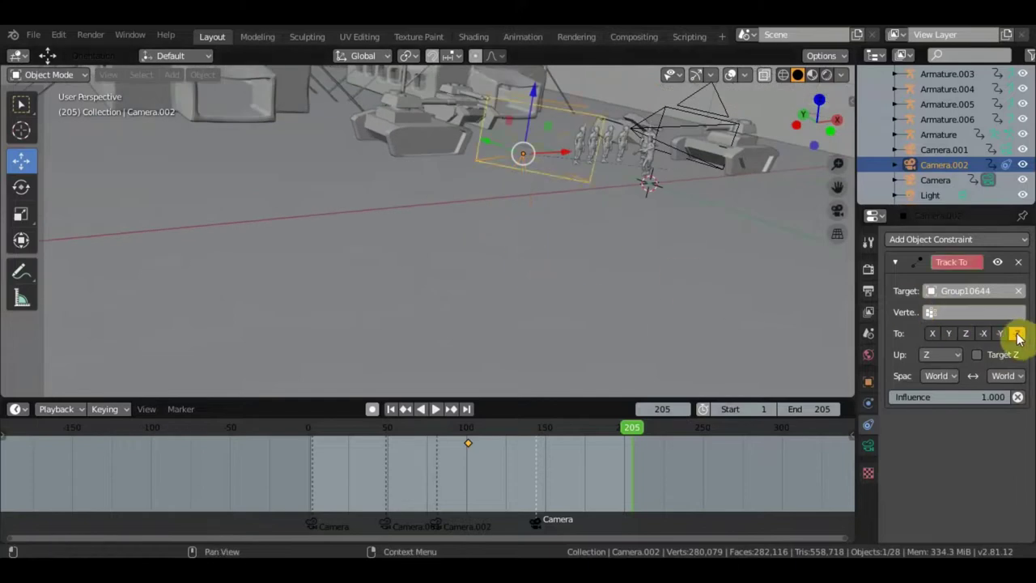
mouse_move(665, 276)
middle_down()
mouse_move(587, 276)
mouse_move(659, 247)
mouse_move(587, 286)
mouse_move(515, 306)
mouse_move(514, 324)
middle_up()
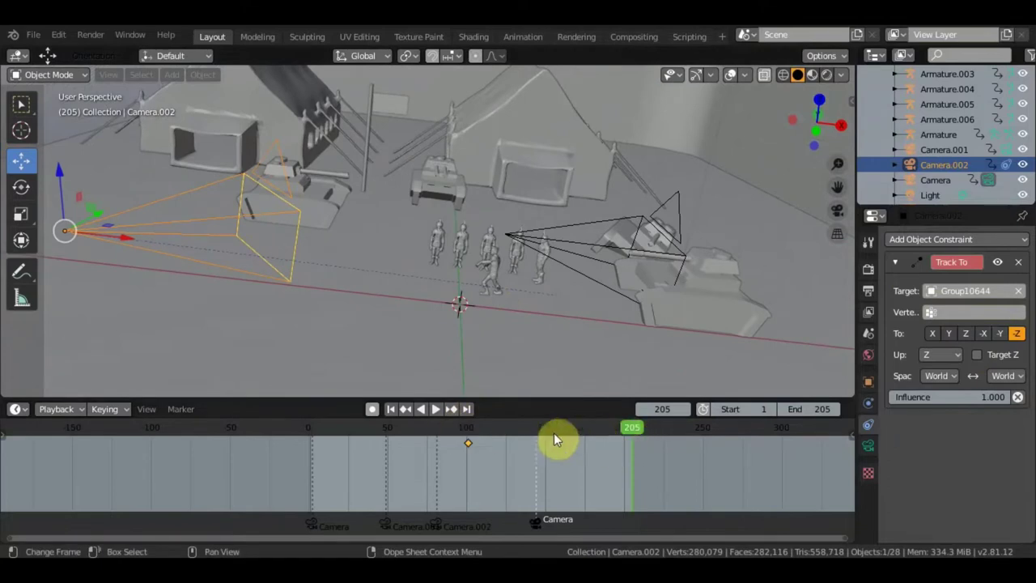
Play the animation and scrub to around frame 73.
key(space)
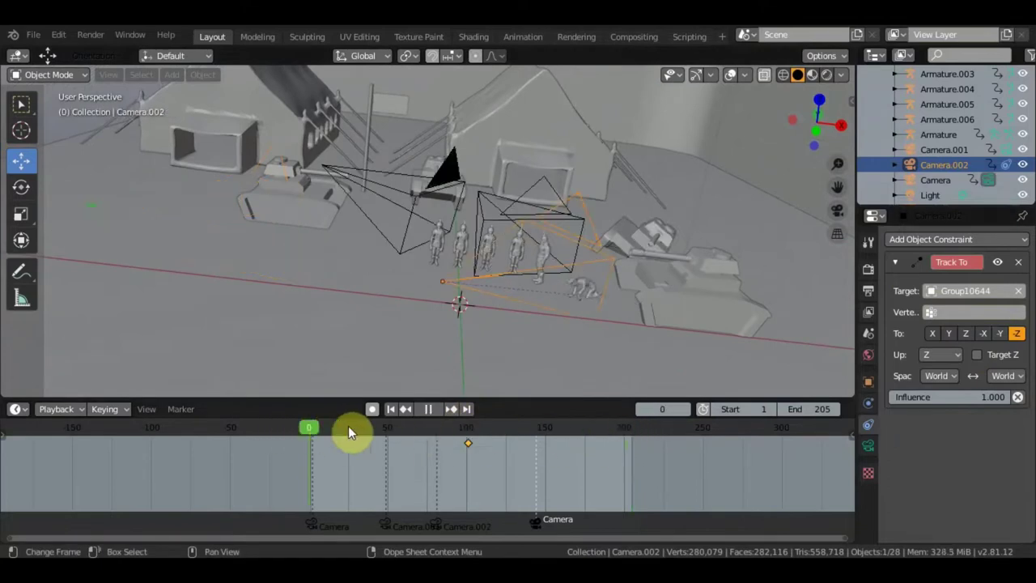
drag(378, 437, 426, 430)
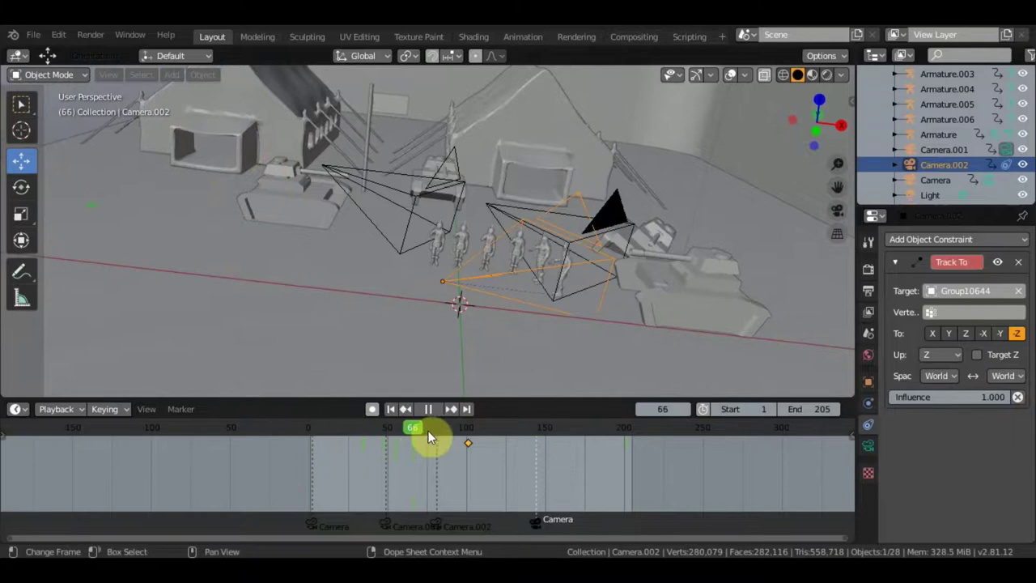
key(space)
Delete the extra cameras, Camera and Camera.001.
click(443, 202)
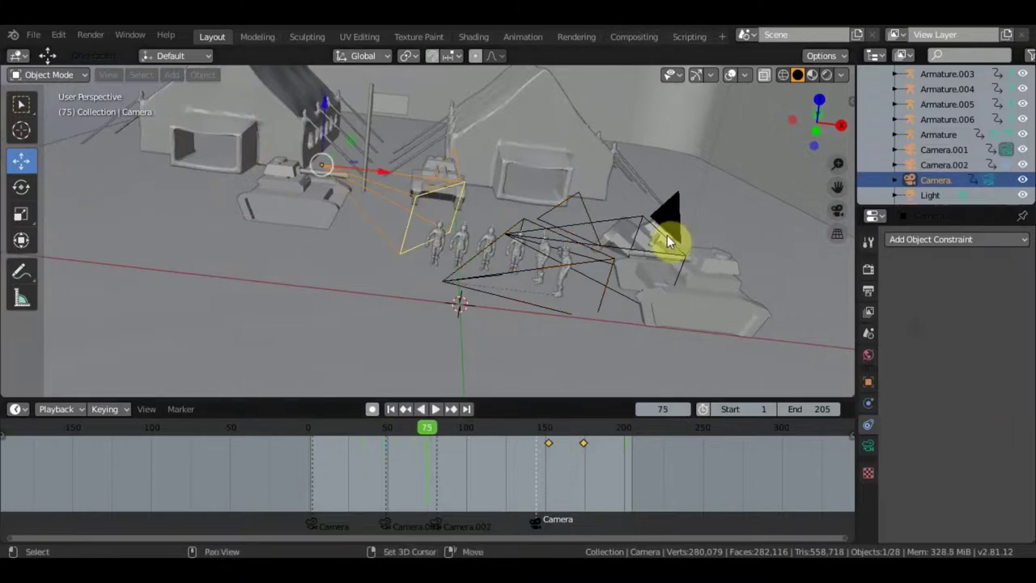
shift+click(673, 235)
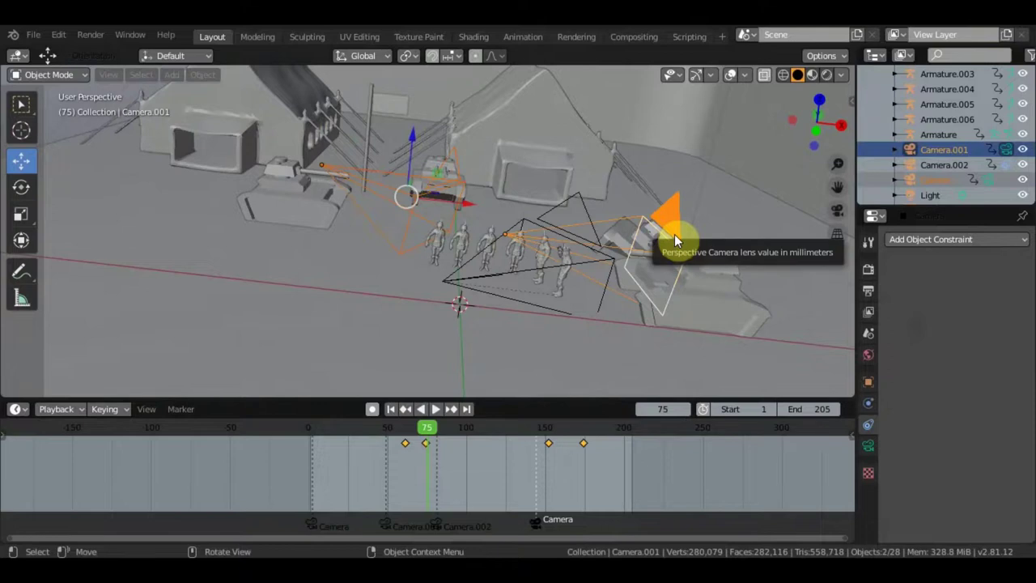
key(Delete)
Zoom in on the soldiers and play and scrub the animation to preview it.
scroll(604, 310, up, 3)
shift+middle_drag(609, 279, 525, 268)
click(435, 408)
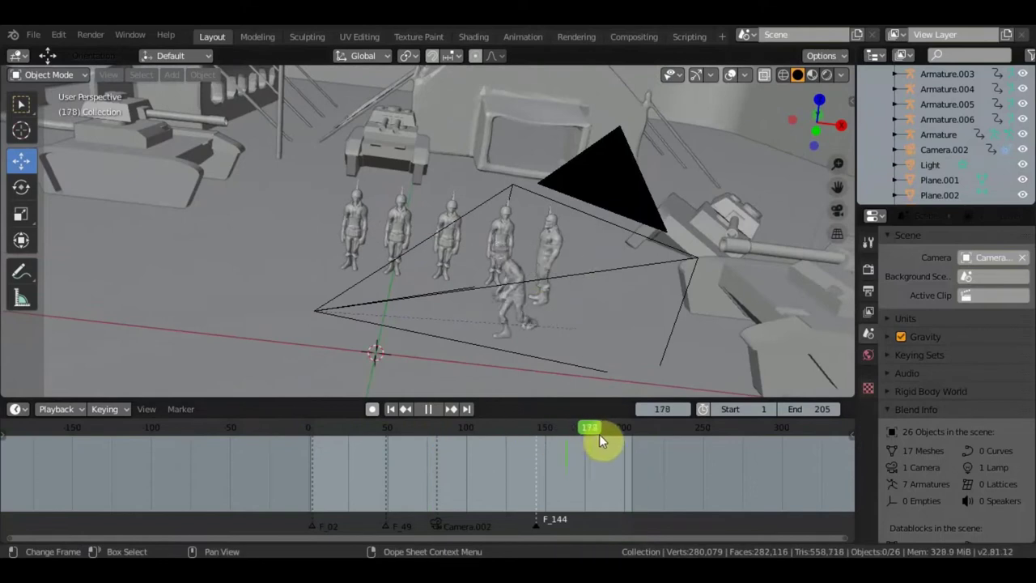
drag(550, 435, 529, 432)
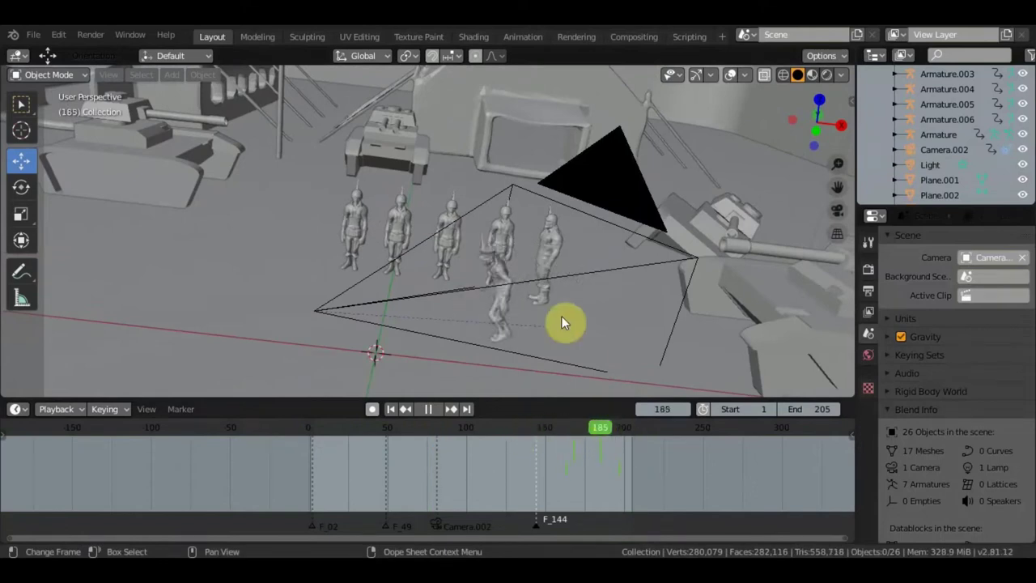
key(space)
Set Camera.002's Track To Up axis to Y.
click(572, 276)
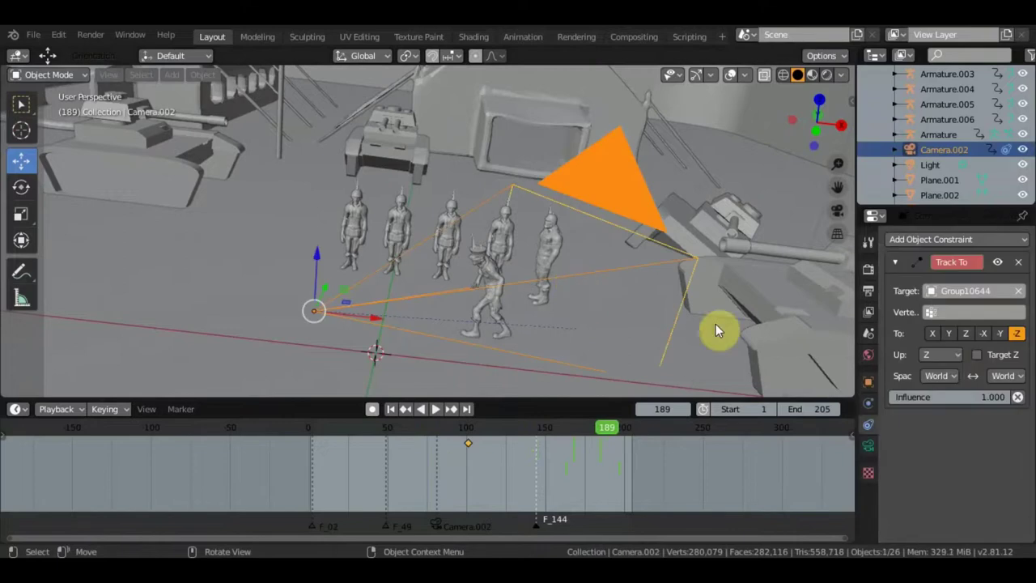
click(957, 355)
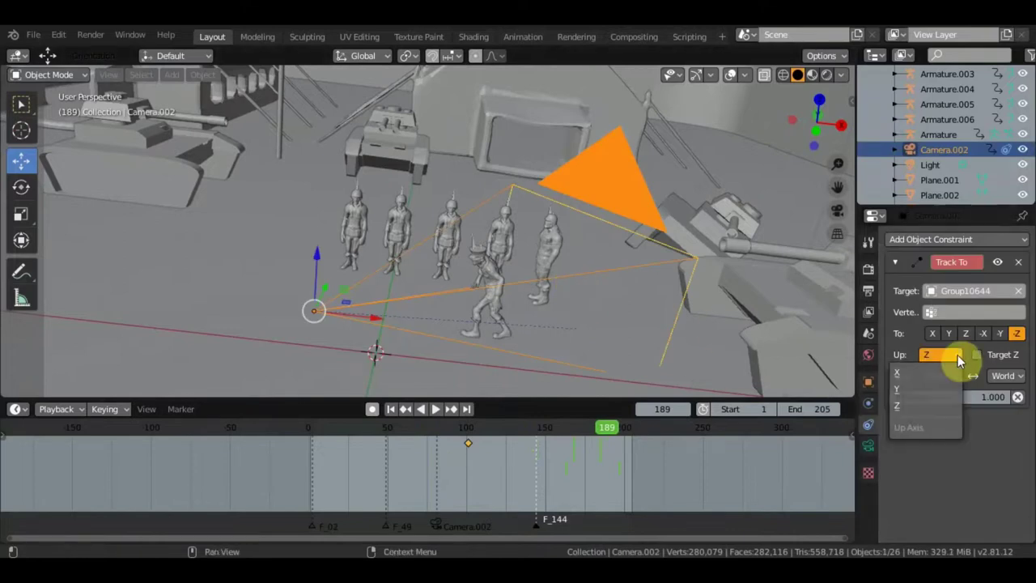
click(920, 388)
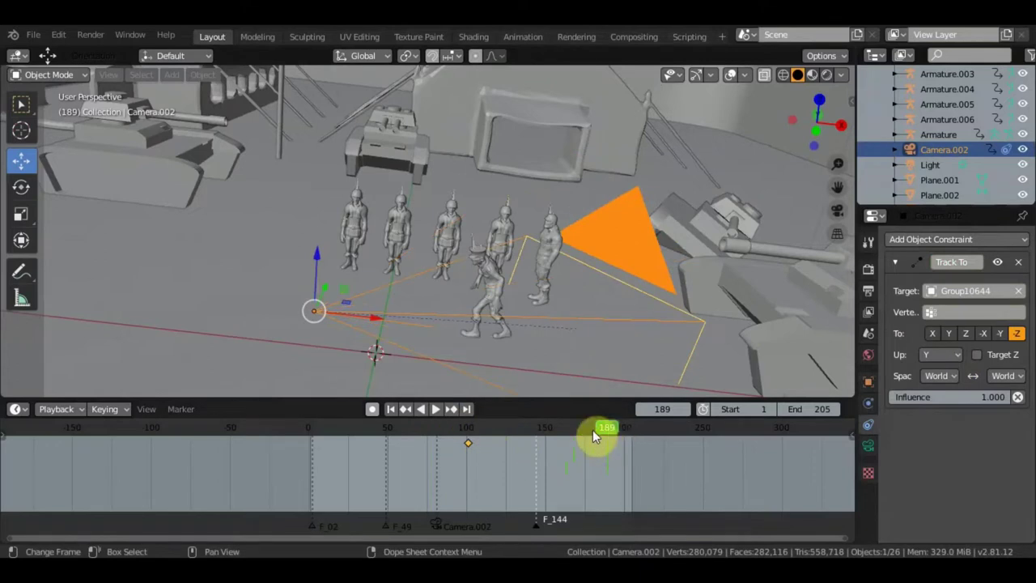
Play the animation backwards and scrub through it to check the camera orientation.
key(shift+ctrl+space)
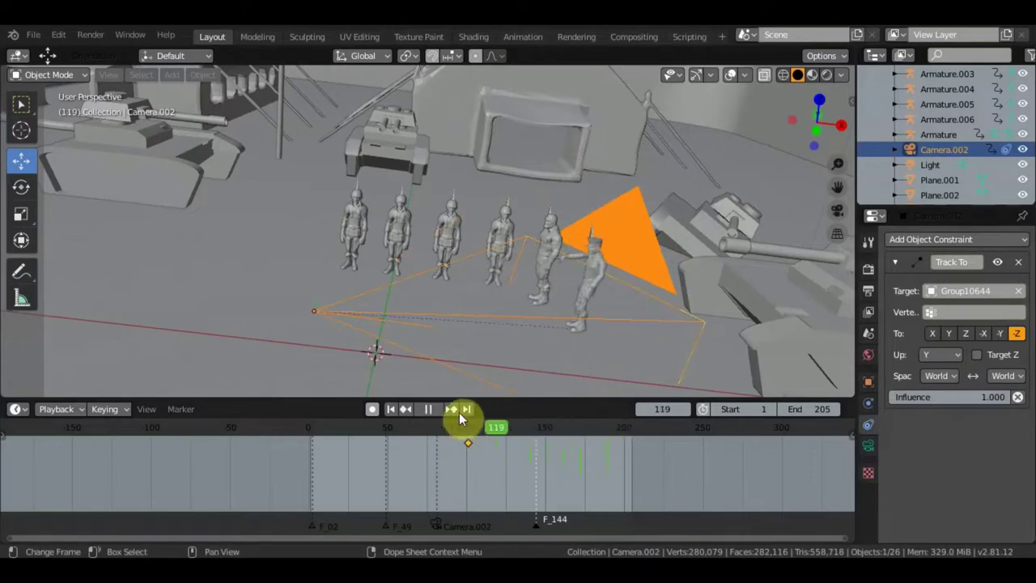
drag(532, 419, 652, 420)
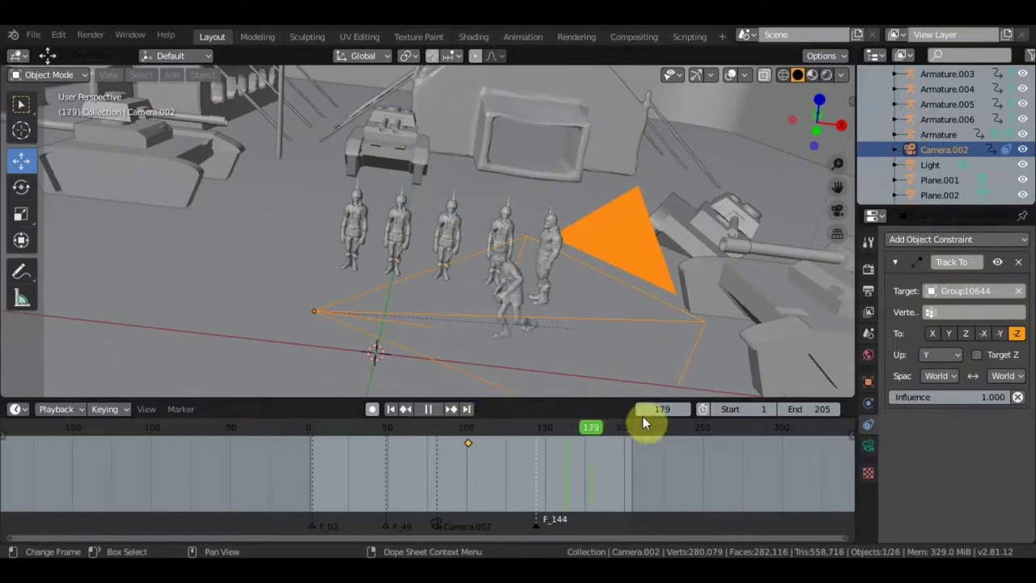
scroll(576, 314, down, 5)
key(space)
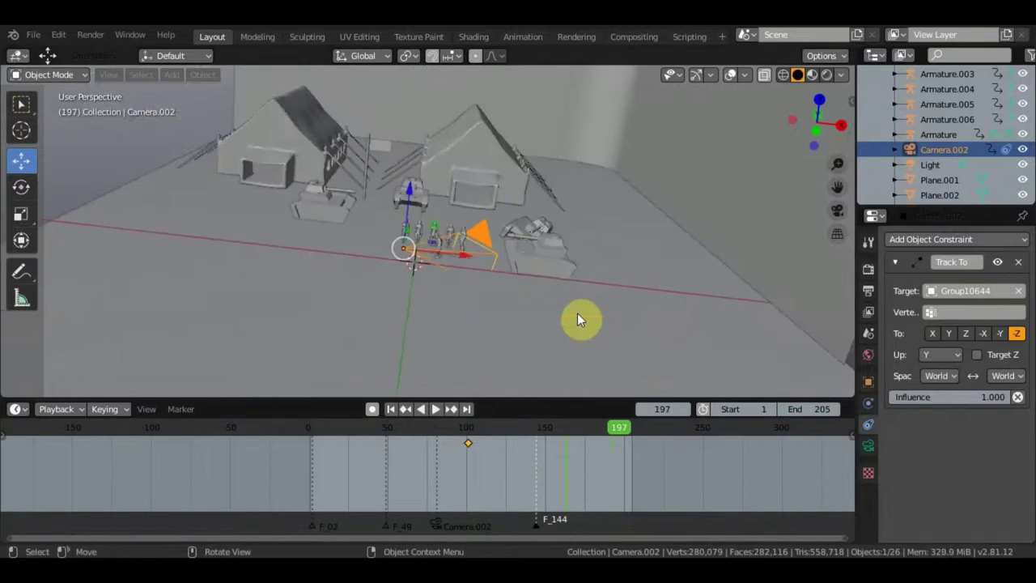
Move Camera.002 left, then down below the soldiers, from a top-down view.
middle_drag(577, 313, 586, 373)
scroll(554, 320, up, 2)
key(g)
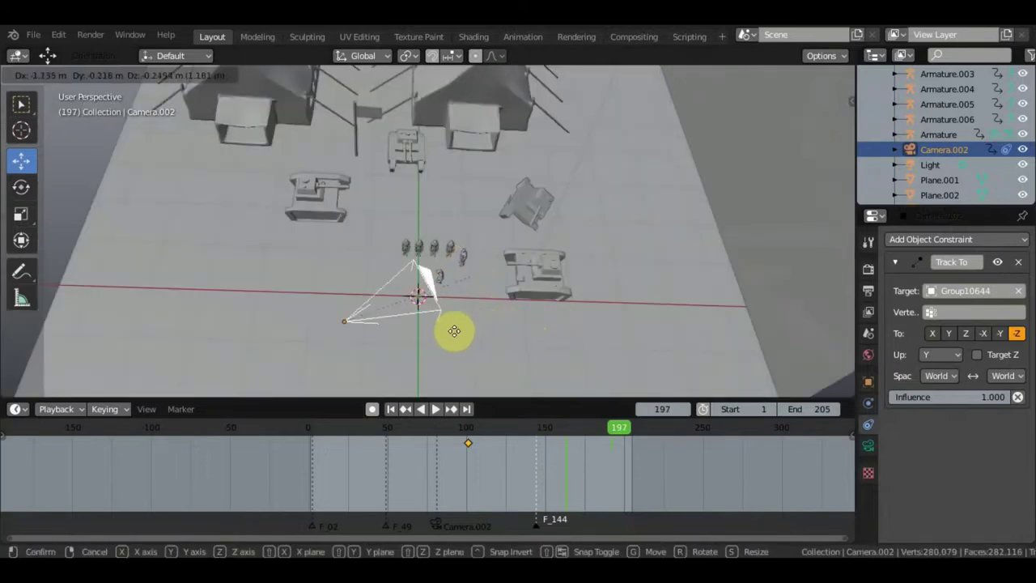
click(400, 316)
mouse_move(400, 316)
middle_down()
mouse_move(429, 347)
mouse_move(424, 325)
mouse_move(421, 338)
middle_up()
key(g)
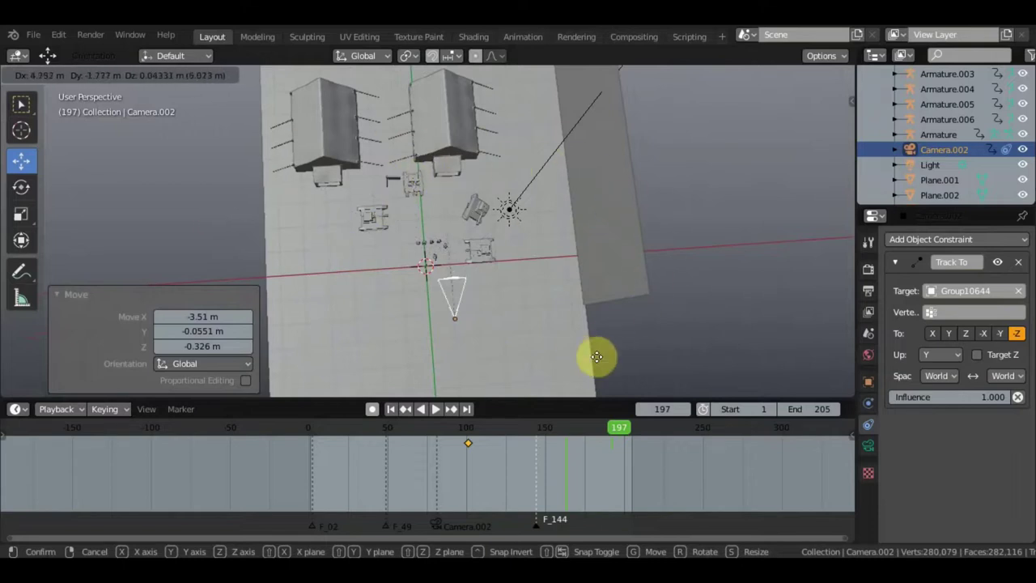
click(566, 341)
Move the camera up-left, then right in front of the soldiers, and play backwards to check.
mouse_move(565, 340)
middle_down()
mouse_move(483, 254)
mouse_move(480, 277)
mouse_move(437, 229)
middle_up()
key(g)
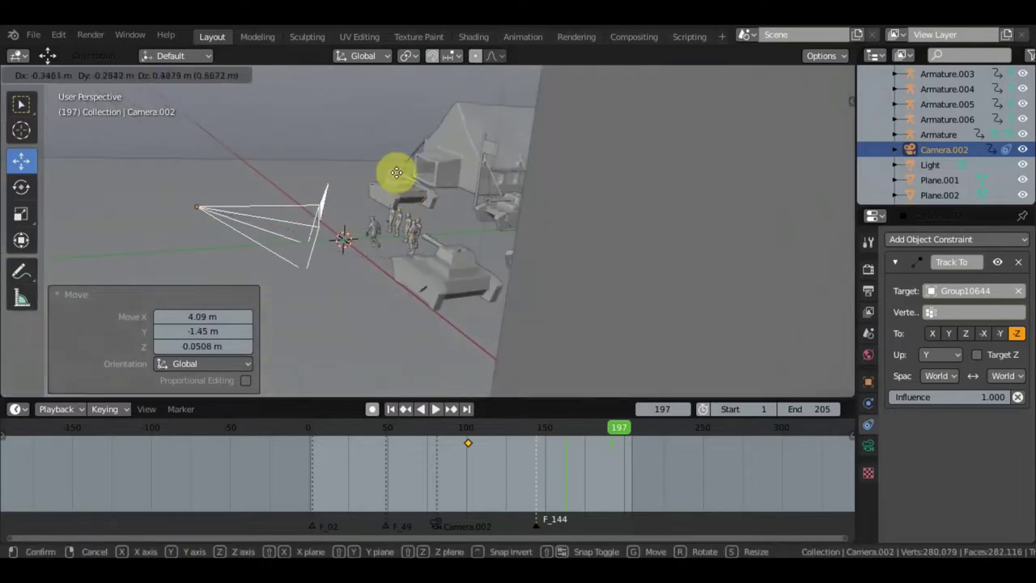
click(402, 139)
mouse_move(402, 139)
middle_down()
mouse_move(557, 238)
mouse_move(499, 301)
middle_up()
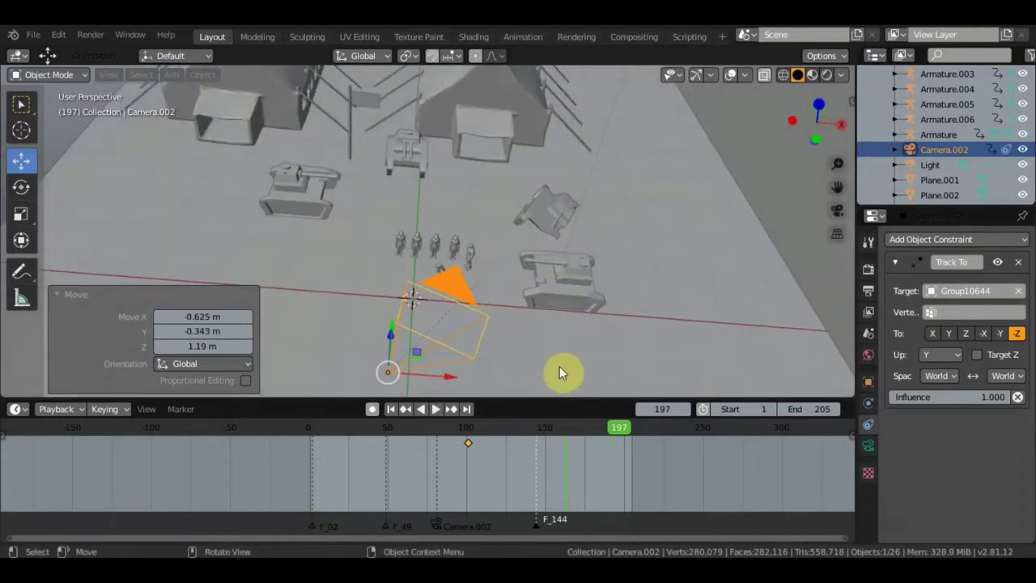
key(g)
click(646, 350)
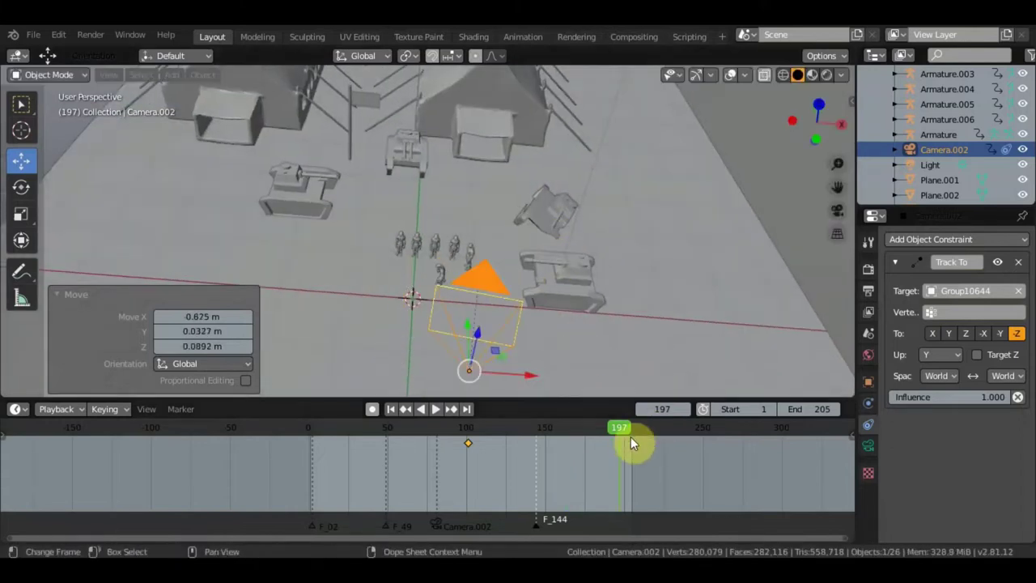
key(shift+ctrl+space)
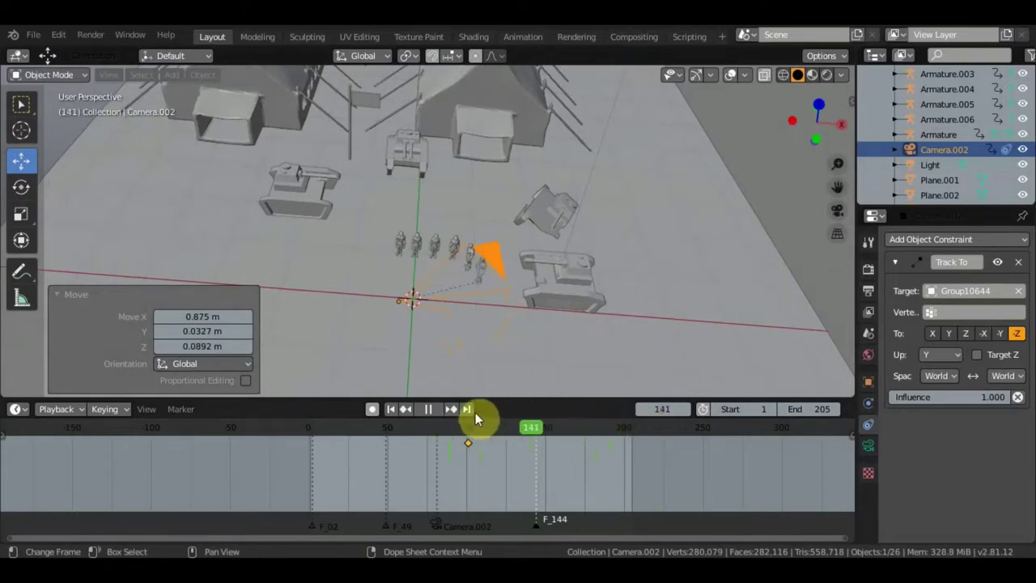
Stop playback, select the camera and move it to a new position.
key(space)
click(412, 301)
scroll(412, 296, up, 4)
mouse_move(490, 312)
middle_down()
mouse_move(513, 258)
mouse_move(509, 194)
mouse_move(474, 153)
mouse_move(467, 173)
mouse_move(552, 200)
middle_up()
scroll(552, 201, down, 2)
scroll(558, 203, up, 2)
click(571, 204)
middle_drag(536, 247, 499, 198)
key(g)
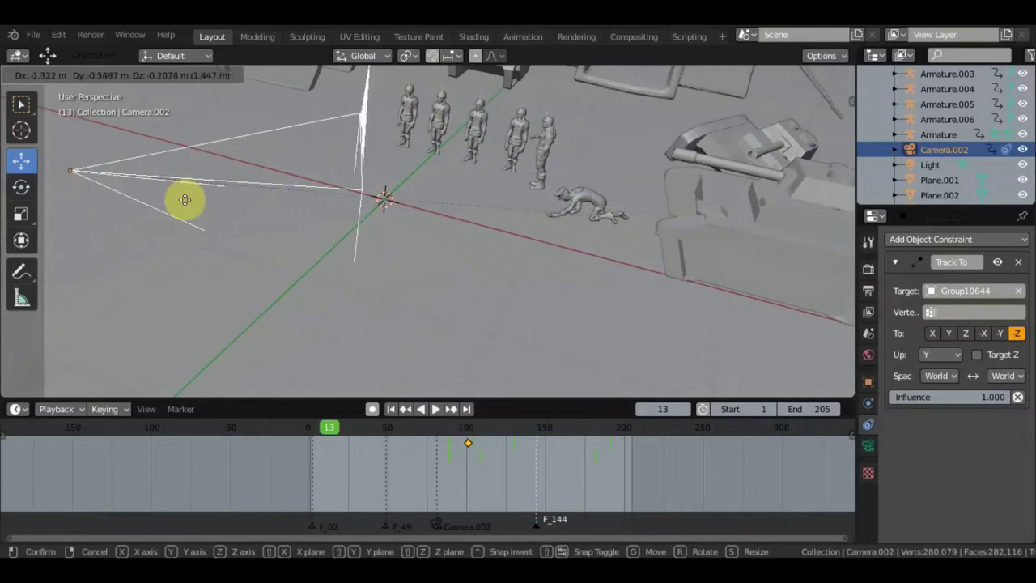
click(271, 190)
Frame the crawling soldier through the camera, testing Track To influence 0.710 then 1.000.
key(KP_0)
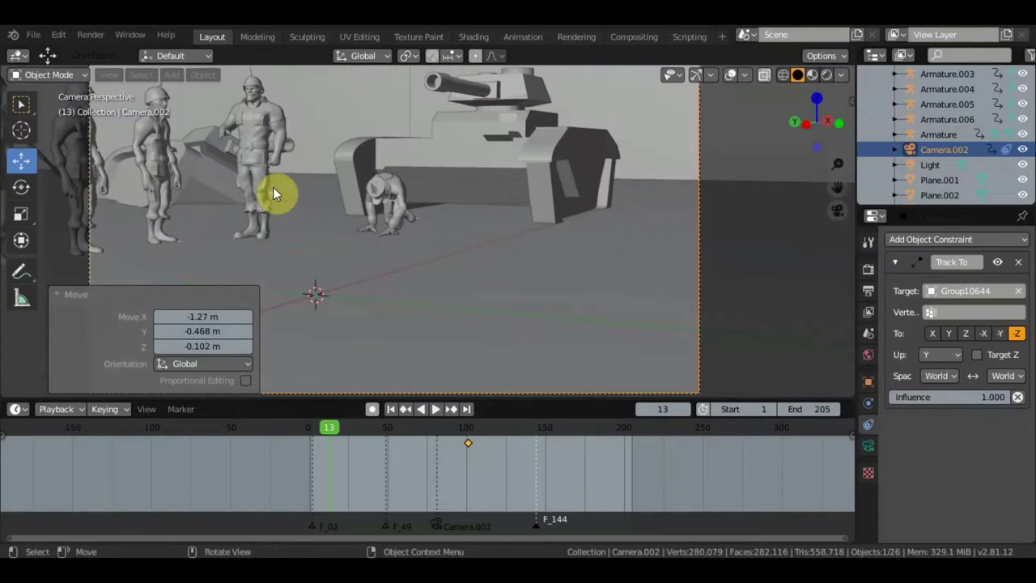
key(g)
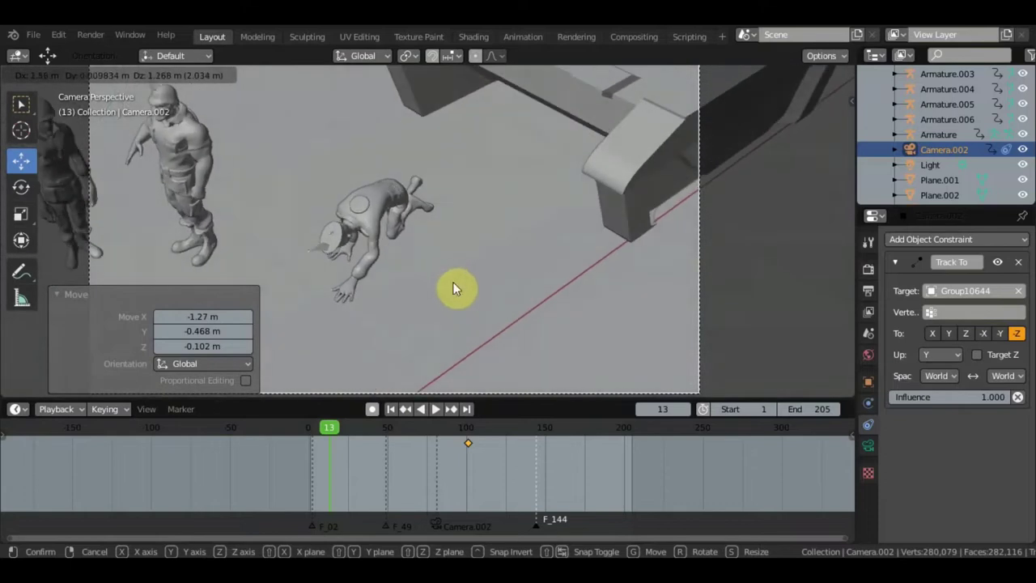
click(455, 289)
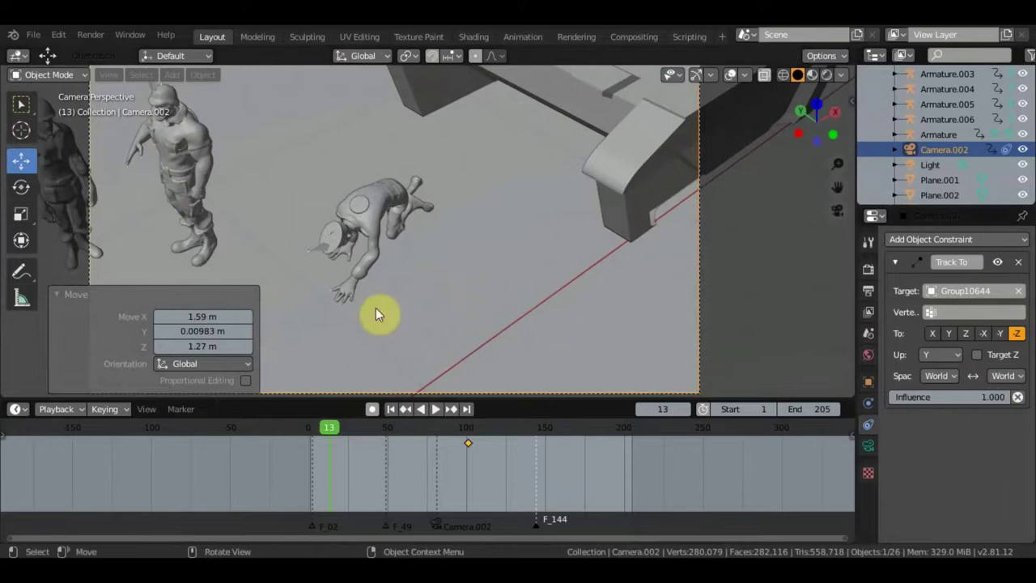
mouse_move(995, 402)
mouse_down()
mouse_move(930, 402)
mouse_move(870, 357)
mouse_up()
scroll(565, 257, down, 3)
scroll(565, 256, down, 1)
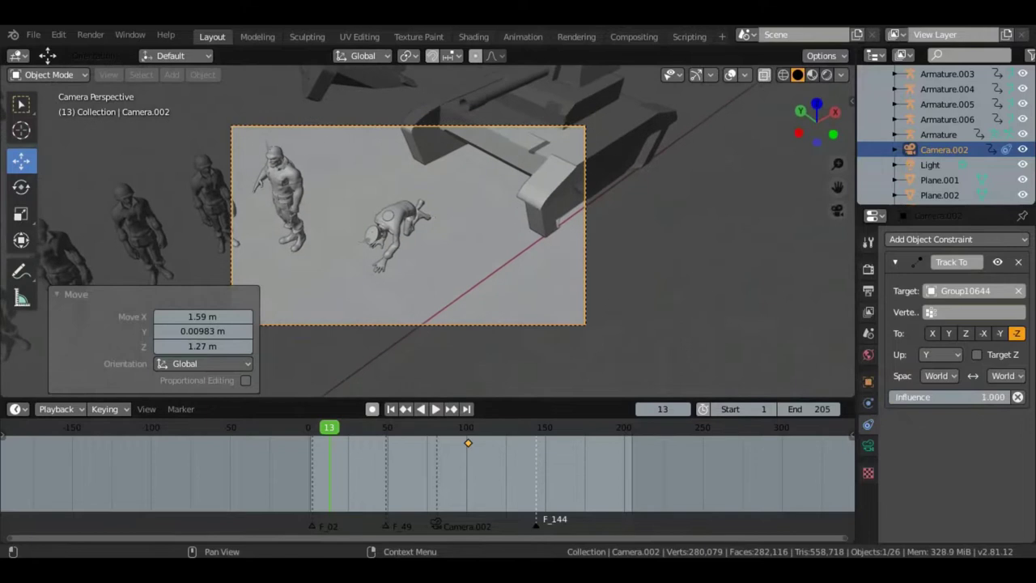
drag(955, 397, 706, 320)
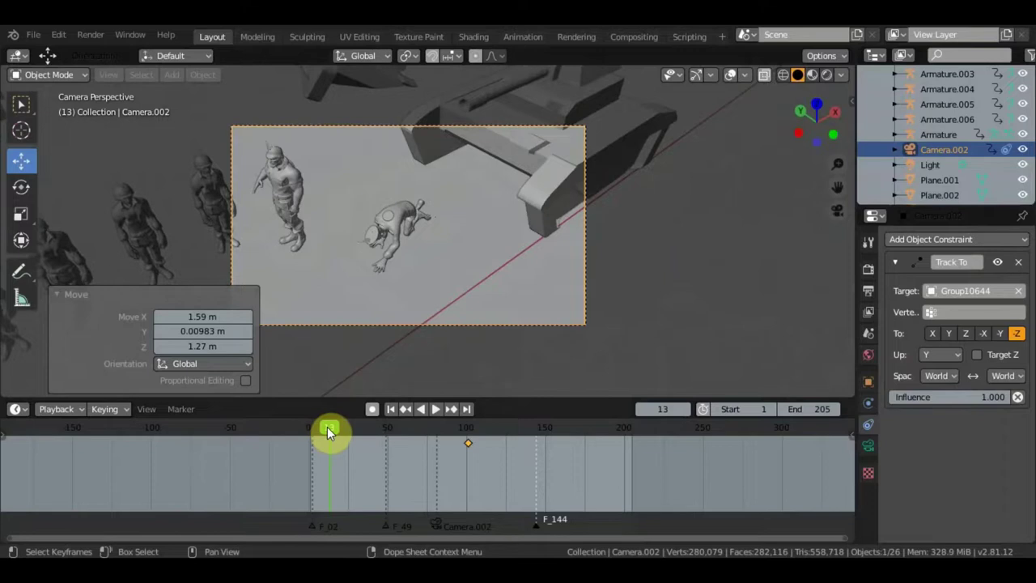
Play the animation, jump to frame 155 and reframe the camera.
key(space)
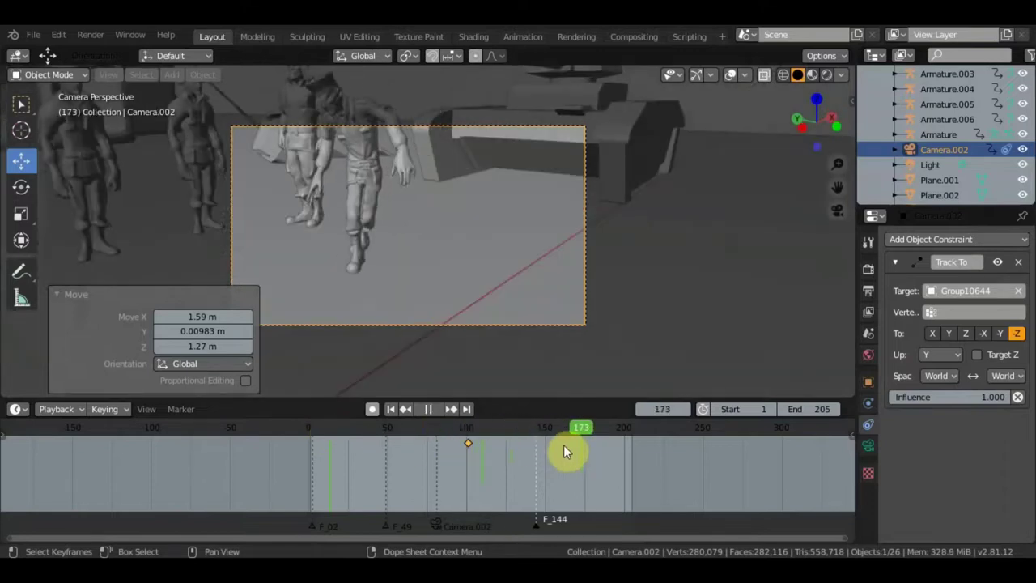
key(space)
click(554, 446)
middle_drag(542, 359, 488, 265)
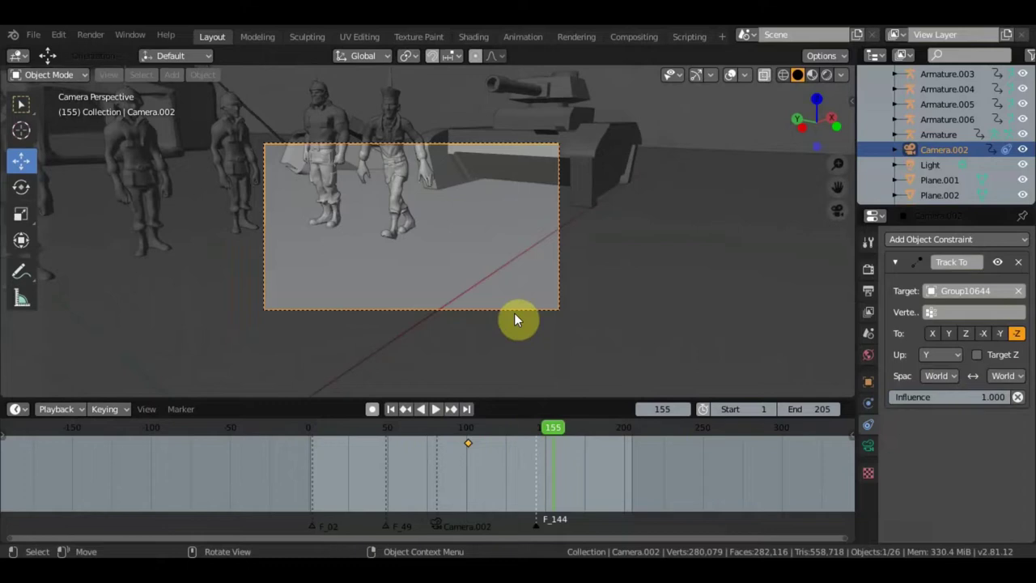
key(g)
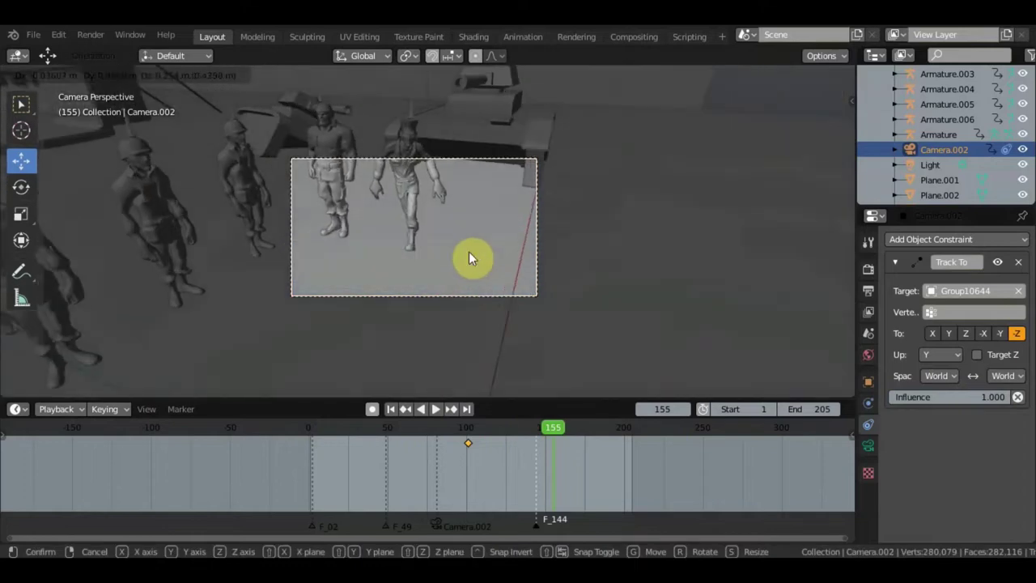
click(468, 253)
key(KP_0)
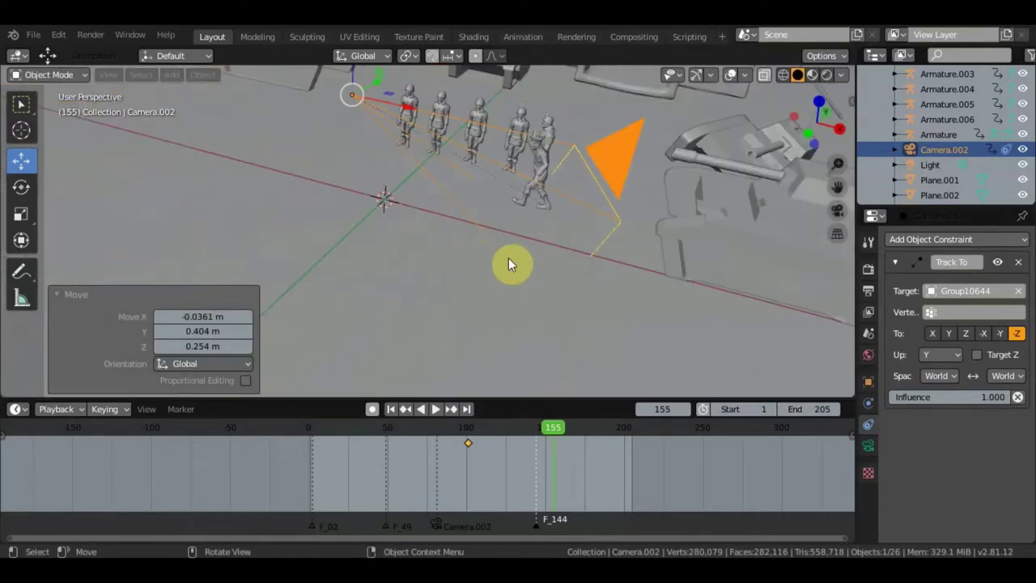
Refine the camera framing of the soldiers and key LocRot at frame 155.
key(g)
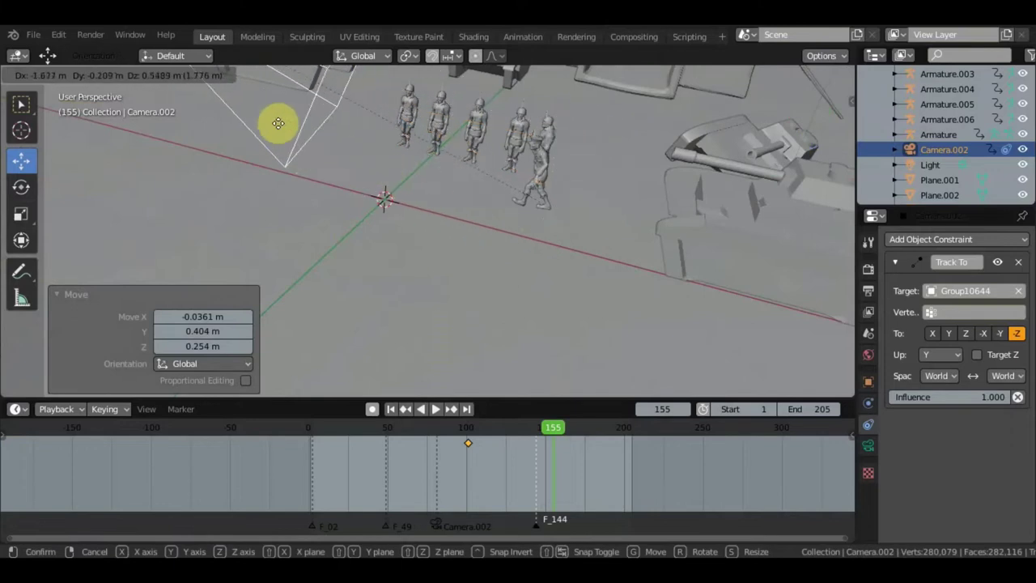
click(278, 123)
key(KP_0)
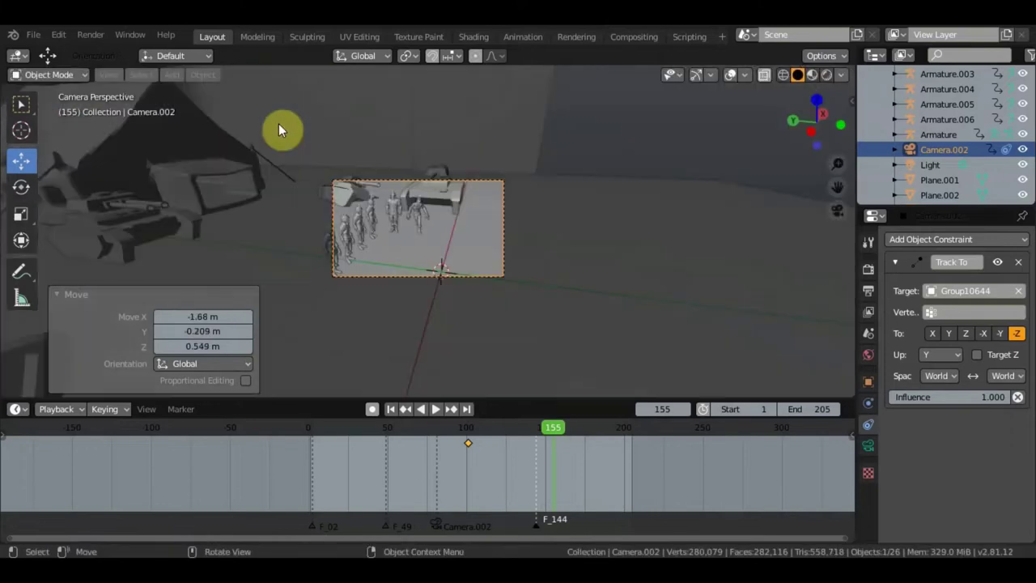
key(Home)
key(g)
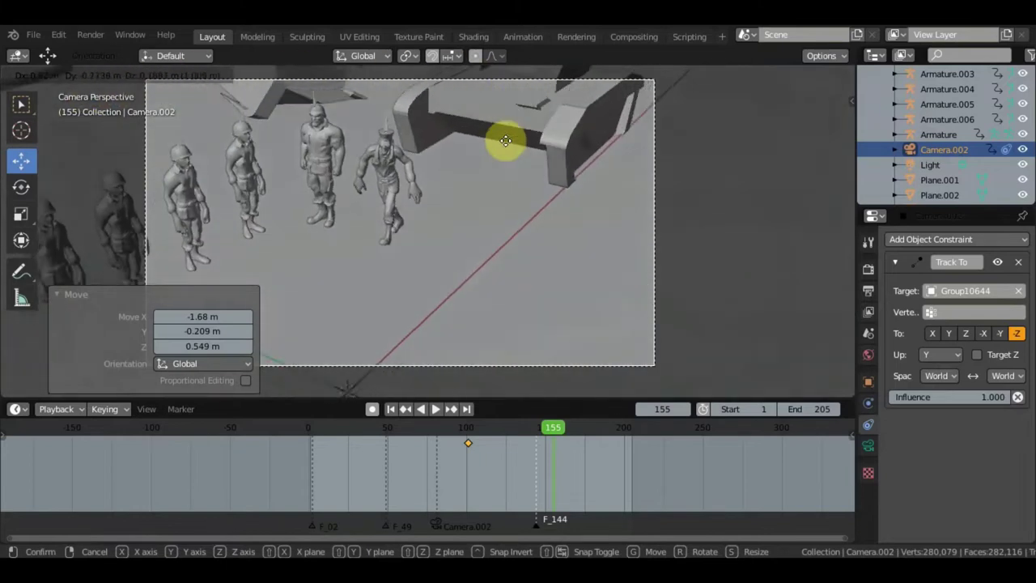
click(524, 117)
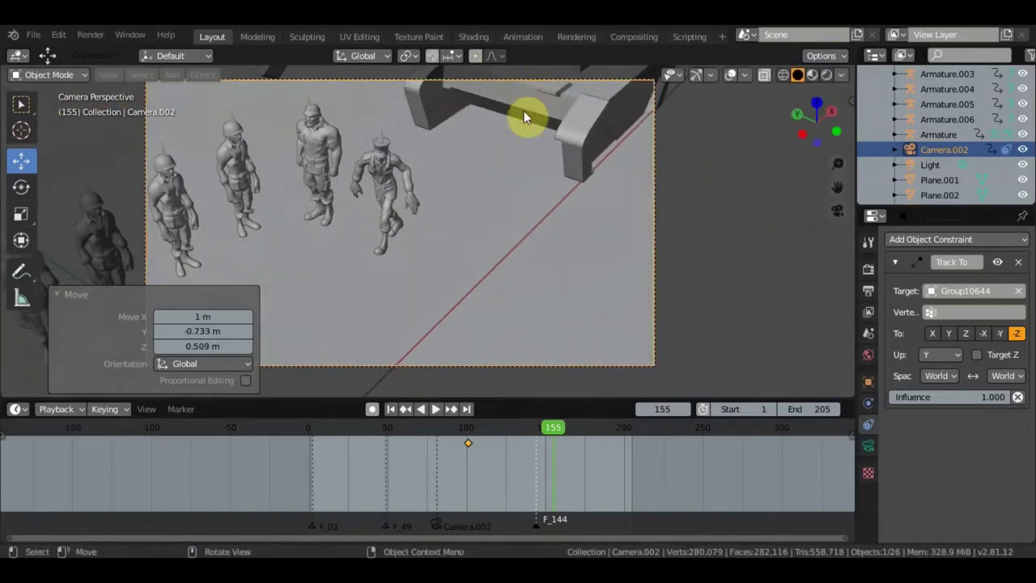
key(i)
click(773, 211)
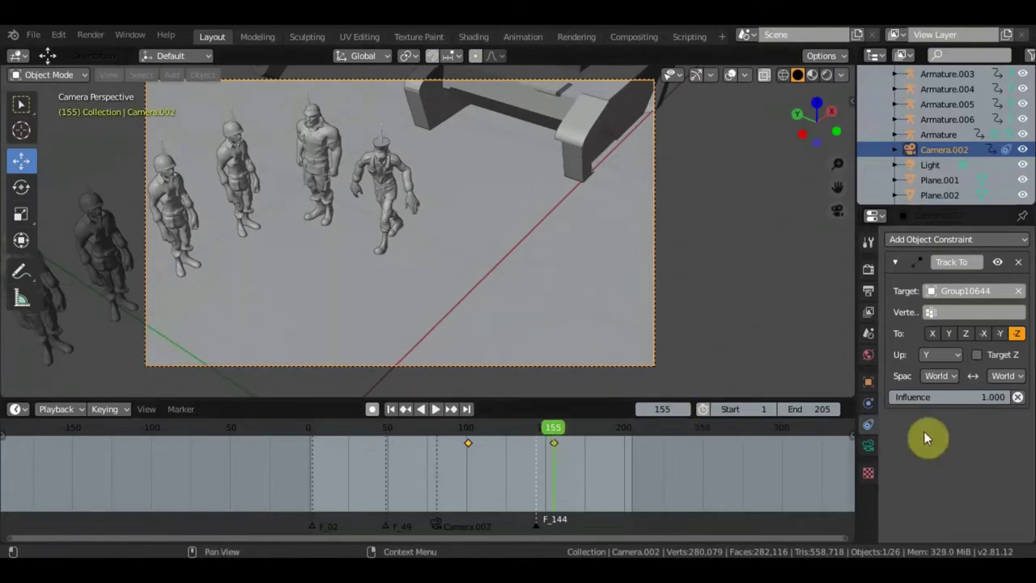
Scrub frames 170–188 testing lower Track To influence, then restore it to 1.000.
drag(561, 427, 577, 429)
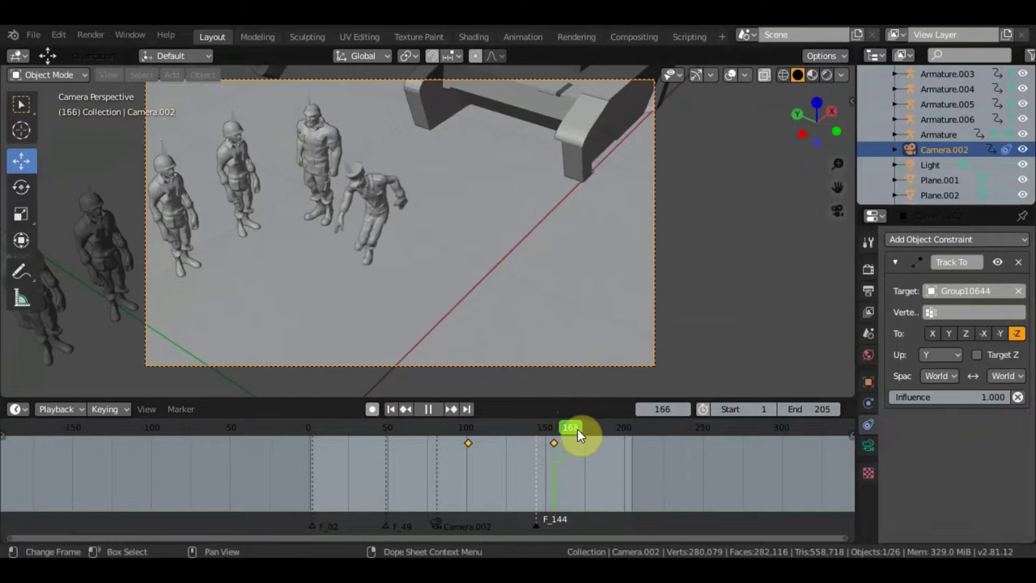
mouse_move(990, 399)
mouse_down()
mouse_move(931, 398)
mouse_move(971, 398)
mouse_up()
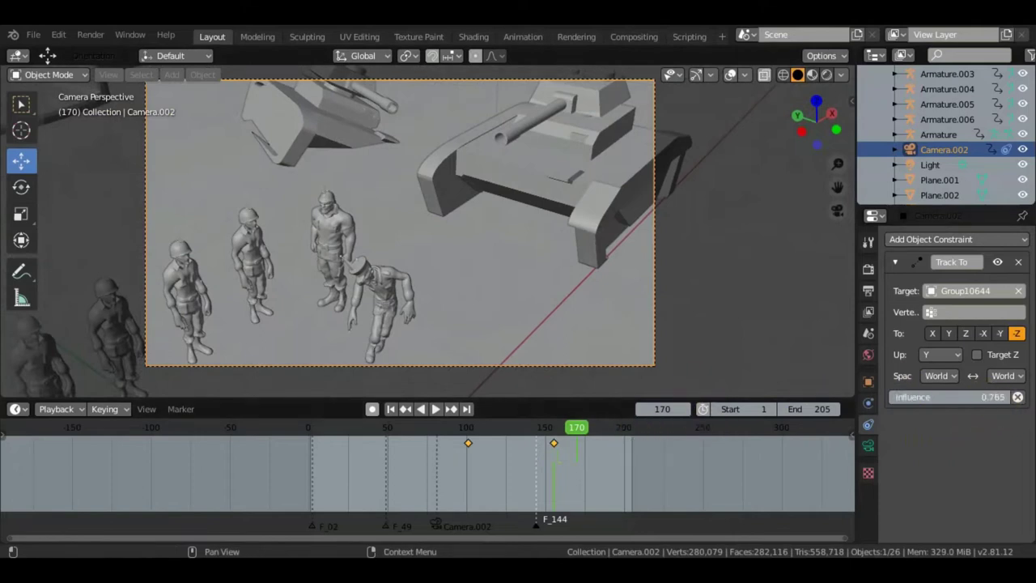
drag(971, 397, 946, 397)
drag(584, 423, 604, 426)
key(space)
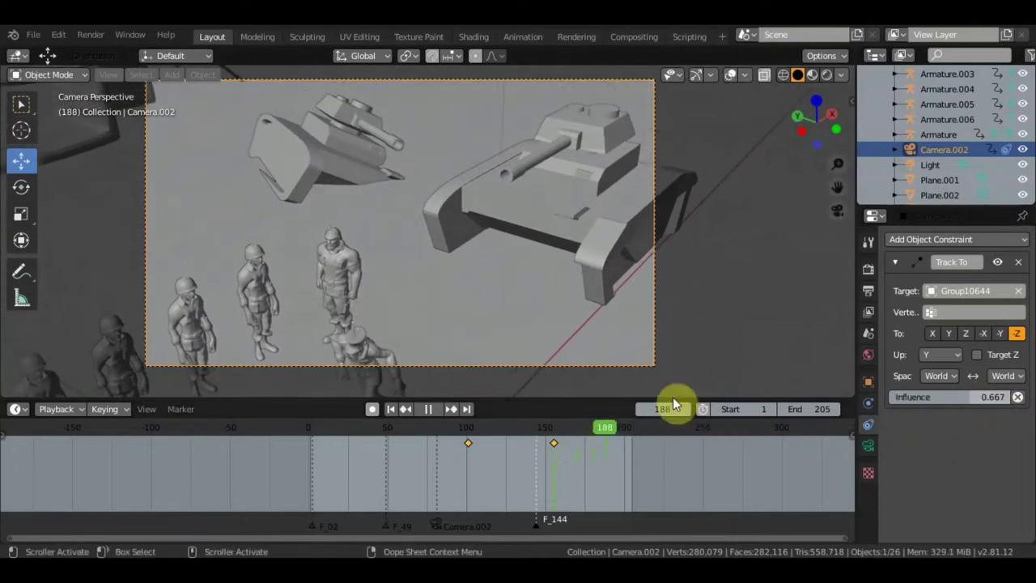
click(1017, 396)
key(Escape)
drag(955, 396, 1012, 396)
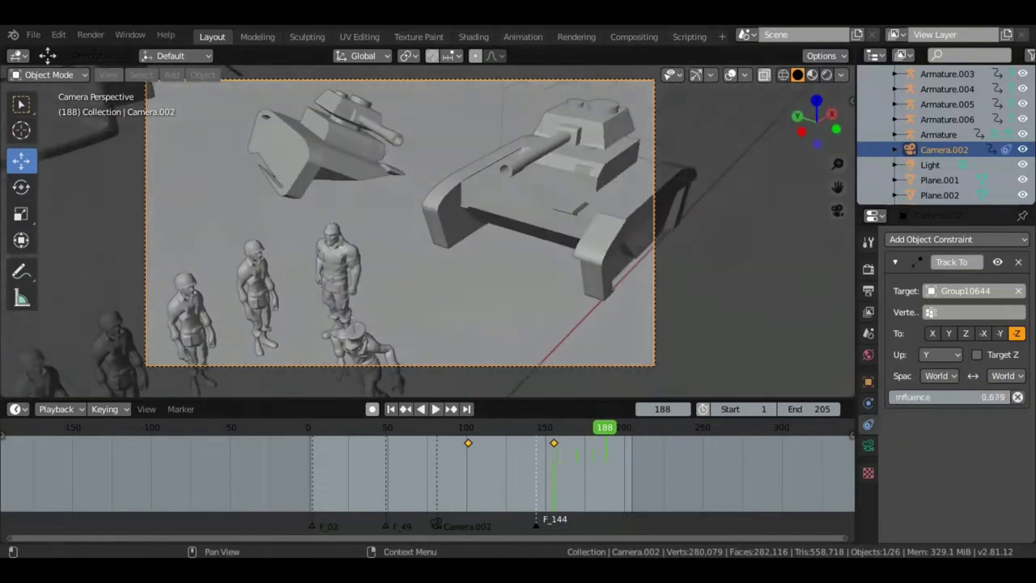
drag(995, 396, 1023, 396)
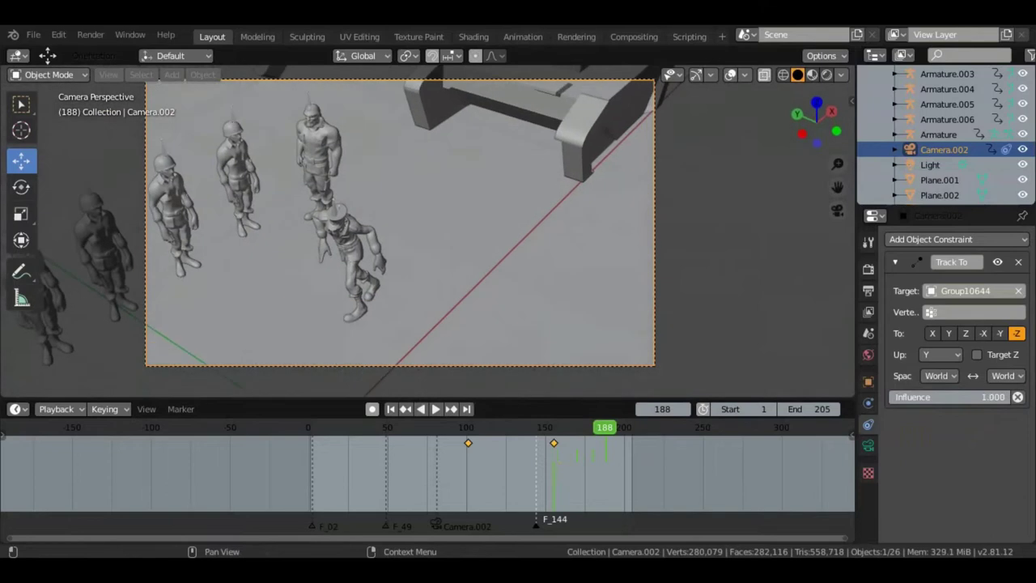
Key the camera's location and rotation at frame 168.
key(space)
click(571, 431)
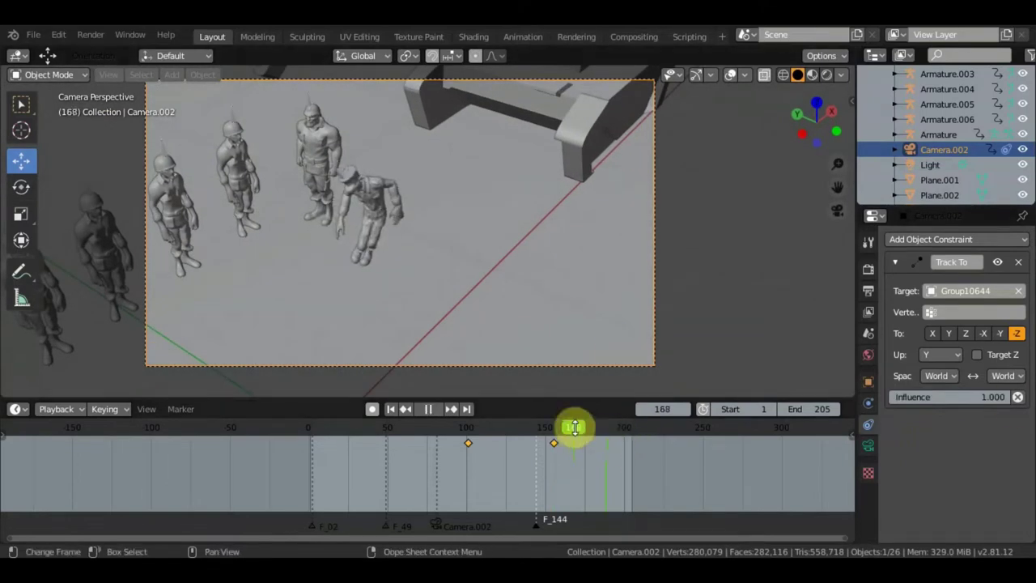
key(space)
key(i)
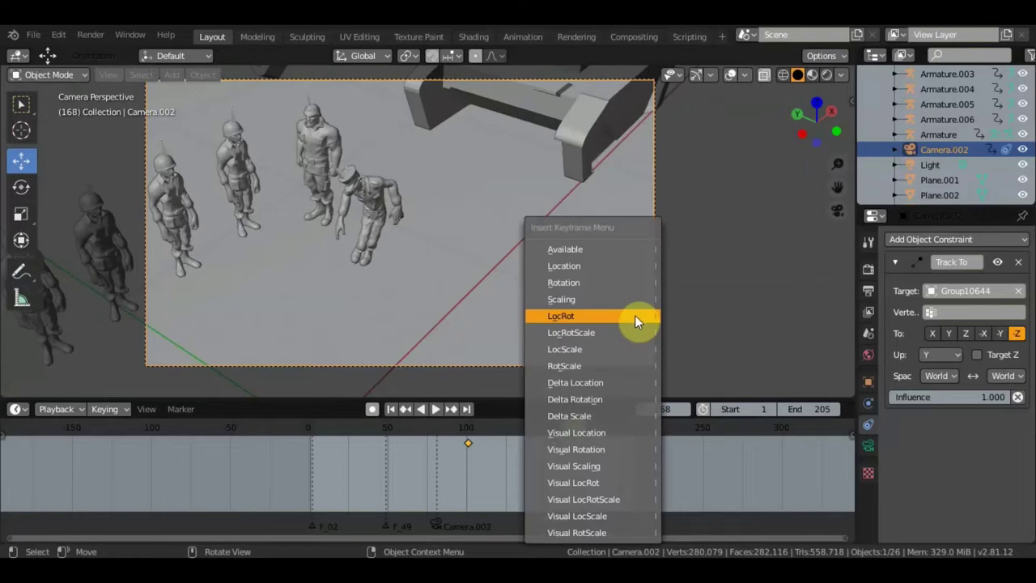
click(635, 315)
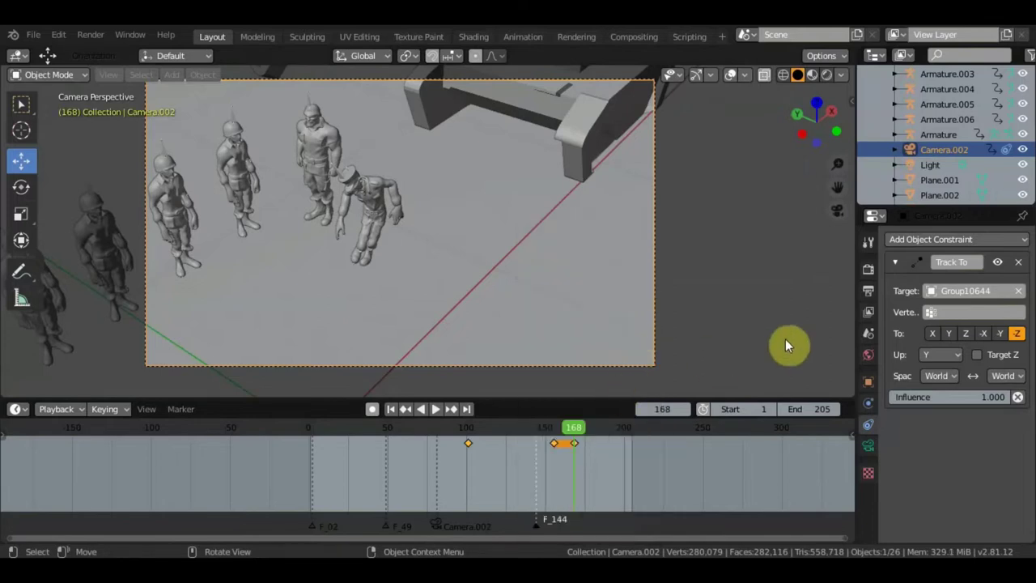
key(g)
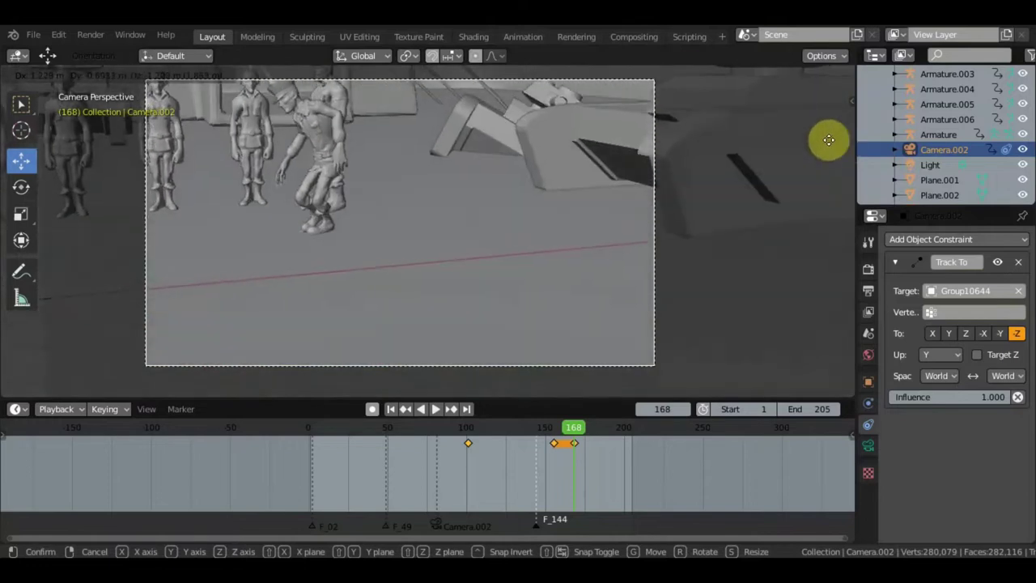
Place the camera, go to frame 182 and reposition it again.
click(745, 111)
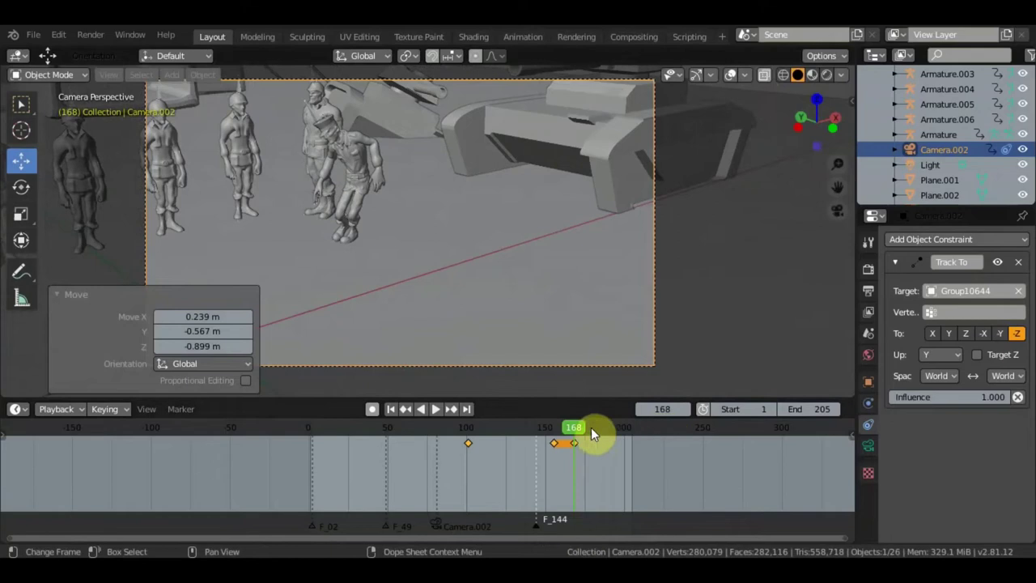
drag(590, 431, 595, 427)
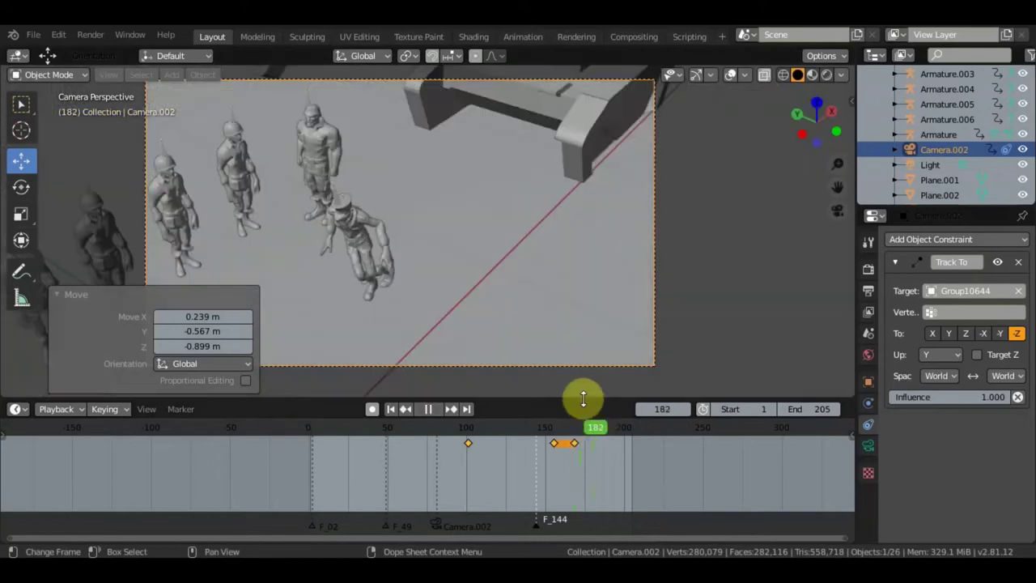
key(g)
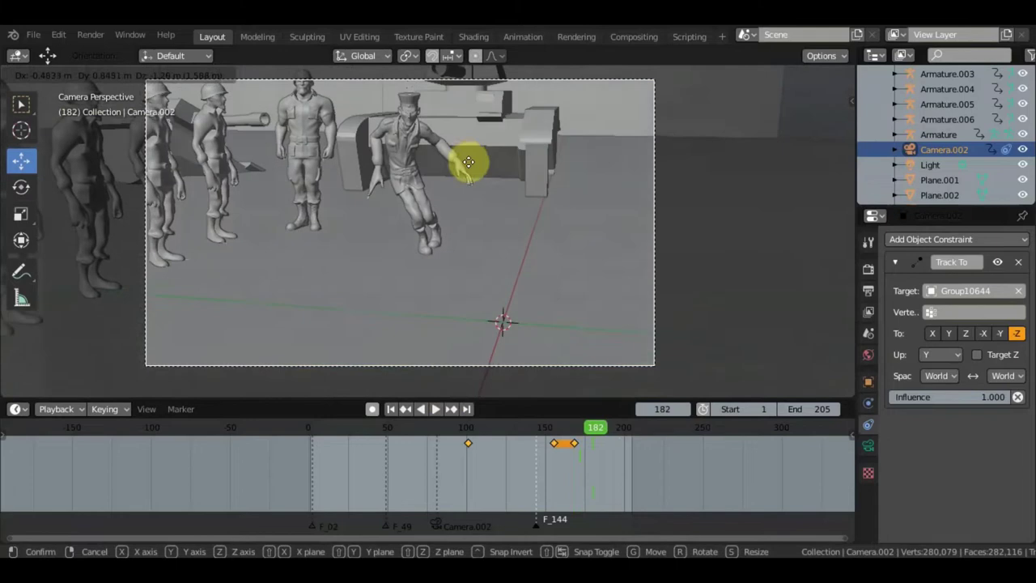
click(558, 180)
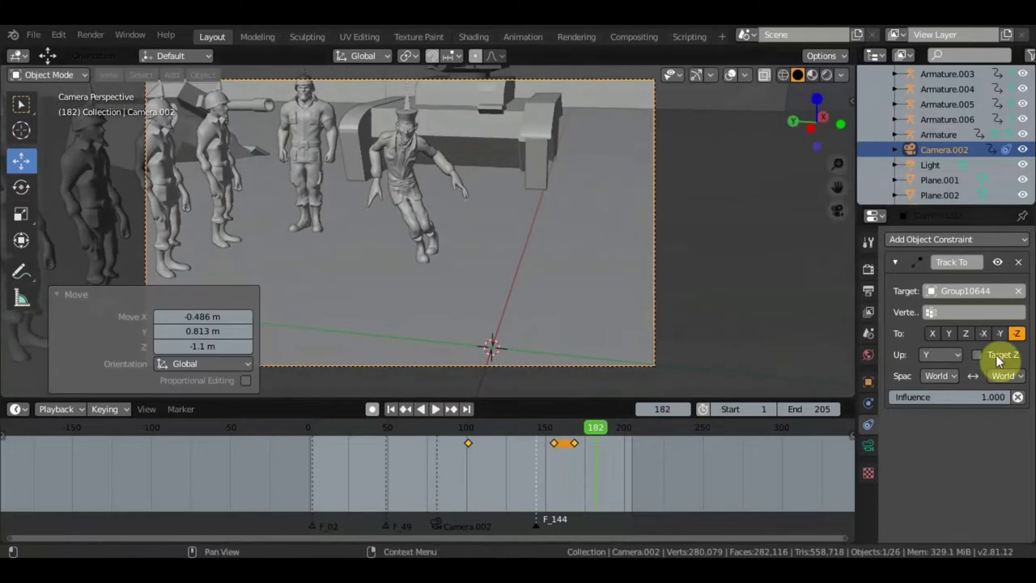
Set Track To influence to 0.543, key LocRot at frame 182, and play back.
drag(978, 396, 906, 397)
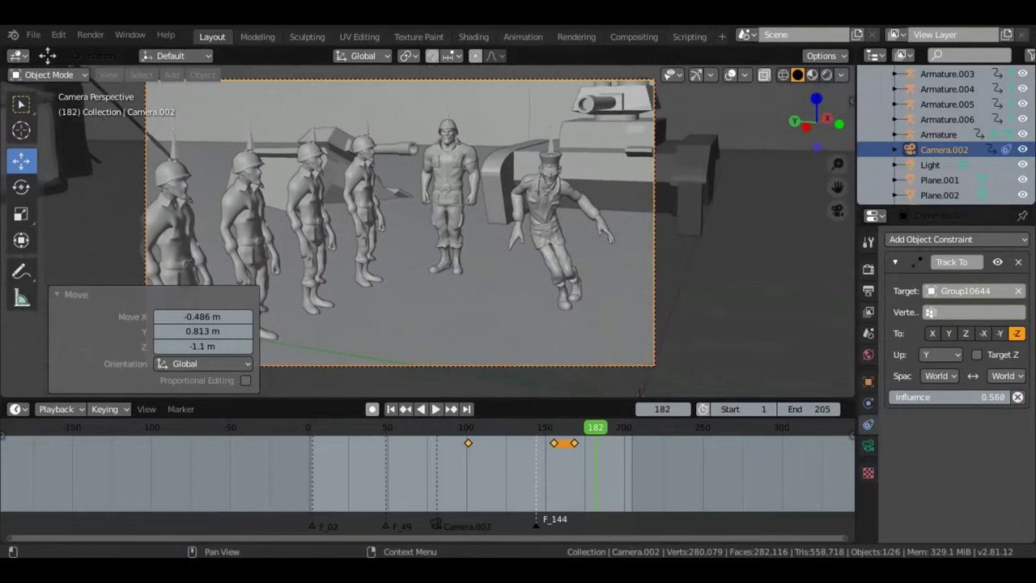
drag(1003, 396, 1000, 397)
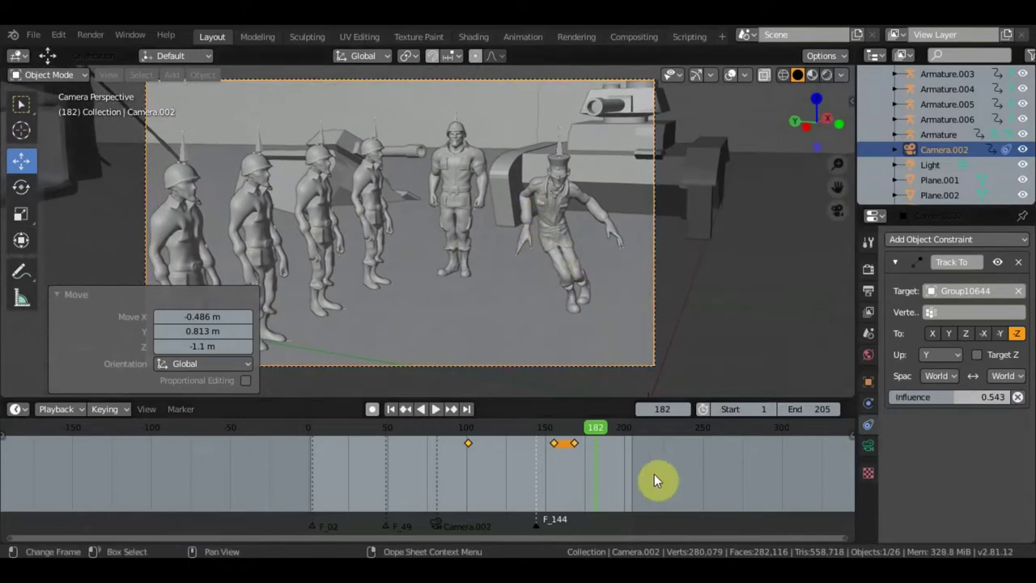
key(i)
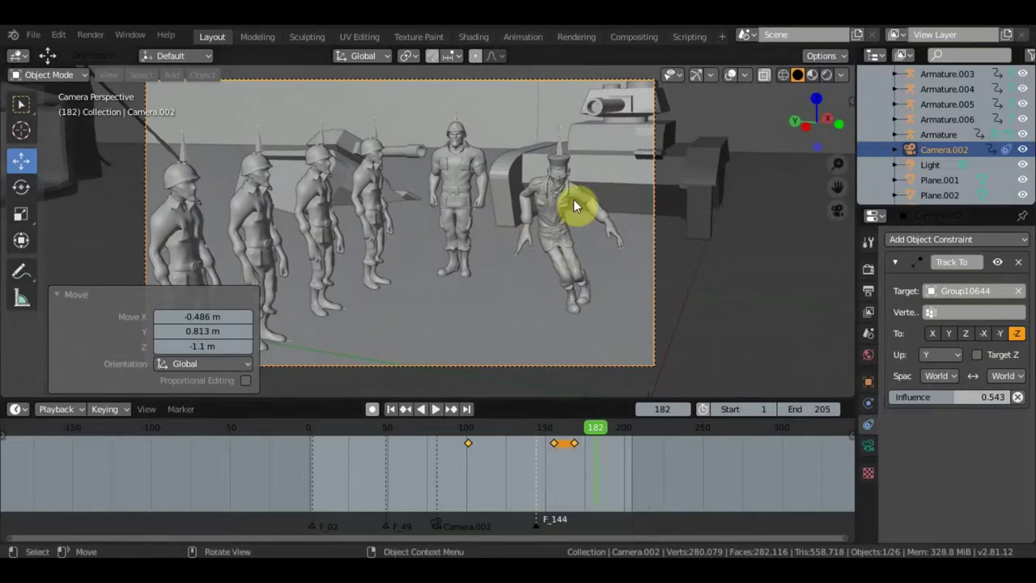
key(i)
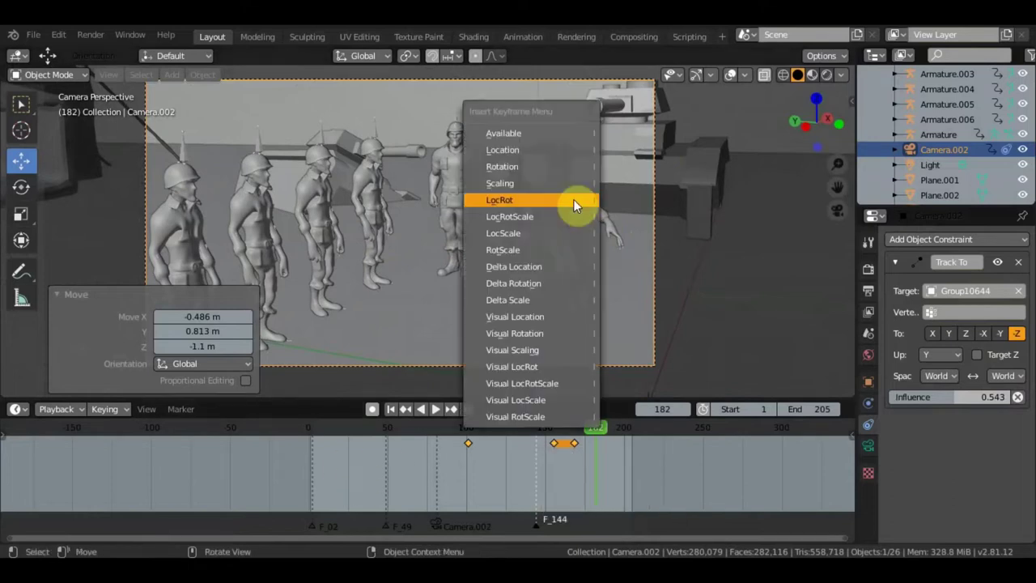
click(572, 199)
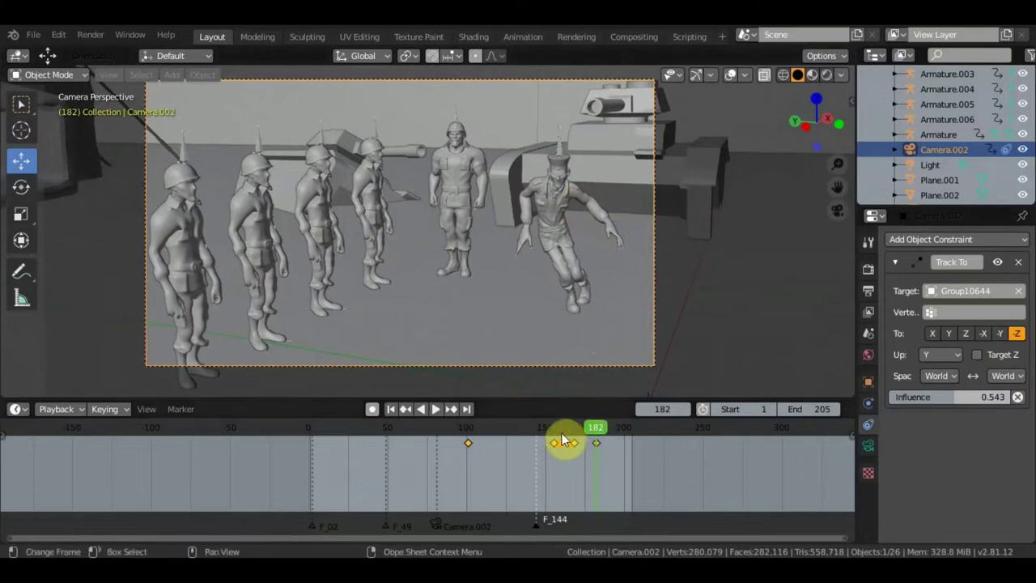
key(shift+ctrl+space)
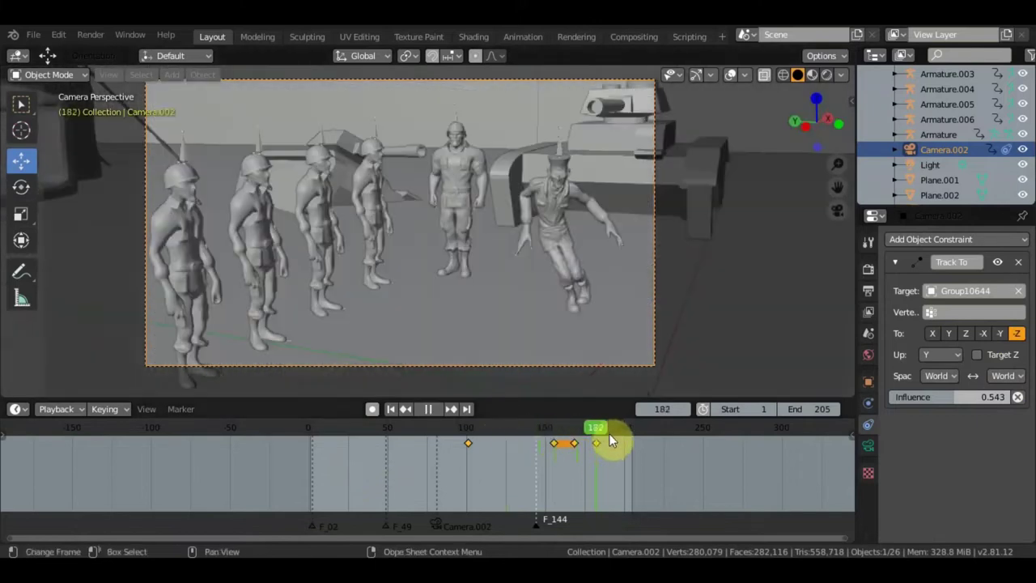
drag(619, 443, 558, 450)
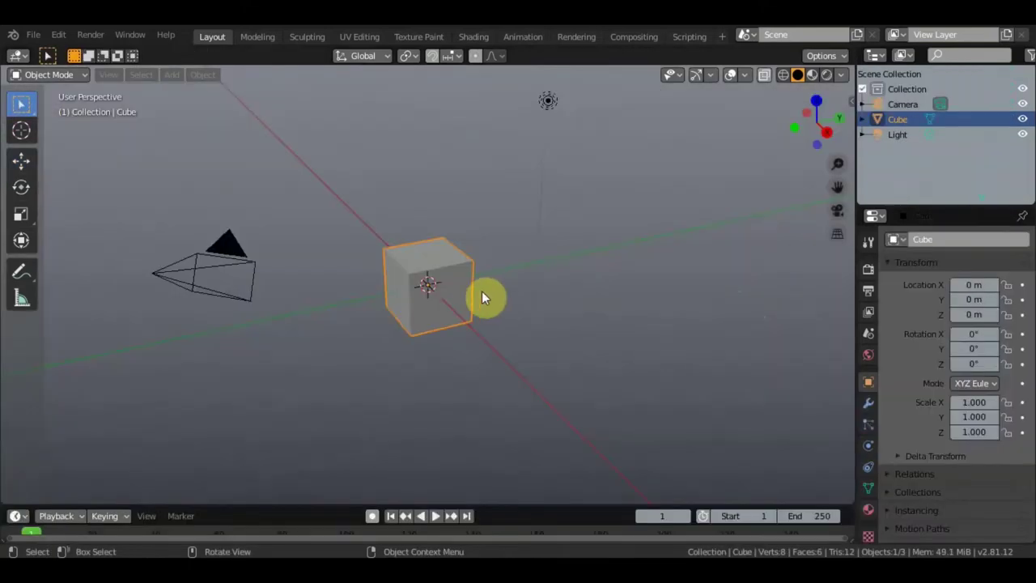
Hide the Light in the outliner and enlarge the timeline area.
scroll(485, 296, up, 2)
scroll(491, 290, down, 5)
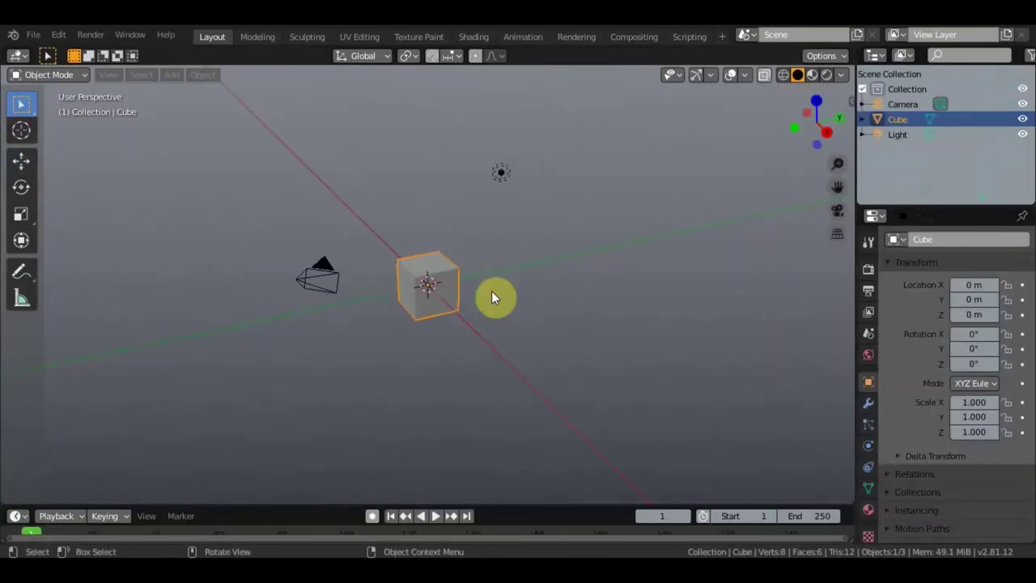
scroll(492, 291, down, 1)
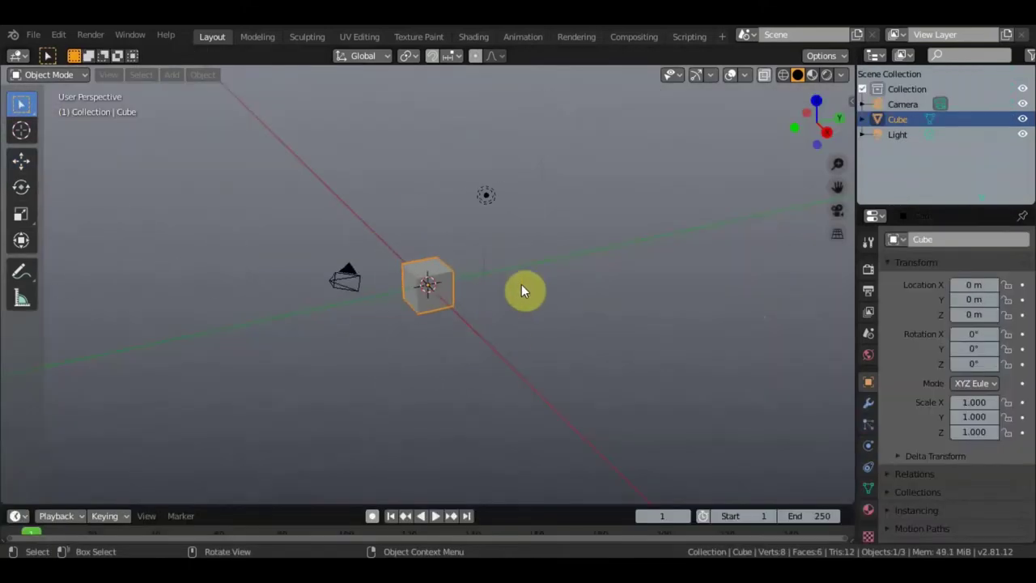
click(1022, 134)
scroll(603, 325, up, 3)
scroll(602, 325, up, 2)
drag(538, 506, 555, 408)
Move the Camera away from the cube to about (4.35, -13.65, 6.63) and show its constraints.
scroll(518, 336, down, 2)
scroll(509, 313, down, 3)
mouse_move(509, 312)
middle_down()
mouse_move(484, 345)
mouse_move(340, 287)
middle_up()
click(331, 279)
key(g)
click(238, 254)
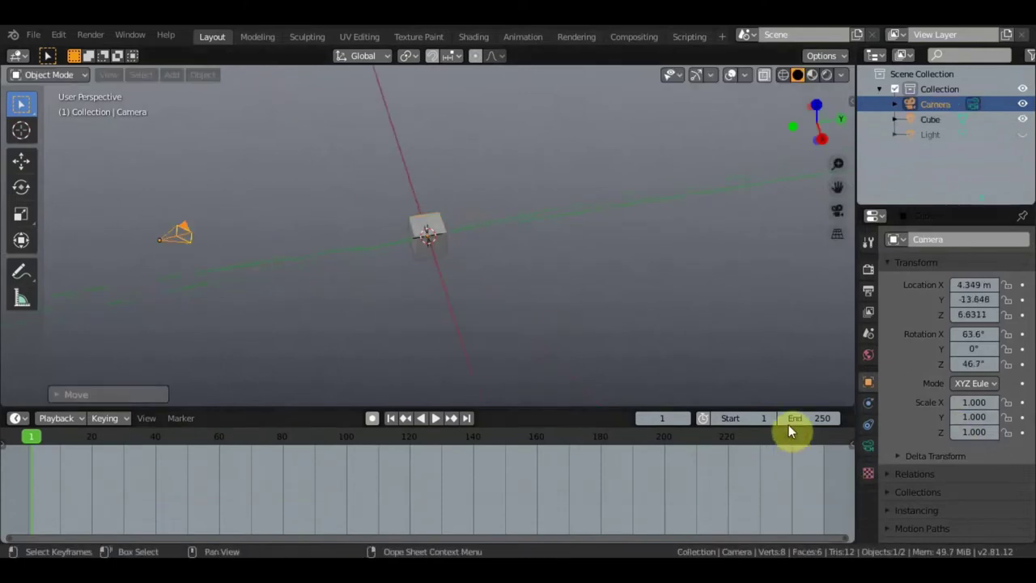
click(865, 425)
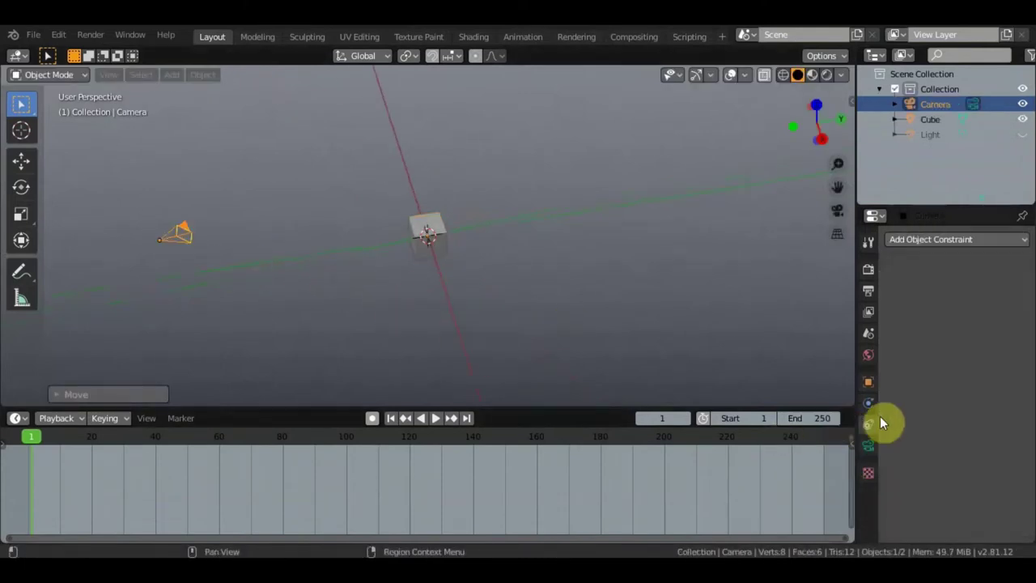
Add a Track To constraint to the Camera, aiming along its -Z axis.
click(954, 232)
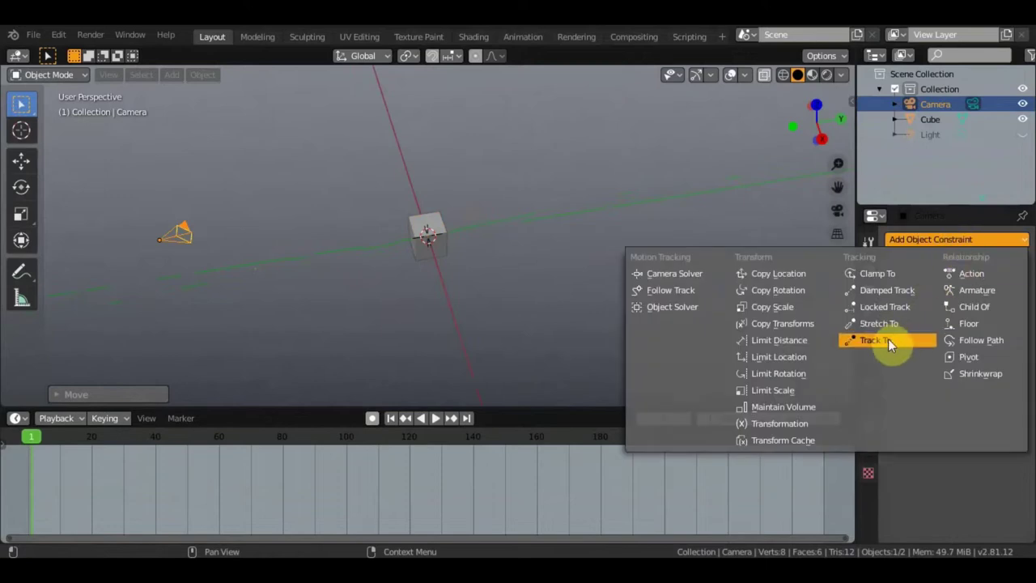
click(890, 336)
click(1016, 312)
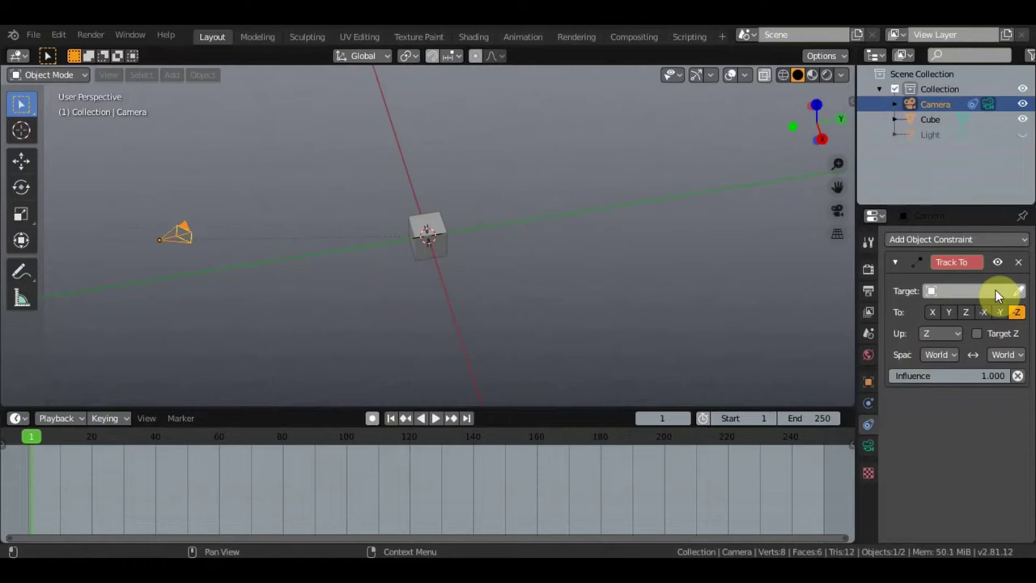
Set the Cube as the Track To target with Y up, then select the Cube.
click(1018, 292)
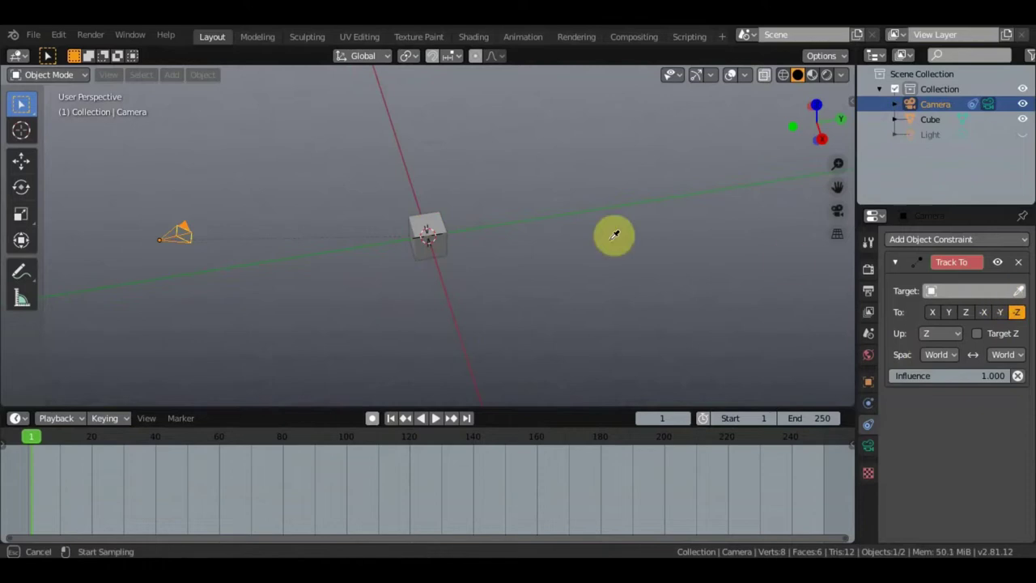
click(438, 212)
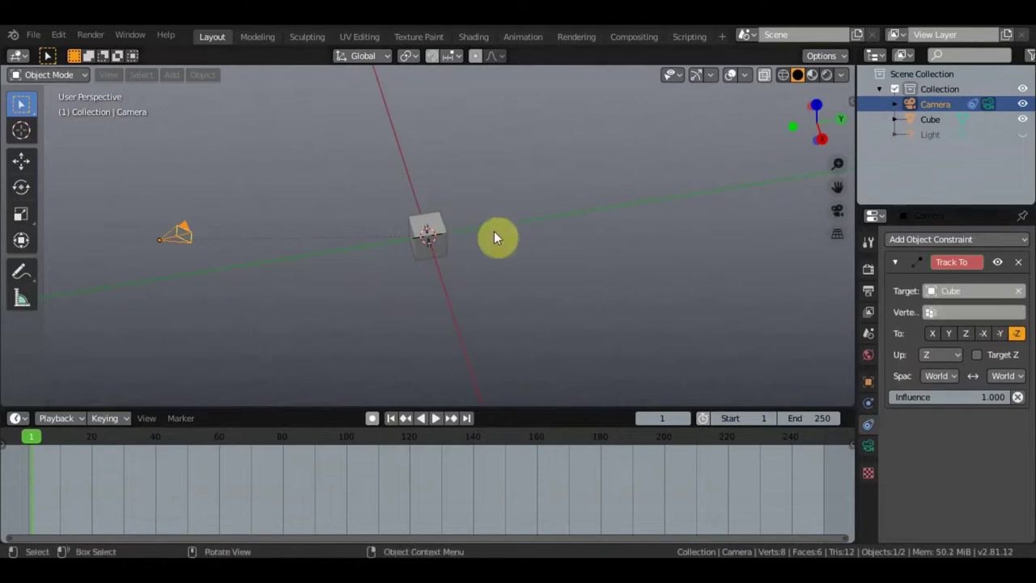
click(953, 363)
click(918, 386)
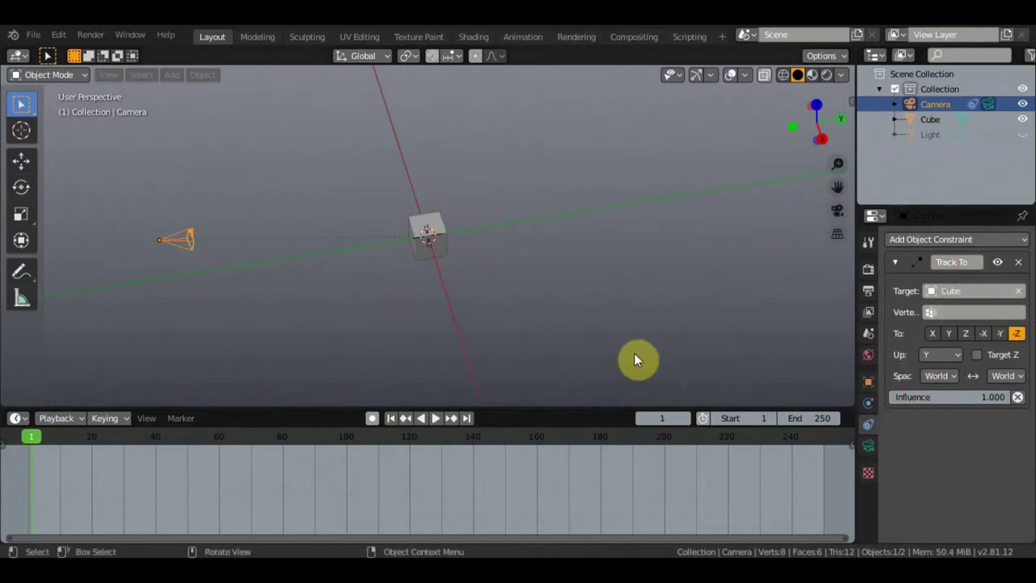
click(434, 223)
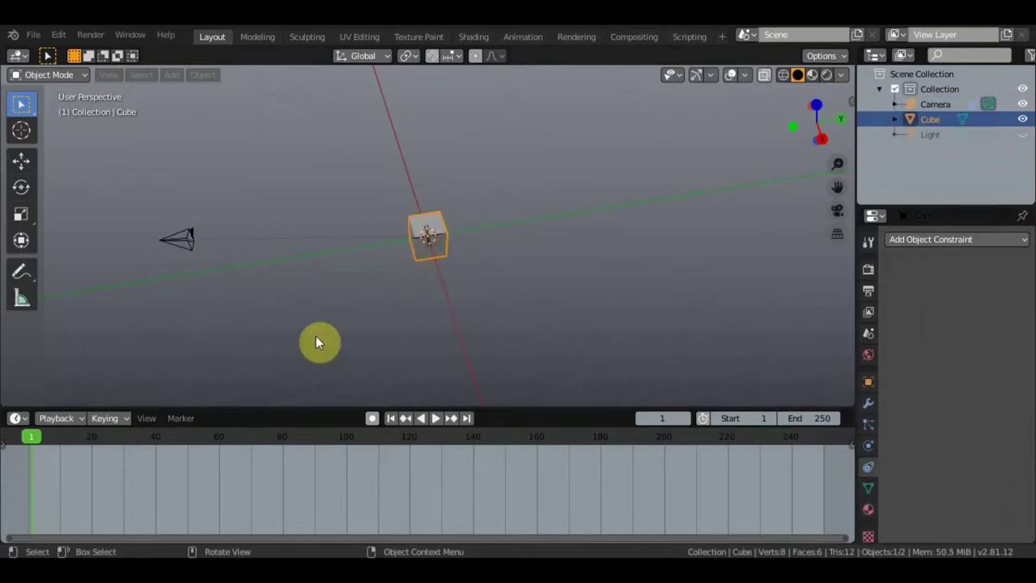
Key the cube's location and rotation at frame 1.
key(KP_0)
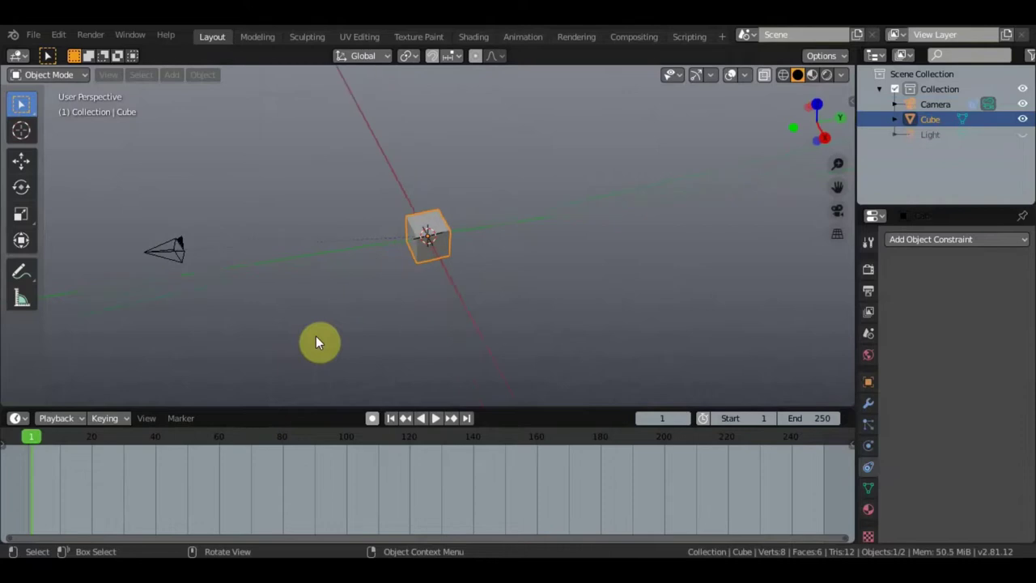
key(KP_0)
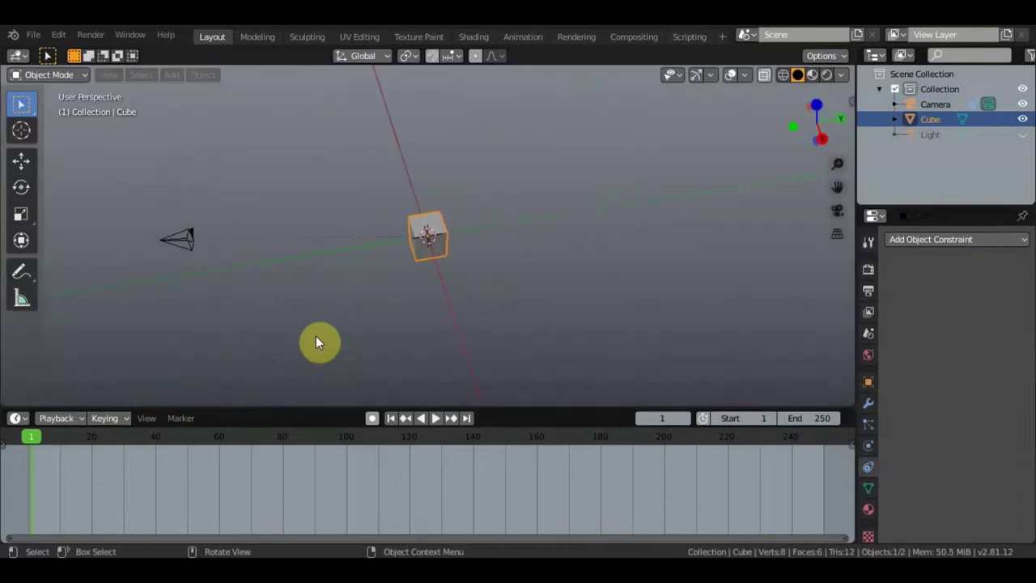
key(i)
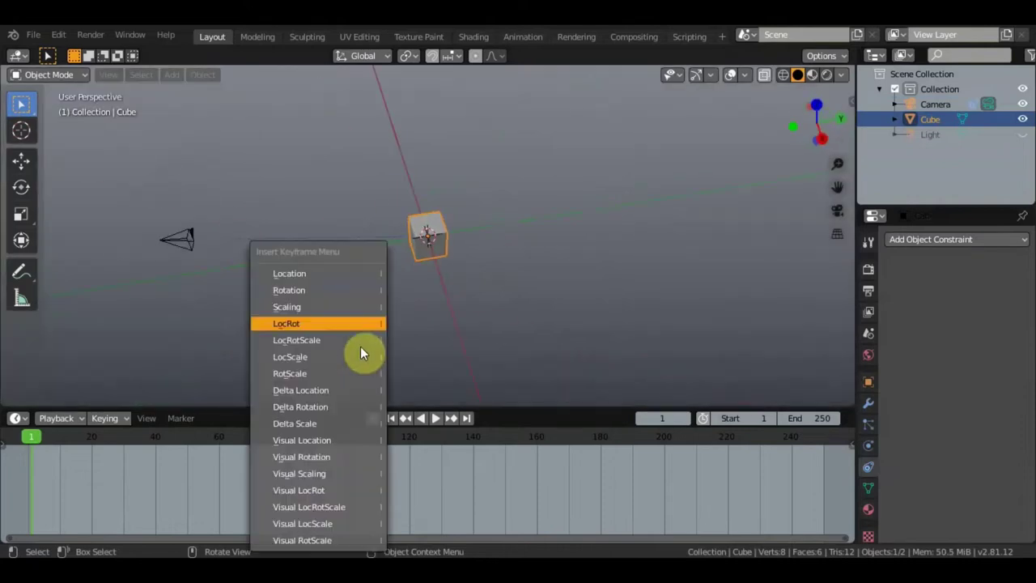
click(350, 324)
middle_drag(351, 324, 453, 301)
key(space)
key(space)
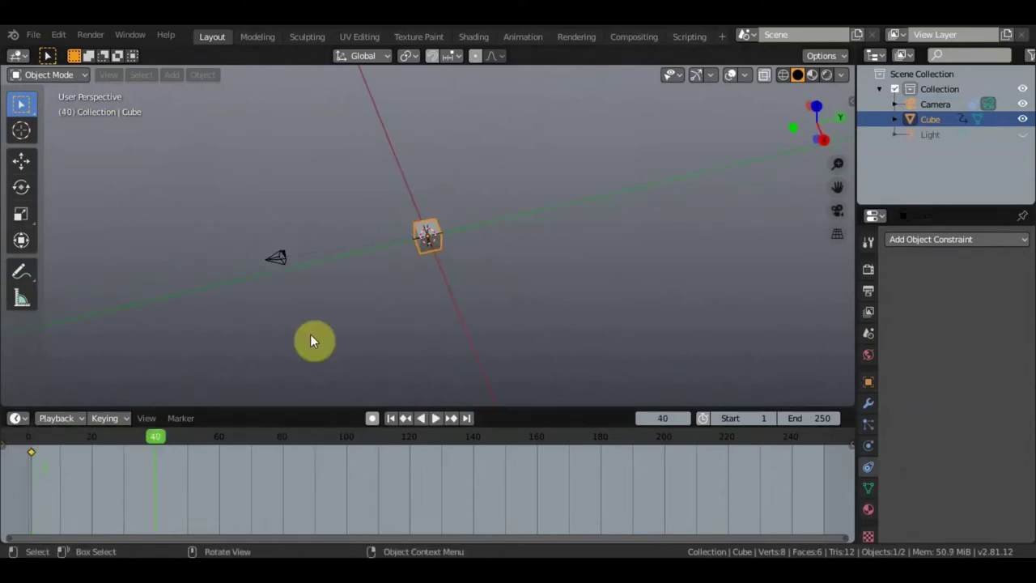
Move the cube up and to the left and key its location and rotation at frame 40.
key(g)
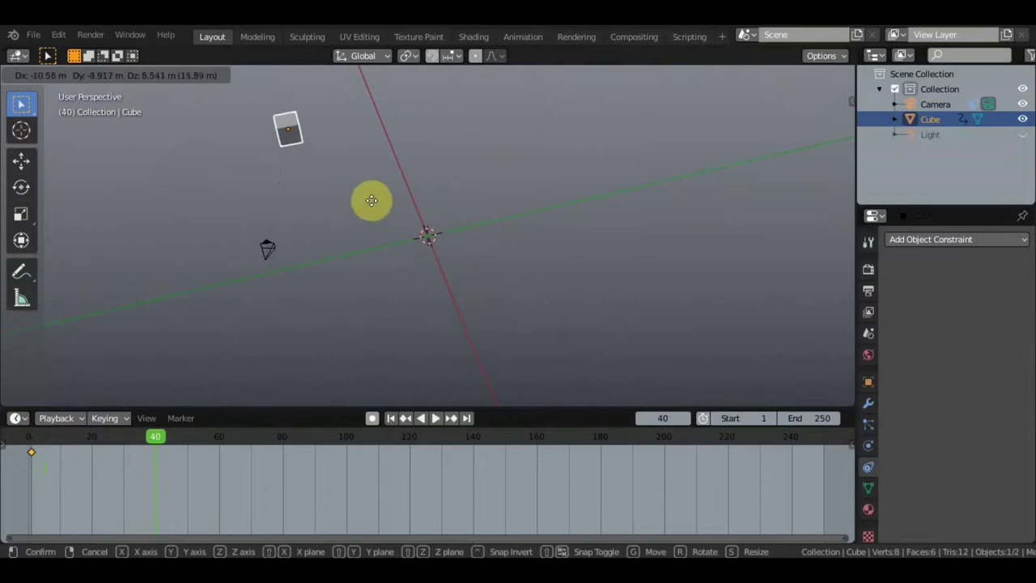
click(362, 197)
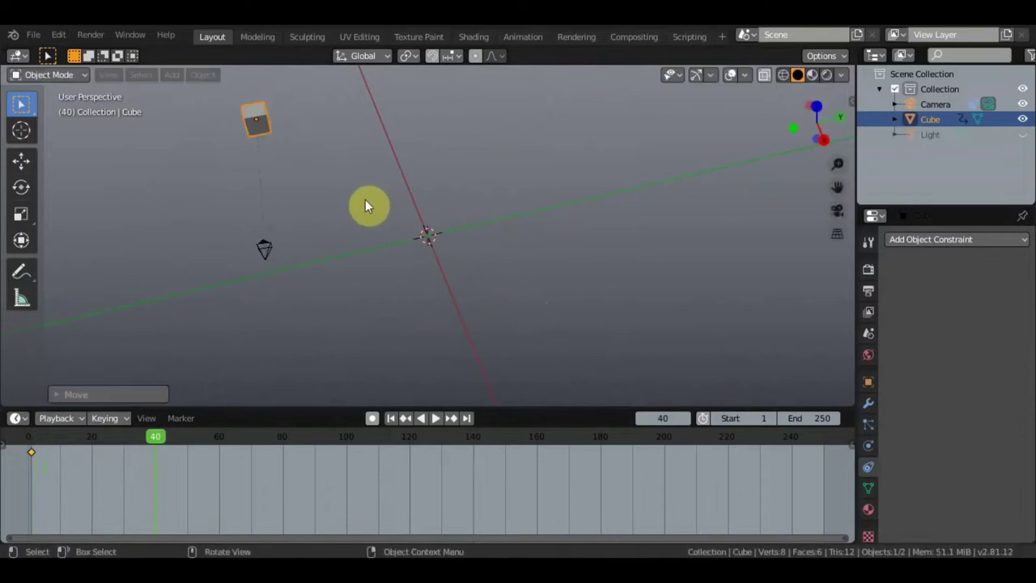
key(i)
click(457, 225)
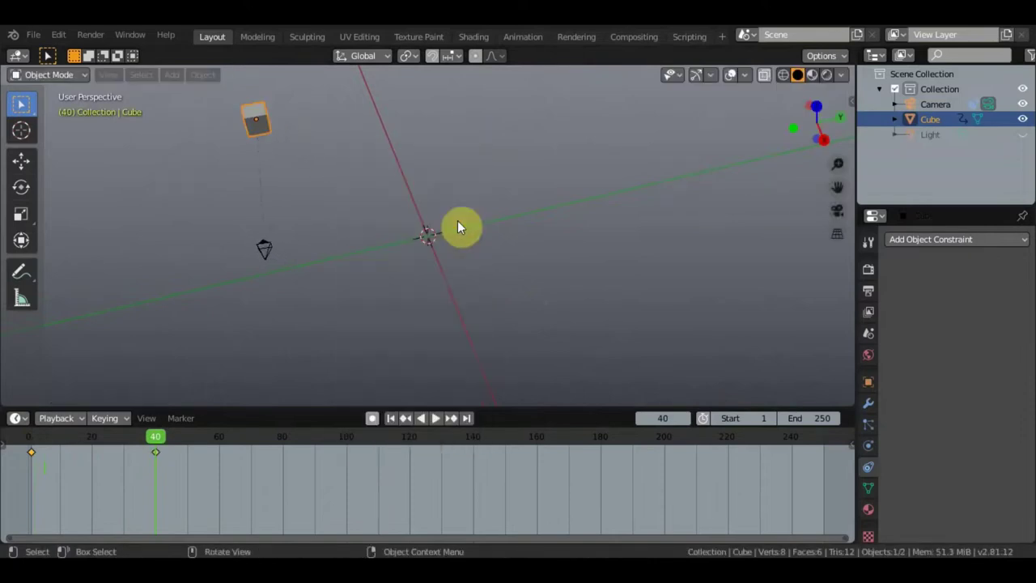
At frame 81, move the cube just below the scene centre in top view and key it.
key(space)
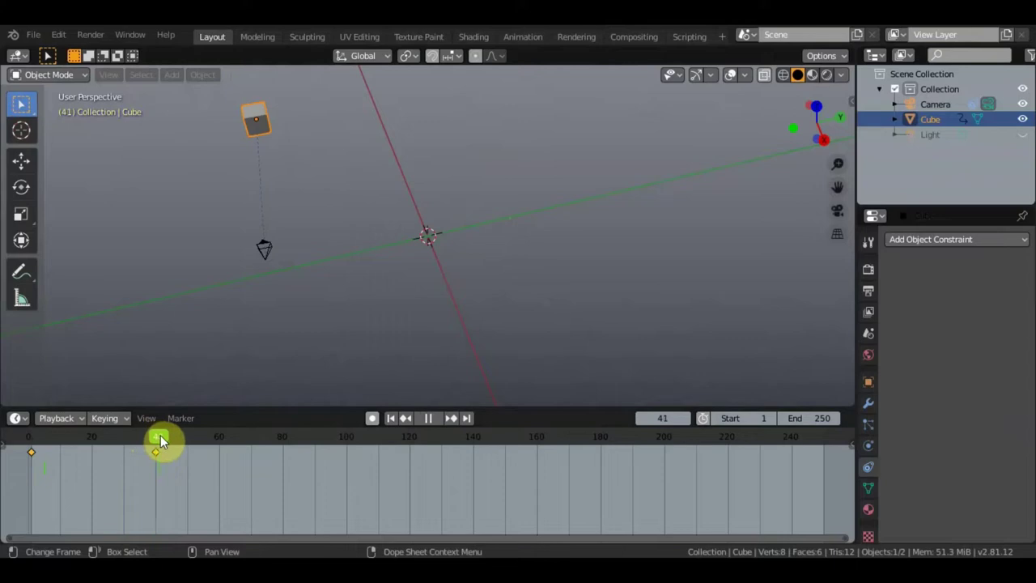
click(264, 454)
key(space)
key(KP_7)
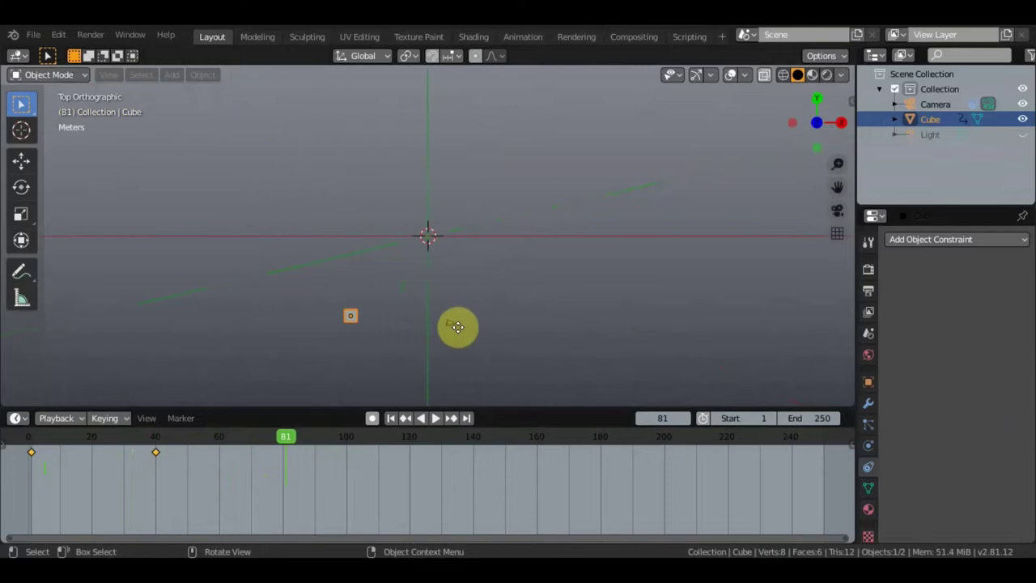
key(g)
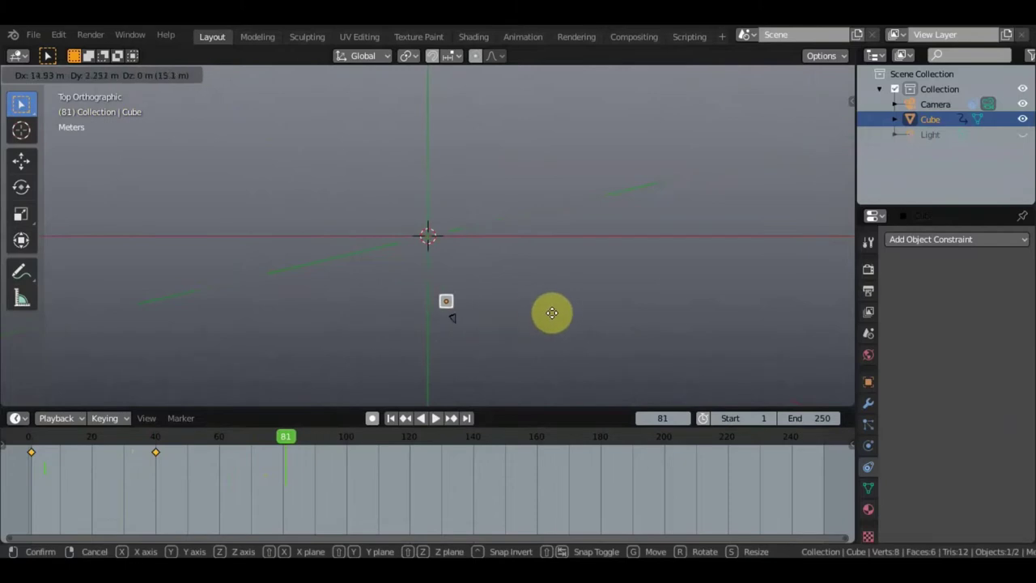
click(551, 316)
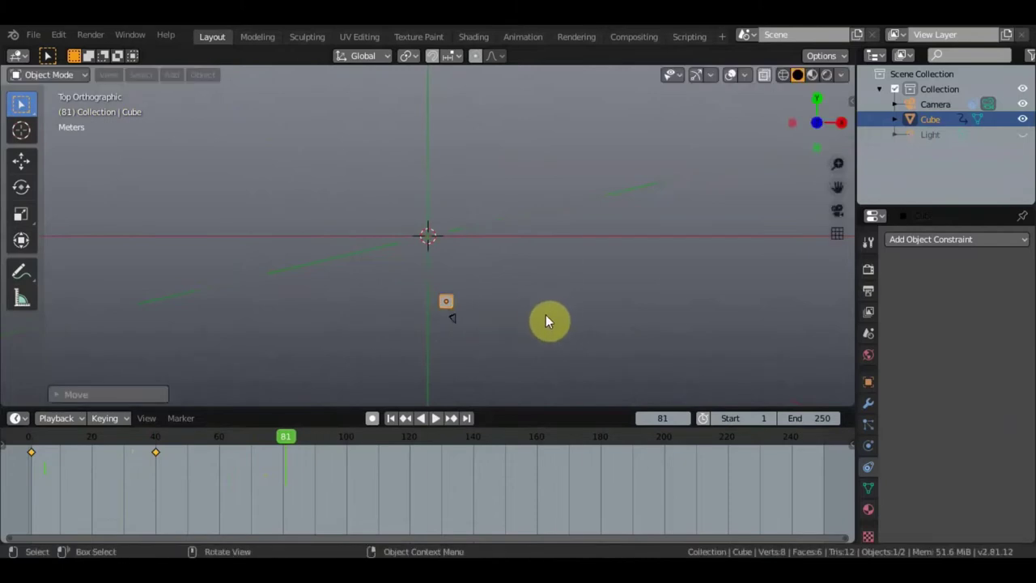
key(i)
click(545, 315)
Shift the cube right along the X axis and re-key location and rotation at frame 81.
key(g)
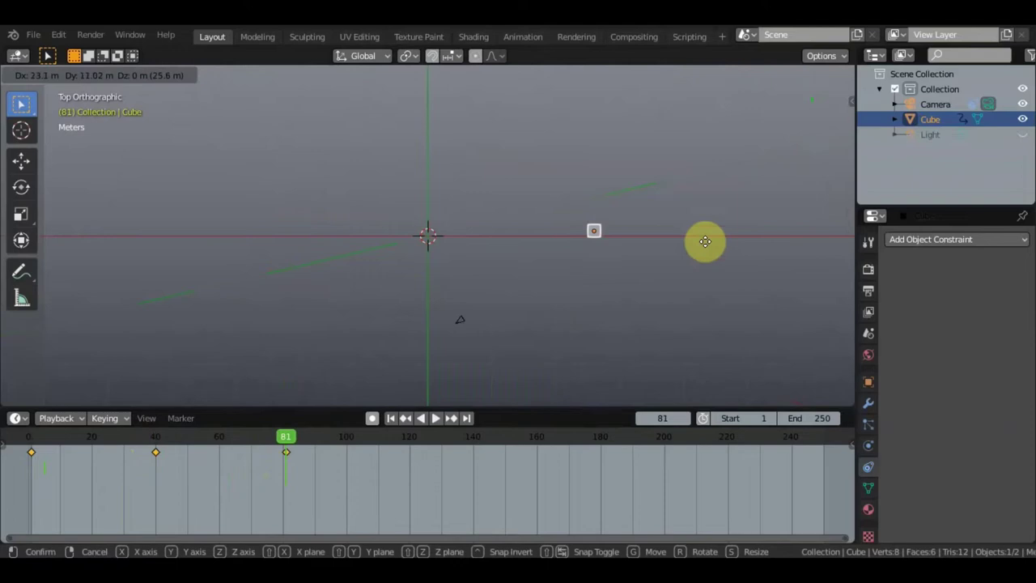
click(777, 212)
middle_drag(633, 308, 555, 150)
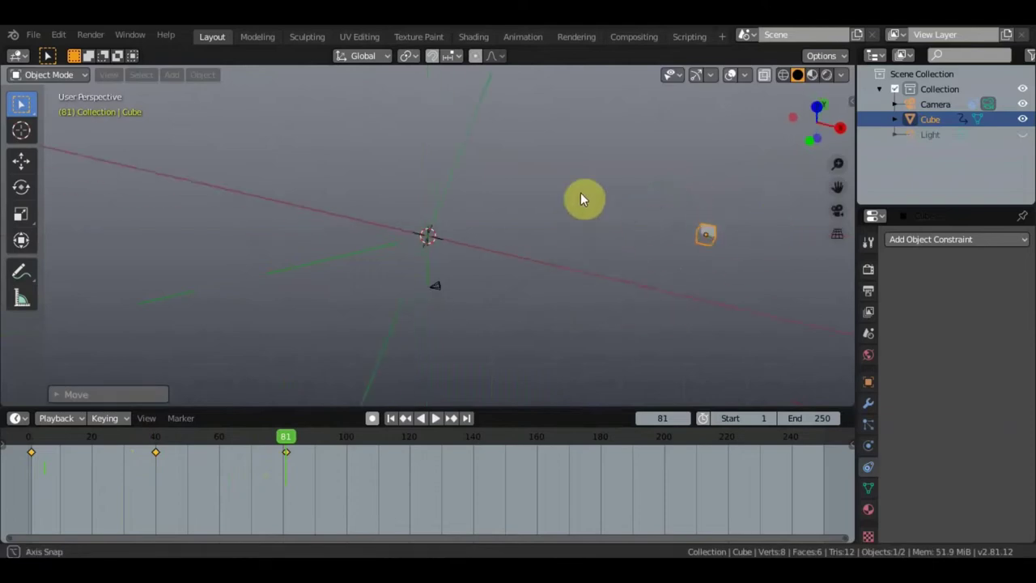
key(i)
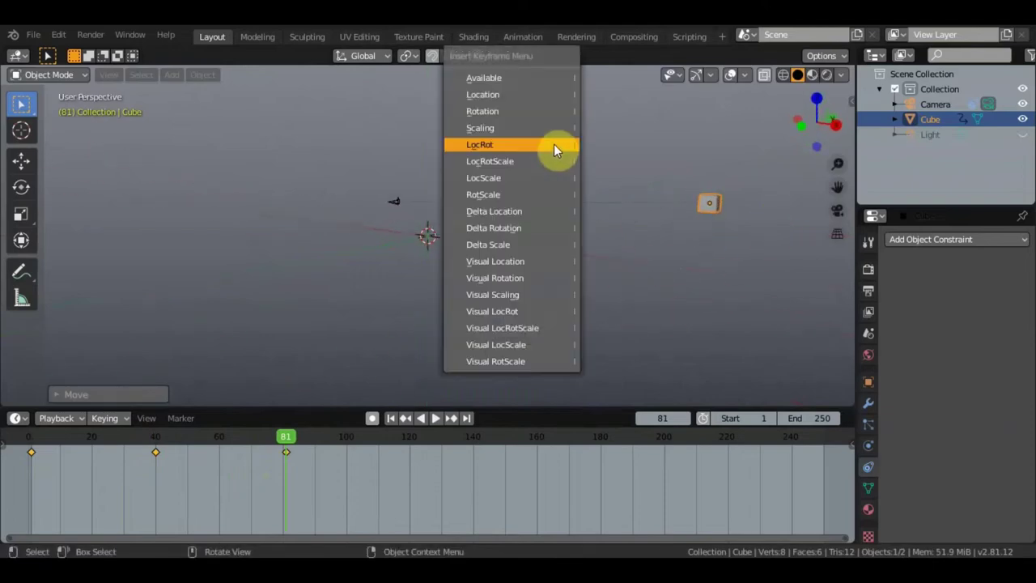
click(553, 144)
middle_drag(390, 204, 488, 275)
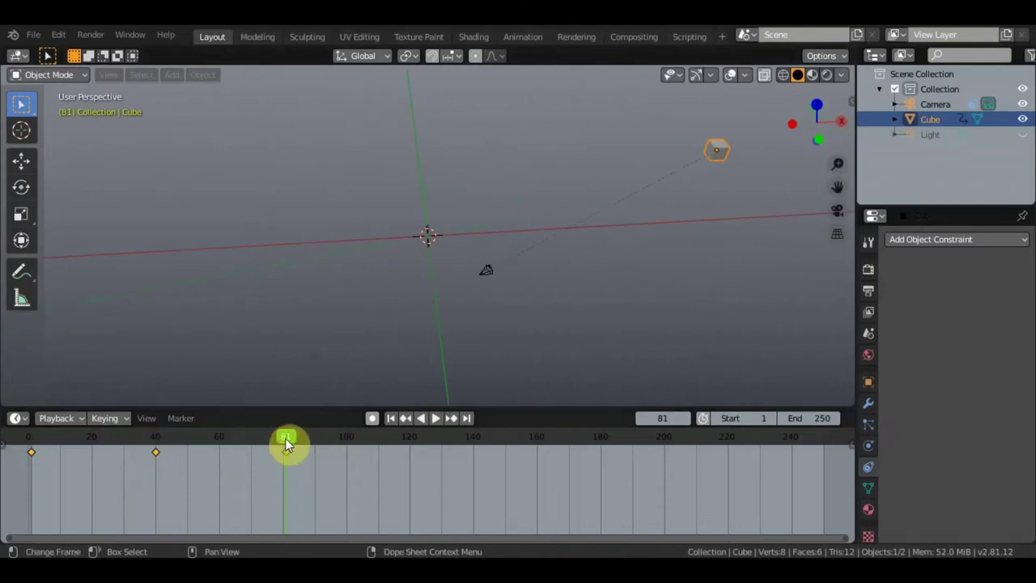
key(space)
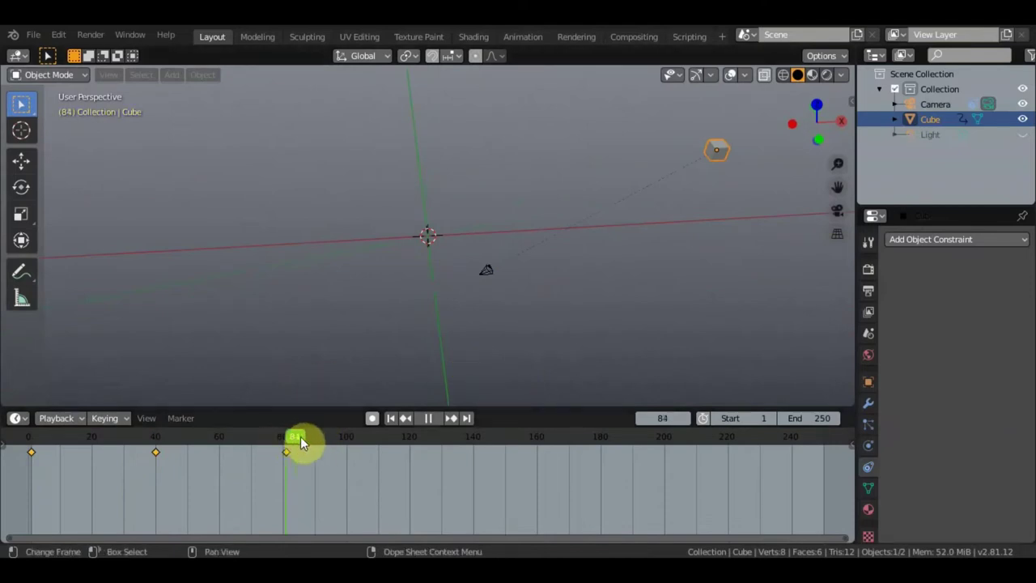
At frame 111, move the cube up-left and key its location and rotation, then return to frame 40.
mouse_move(407, 456)
mouse_down()
mouse_move(259, 451)
mouse_move(382, 473)
mouse_up()
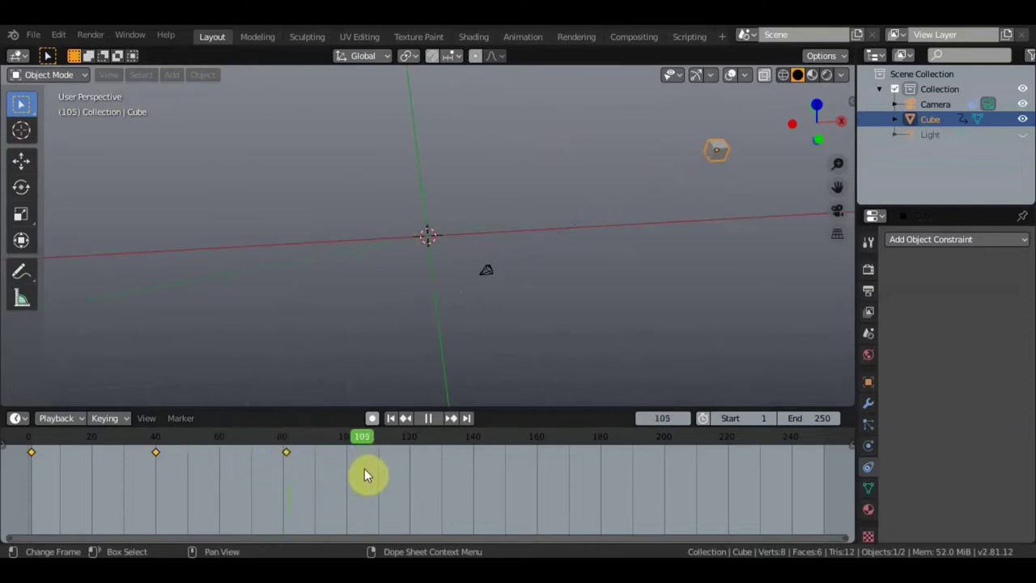
key(g)
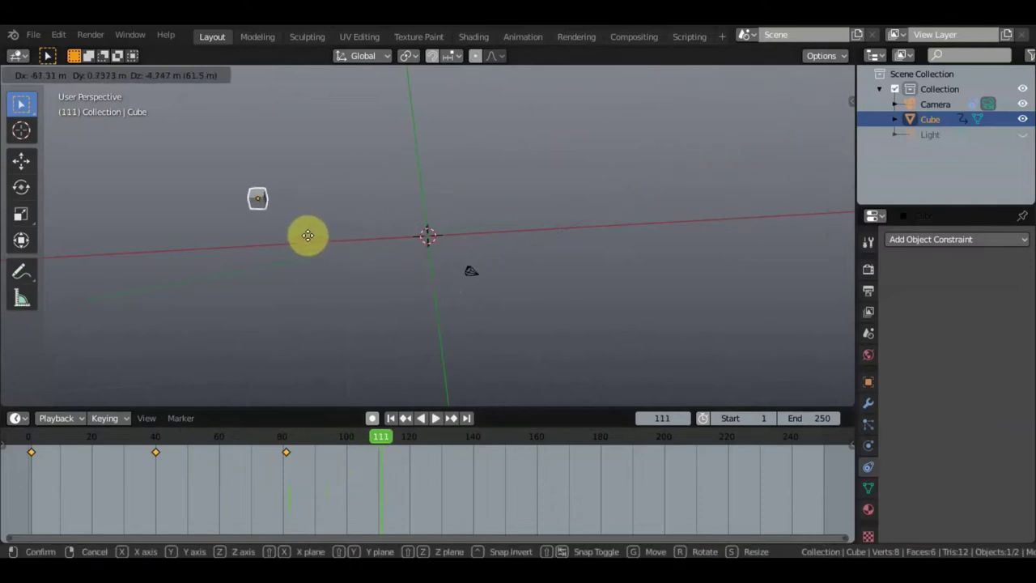
click(413, 176)
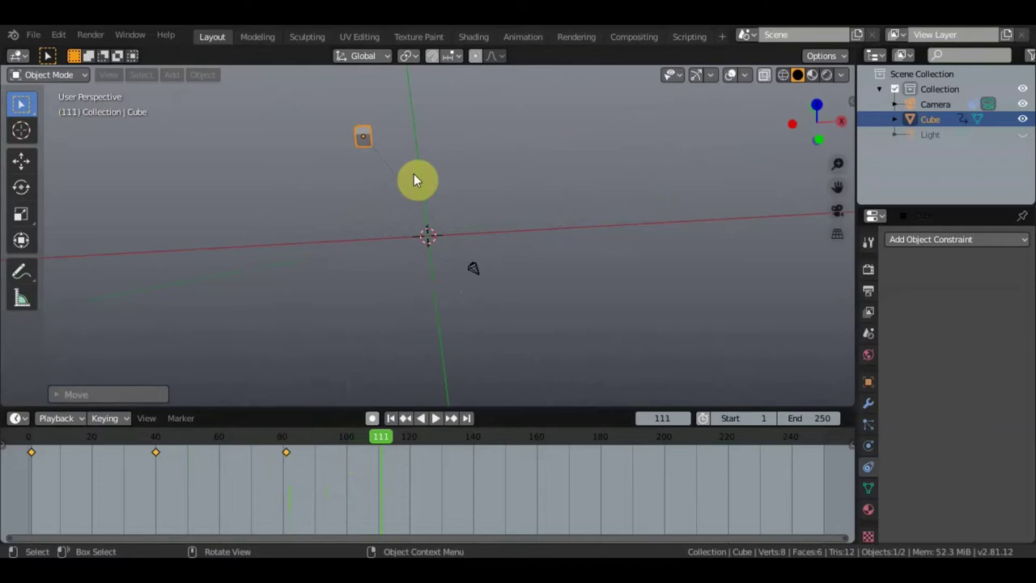
key(i)
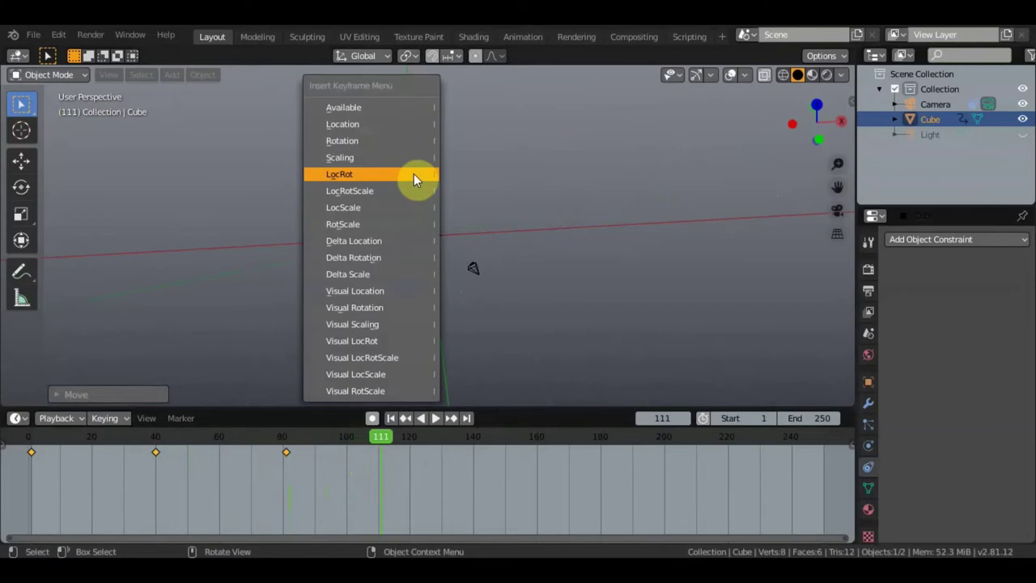
click(411, 178)
middle_drag(409, 169, 526, 170)
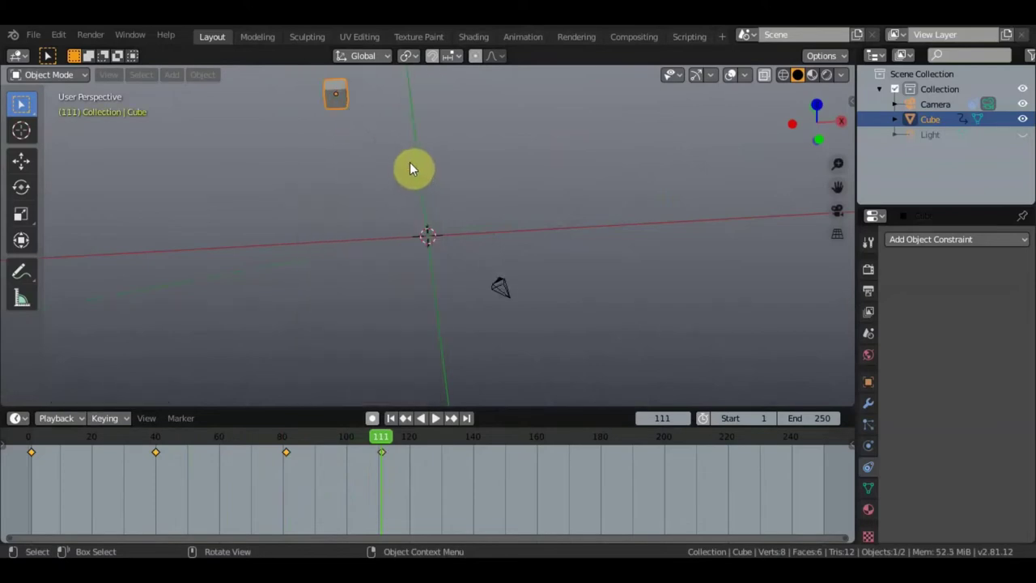
key(Down)
key(Down)
mouse_move(544, 122)
middle_down()
mouse_move(655, 273)
mouse_move(716, 257)
middle_up()
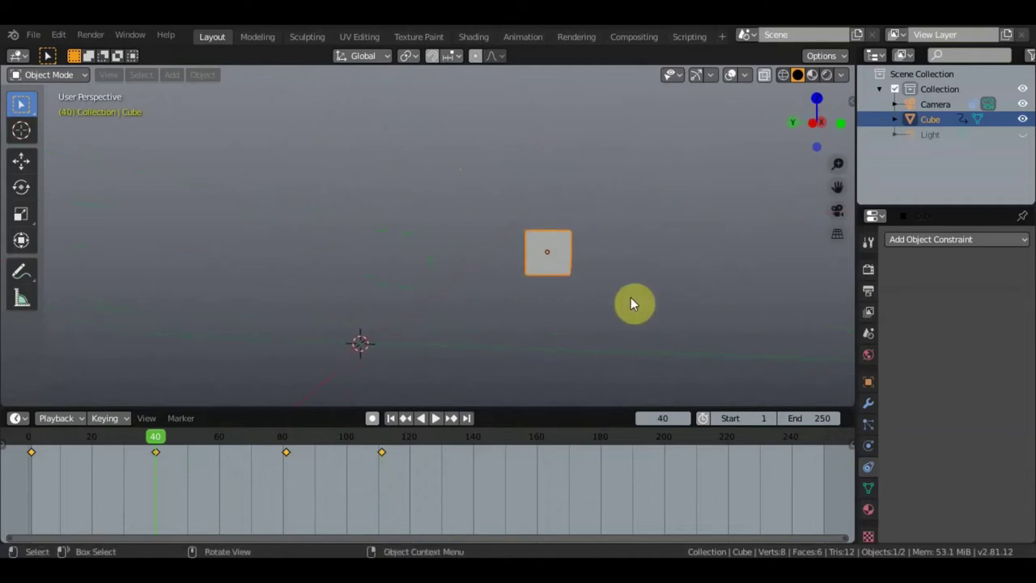
At frame 40, rotate the cube and key its location, rotation and scale.
key(space)
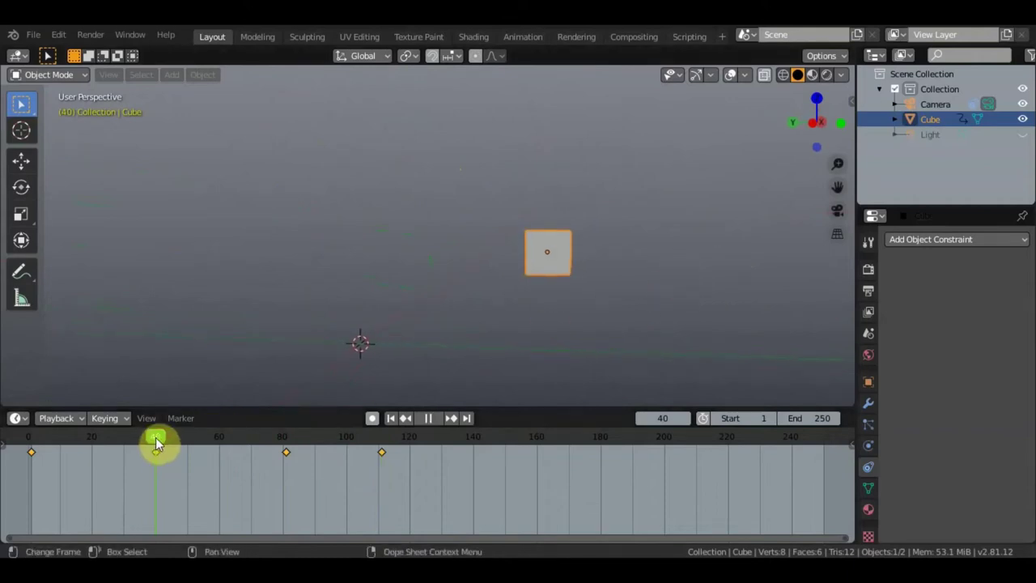
key(space)
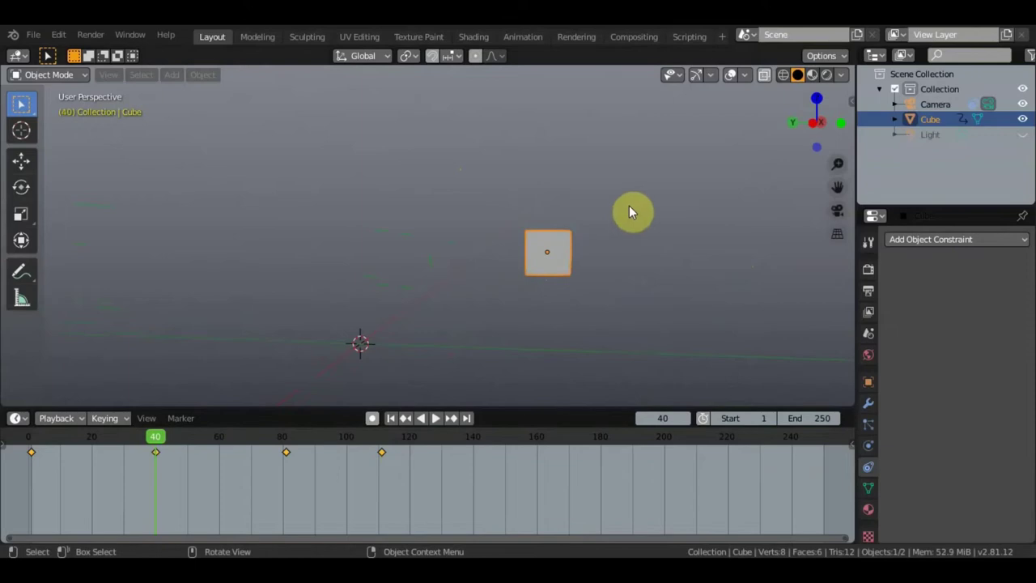
key(r)
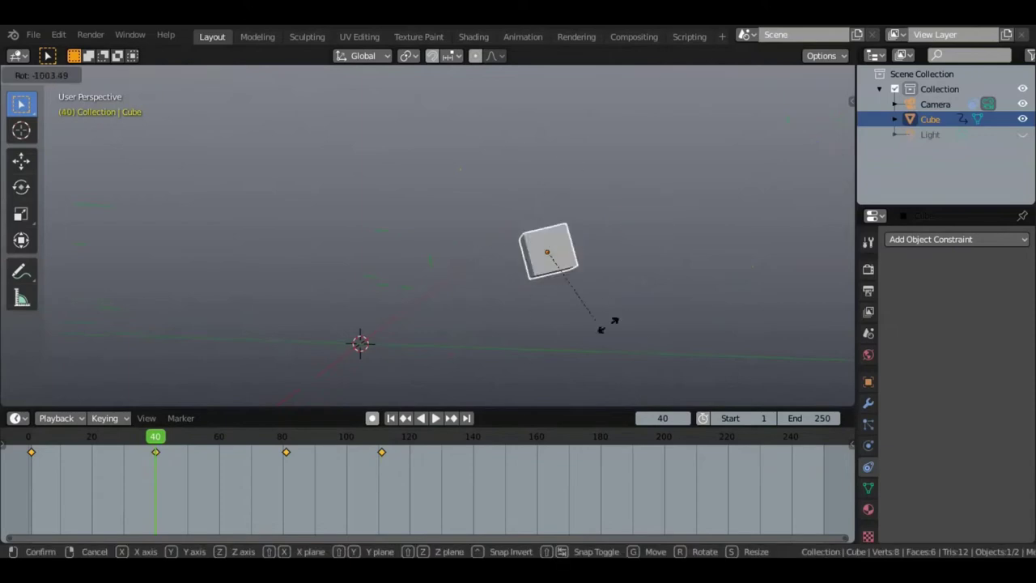
click(541, 316)
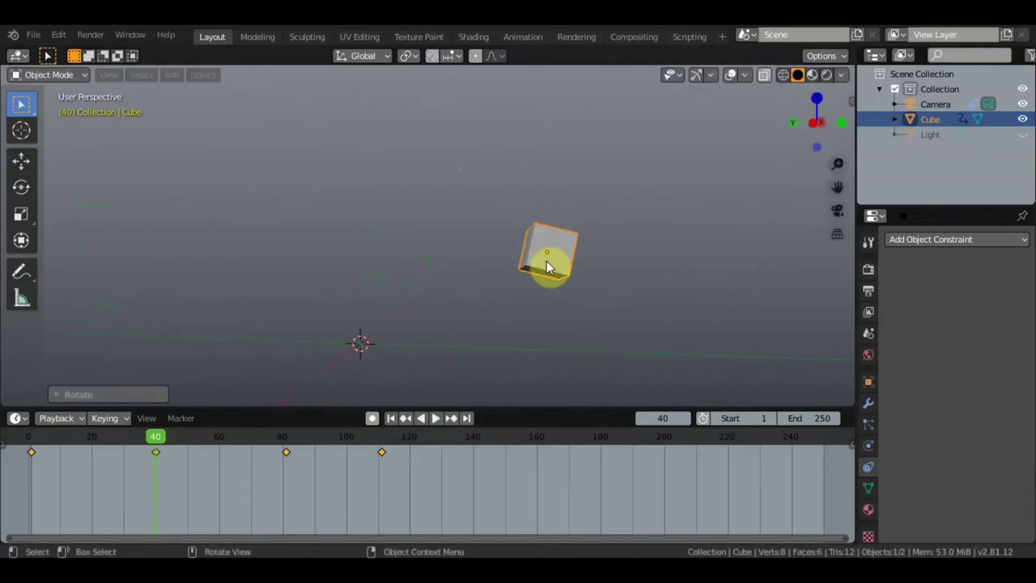
key(i)
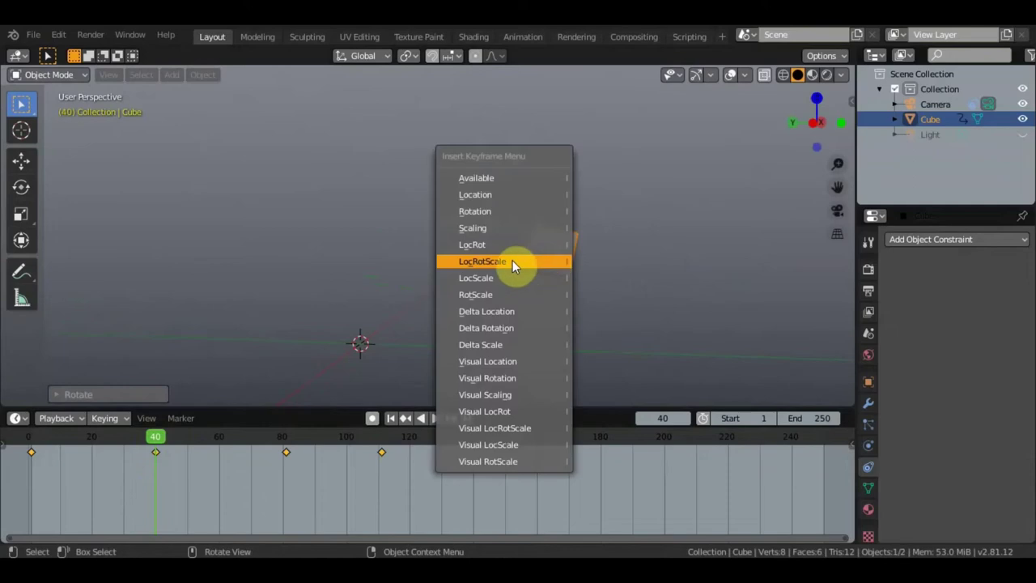
click(512, 260)
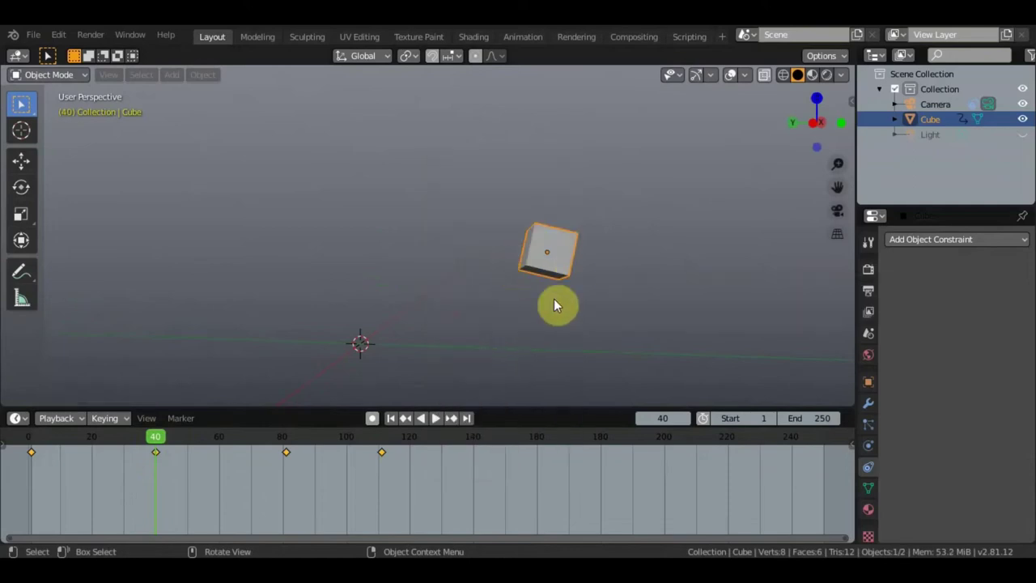
At frame 81, rotate the cube to about -224.63° and key location, rotation and scale.
key(space)
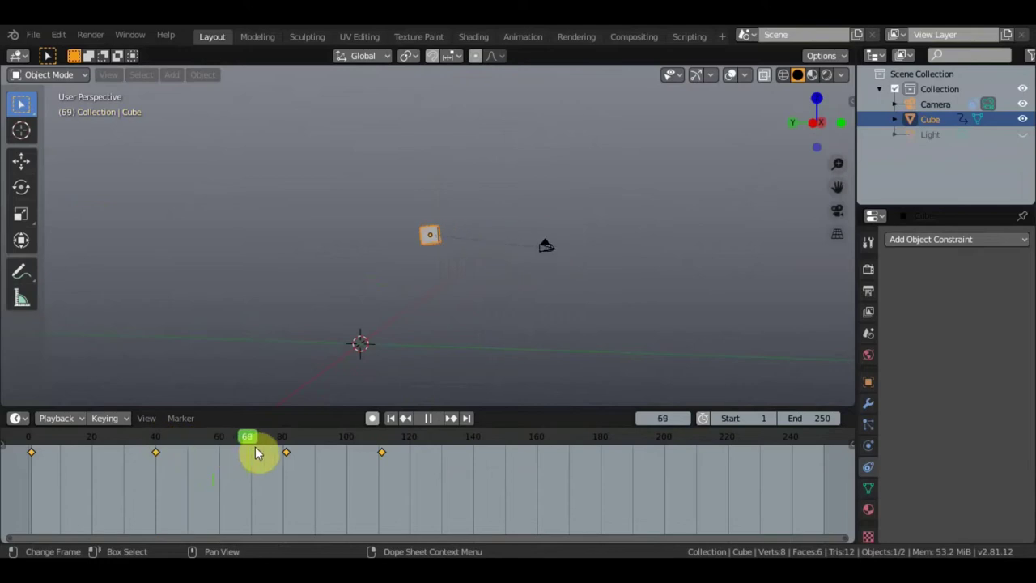
key(space)
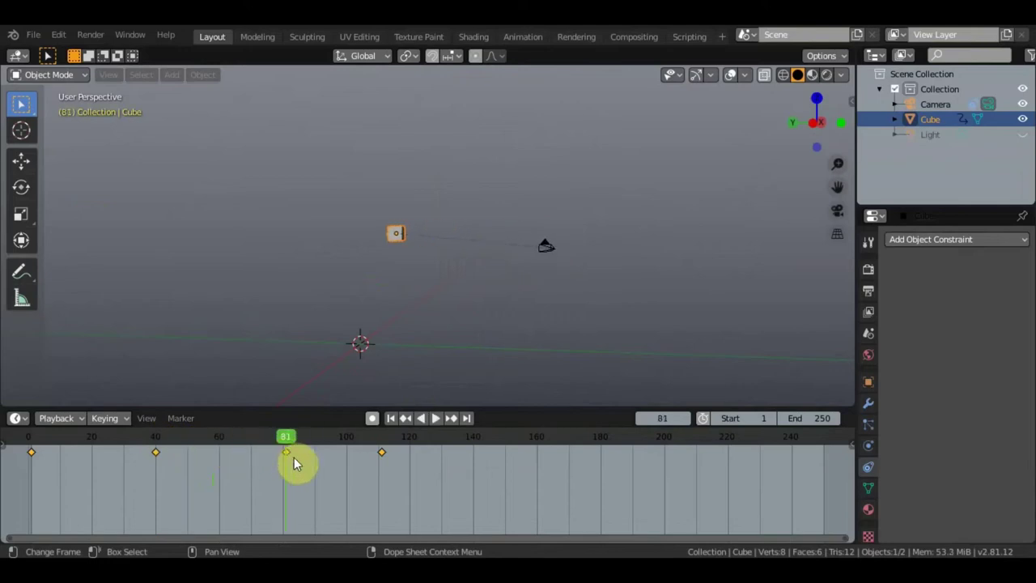
key(space)
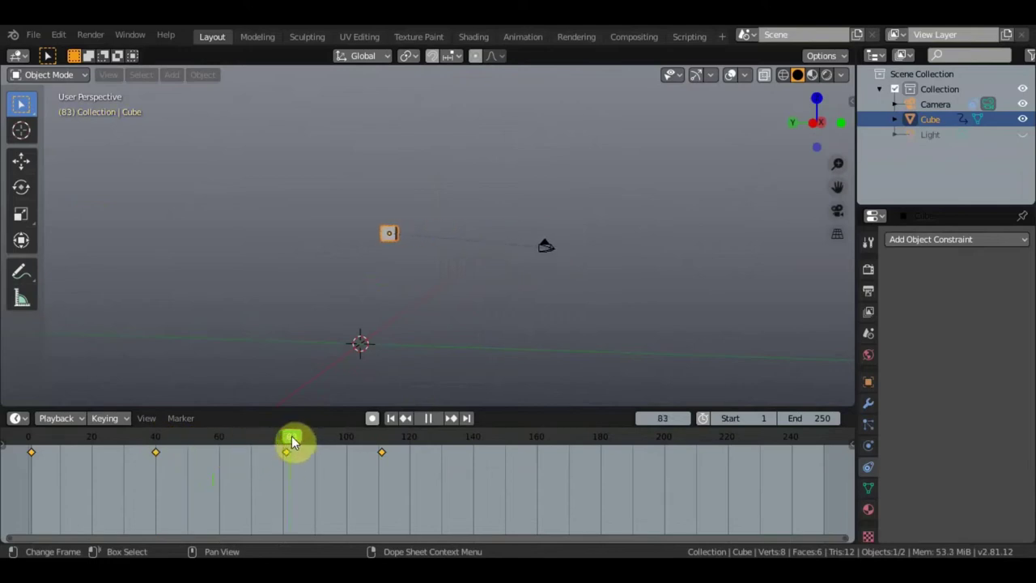
key(space)
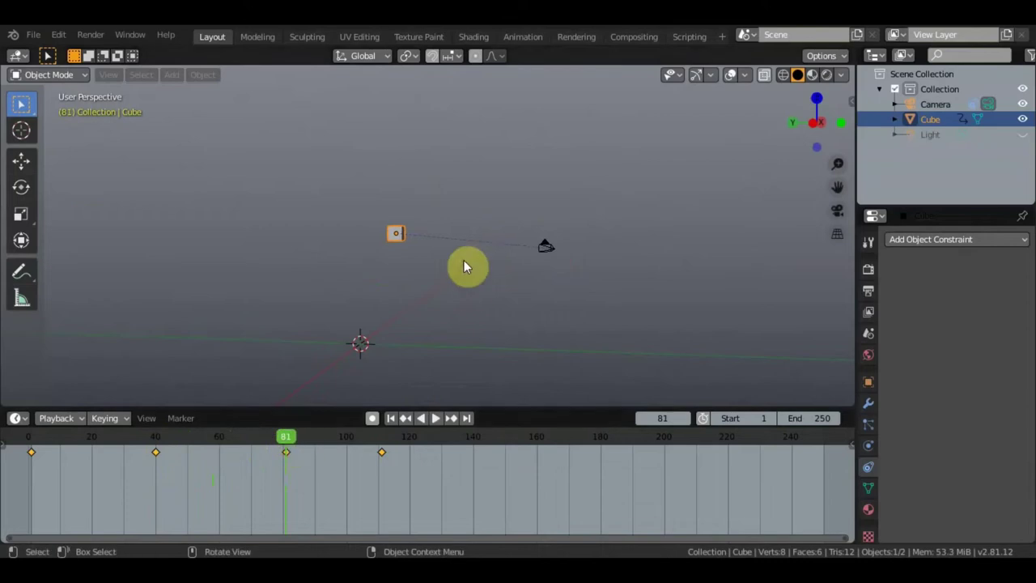
scroll(438, 207, up, 1)
scroll(438, 207, up, 1)
scroll(438, 206, up, 2)
key(r)
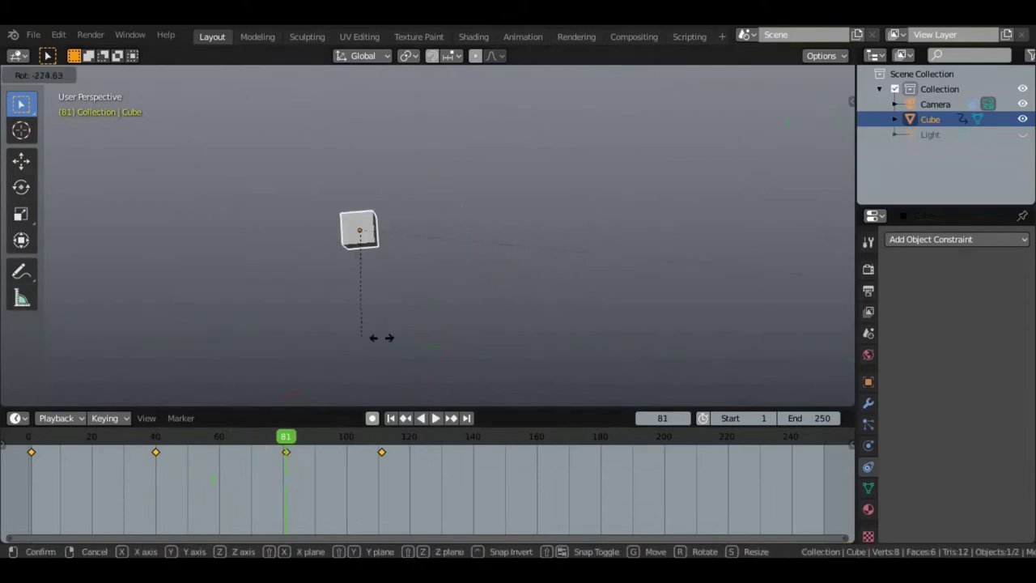
click(420, 294)
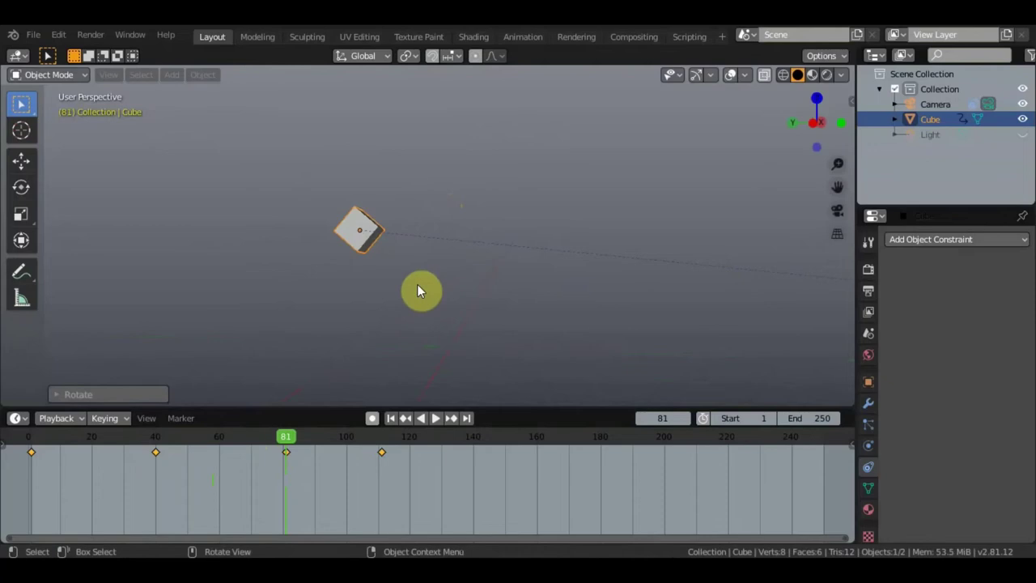
key(i)
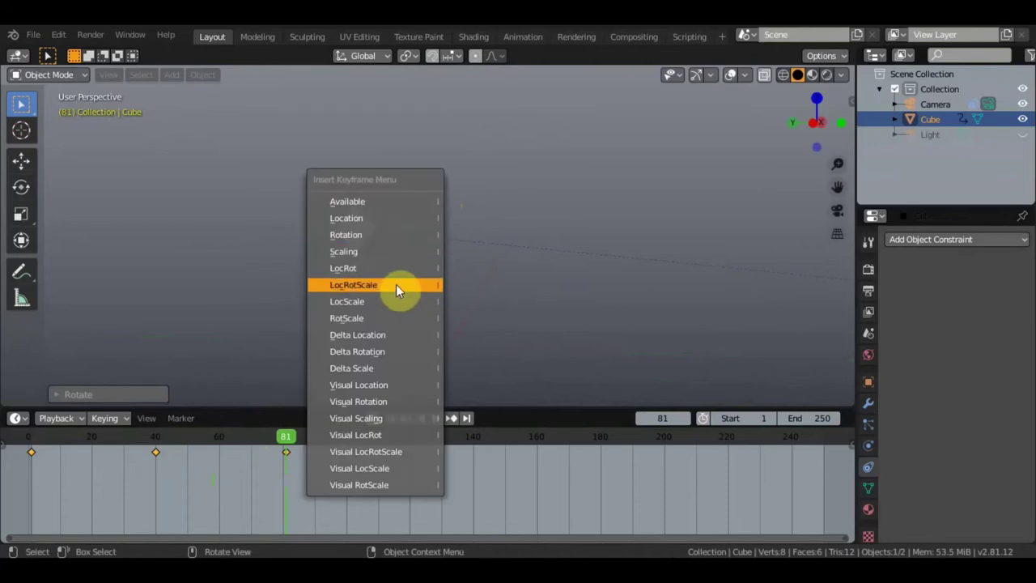
click(396, 284)
key(shift+ctrl+space)
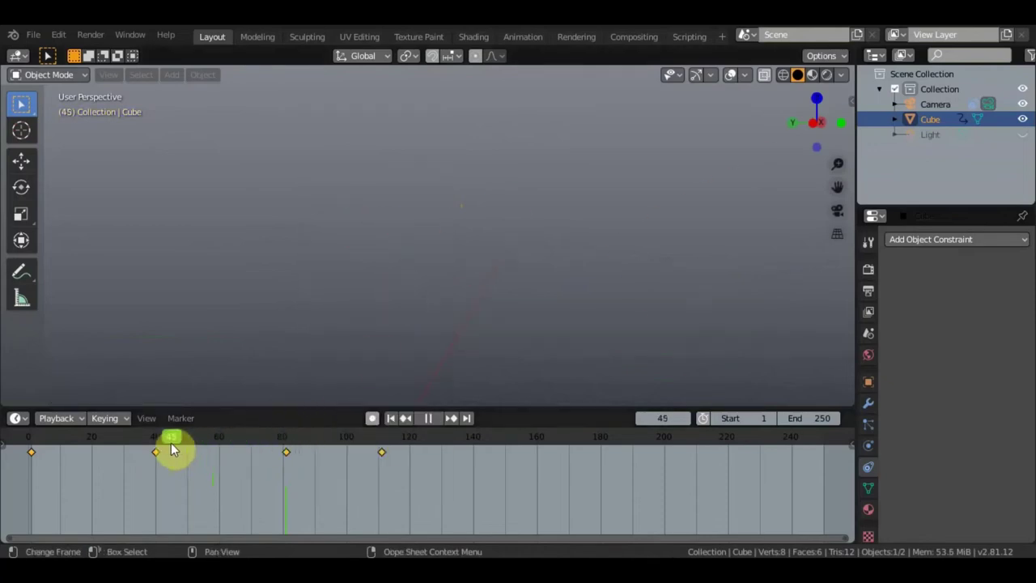
Return to frame 111, rotate the cube to a tilted pose and key location, rotation and scale.
click(379, 435)
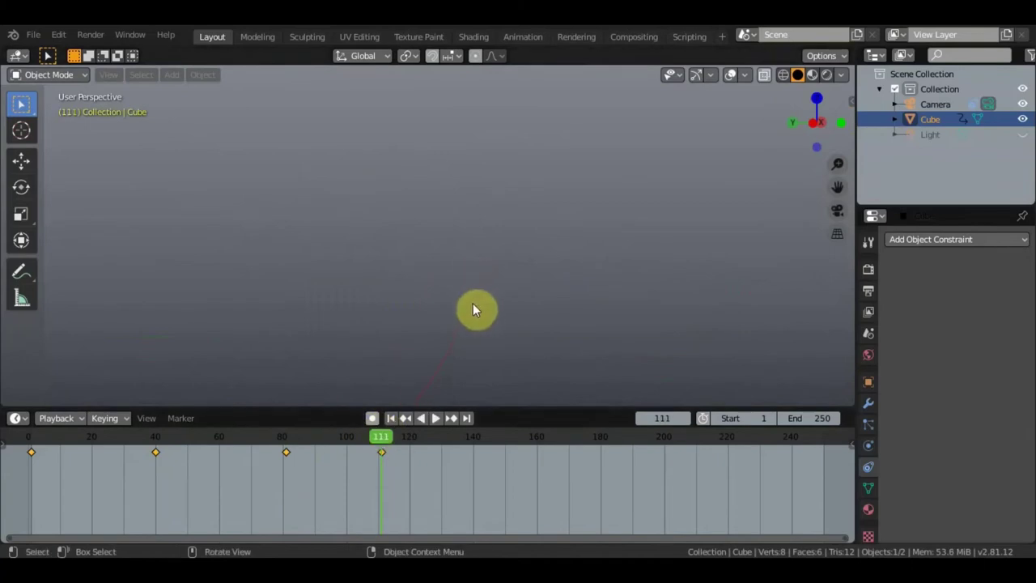
scroll(471, 302, down, 5)
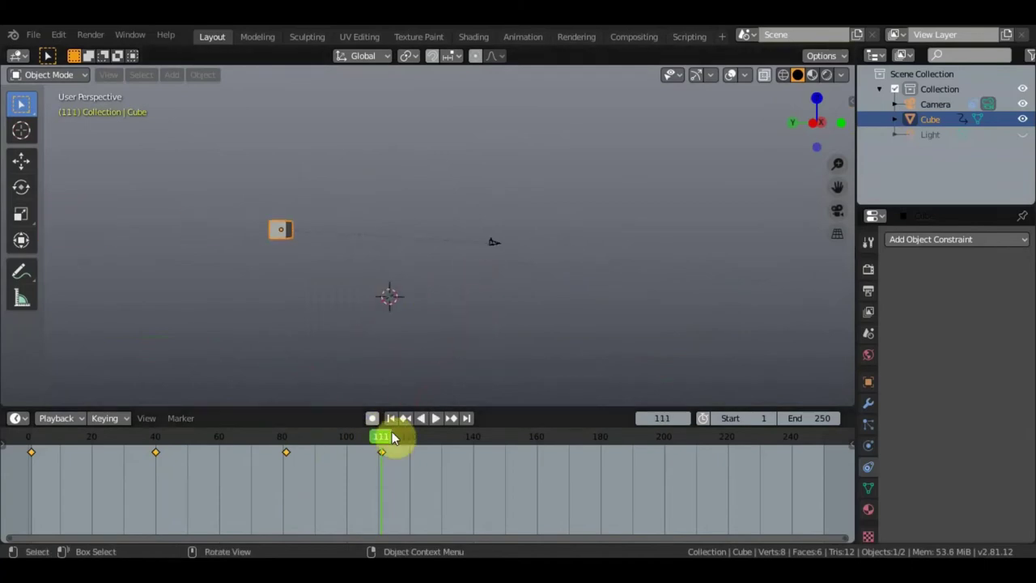
mouse_move(377, 449)
mouse_down()
mouse_move(215, 424)
mouse_move(398, 420)
mouse_move(386, 431)
mouse_up()
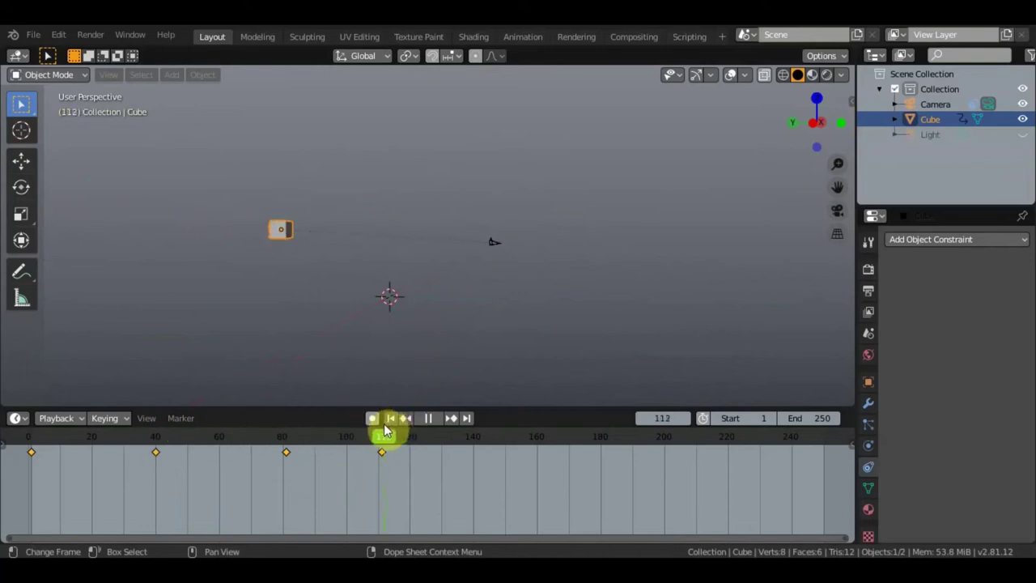
drag(385, 431, 382, 432)
scroll(389, 275, up, 3)
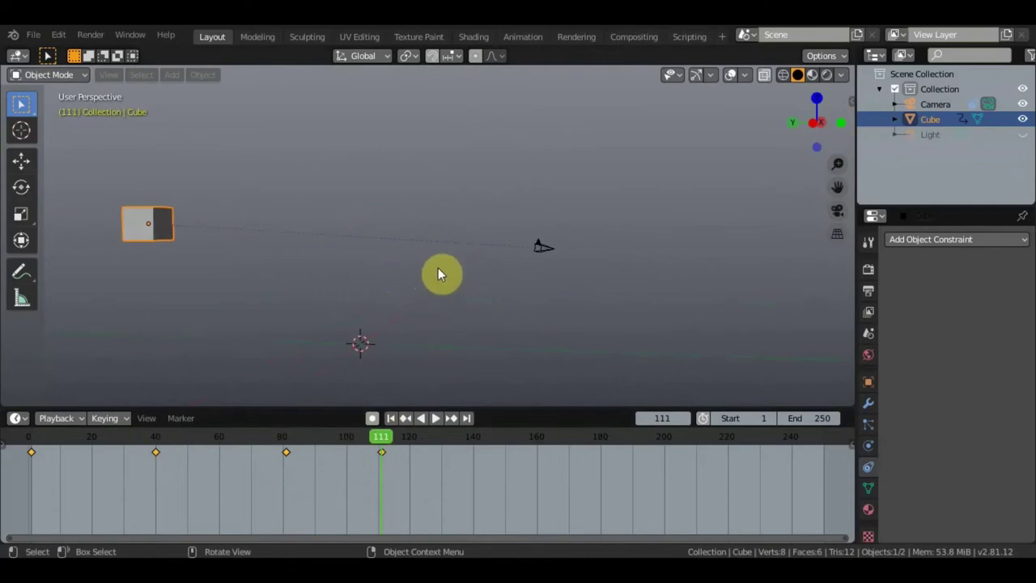
key(r)
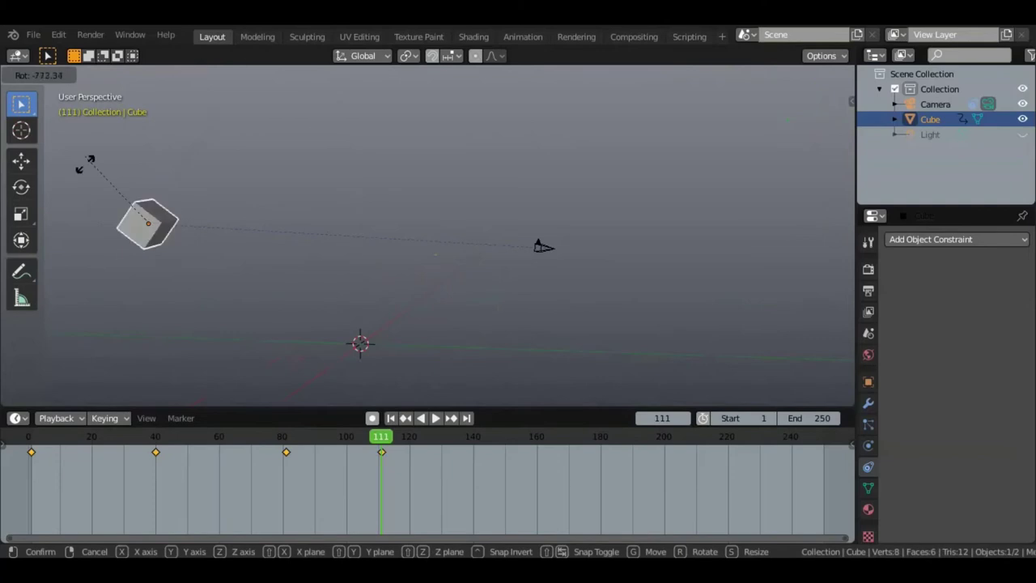
click(228, 158)
key(i)
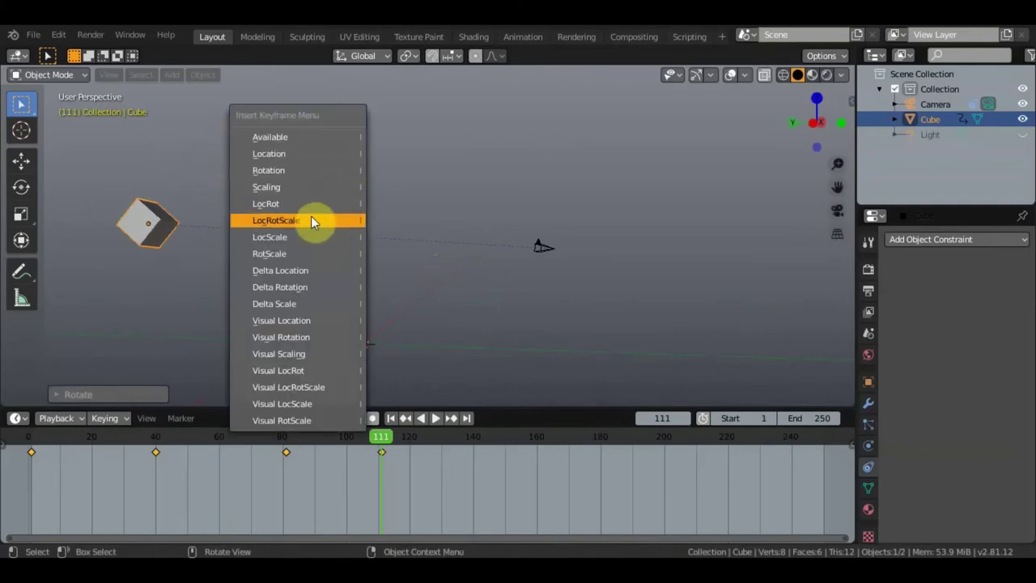
click(310, 220)
Set the scene end frame to 111 and play the animation over frames 1–111.
click(793, 418)
text(11)
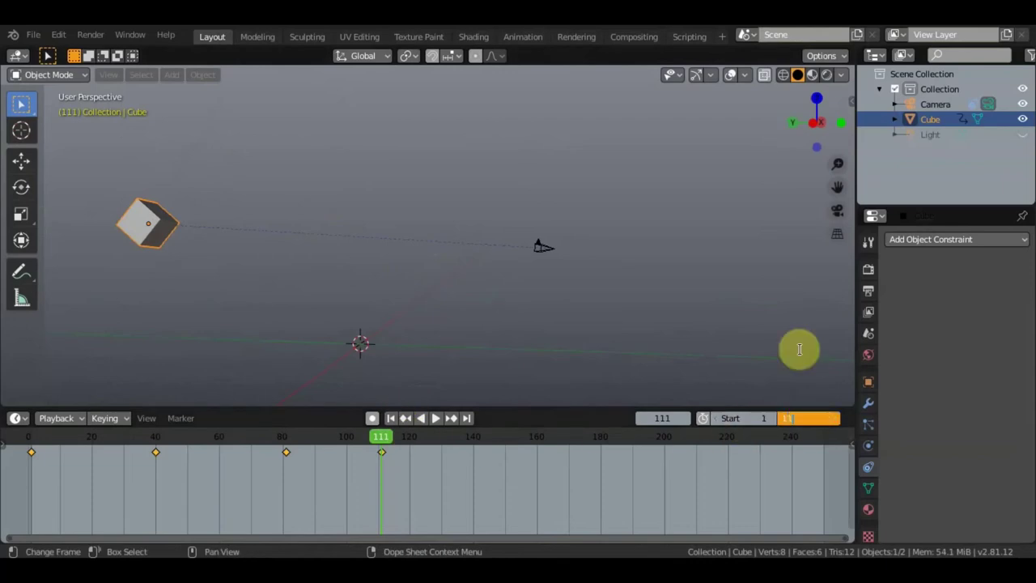
key(Return)
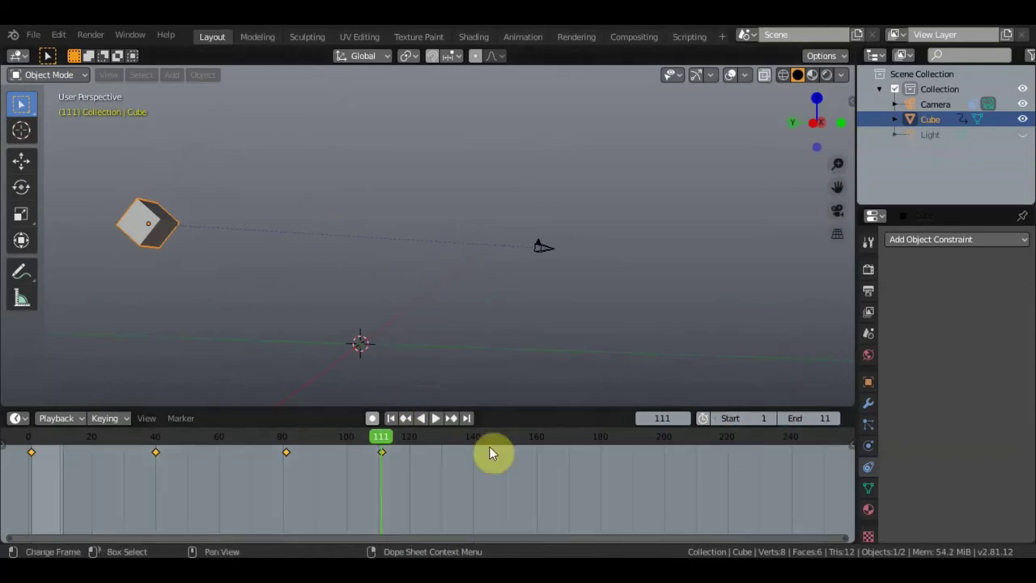
click(438, 418)
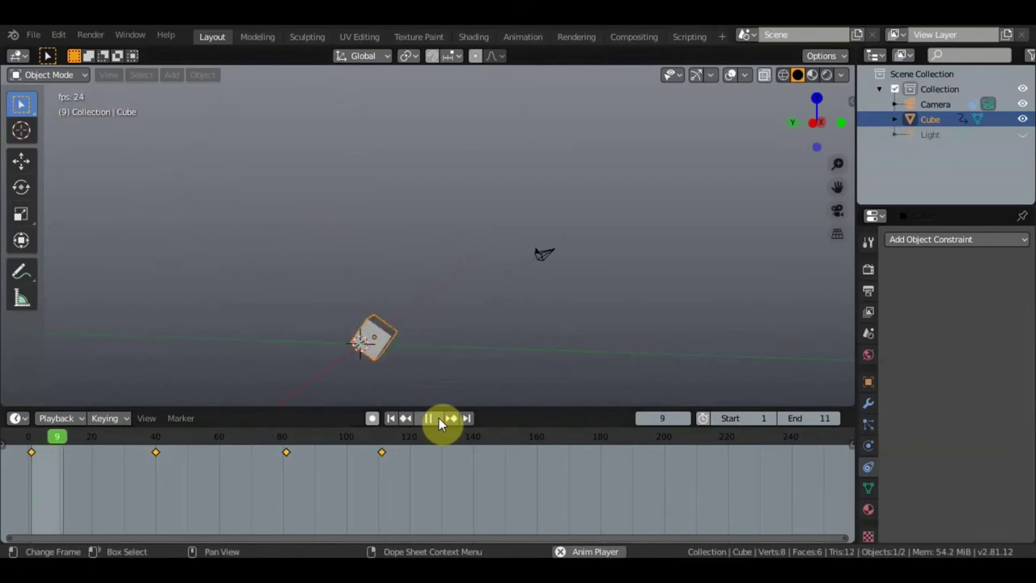
click(437, 418)
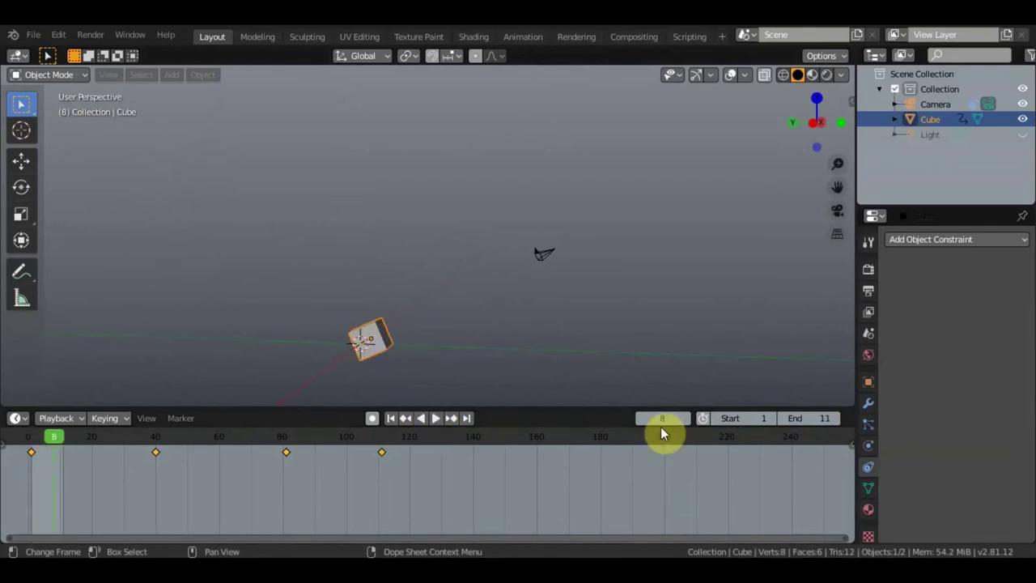
click(819, 418)
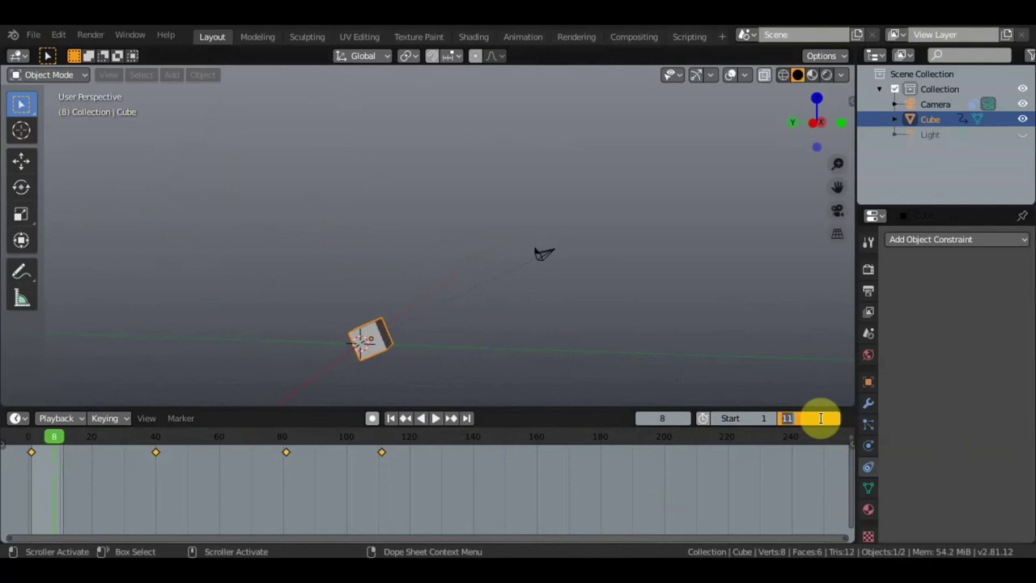
key(Return)
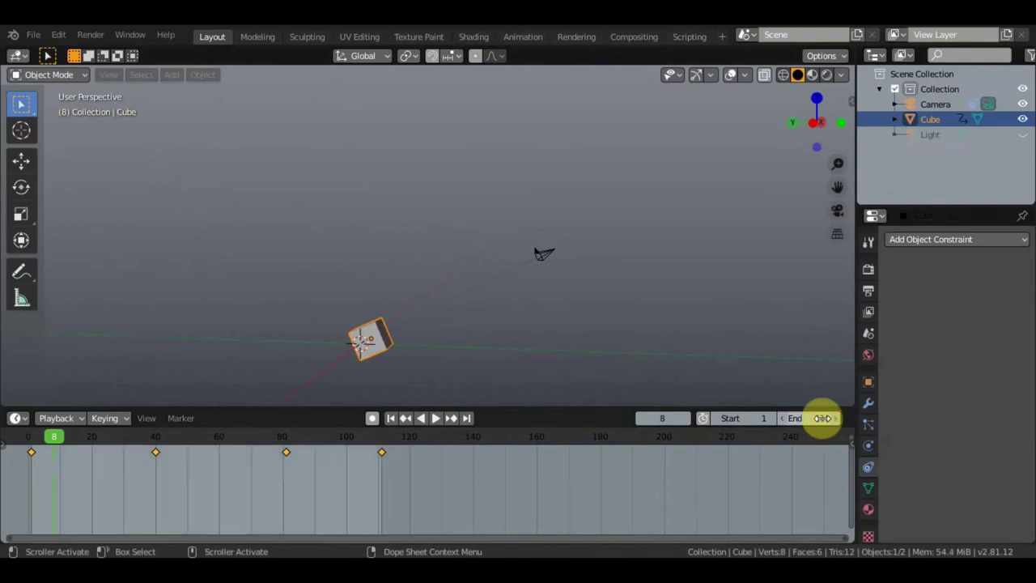
click(435, 418)
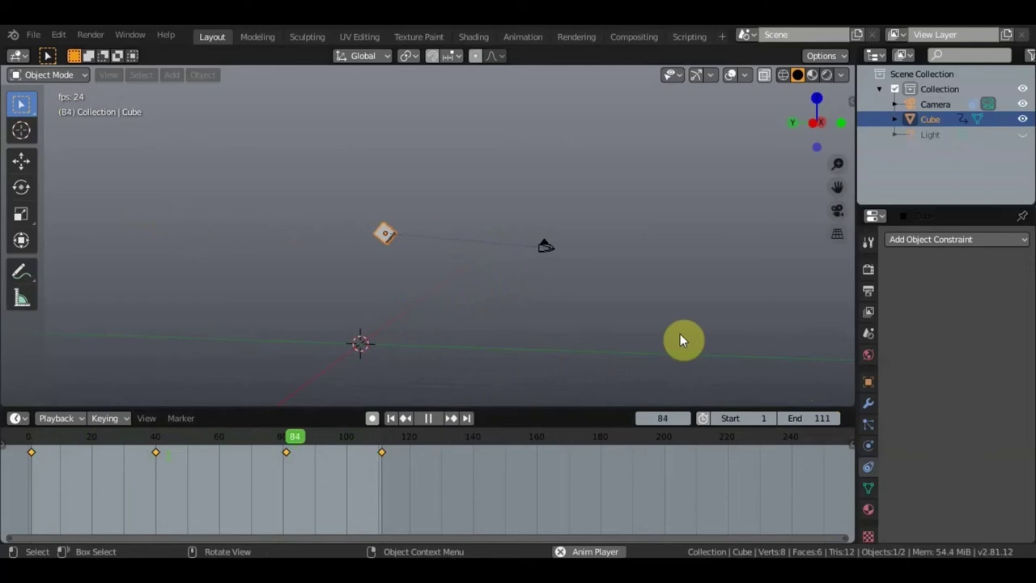
Play the animation through the camera view from the first frame, pausing at frame 78.
click(429, 419)
key(KP_0)
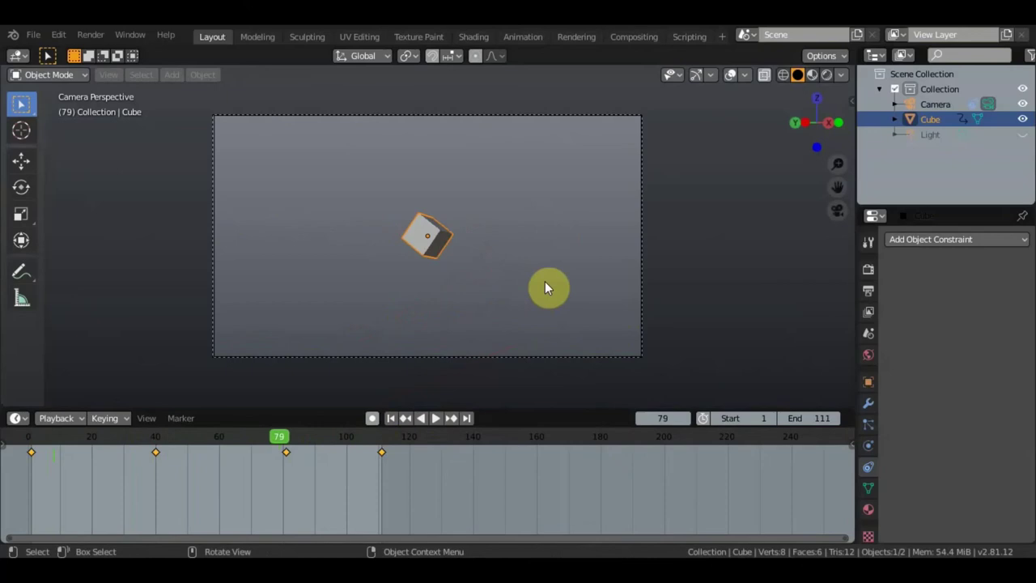
click(390, 418)
click(436, 418)
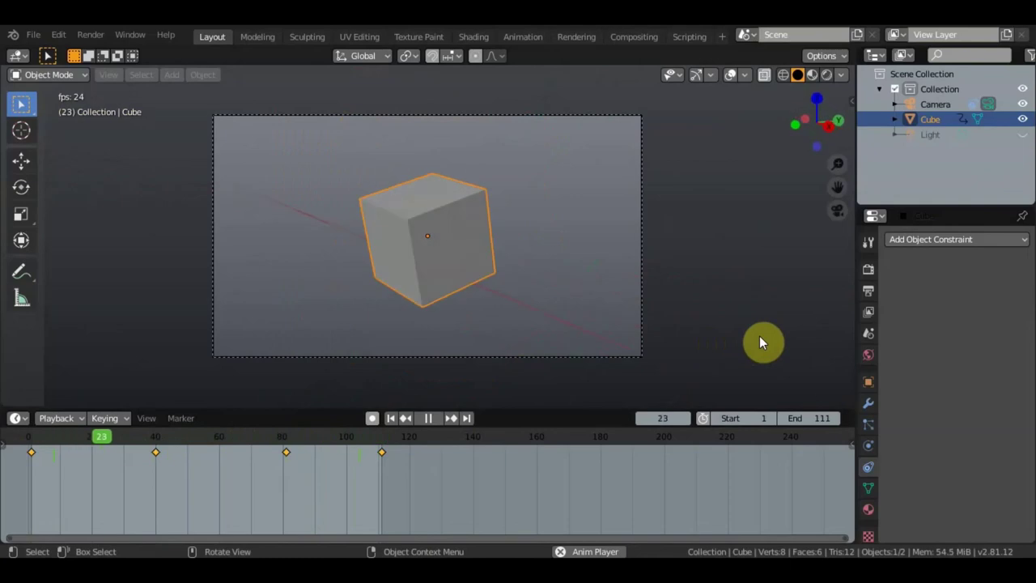
click(426, 418)
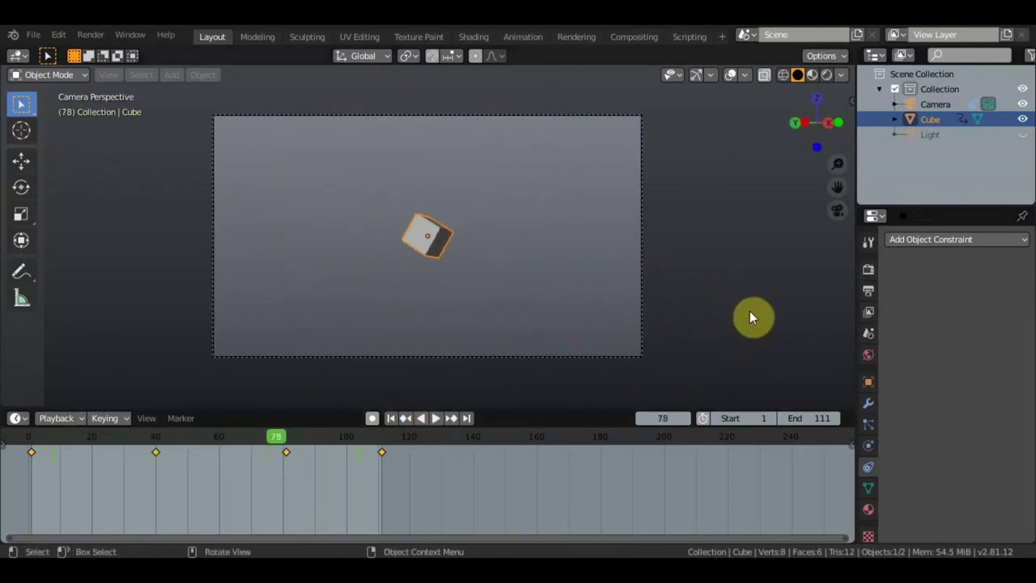